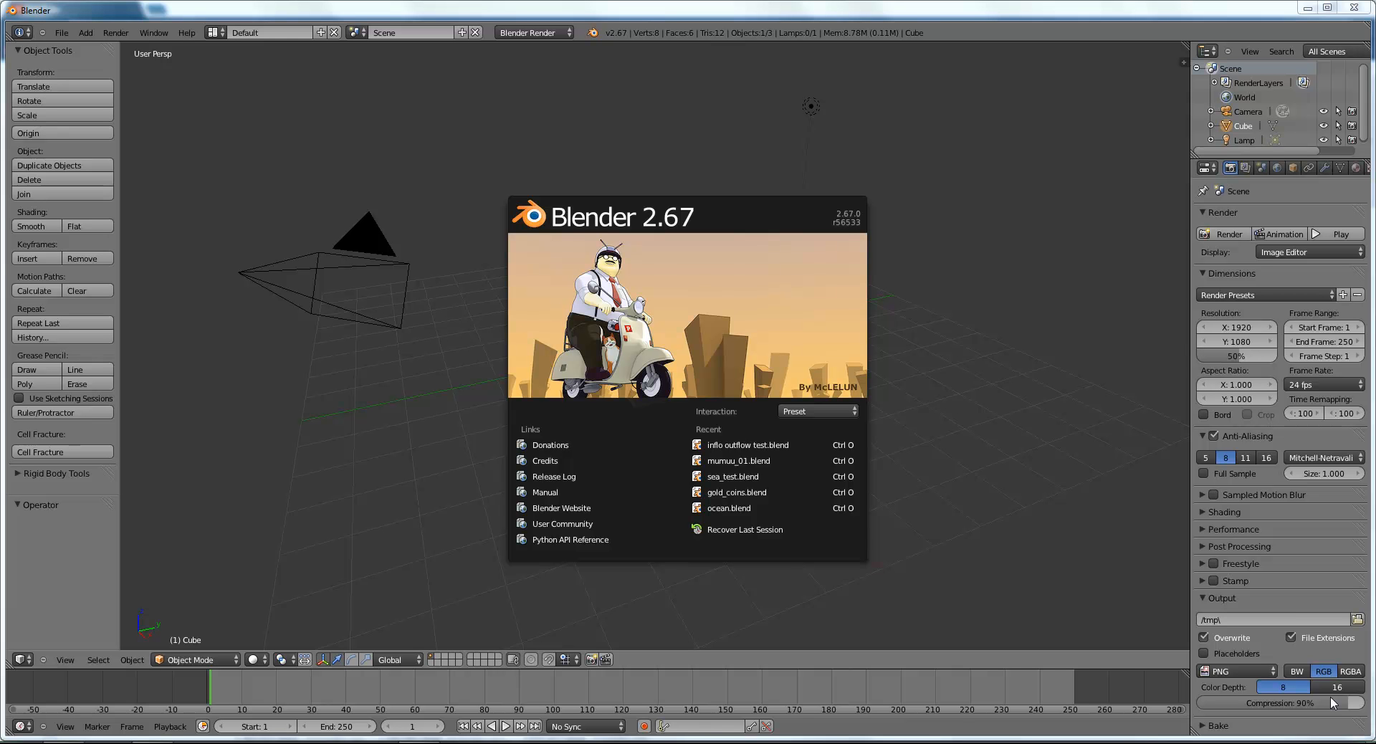
# Step: Dismiss the splash screen and start the Screencast Keys display
pyautogui.click(1039, 535)
pyautogui.scroll(6, 399, 471)
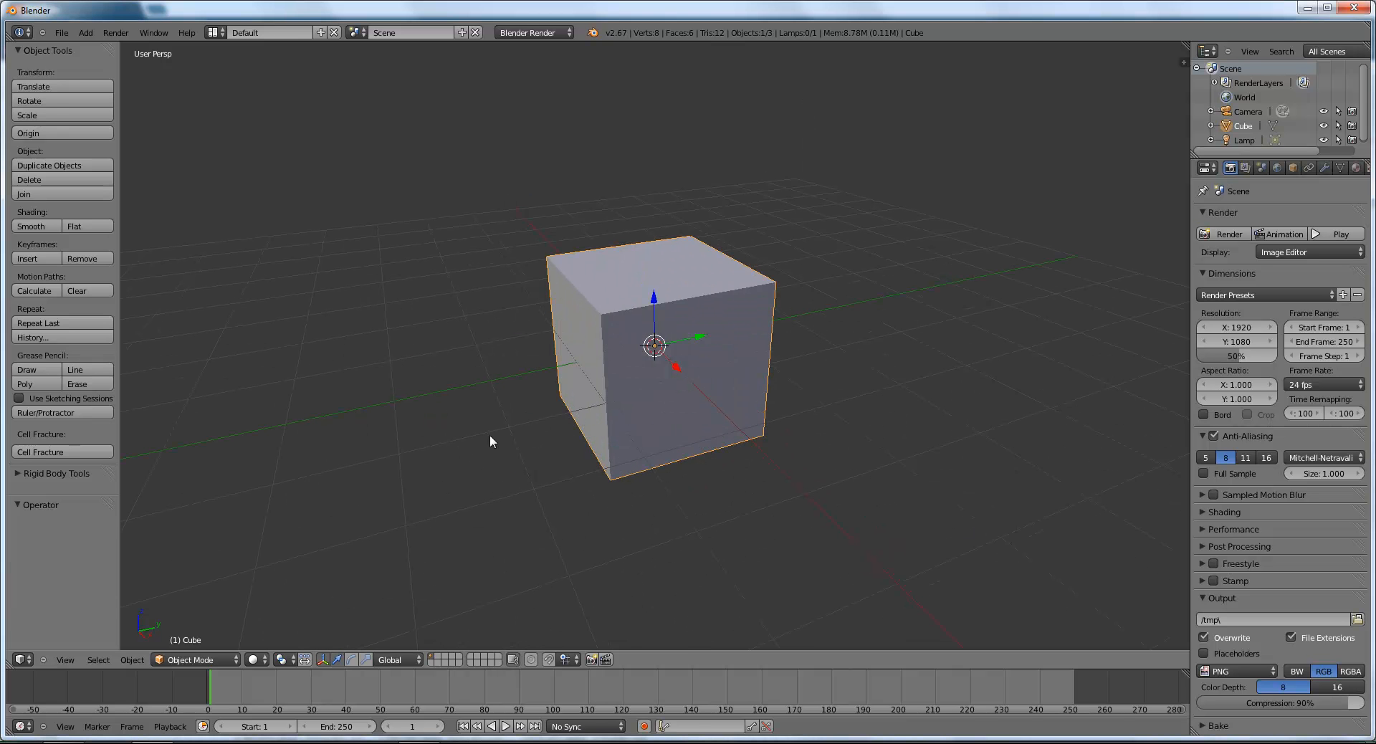
pyautogui.press('n')
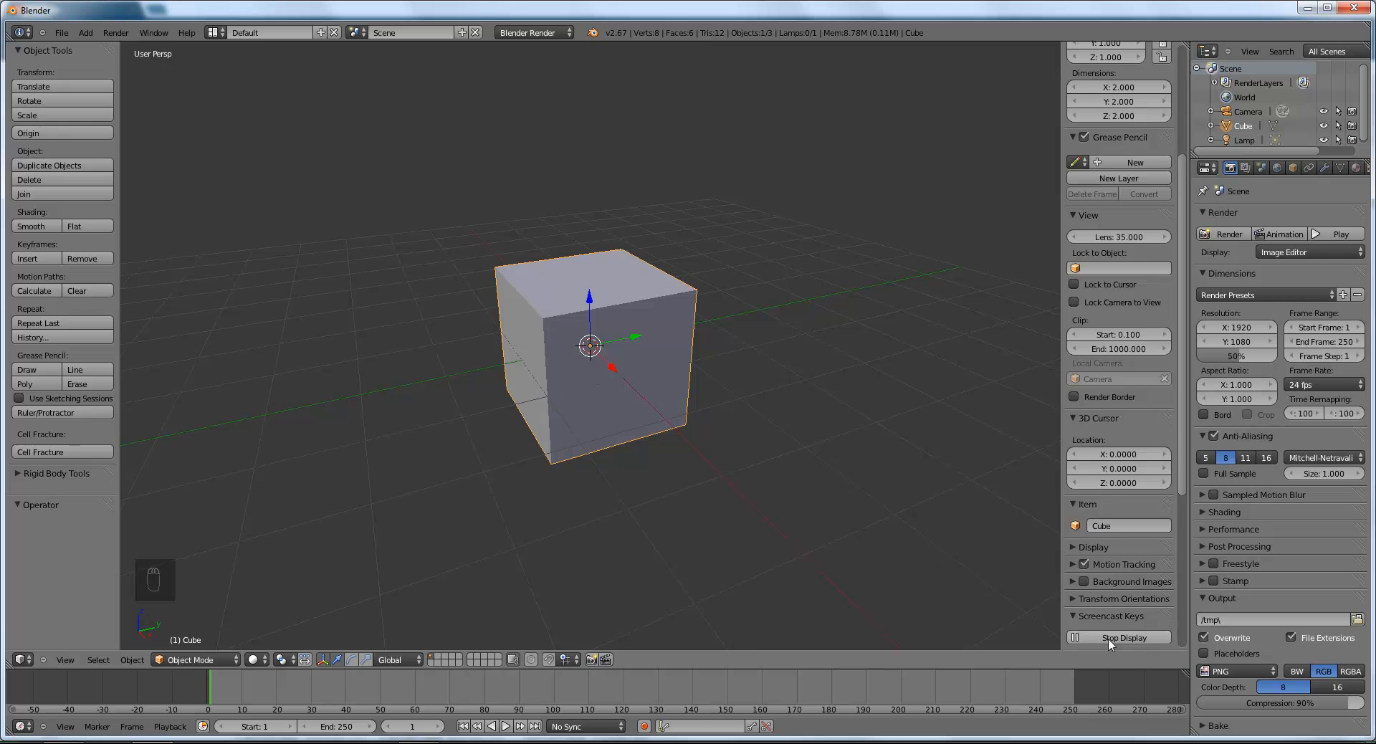
pyautogui.press('n')
pyautogui.moveTo(823, 546); pyautogui.dragTo(826, 506, button='middle')
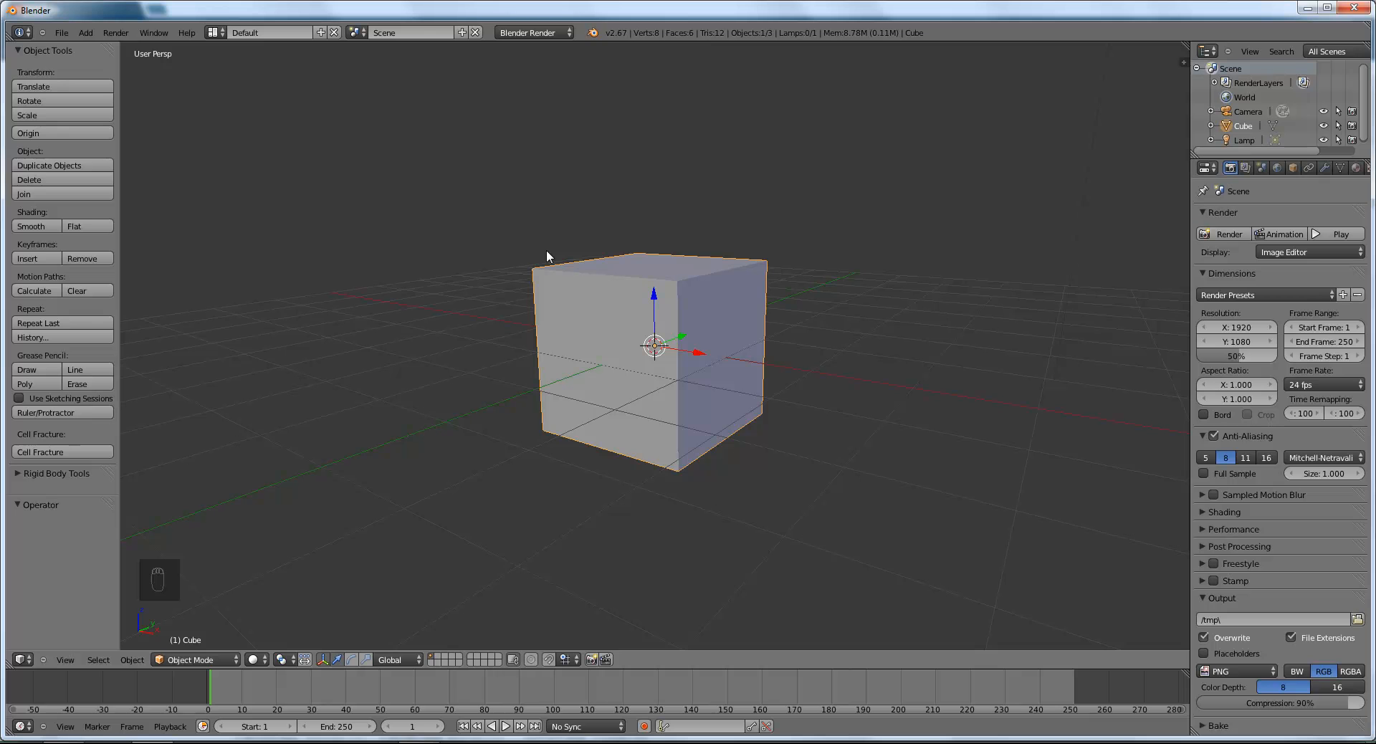
# Step: Switch the viewport to wireframe shading and inspect the default cube from several sides
pyautogui.press('z')
pyautogui.moveTo(522, 316); pyautogui.dragTo(624, 412, button='middle')
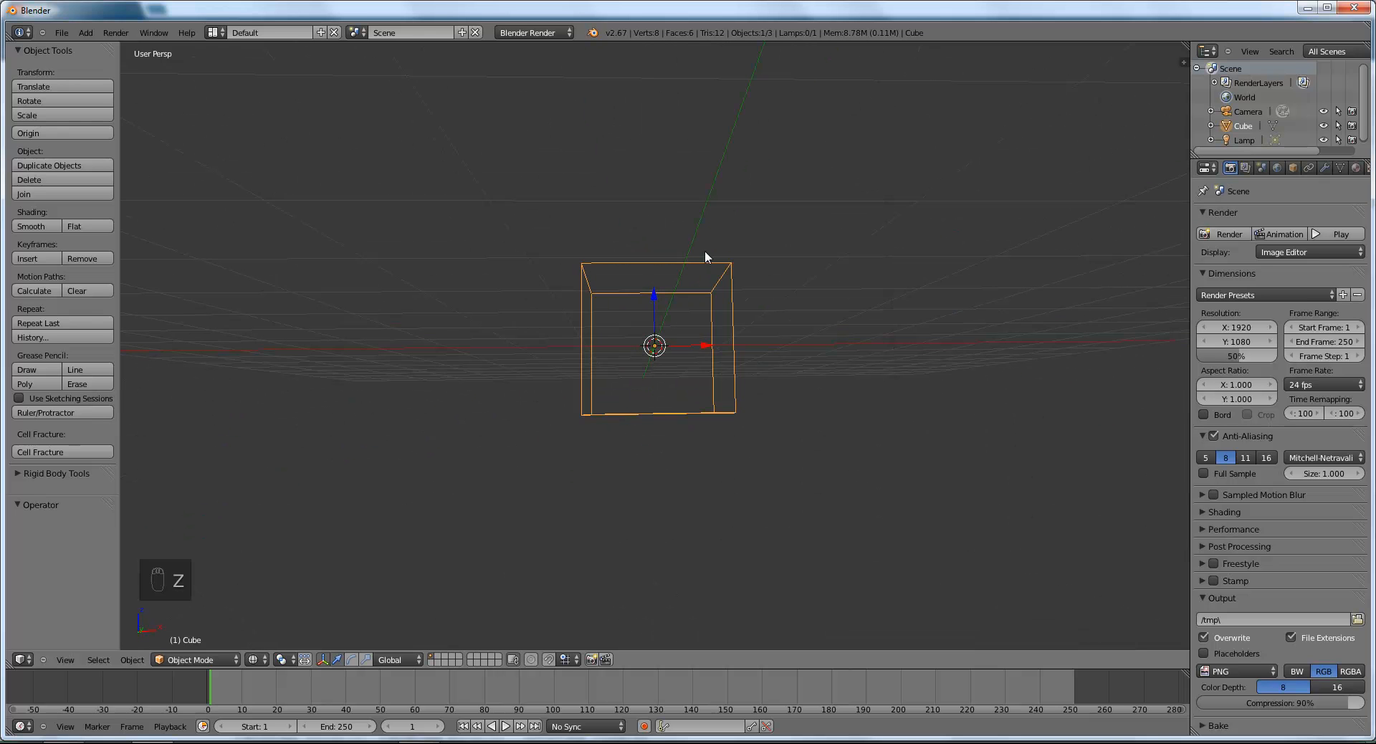
pyautogui.scroll(5, 716, 254)
pyautogui.scroll(2, 750, 256)
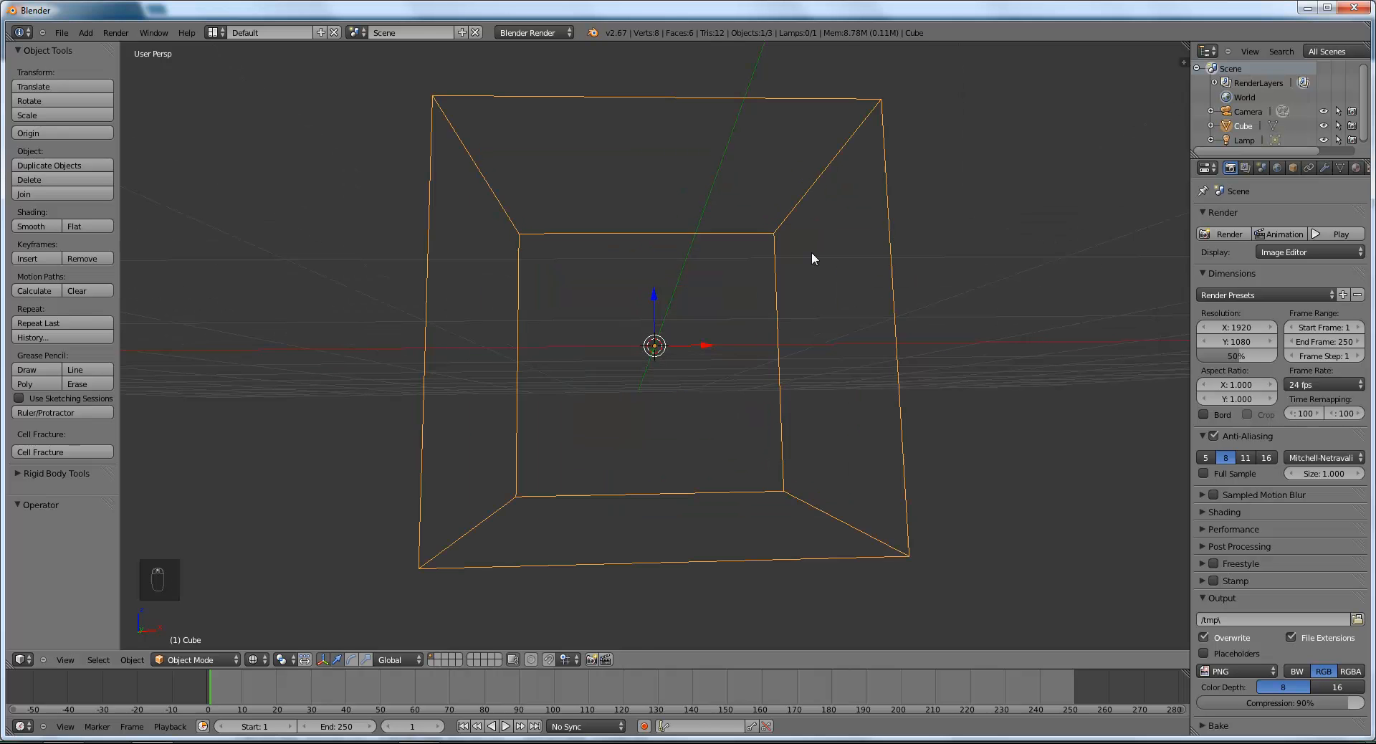
pyautogui.moveTo(811, 259)
pyautogui.mouseDown(button='middle')
pyautogui.moveTo(865, 245)
pyautogui.moveTo(785, 261)
pyautogui.mouseUp(button='middle')
pyautogui.scroll(-3, 788, 287)
pyautogui.moveTo(789, 308); pyautogui.dragTo(887, 337, button='middle')
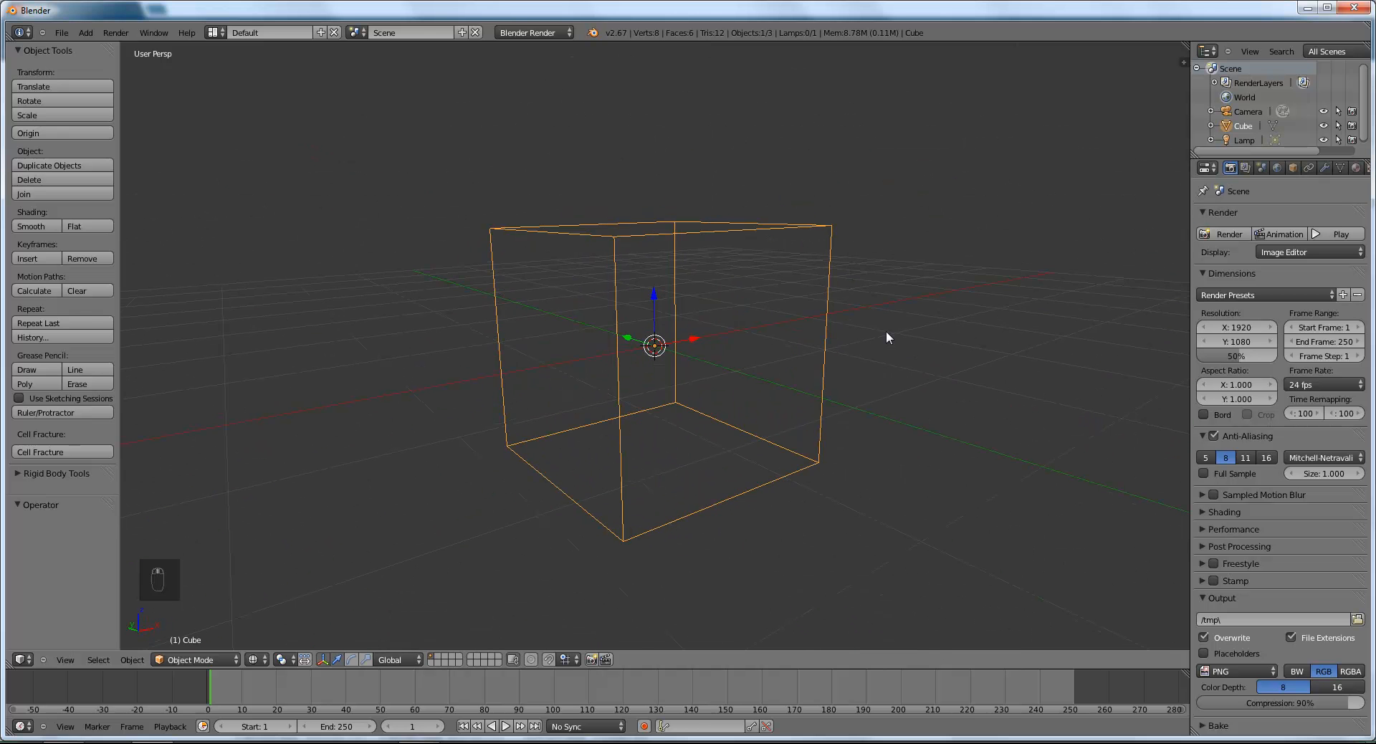
pyautogui.scroll(4, 886, 330)
pyautogui.scroll(-4, 884, 330)
pyautogui.moveTo(865, 322); pyautogui.dragTo(660, 439, button='middle')
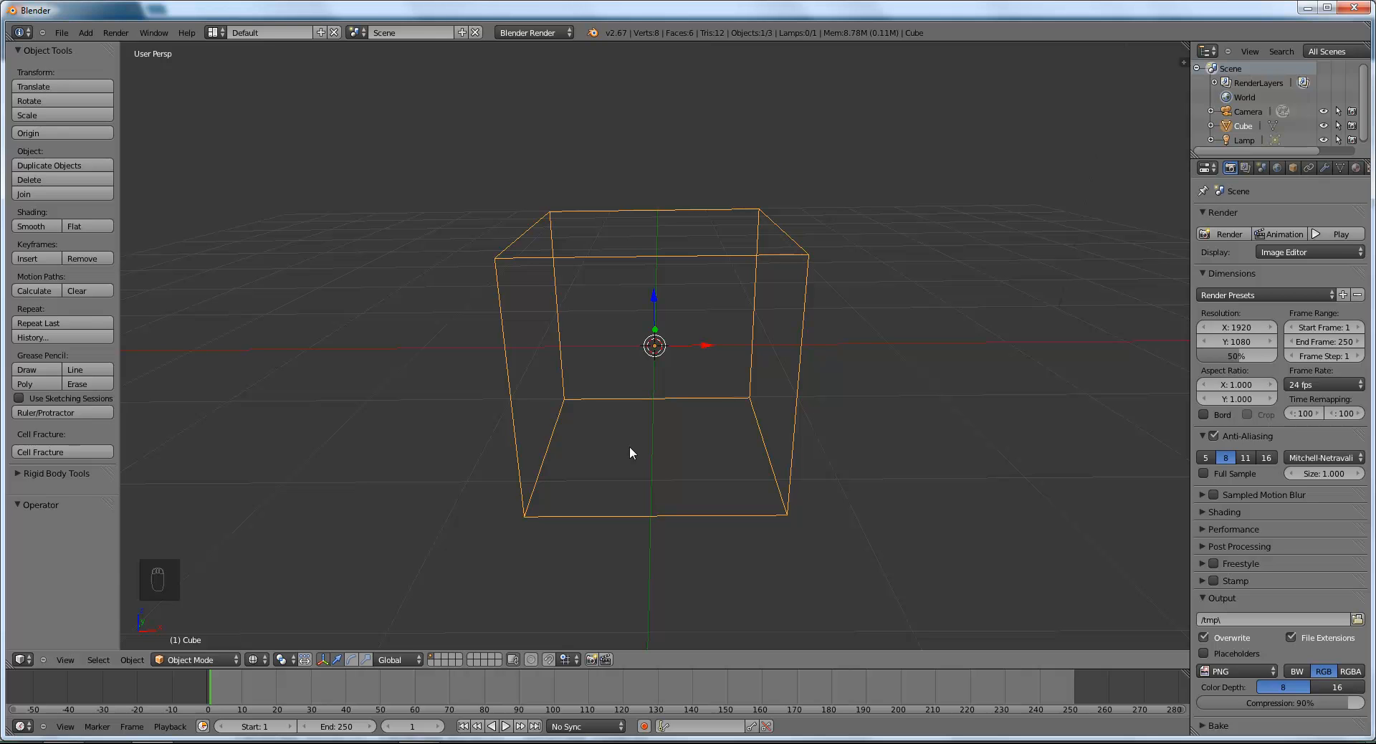
# Step: Raise the cube 1 unit along Z so its base rests on the grid floor
pyautogui.moveTo(630, 453); pyautogui.dragTo(555, 424, button='middle')
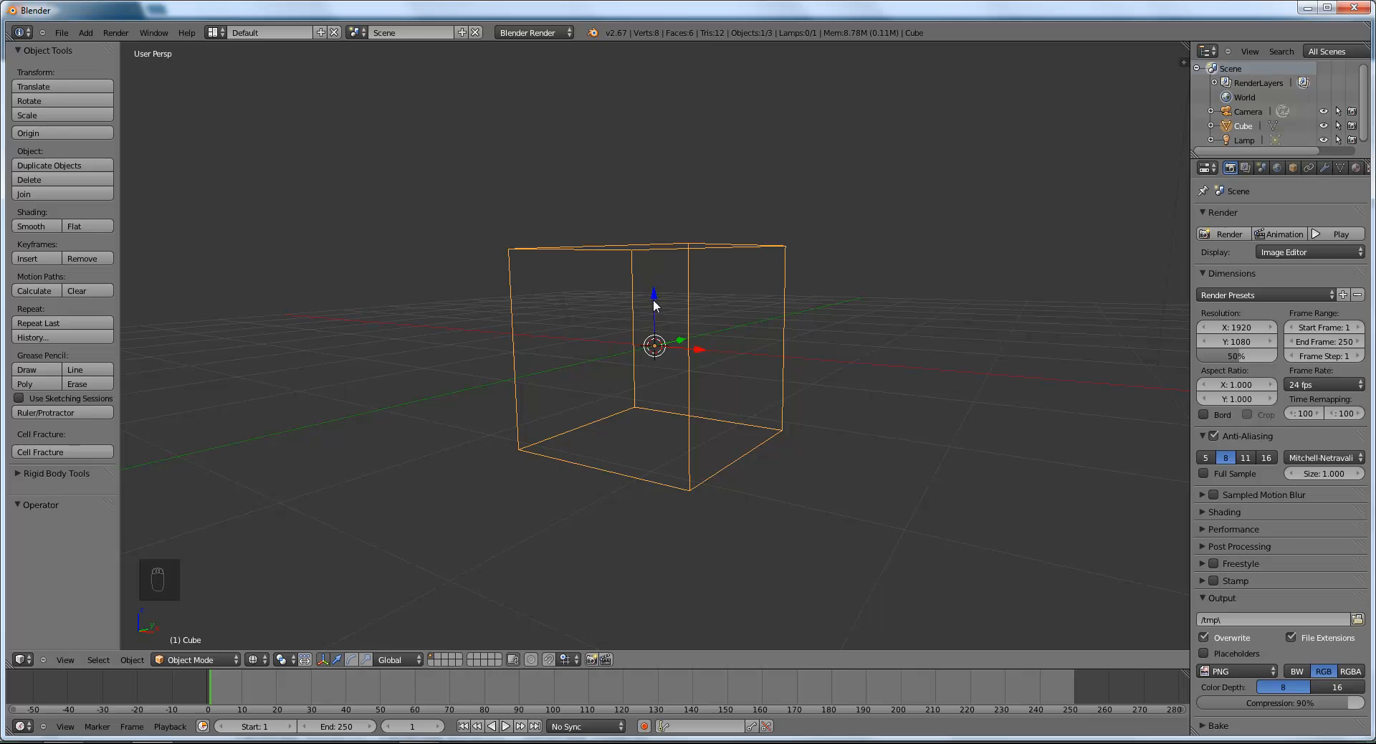
pyautogui.moveTo(653, 300); pyautogui.dragTo(673, 189)
pyautogui.moveTo(669, 202); pyautogui.dragTo(746, 313, button='middle')
# Step: Snap the 3D cursor to the cube's bottom corner vertex at X 1, Y -1, Z 0 and return to Object Mode
pyautogui.press('Tab')
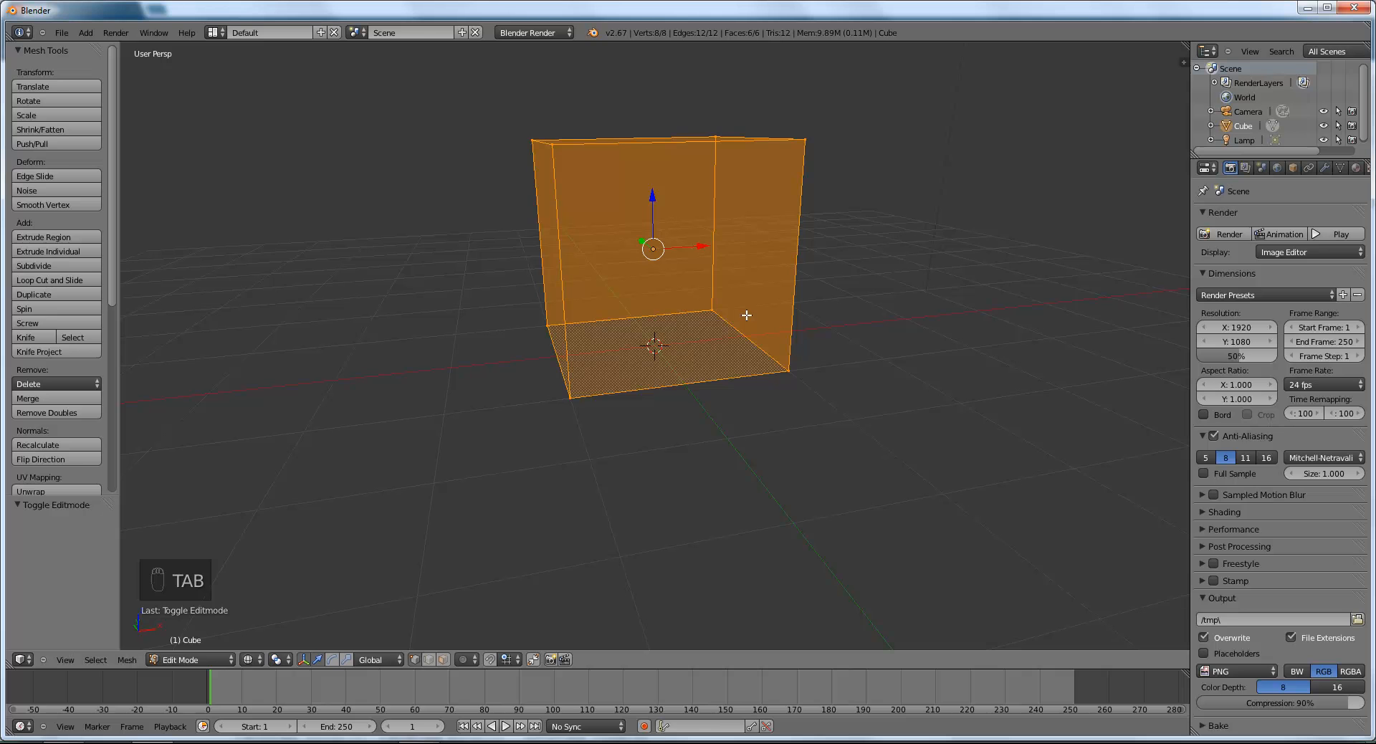
pyautogui.press('a')
pyautogui.press('a')
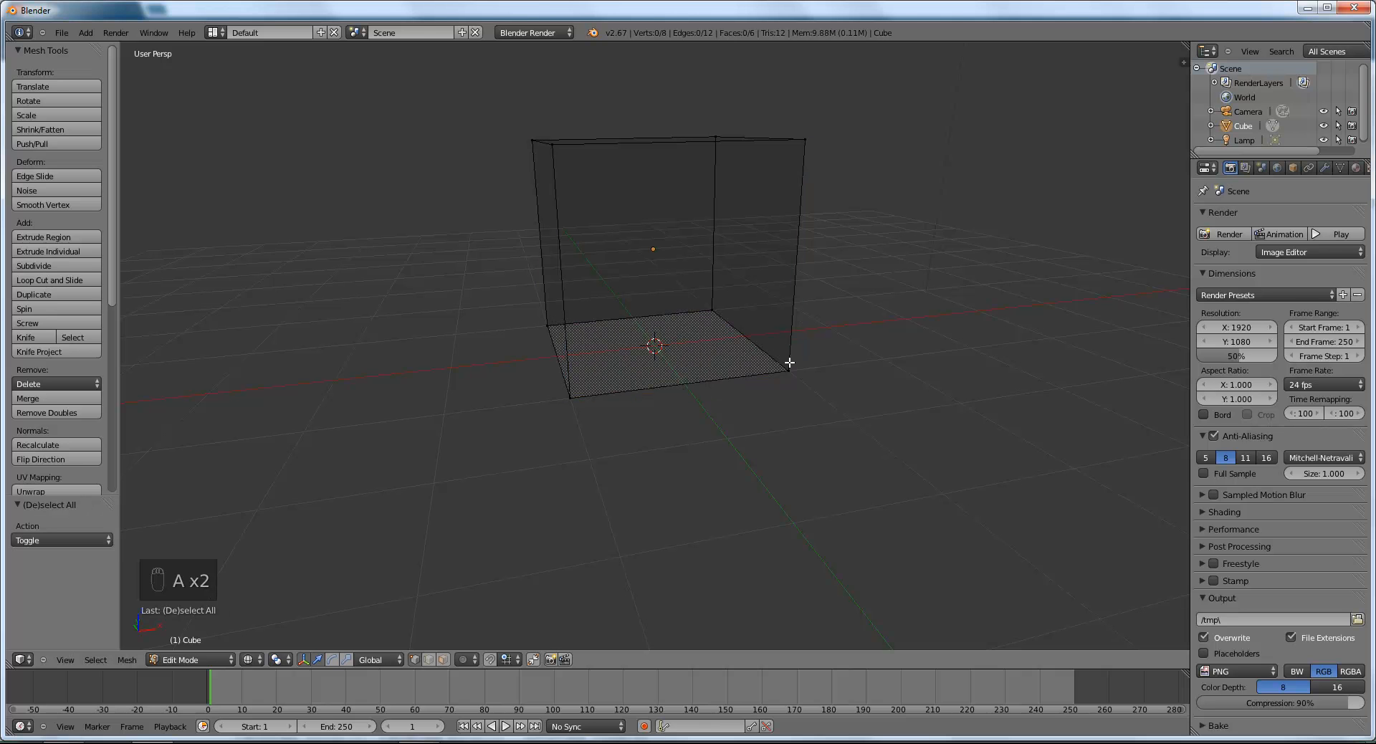
pyautogui.rightClick(789, 363)
pyautogui.scroll(3, 798, 439)
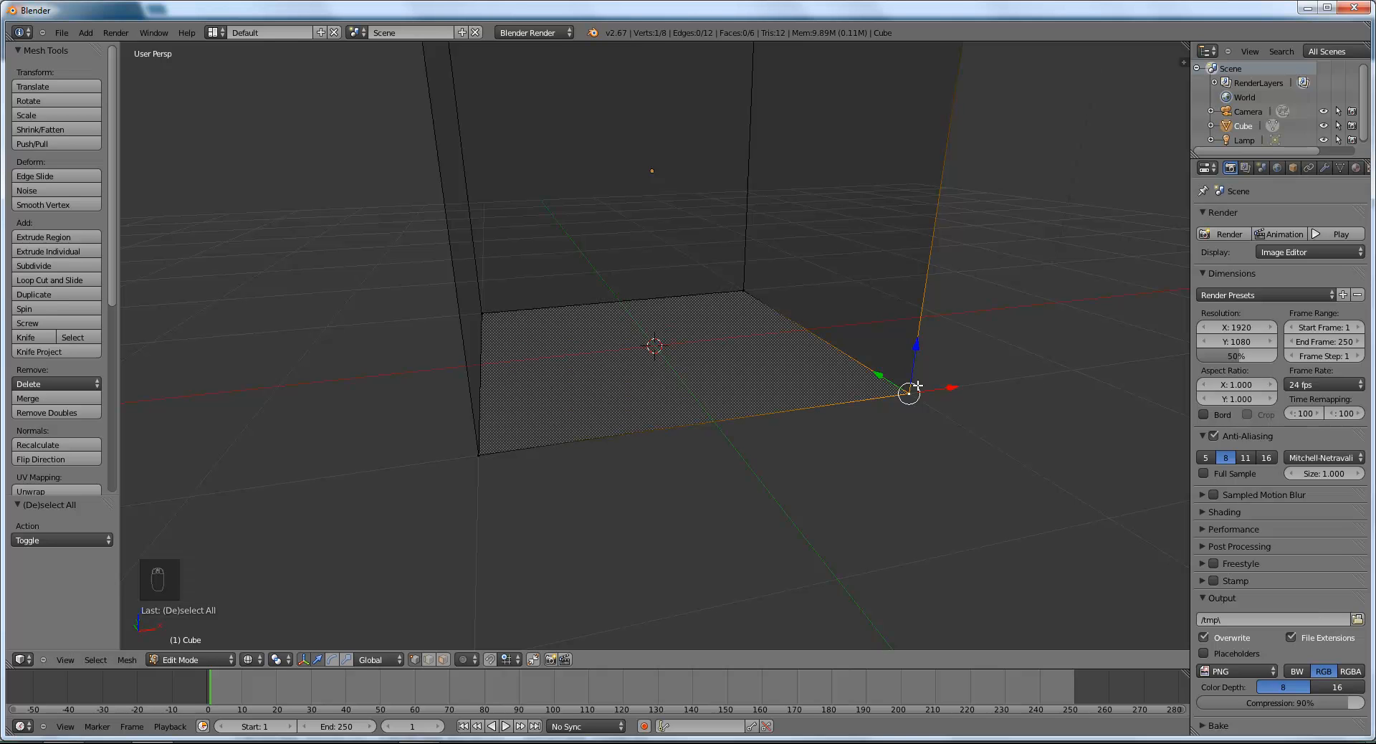
pyautogui.hotkey('shift', 's')
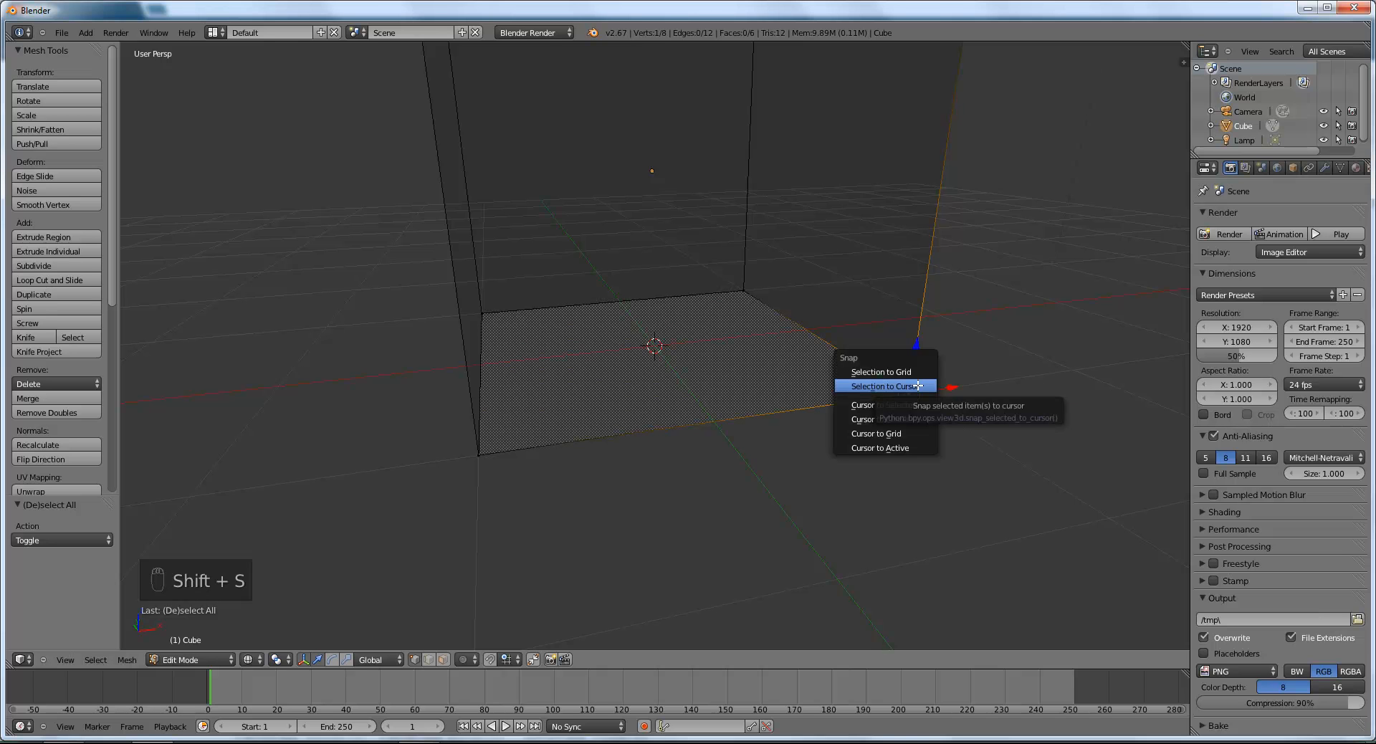
pyautogui.click(909, 405)
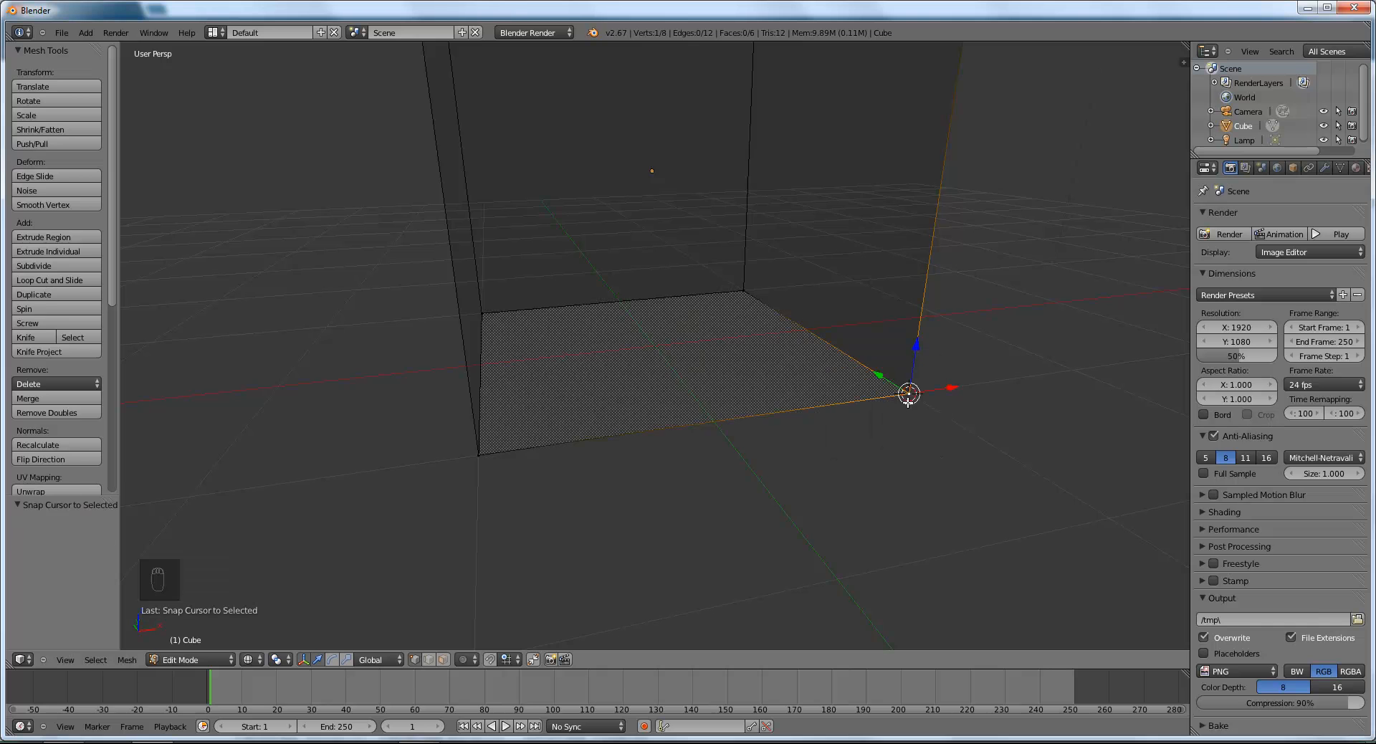
pyautogui.press('Tab')
# Step: Deselect the first cube and add a second mesh cube at the 3D cursor
pyautogui.moveTo(900, 393); pyautogui.dragTo(887, 363, button='middle')
pyautogui.moveTo(658, 507); pyautogui.dragTo(718, 390, button='middle')
pyautogui.press('a')
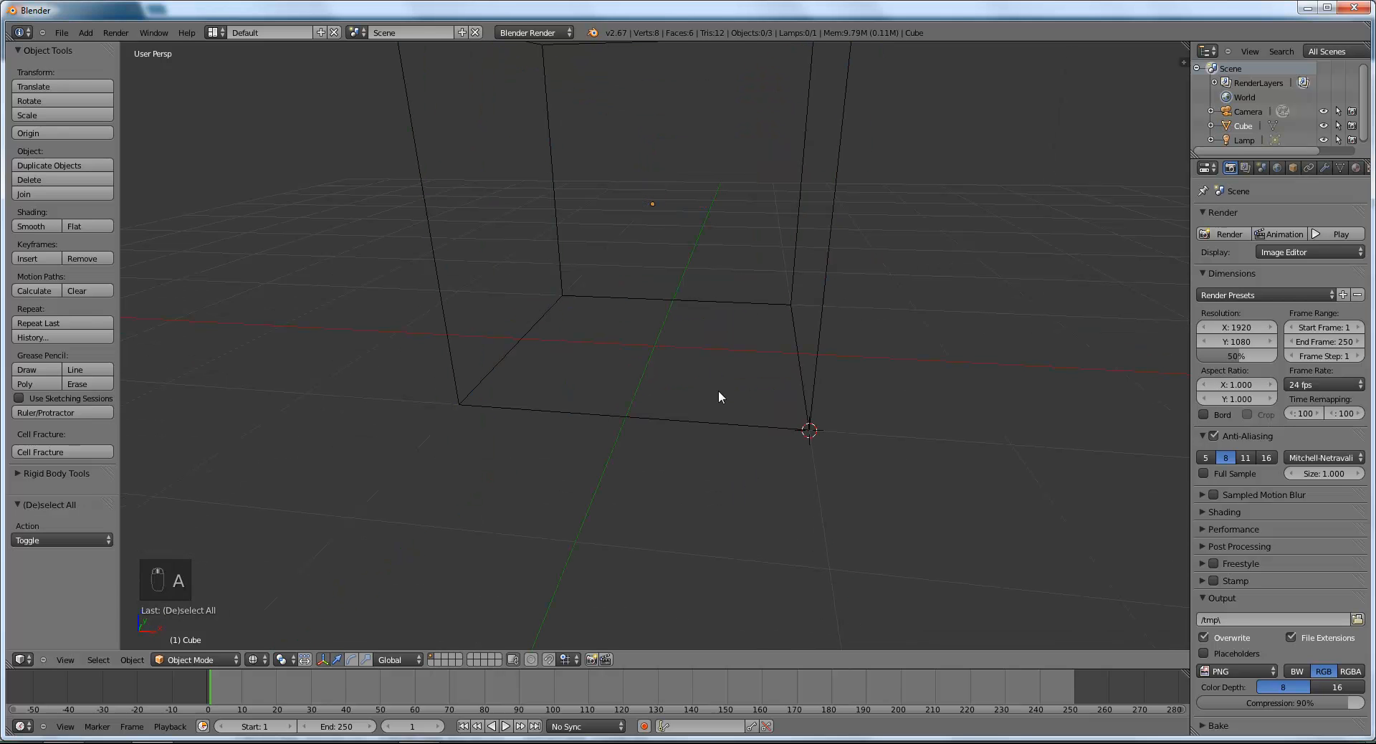
pyautogui.hotkey('shift', 'a')
pyautogui.moveTo(718, 390)
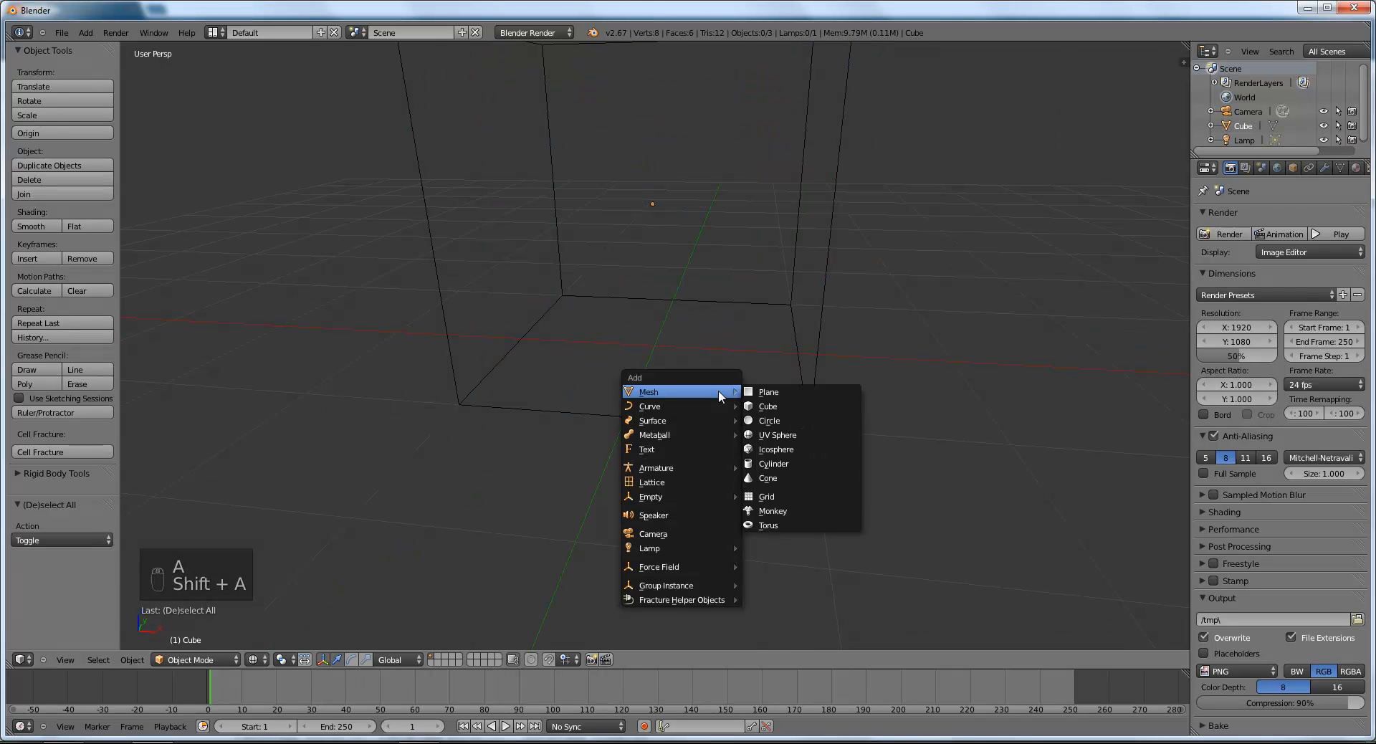
pyautogui.click(779, 406)
pyautogui.scroll(-4, 921, 534)
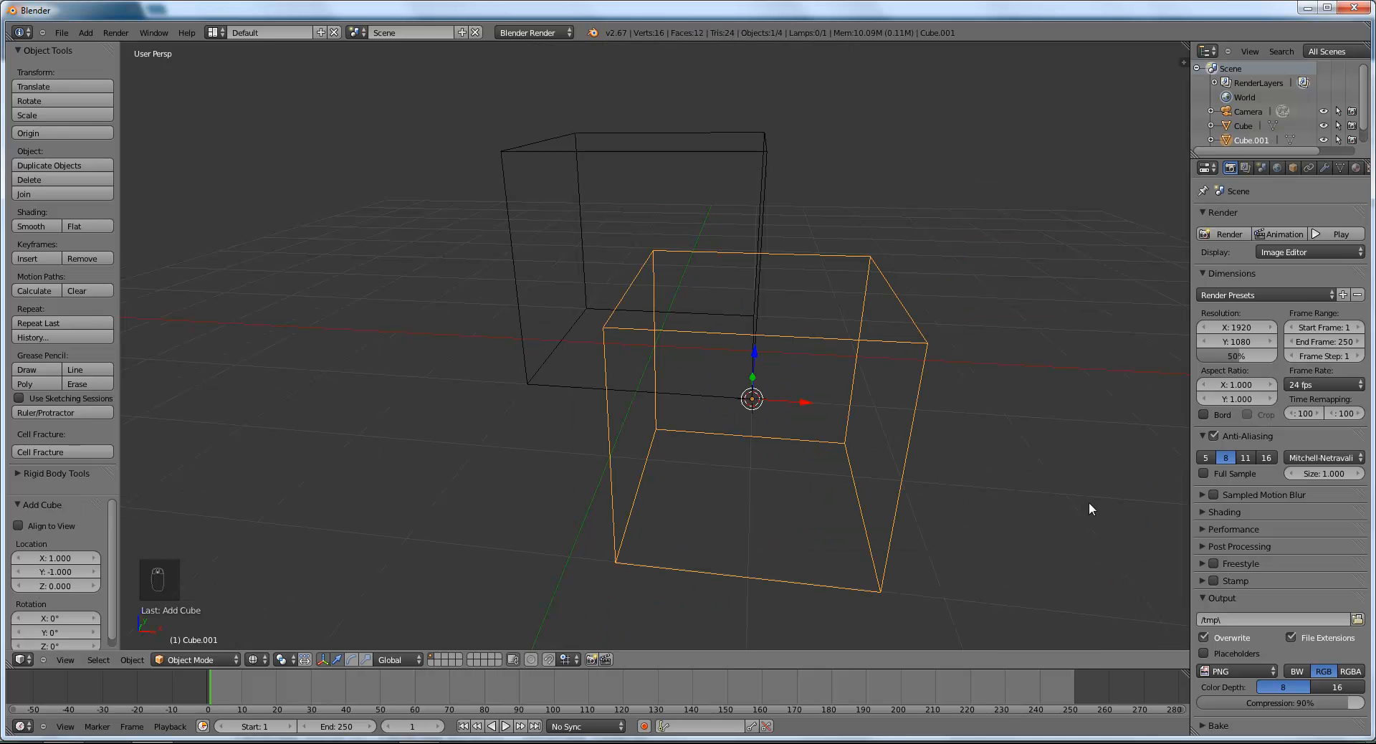
# Step: Scale the new cube uniformly to 0.3 in front orthographic view
pyautogui.press('KP_1')
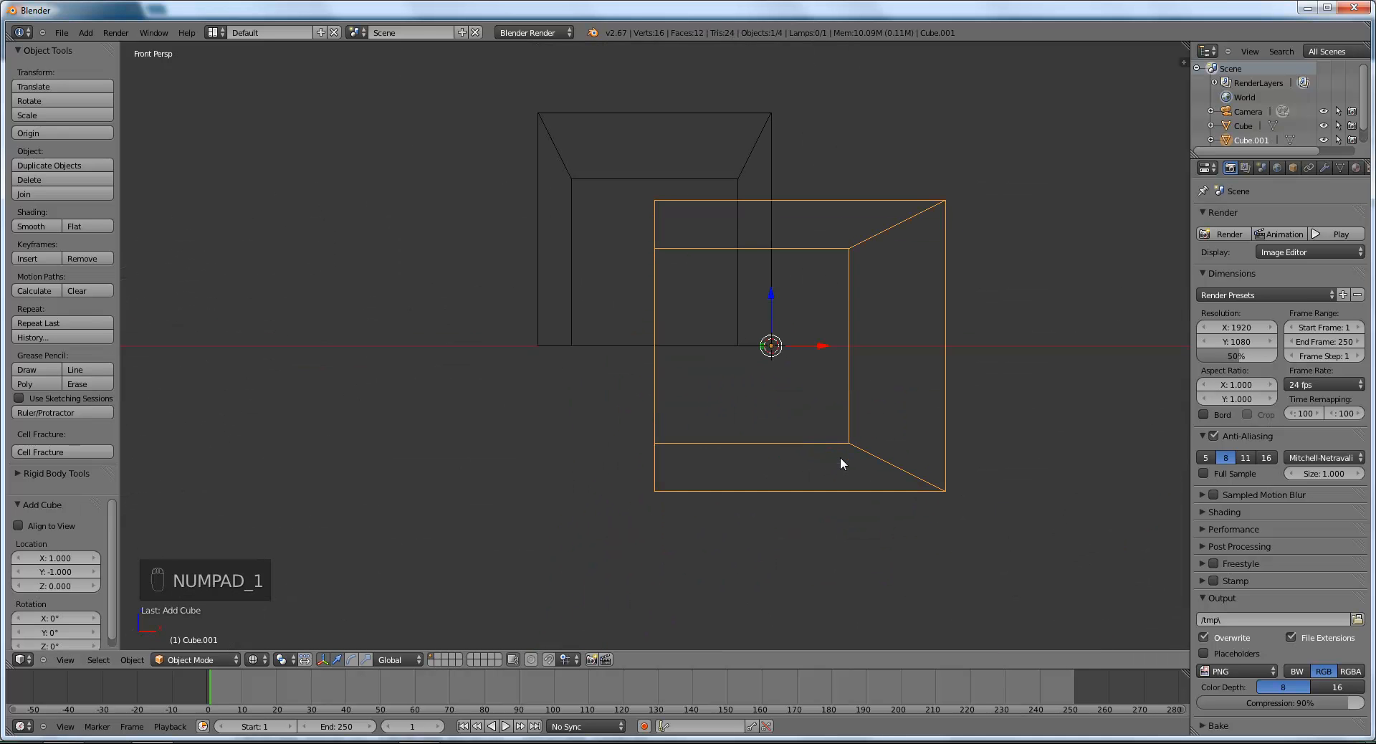
pyautogui.press('KP_5')
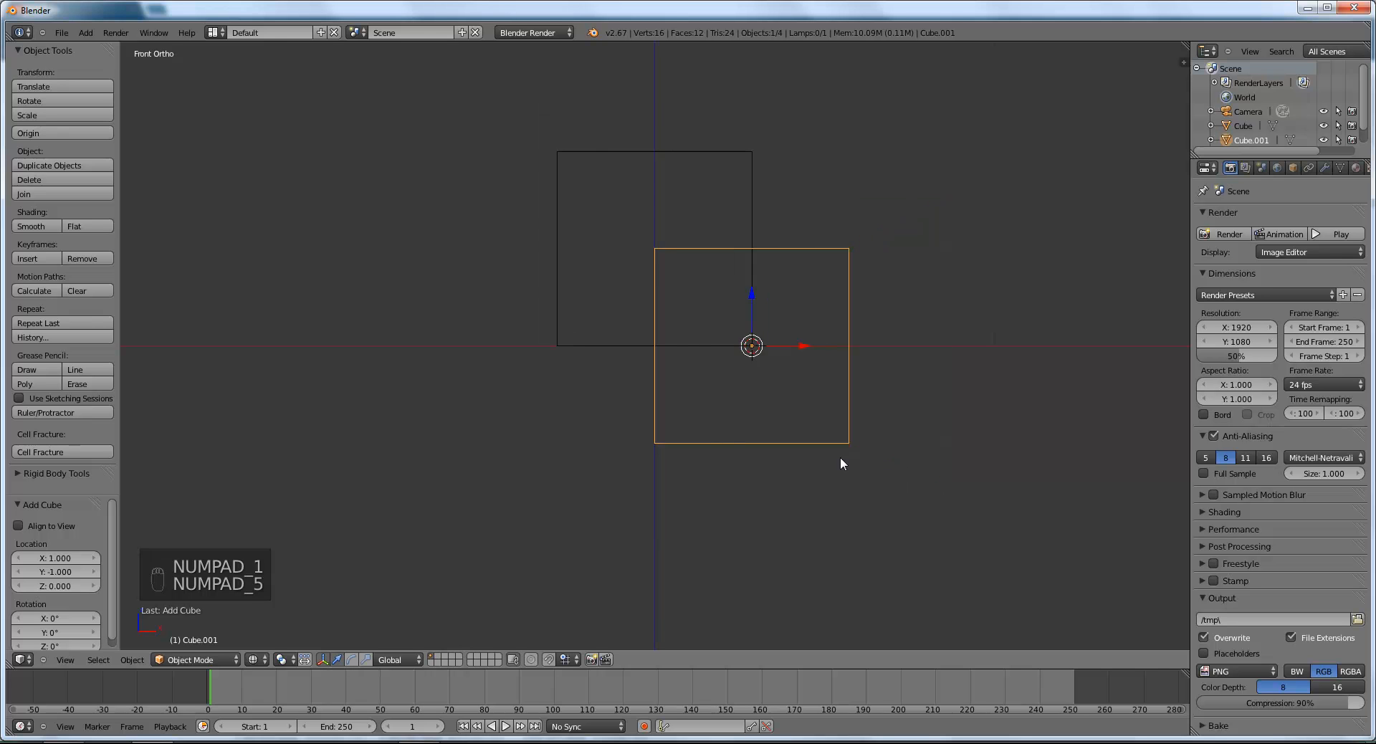
pyautogui.scroll(4, 840, 457)
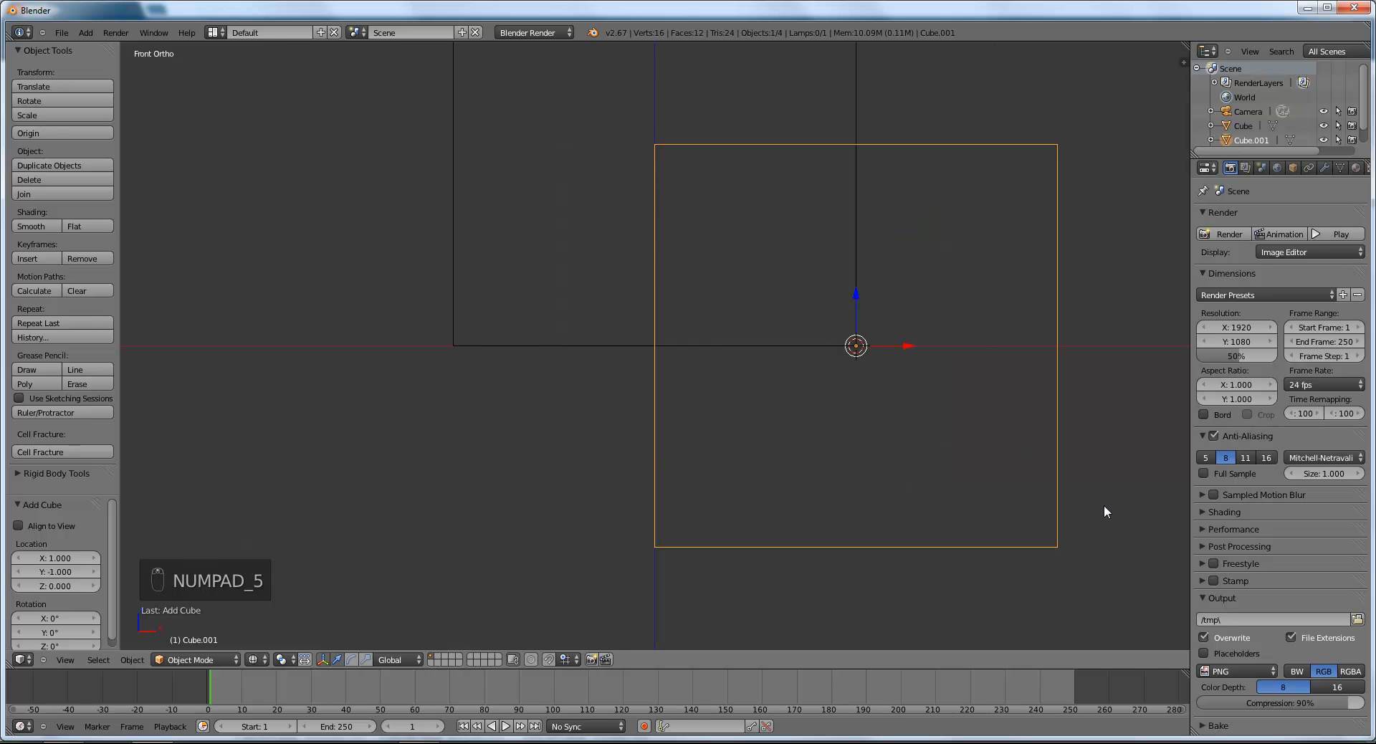
pyautogui.press('s')
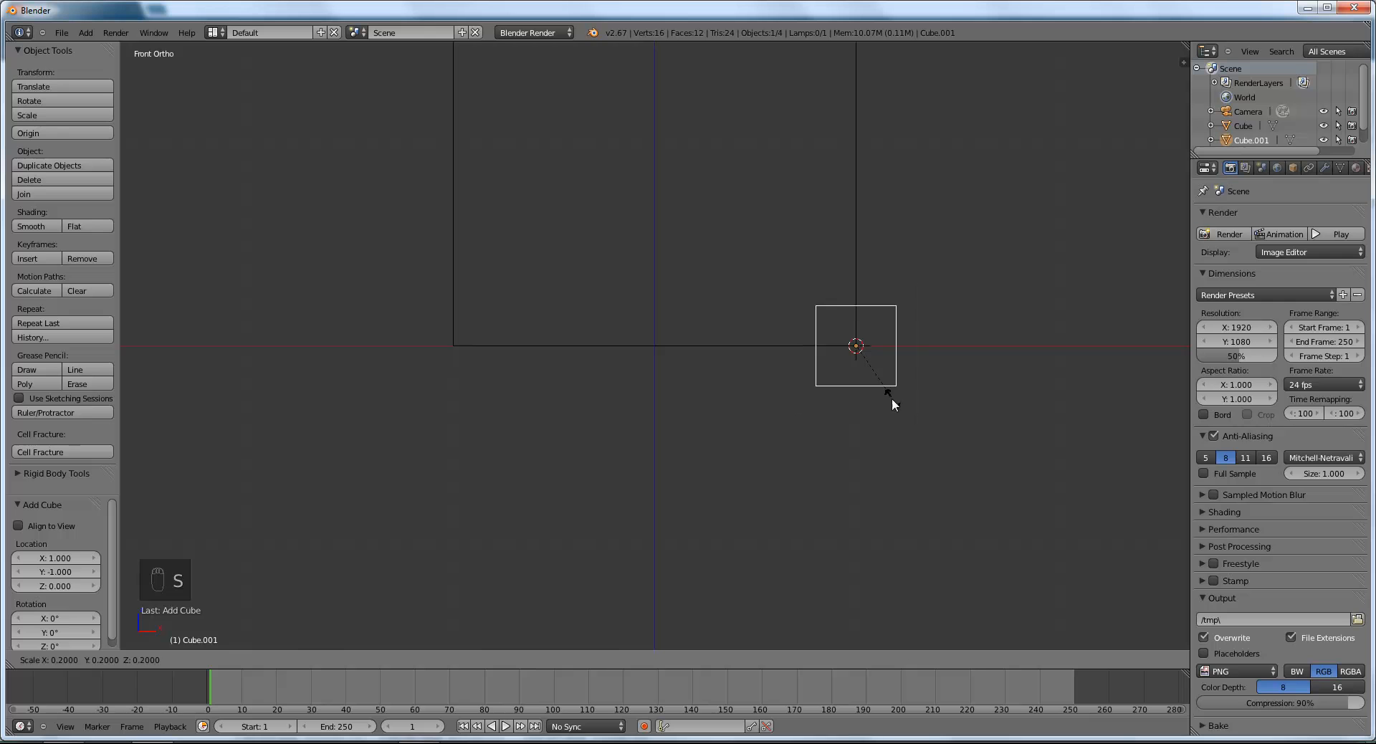
pyautogui.click(910, 405)
# Step: Move the small cube -0.3 in X, 0.3 in Z and 0.3 in Y to fit inside the large cube's bottom corner
pyautogui.press('g')
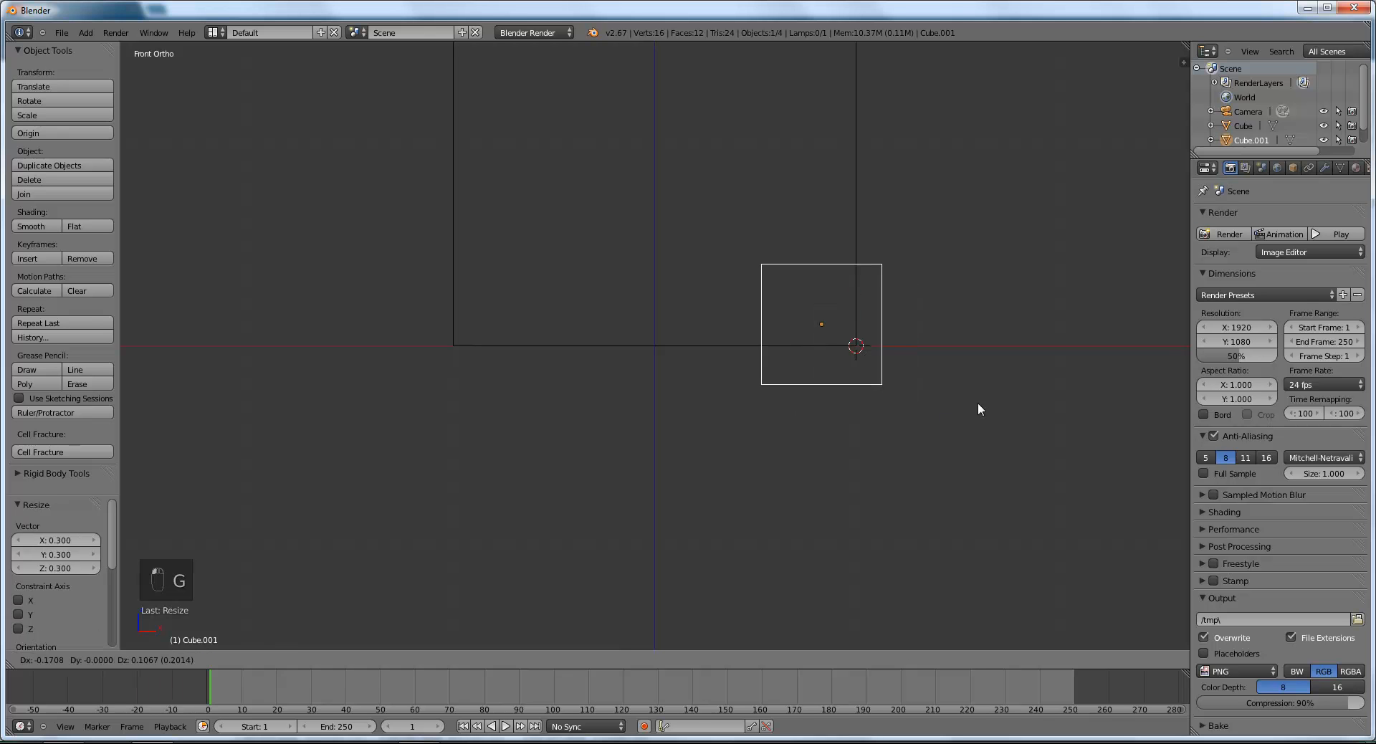
pyautogui.click(983, 385)
pyautogui.press('KP_3')
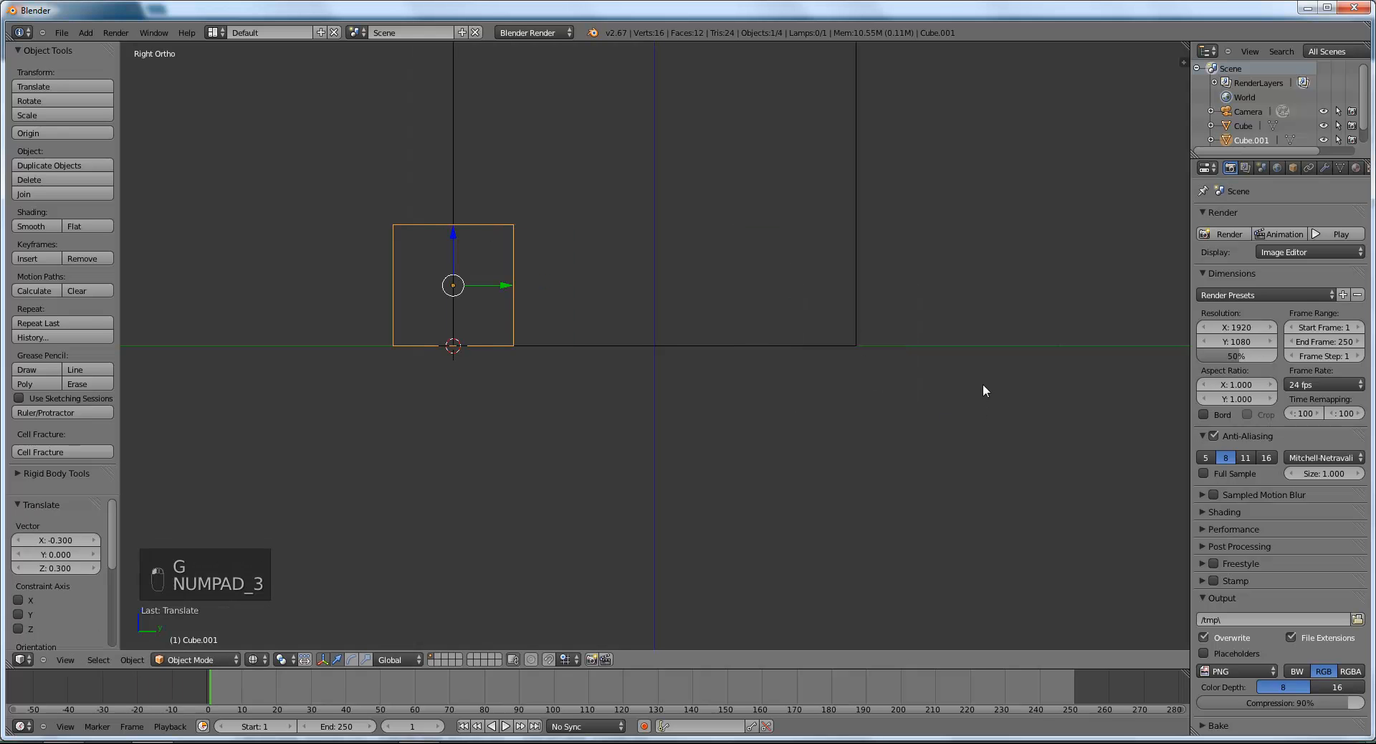
pyautogui.press('g')
pyautogui.click(563, 284)
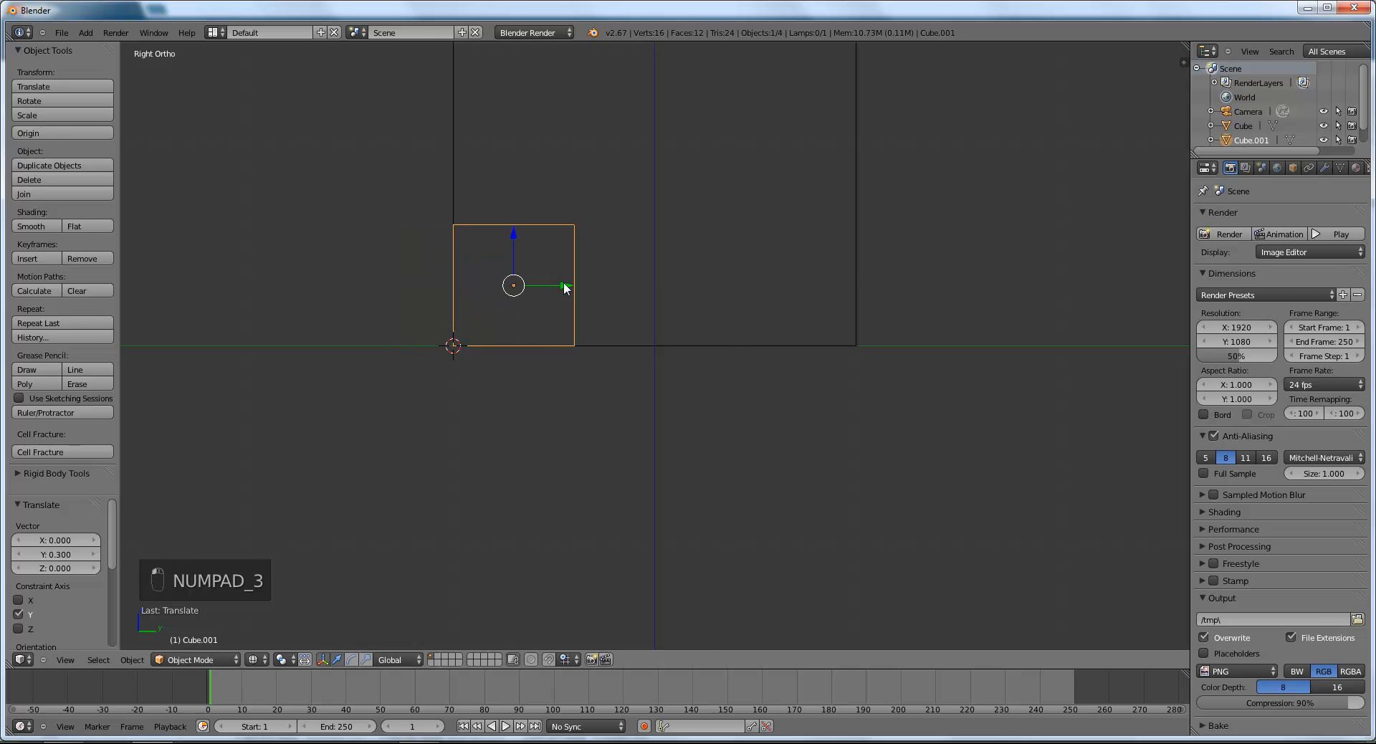
pyautogui.moveTo(563, 284)
pyautogui.mouseDown(button='middle')
pyautogui.moveTo(722, 344)
pyautogui.moveTo(810, 351)
pyautogui.moveTo(790, 376)
pyautogui.moveTo(801, 399)
pyautogui.moveTo(948, 397)
pyautogui.moveTo(933, 336)
pyautogui.moveTo(842, 372)
pyautogui.mouseUp(button='middle')
pyautogui.press('z')
pyautogui.press('z')
pyautogui.press('KP_2')
pyautogui.press('KP_3')
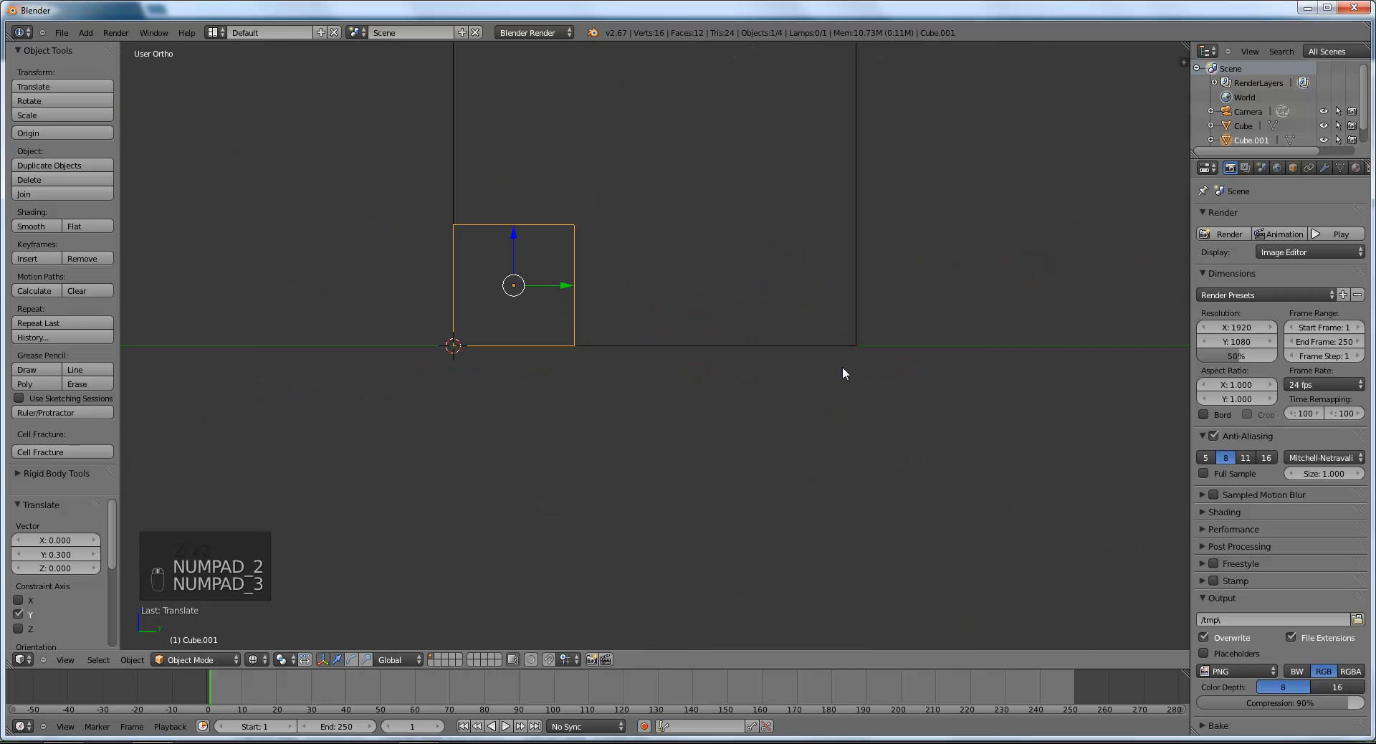
# Step: Draw freehand grease pencil strokes around the small cube and across the large cube's floor
pyautogui.moveTo(775, 329); pyautogui.dragTo(631, 330, button='middle')
pyautogui.moveTo(503, 326)
pyautogui.mouseDown(button='middle')
pyautogui.moveTo(487, 286)
pyautogui.moveTo(752, 318)
pyautogui.moveTo(818, 293)
pyautogui.mouseUp(button='middle')
pyautogui.press('d')
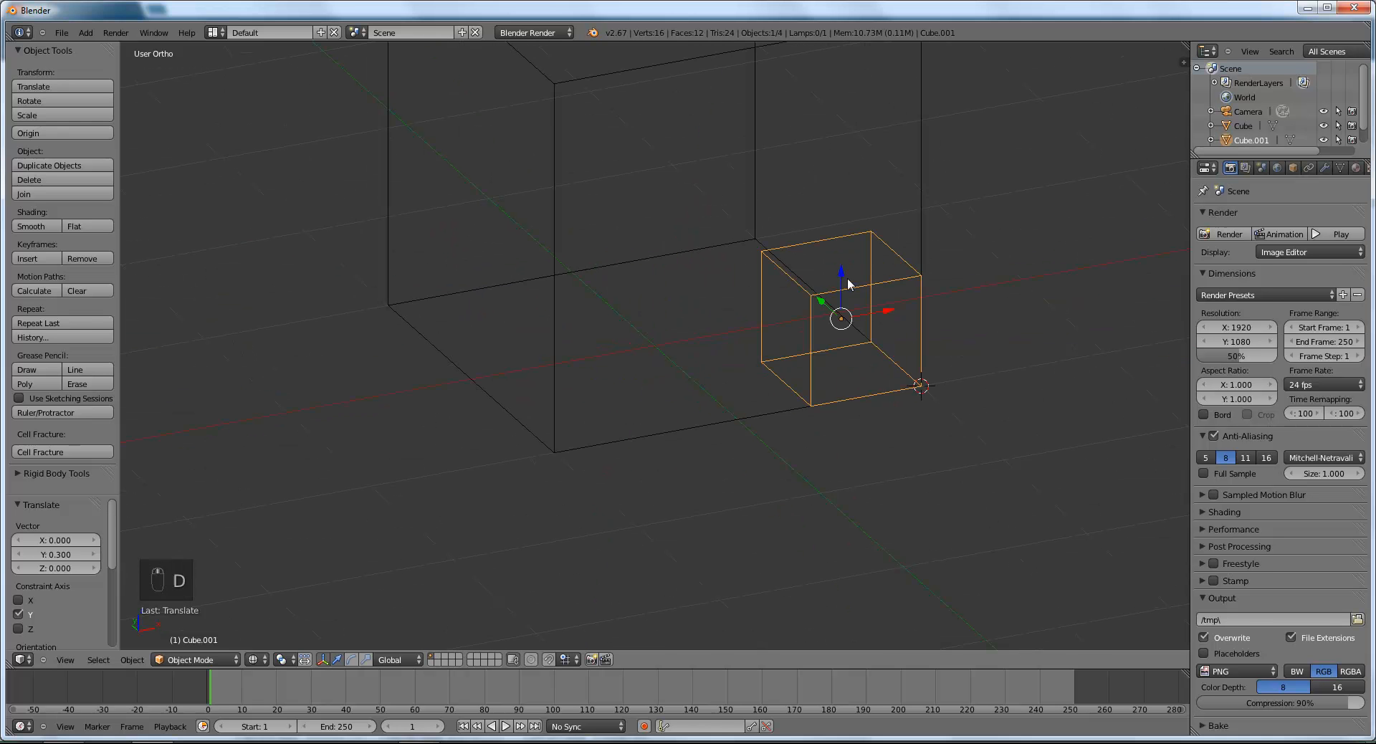
pyautogui.moveTo(848, 277)
pyautogui.mouseDown()
pyautogui.moveTo(831, 165)
pyautogui.moveTo(689, 358)
pyautogui.mouseUp()
pyautogui.moveTo(693, 353)
pyautogui.mouseDown(button='middle')
pyautogui.moveTo(827, 364)
pyautogui.moveTo(874, 345)
pyautogui.moveTo(795, 232)
pyautogui.moveTo(734, 200)
pyautogui.mouseUp(button='middle')
pyautogui.moveTo(731, 203); pyautogui.dragTo(909, 209)
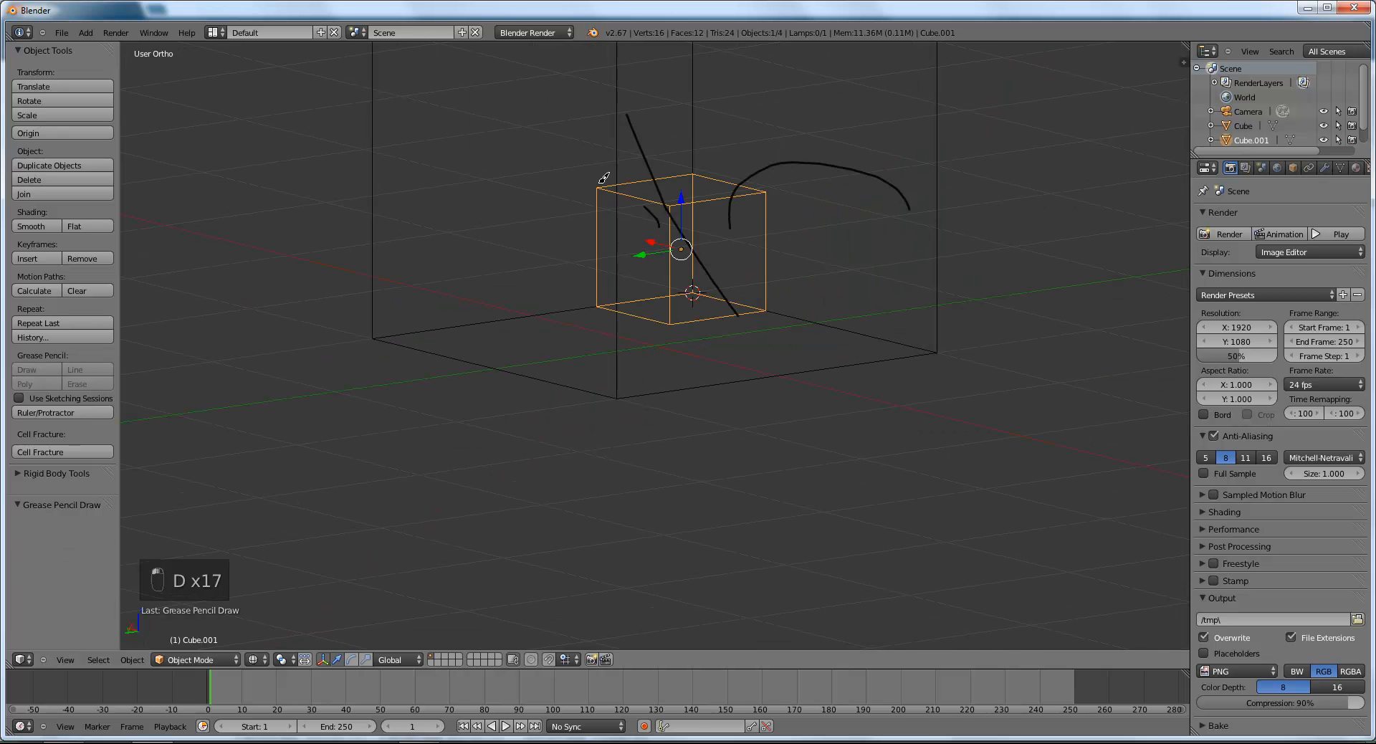
pyautogui.moveTo(657, 226)
pyautogui.mouseDown()
pyautogui.moveTo(518, 222)
pyautogui.moveTo(576, 324)
pyautogui.mouseUp()
pyautogui.moveTo(681, 324); pyautogui.dragTo(576, 331, button='middle')
pyautogui.moveTo(832, 317); pyautogui.dragTo(634, 304)
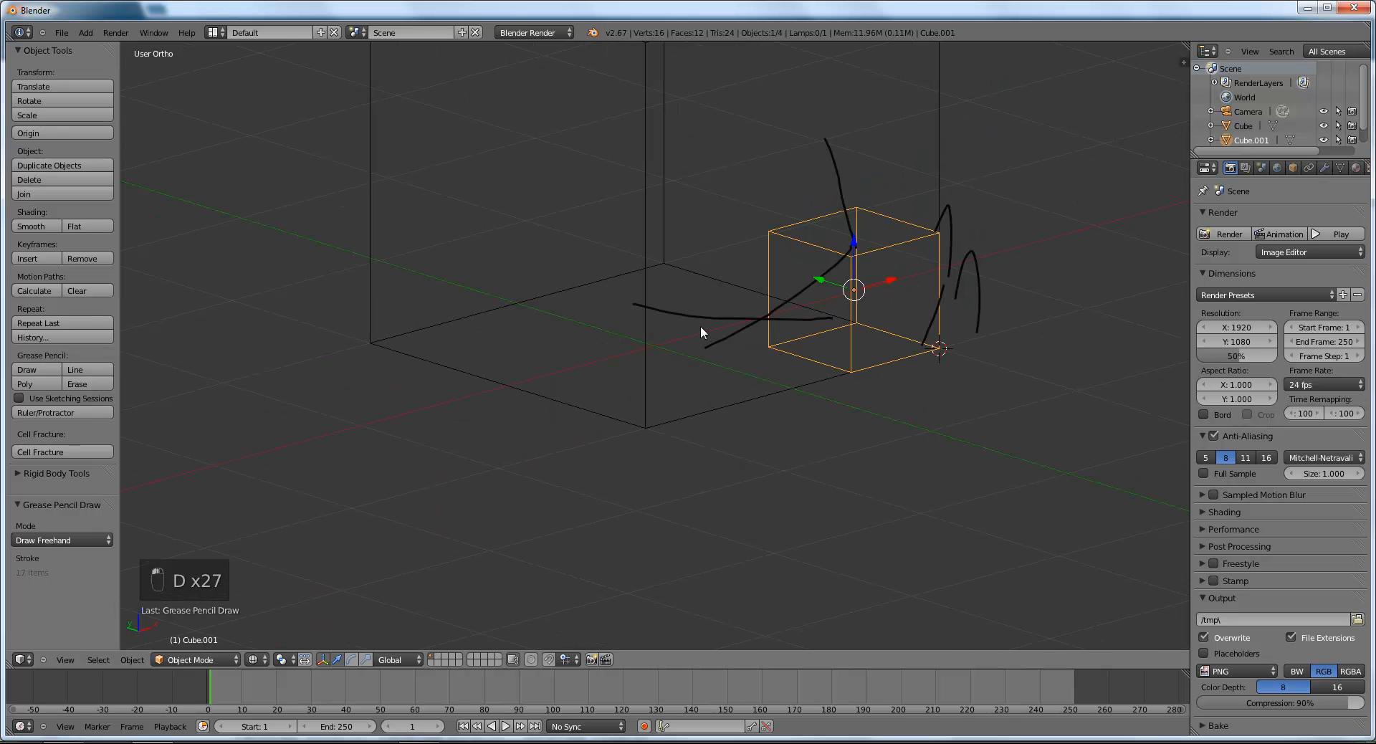
pyautogui.moveTo(778, 331)
pyautogui.mouseDown()
pyautogui.moveTo(551, 316)
pyautogui.moveTo(791, 349)
pyautogui.moveTo(501, 347)
pyautogui.mouseUp()
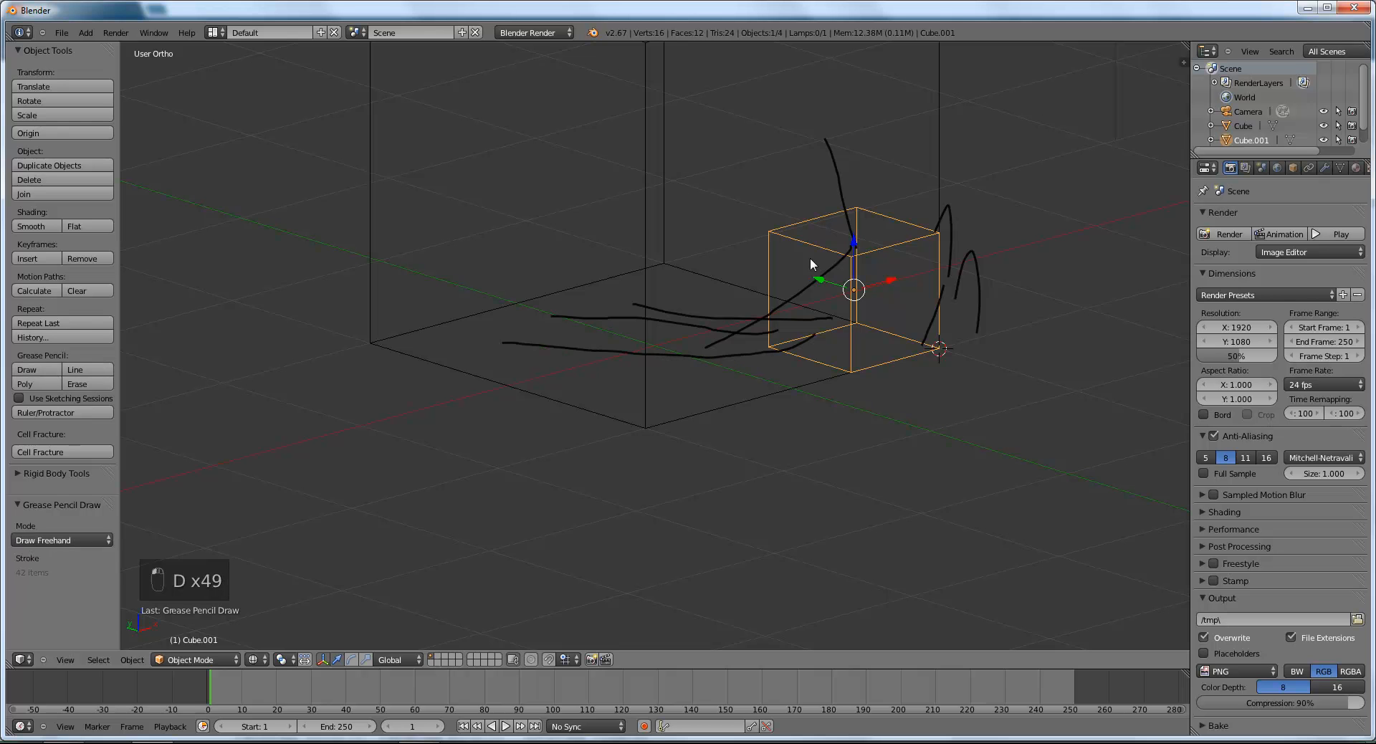
pyautogui.moveTo(810, 256)
pyautogui.mouseDown()
pyautogui.moveTo(699, 327)
pyautogui.moveTo(457, 240)
pyautogui.mouseUp()
# Step: Erase all the grease pencil strokes
pyautogui.moveTo(726, 337)
pyautogui.mouseDown(button='middle')
pyautogui.moveTo(862, 319)
pyautogui.moveTo(723, 315)
pyautogui.mouseUp(button='middle')
pyautogui.moveTo(1069, 316)
pyautogui.mouseDown(button='right')
pyautogui.moveTo(768, 286)
pyautogui.moveTo(927, 294)
pyautogui.moveTo(929, 308)
pyautogui.moveTo(593, 393)
pyautogui.moveTo(762, 316)
pyautogui.moveTo(857, 315)
pyautogui.mouseUp(button='right')
pyautogui.moveTo(858, 315); pyautogui.dragTo(1006, 302, button='middle')
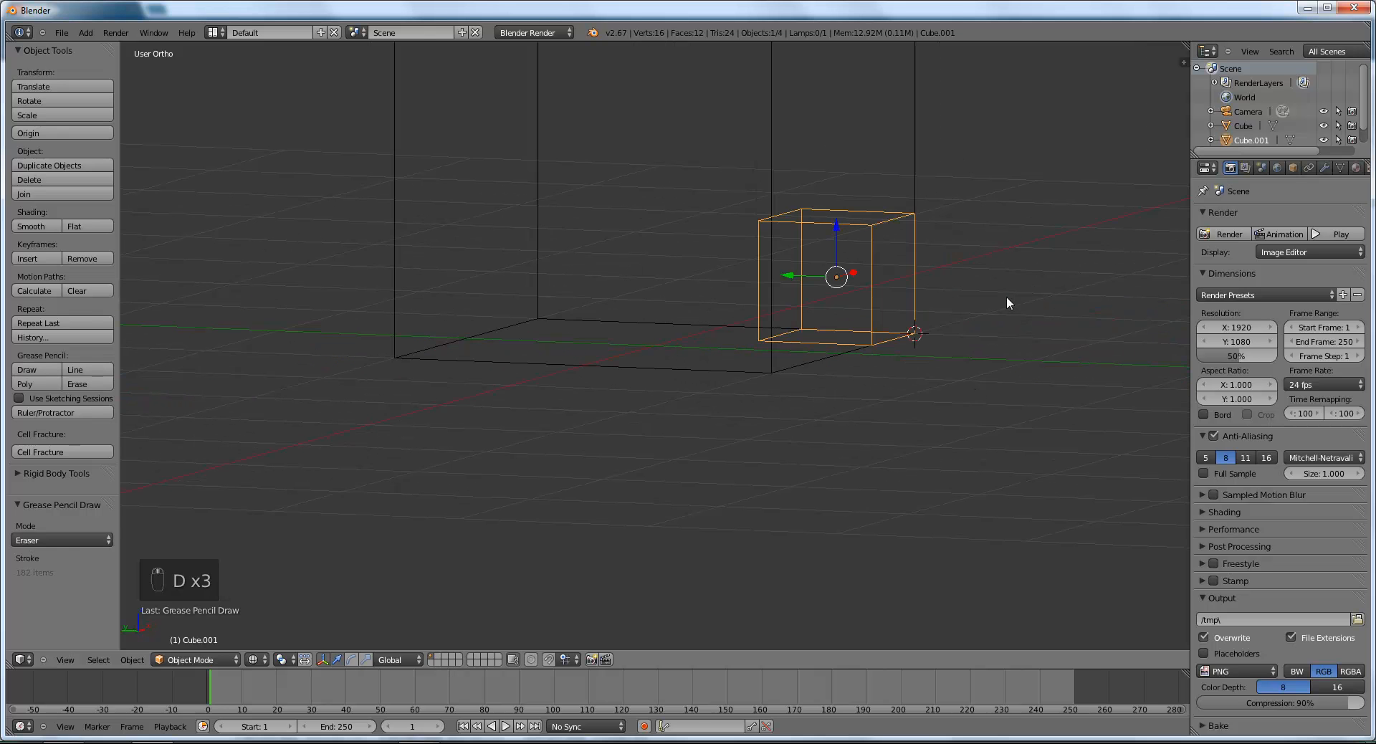
# Step: Enable fluid physics on the large cube
pyautogui.rightClick(910, 188)
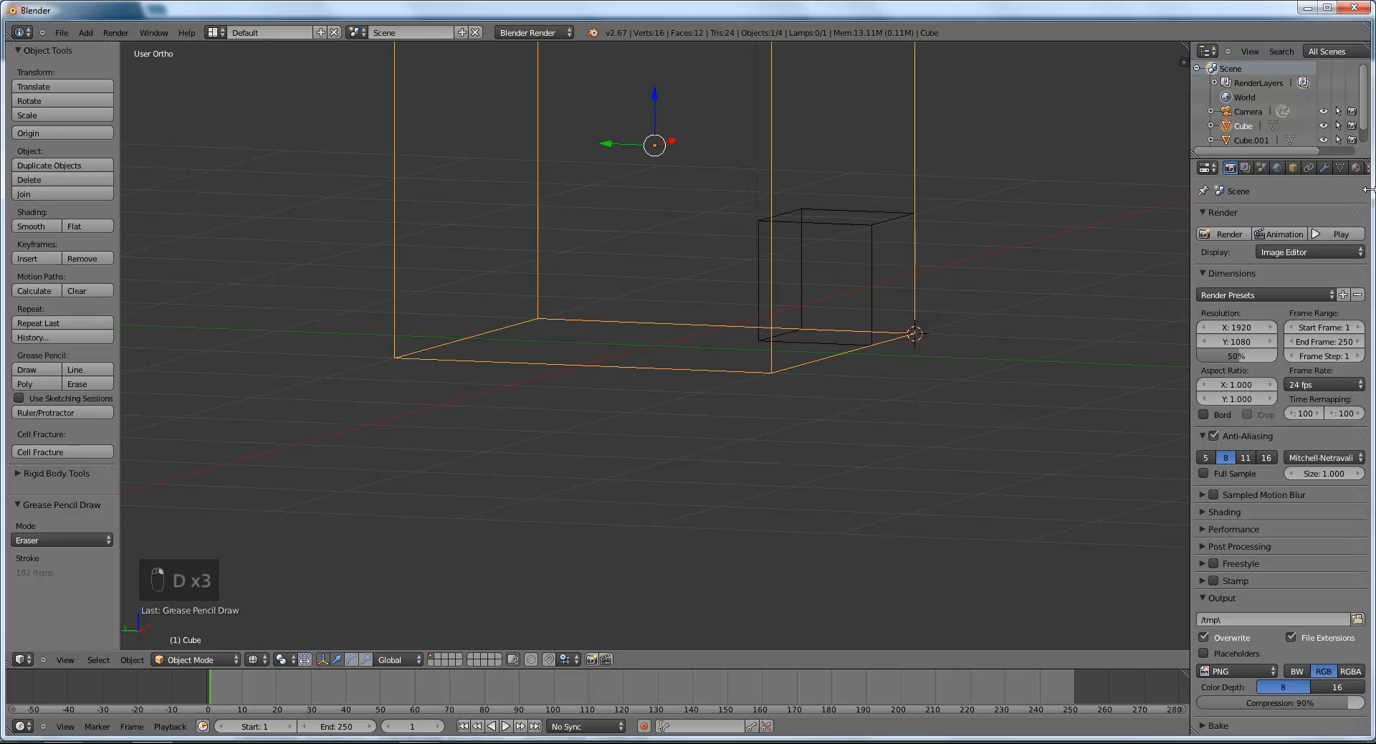
pyautogui.scroll(-4, 763, 213)
pyautogui.scroll(2, 763, 213)
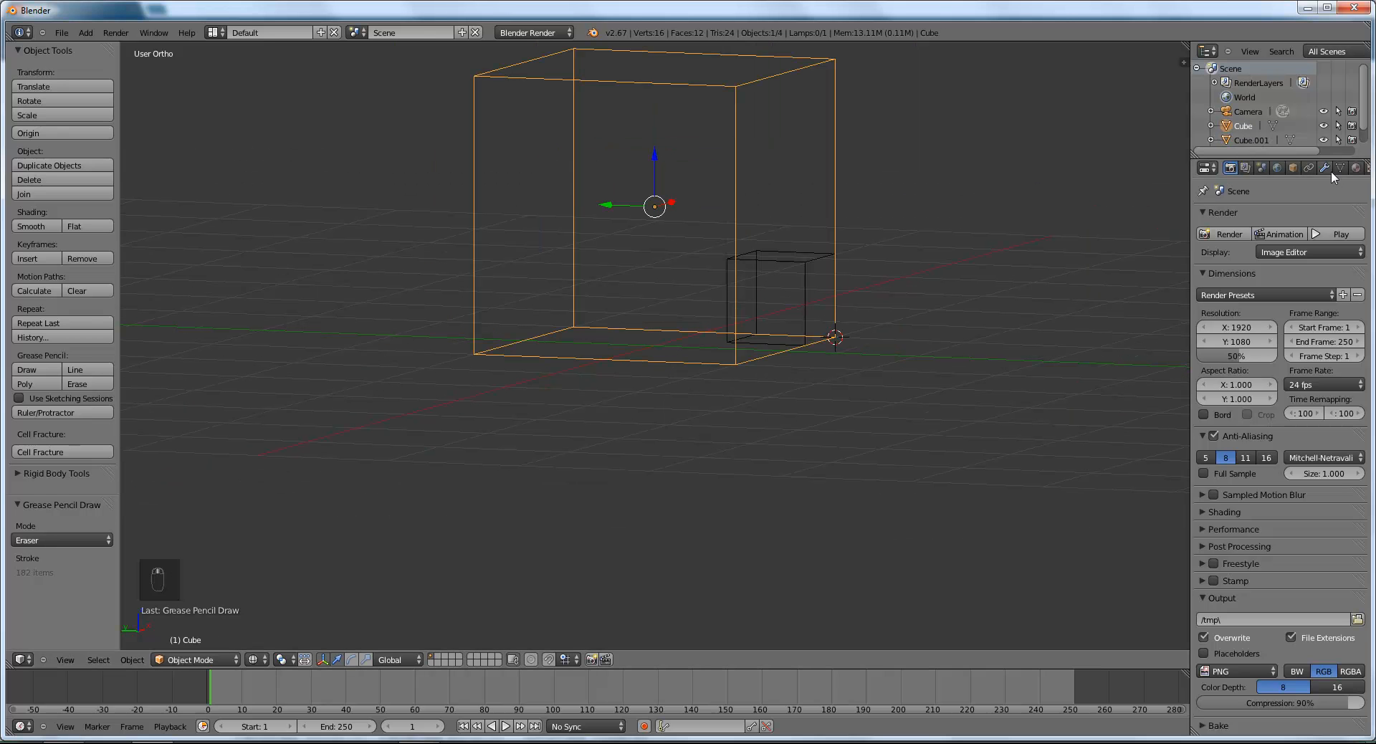
pyautogui.scroll(-2, 1331, 170)
pyautogui.click(1360, 167)
pyautogui.click(830, 220)
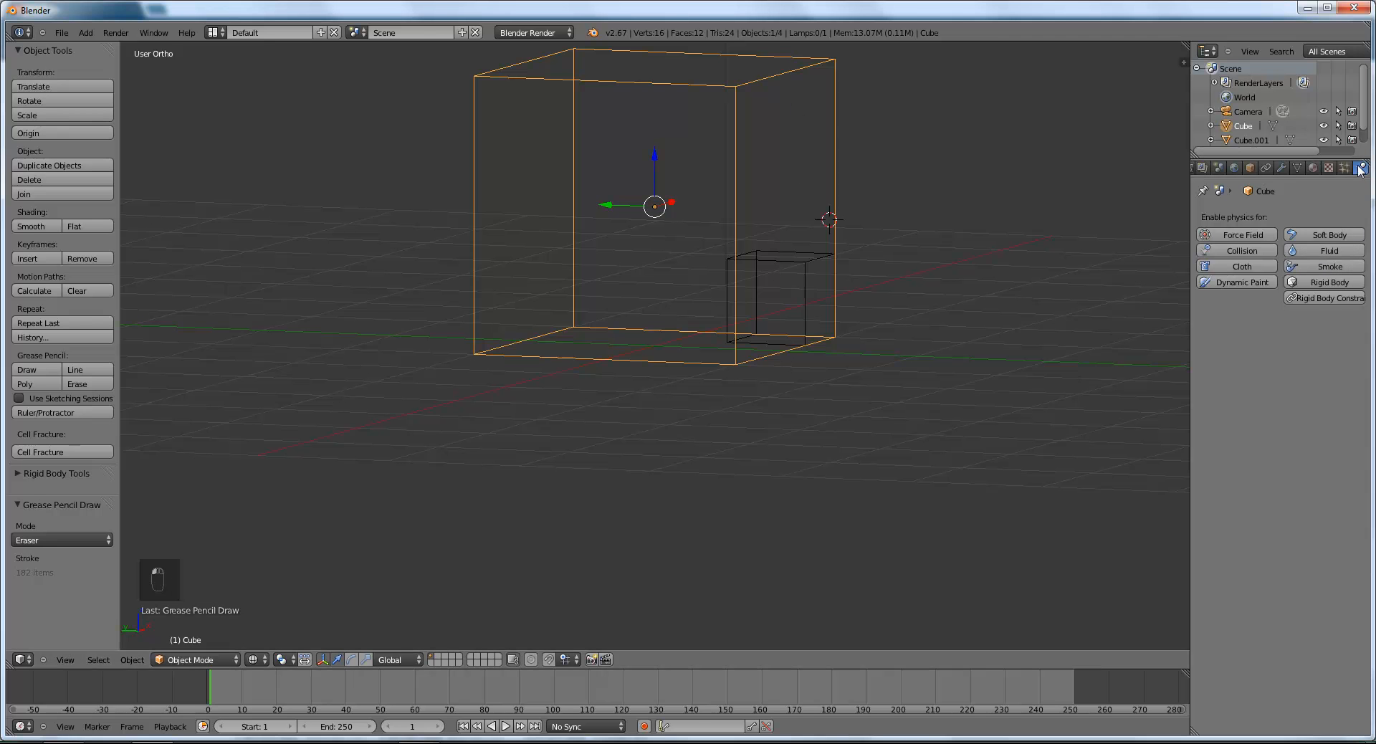
pyautogui.click(1313, 167)
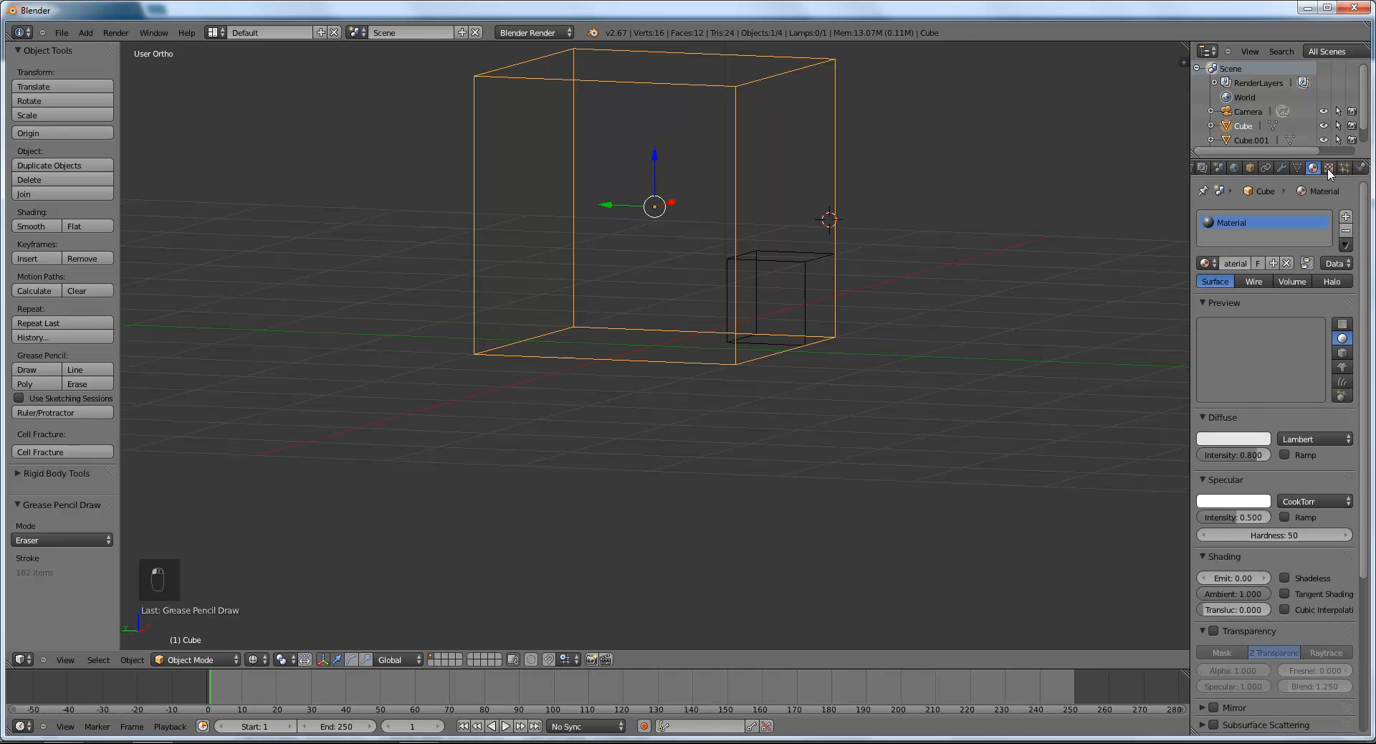
pyautogui.click(1360, 167)
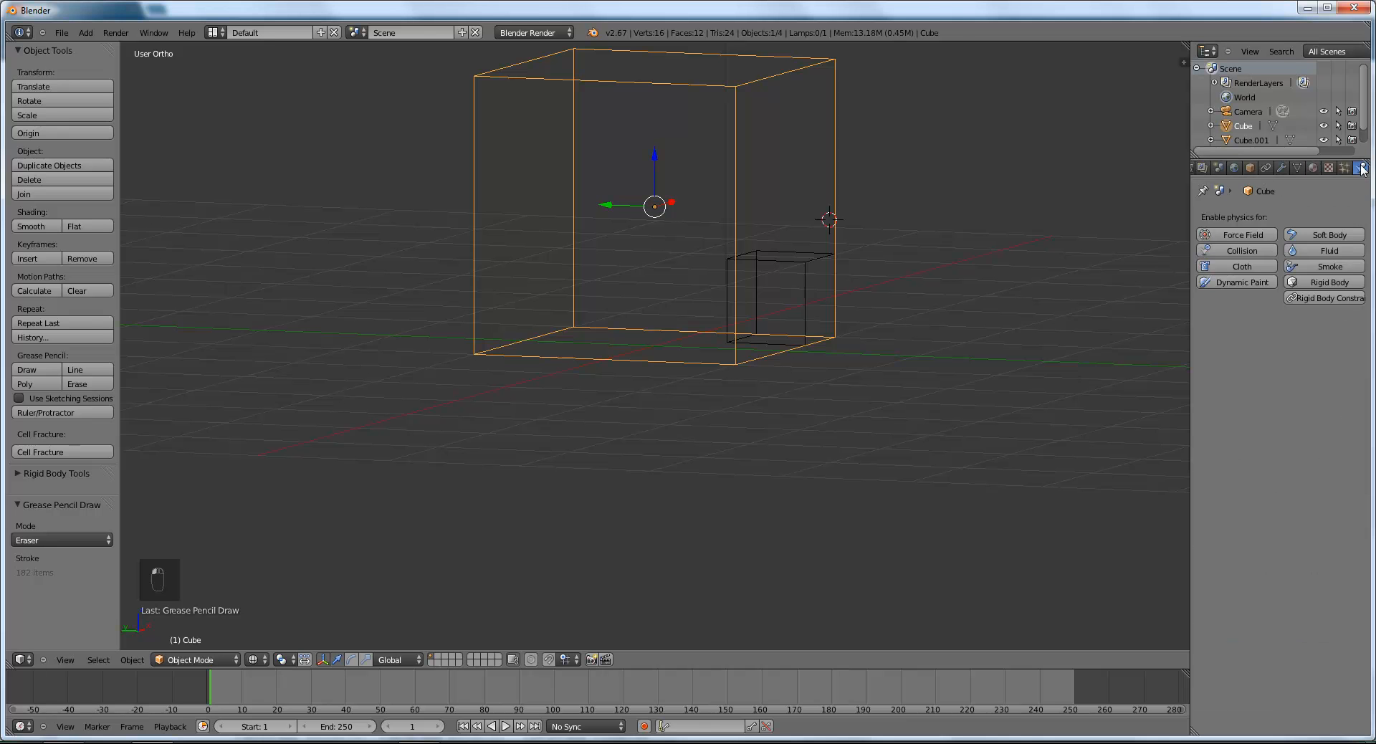
pyautogui.click(1329, 251)
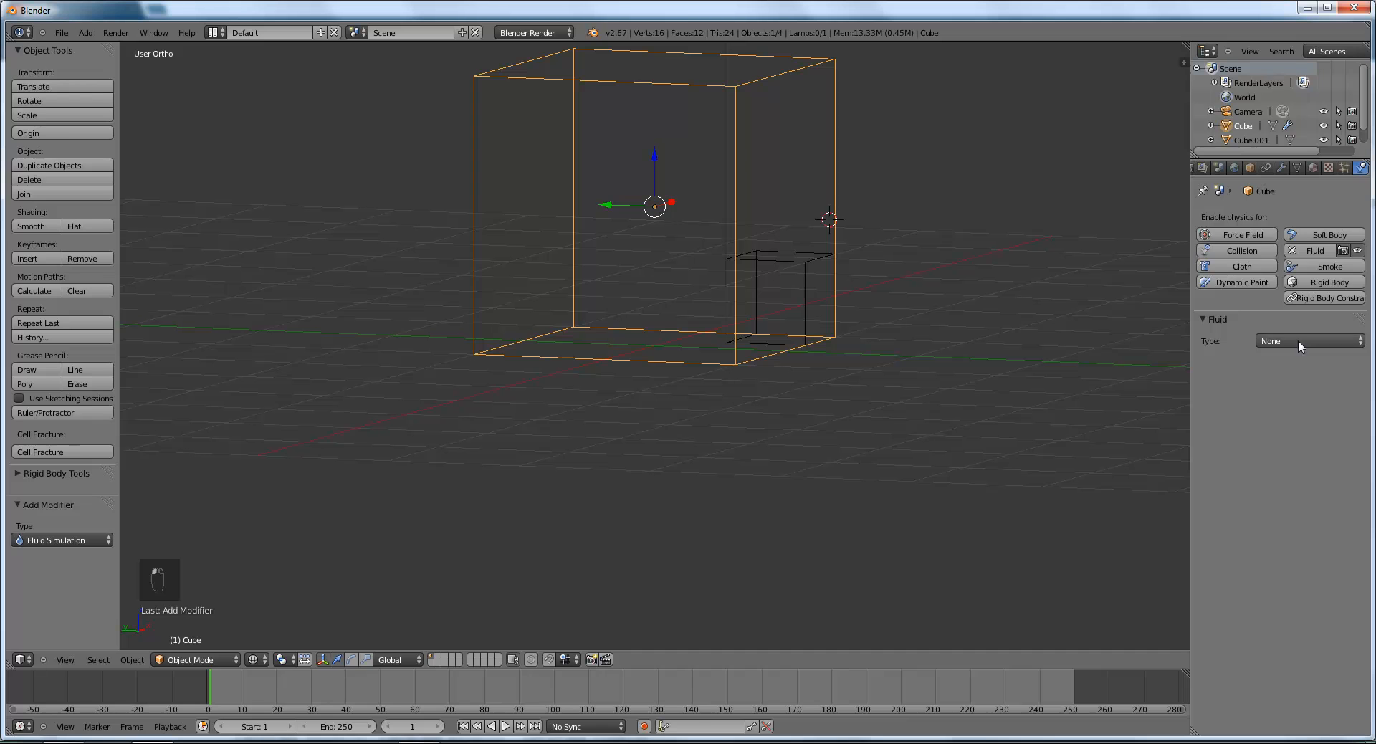
# Step: Set the large cube's fluid type to Domain
pyautogui.click(1297, 339)
pyautogui.click(1285, 299)
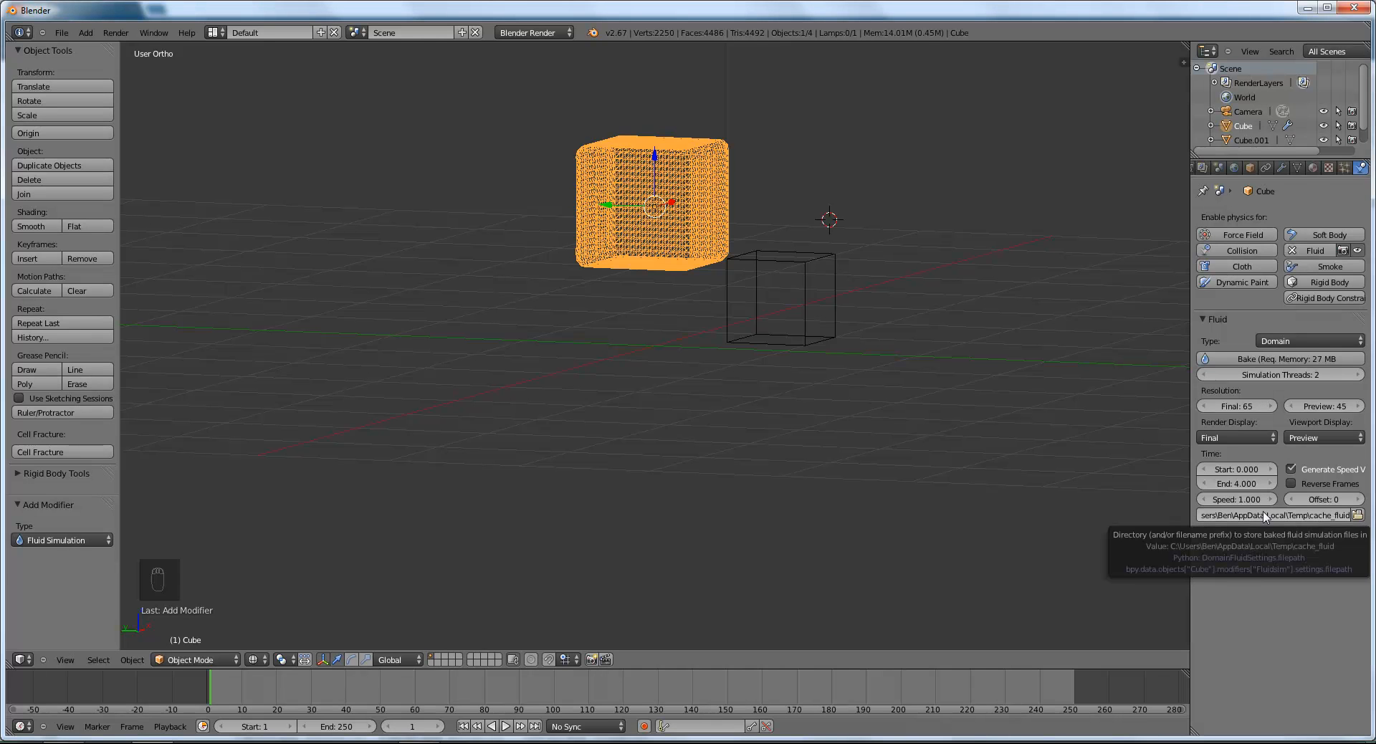
# Step: Examine the cache directory path where the domain's baked fluid files are stored
pyautogui.click(1298, 514)
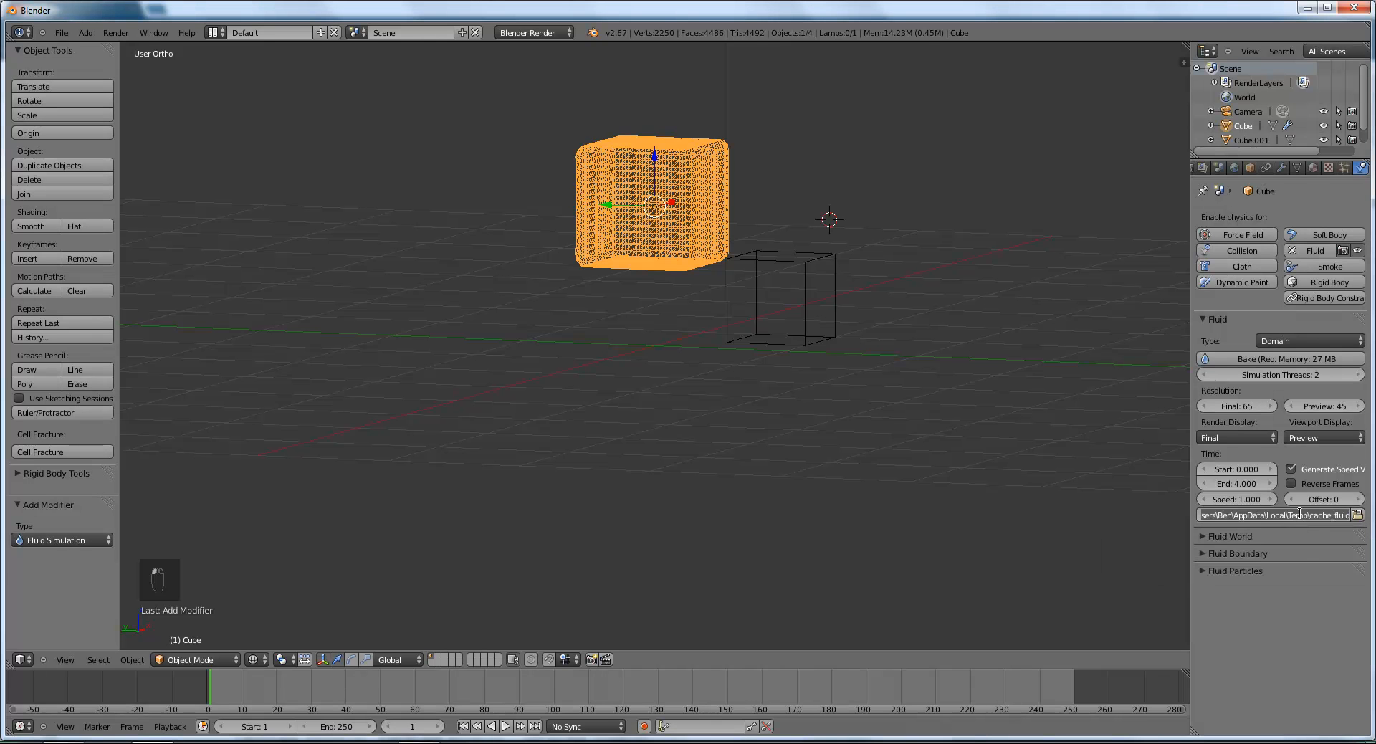
pyautogui.click(1297, 515)
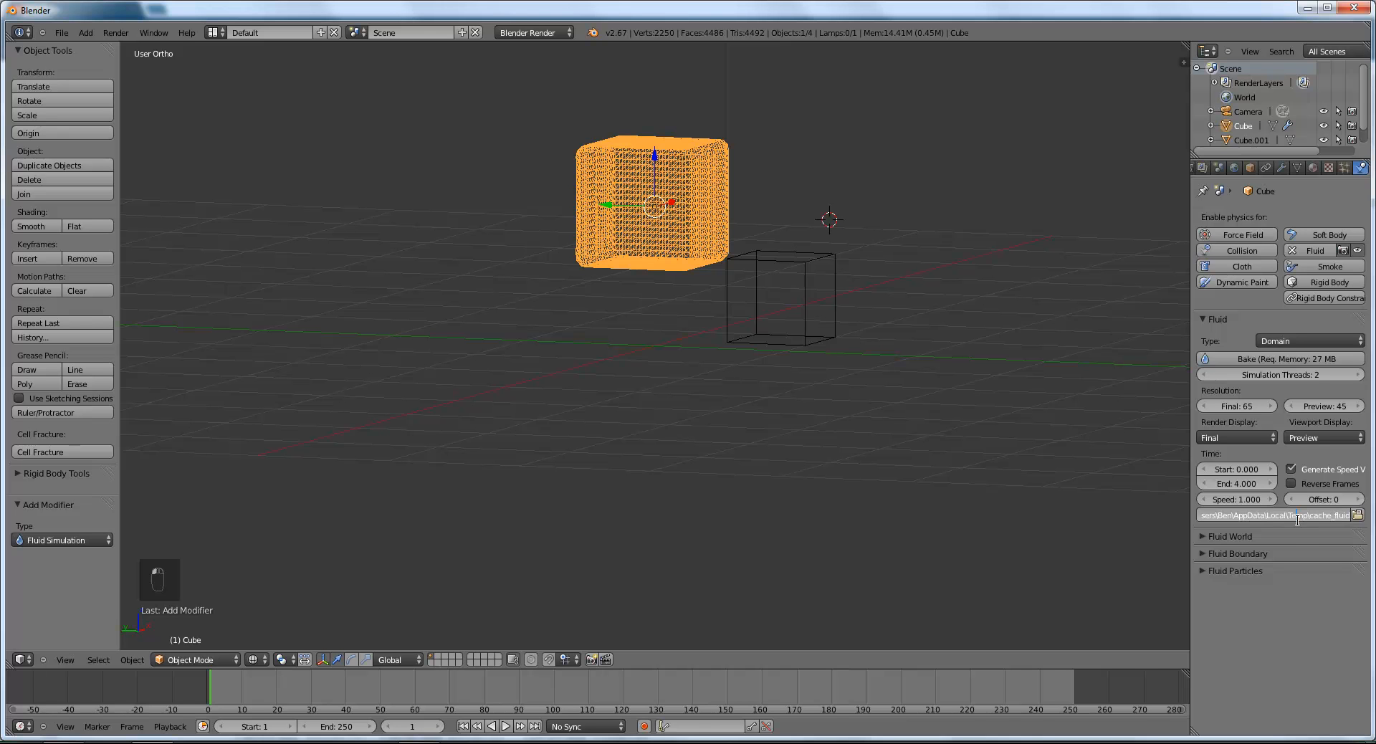
pyautogui.press('Return')
pyautogui.click(1289, 516)
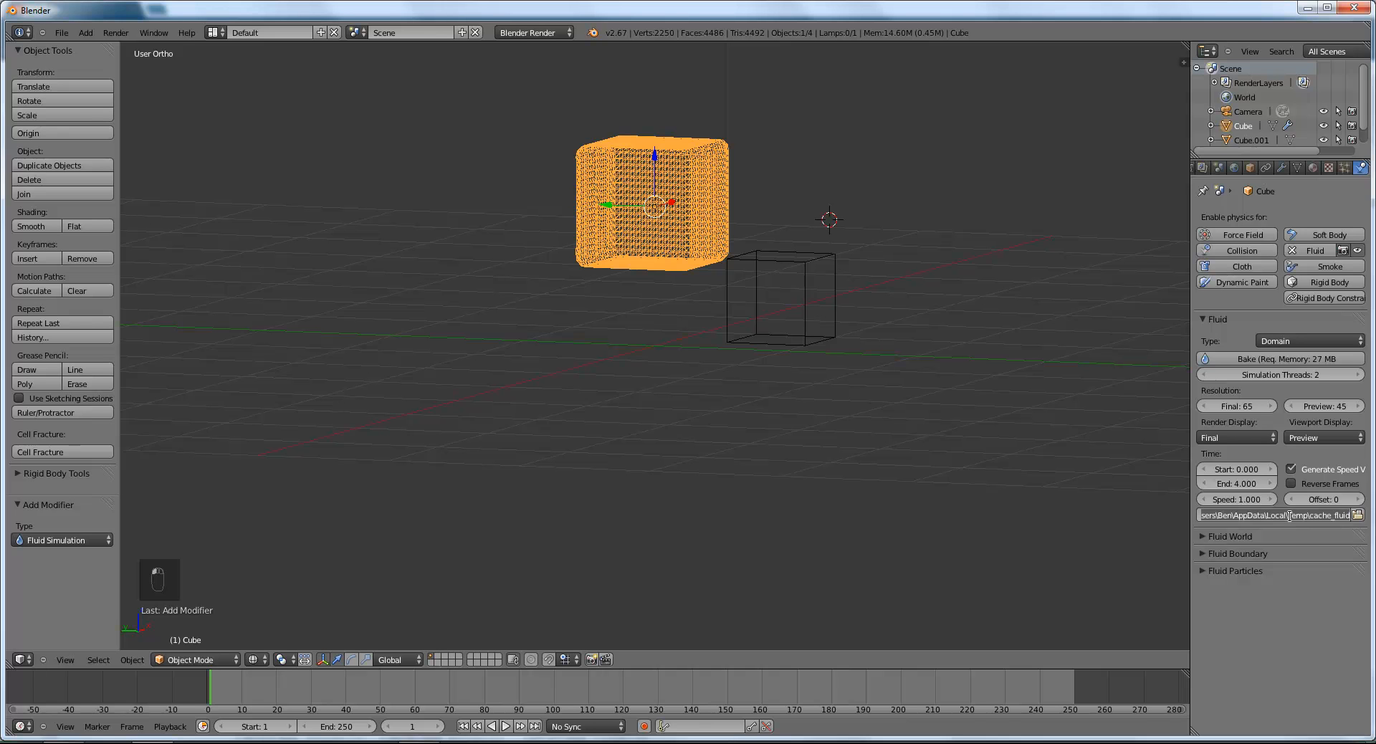
pyautogui.click(1304, 531)
pyautogui.click(1299, 514)
pyautogui.click(1267, 538)
pyautogui.click(1273, 515)
pyautogui.click(1281, 533)
pyautogui.click(1278, 516)
pyautogui.moveTo(256, 690); pyautogui.dragTo(210, 685)
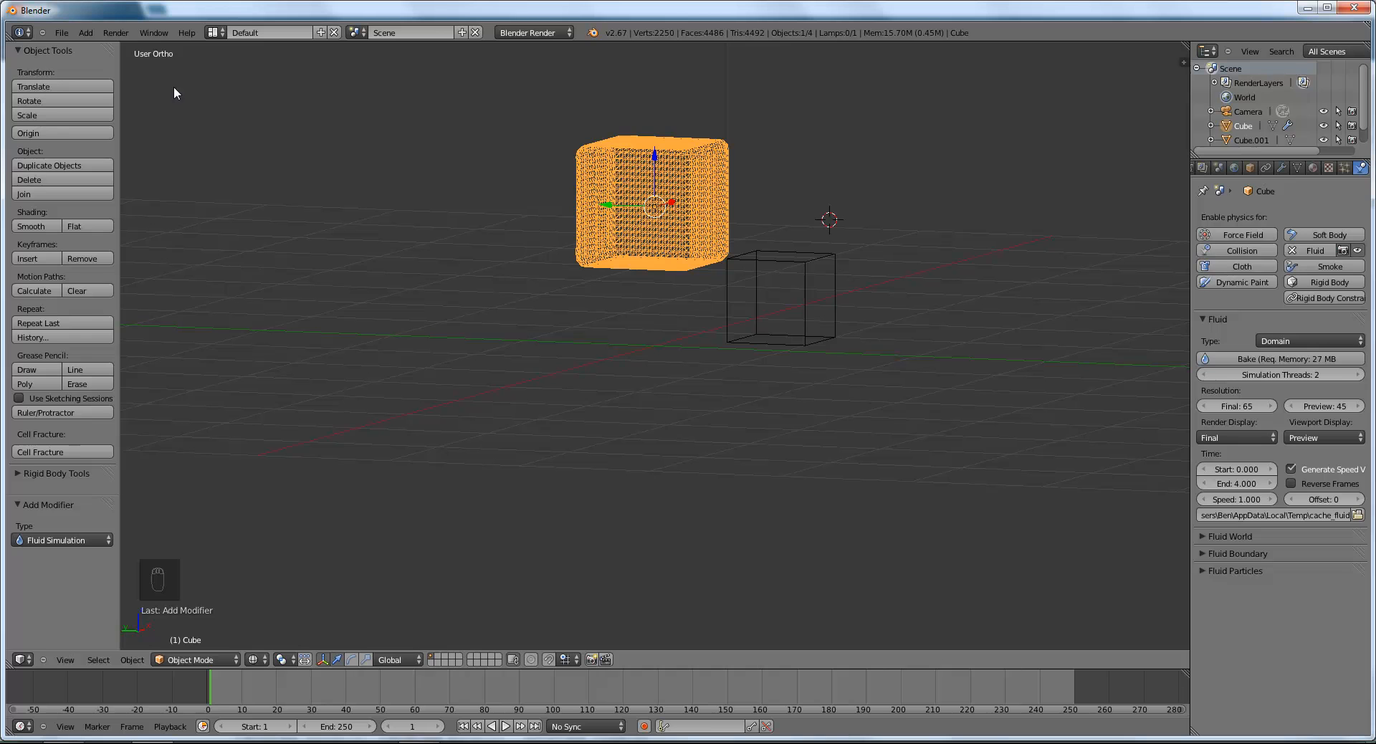
# Step: Save the project as fluid_tut in the Sims folder of the Blender bookmark
pyautogui.click(63, 33)
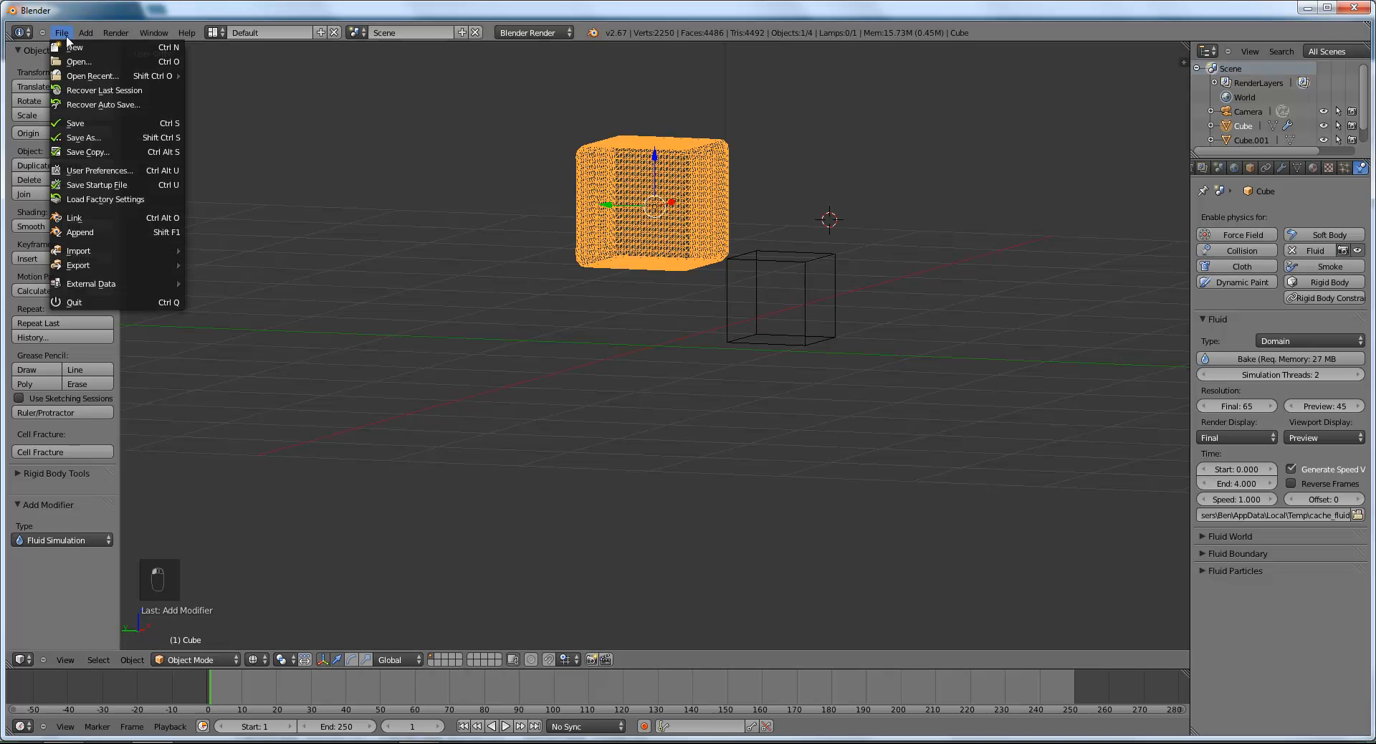
pyautogui.click(79, 132)
pyautogui.click(50, 305)
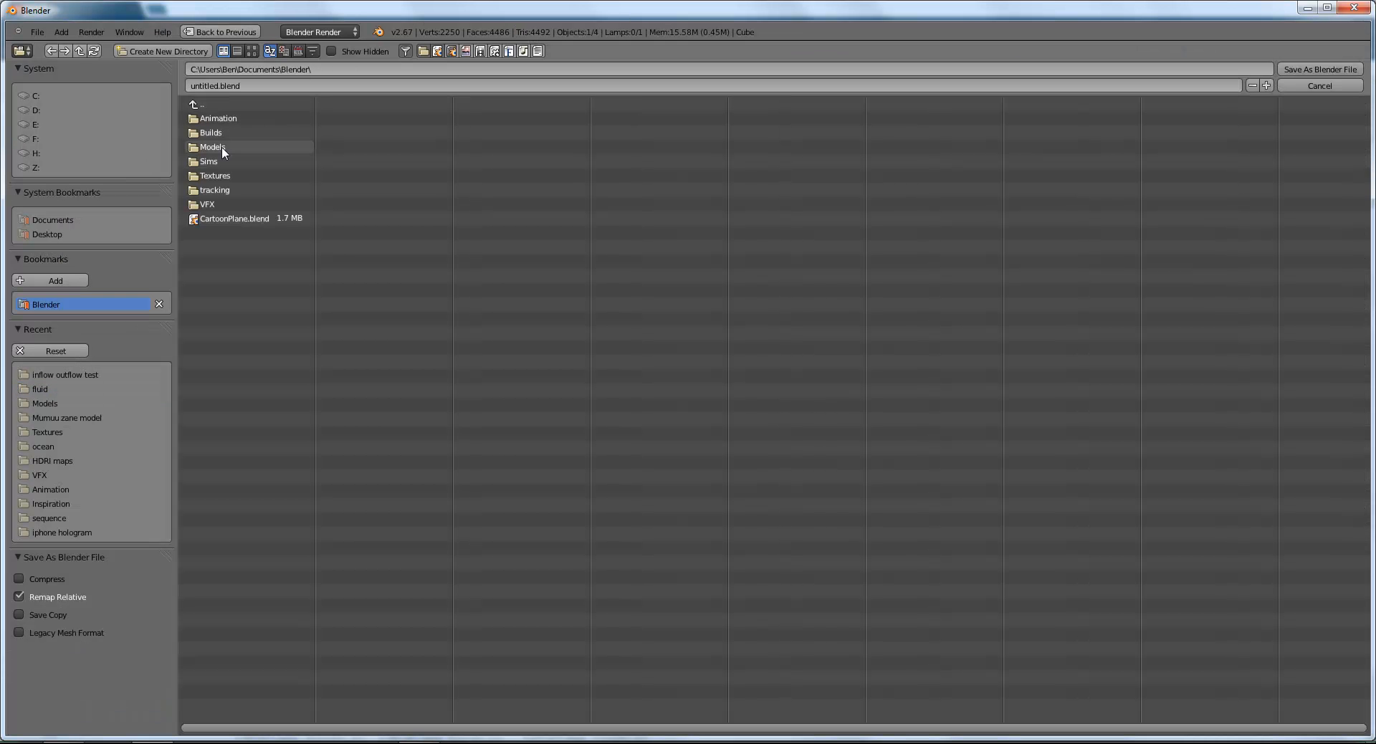
pyautogui.click(207, 161)
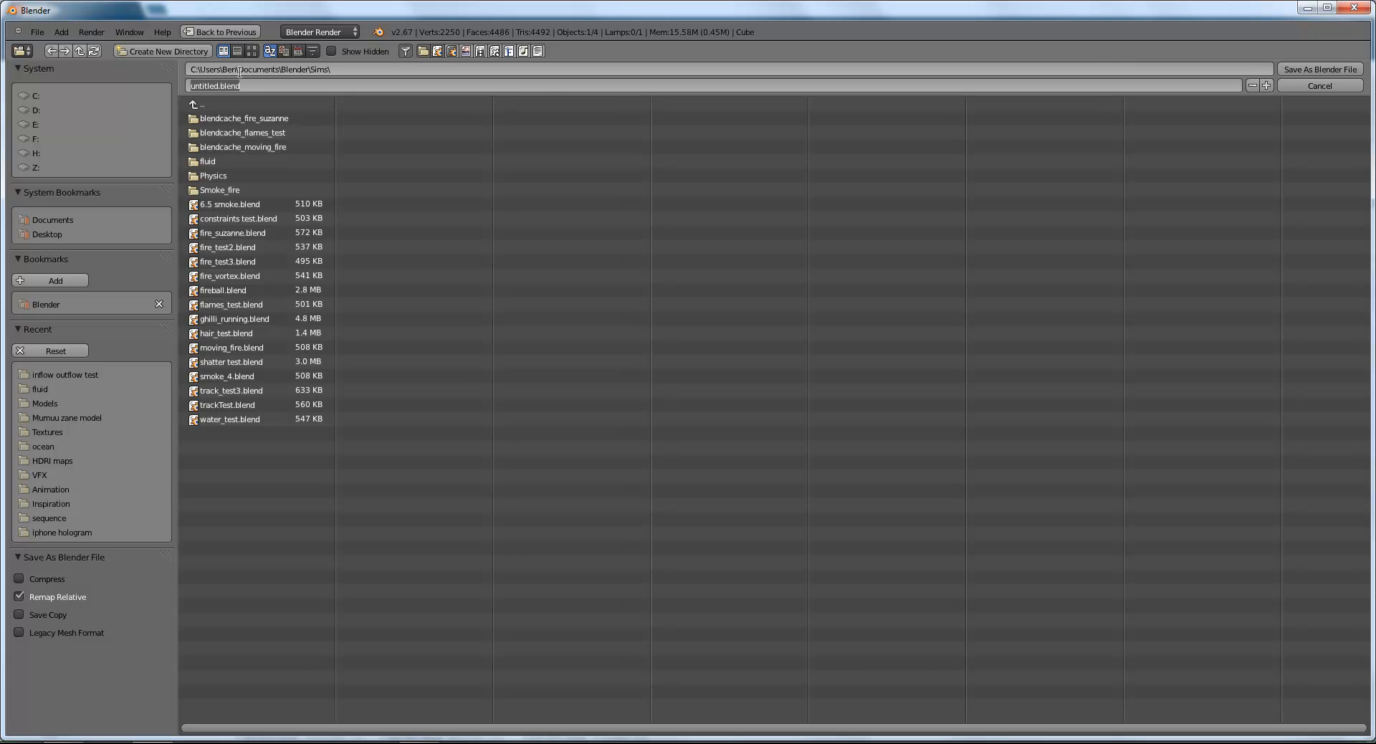
pyautogui.write('fluid_tut')
pyautogui.press('Return')
pyautogui.press('Return')
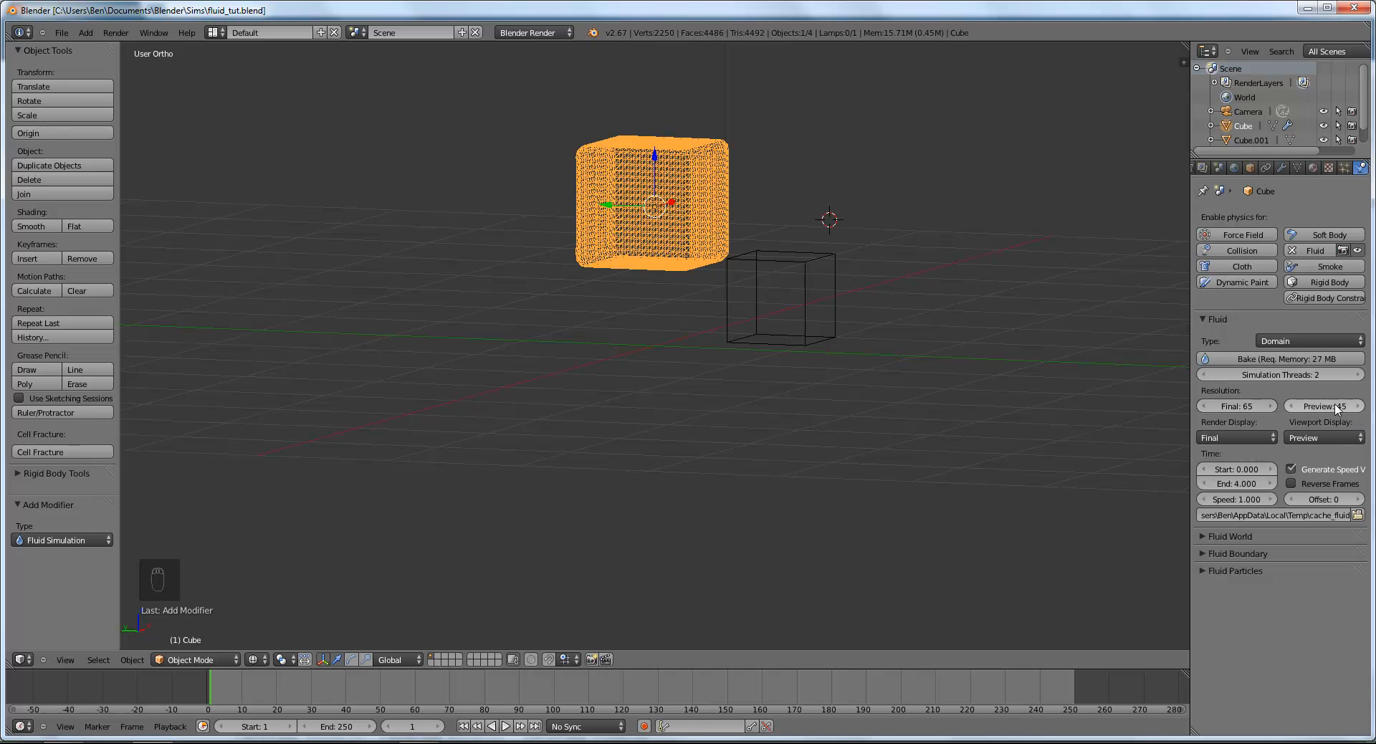
# Step: View the two cubes in solid shading, return to wireframe, and check the domain's resolution settings
pyautogui.press('z')
pyautogui.press('z')
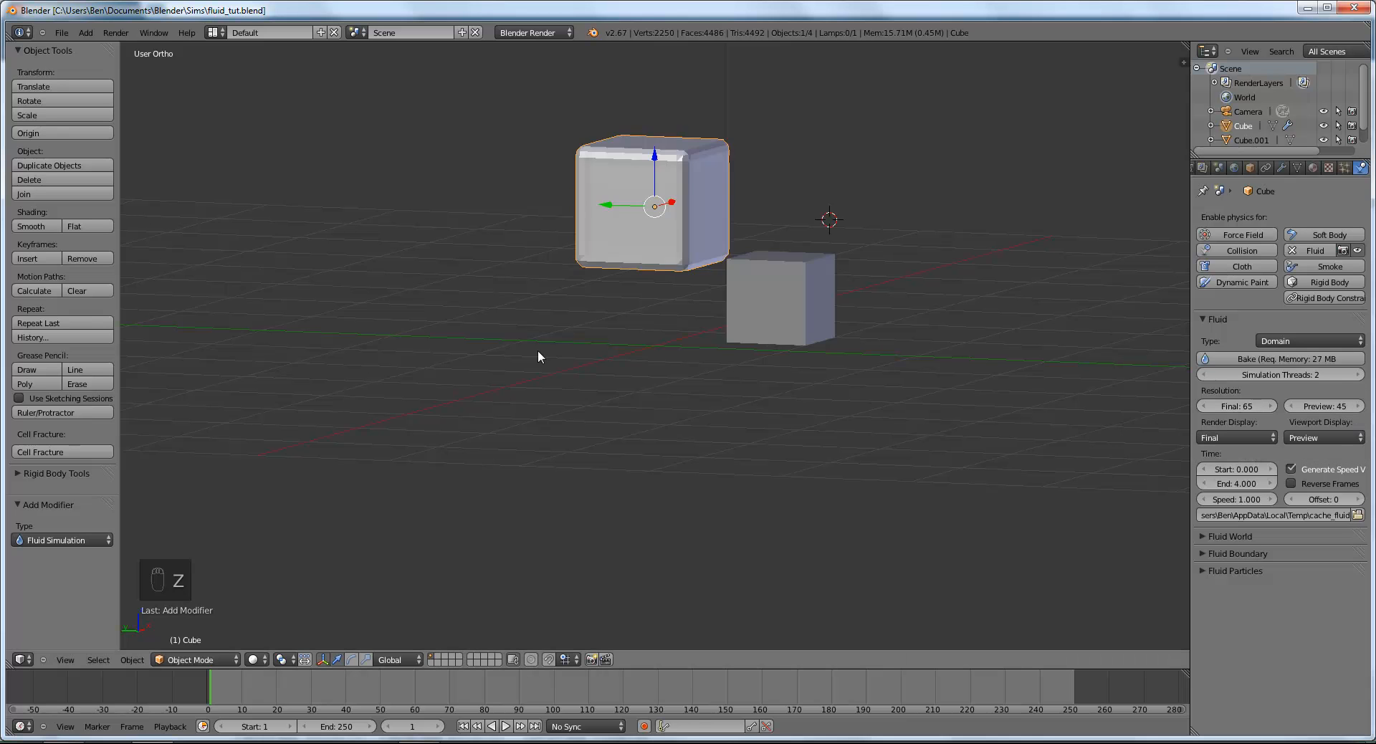
pyautogui.click(1311, 409)
pyautogui.press('Return')
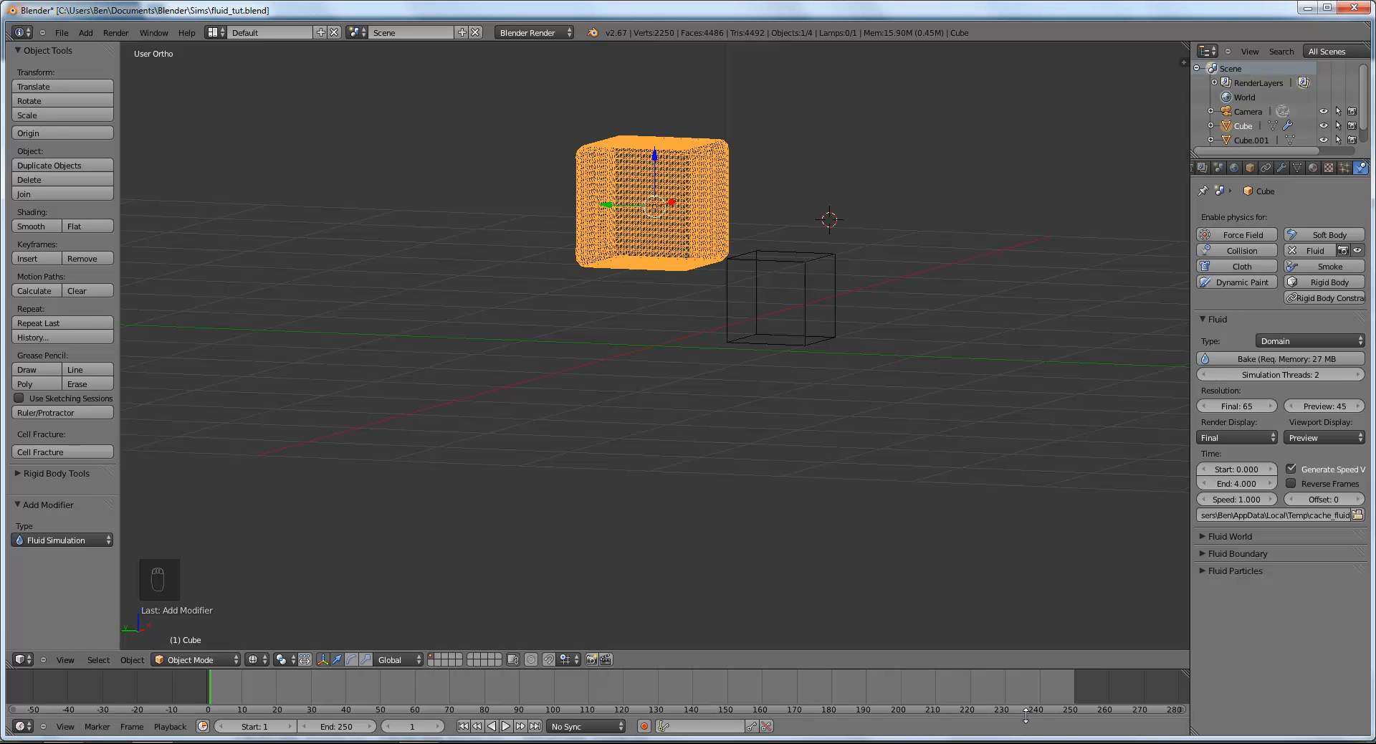
# Step: Scrub the current frame to 91 and return to the first frame
pyautogui.moveTo(412, 726); pyautogui.dragTo(491, 728)
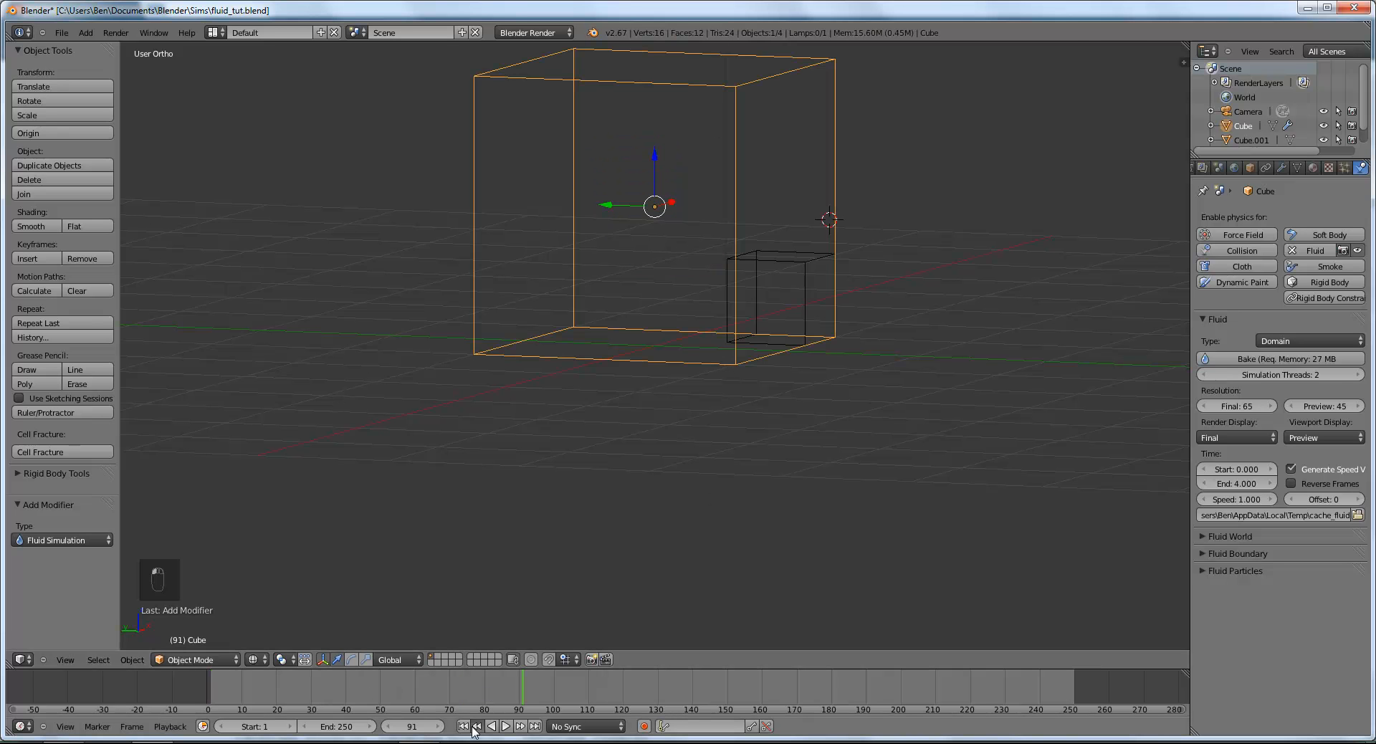
pyautogui.click(463, 726)
pyautogui.click(477, 726)
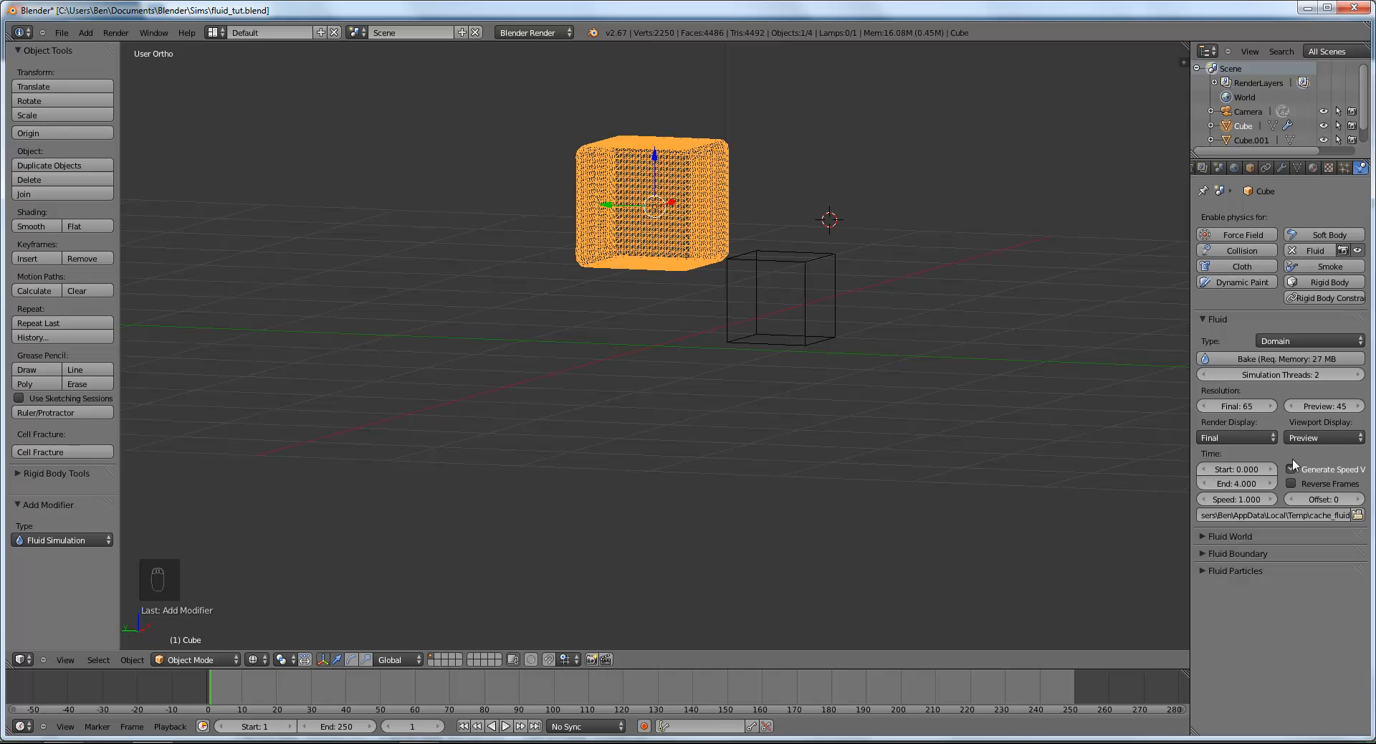
# Step: Show the Fluid World settings and widen the properties area slightly
pyautogui.click(1218, 536)
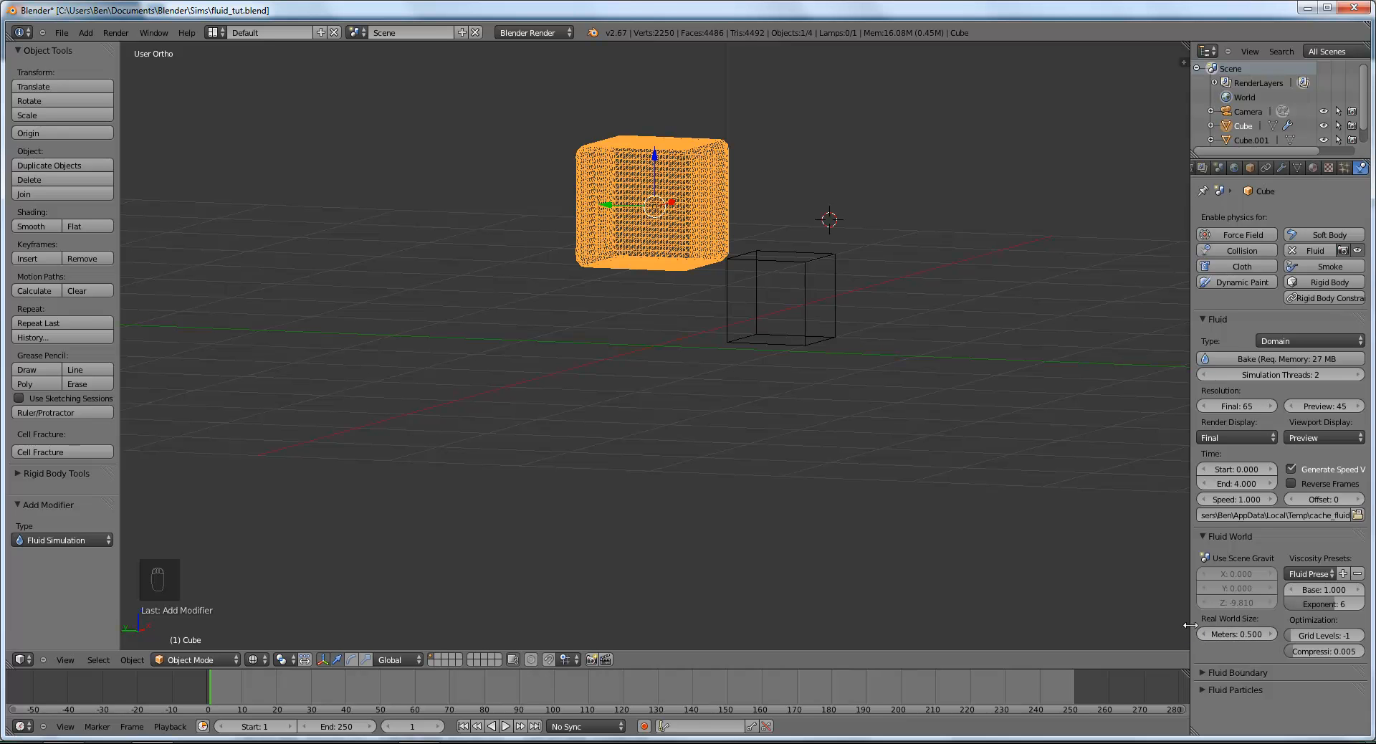
pyautogui.moveTo(1190, 627); pyautogui.dragTo(1175, 626)
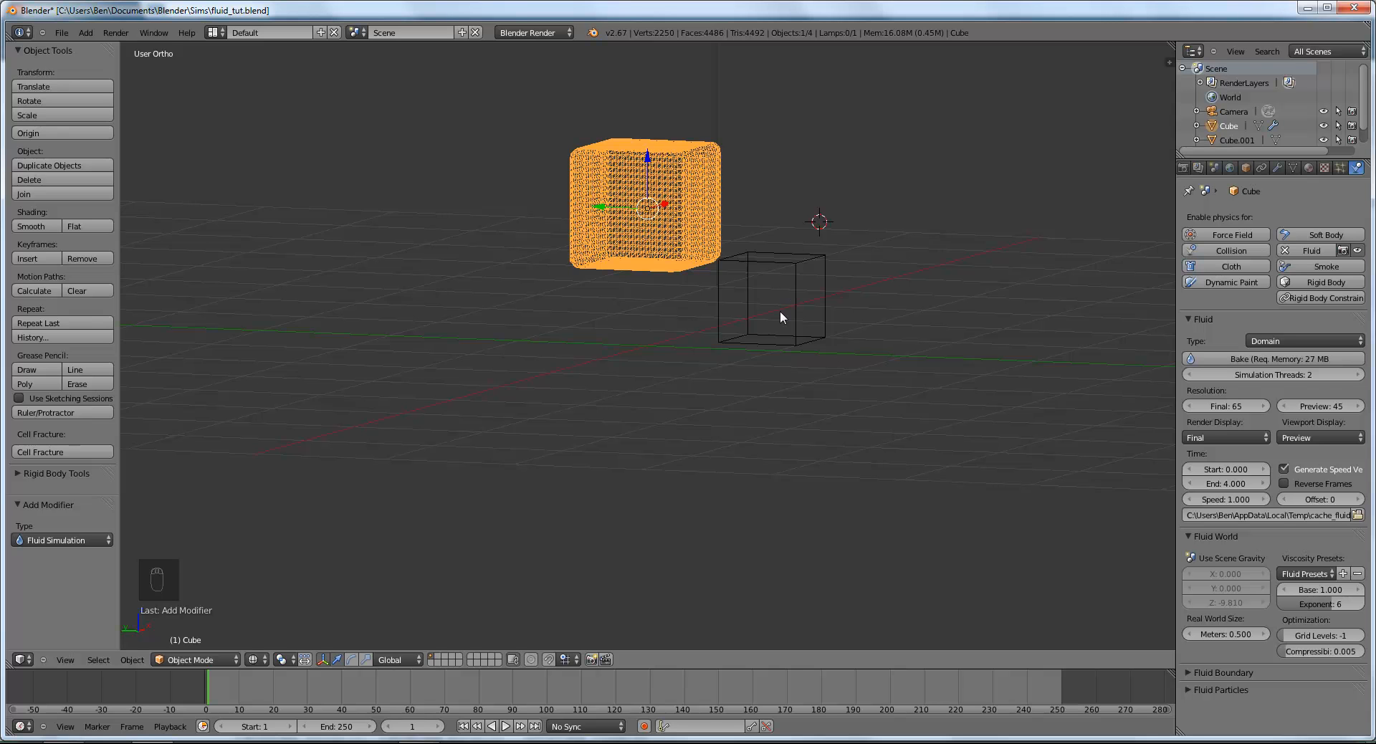
# Step: Draw a freehand grease pencil square beside the small cube in front view and erase it
pyautogui.press('KP_1')
pyautogui.scroll(-2, 623, 271)
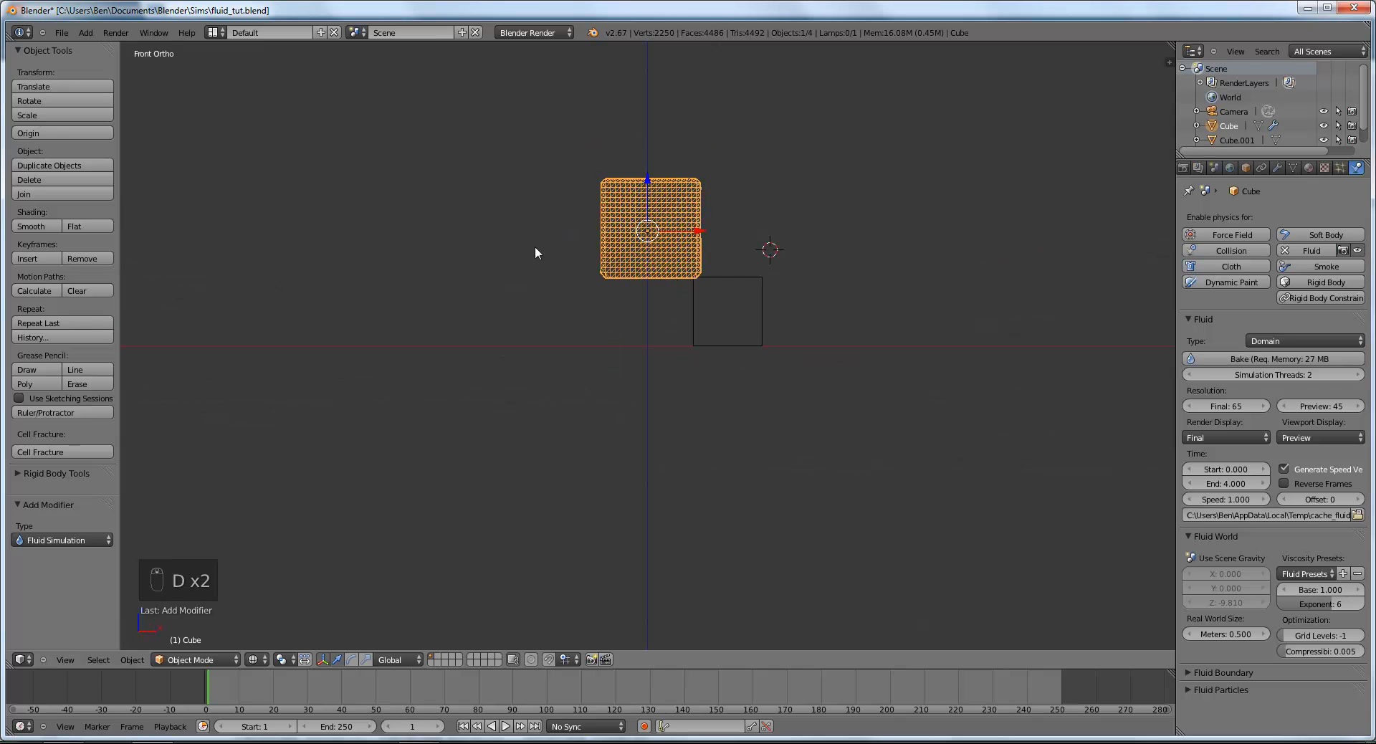
pyautogui.moveTo(535, 235)
pyautogui.mouseDown()
pyautogui.moveTo(525, 300)
pyautogui.moveTo(545, 348)
pyautogui.moveTo(654, 301)
pyautogui.moveTo(648, 227)
pyautogui.moveTo(532, 235)
pyautogui.mouseUp()
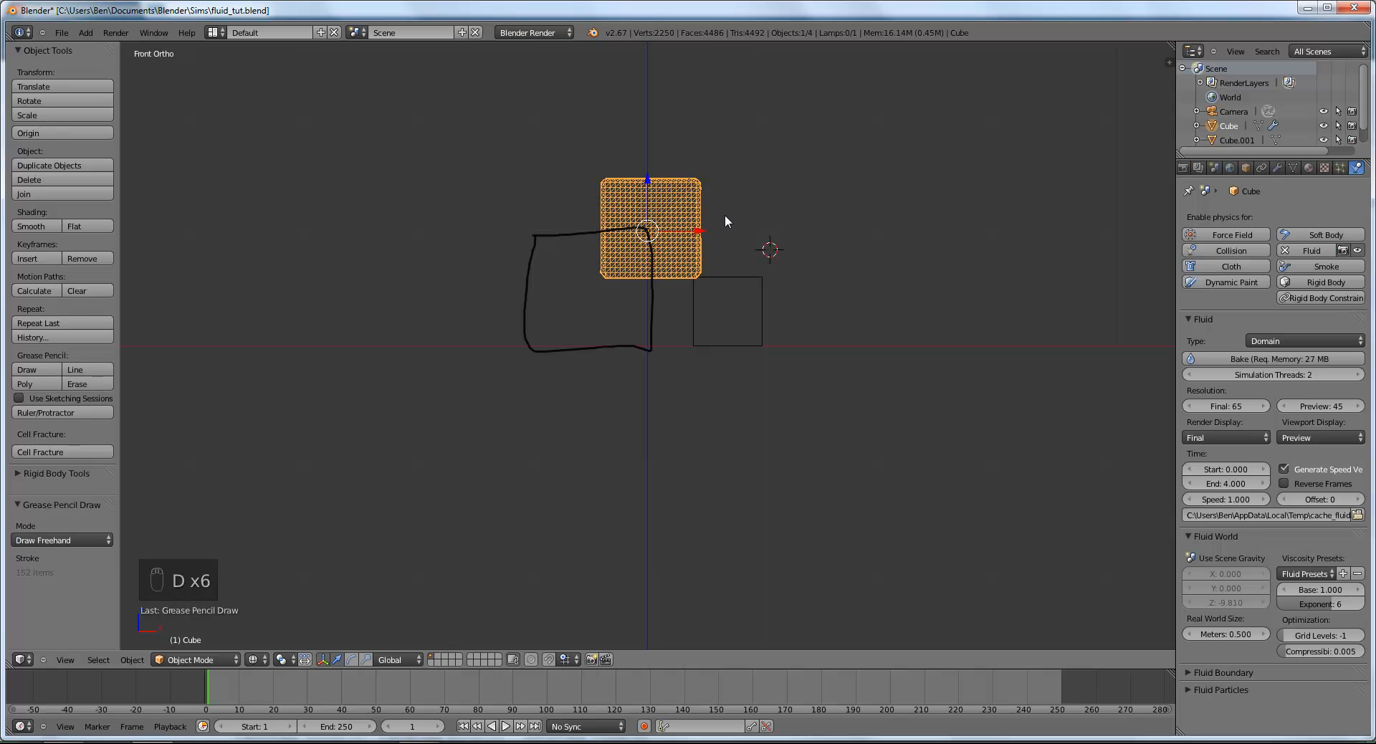
pyautogui.press('d')
pyautogui.moveTo(524, 346)
pyautogui.mouseDown(button='right')
pyautogui.moveTo(663, 375)
pyautogui.moveTo(542, 321)
pyautogui.mouseUp(button='right')
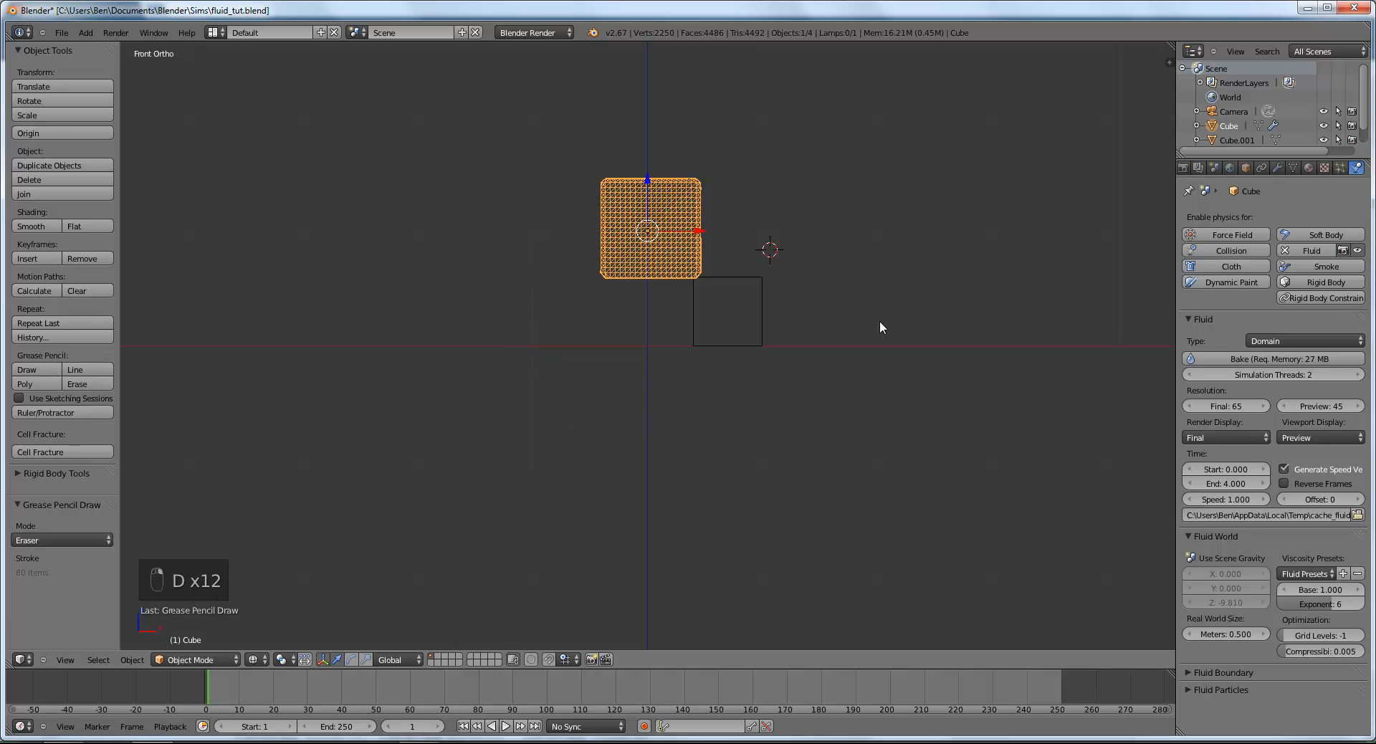
pyautogui.scroll(3, 879, 320)
pyautogui.moveTo(880, 328); pyautogui.dragTo(848, 339, button='middle')
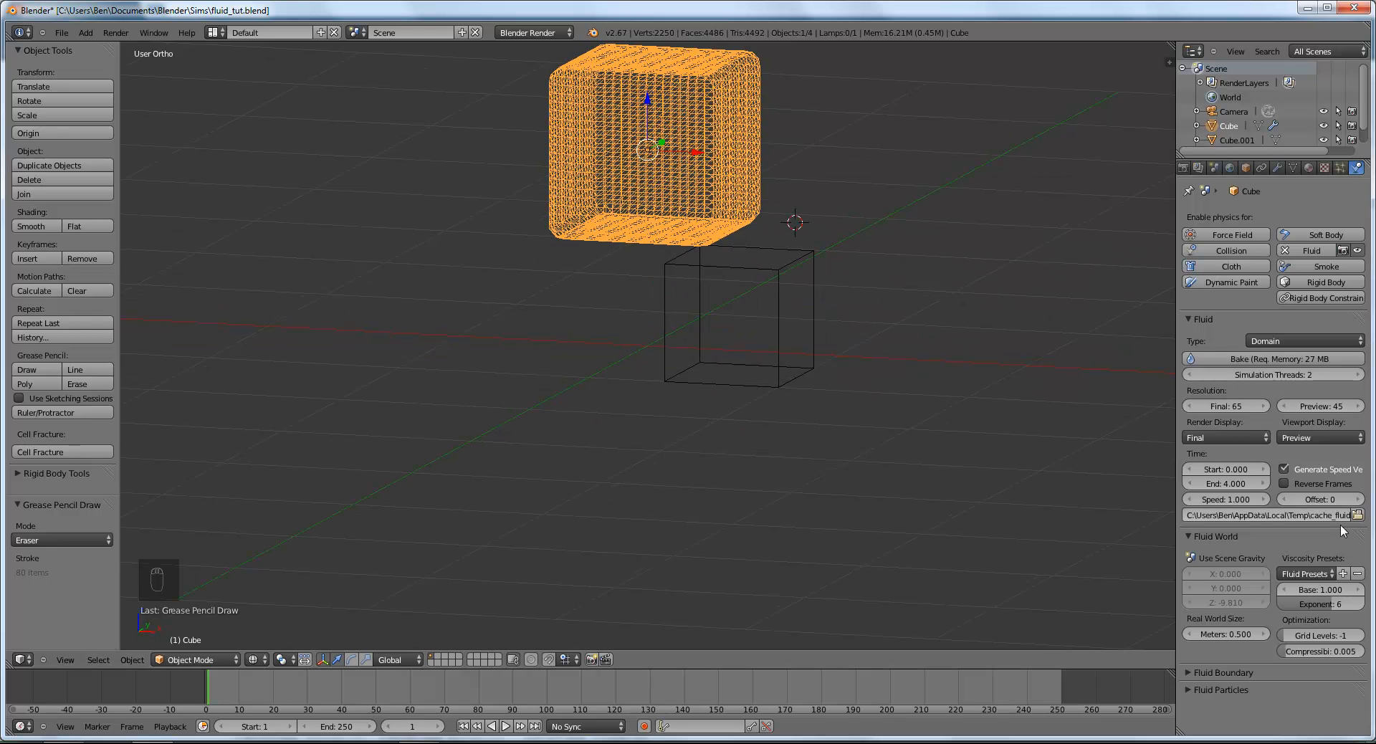
# Step: Collapse the Fluid World settings and choose Partial Slip as the slip type in the Fluid Boundary settings
pyautogui.click(1187, 535)
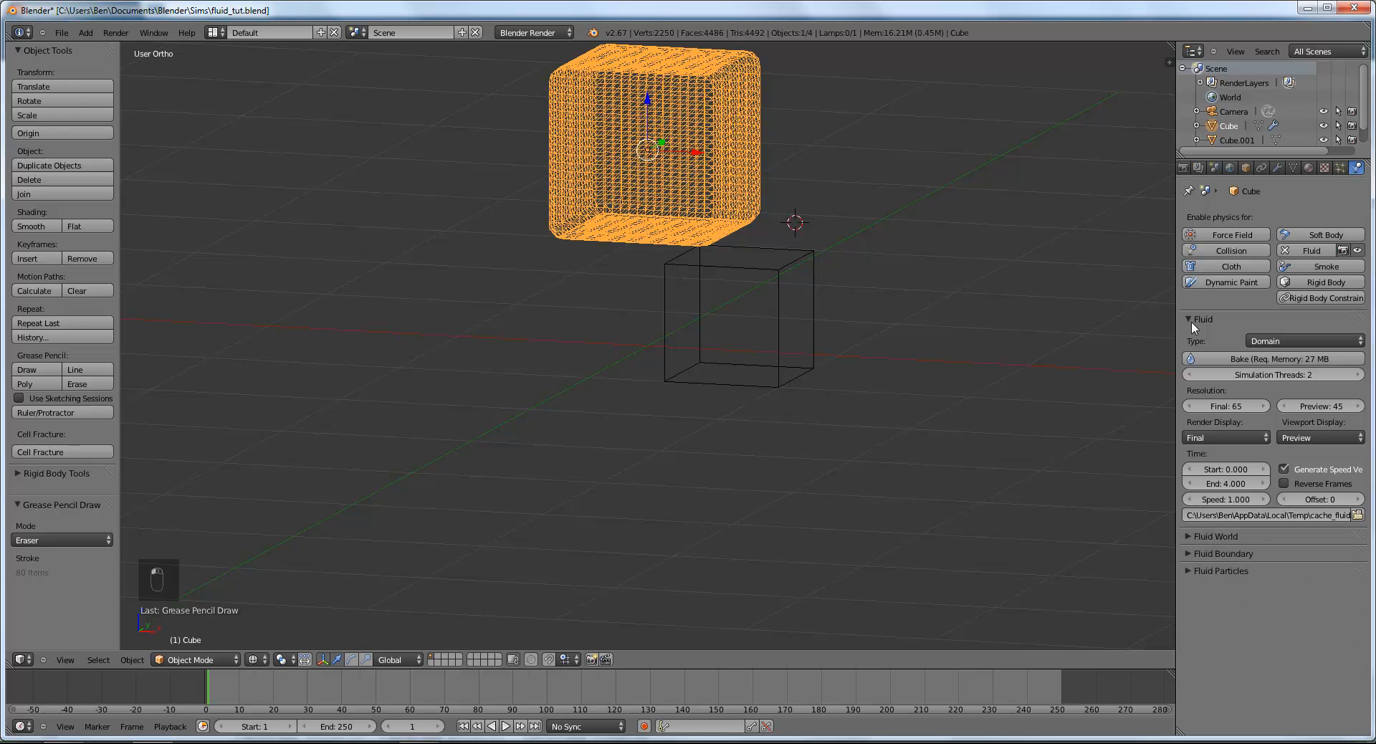
pyautogui.click(1191, 553)
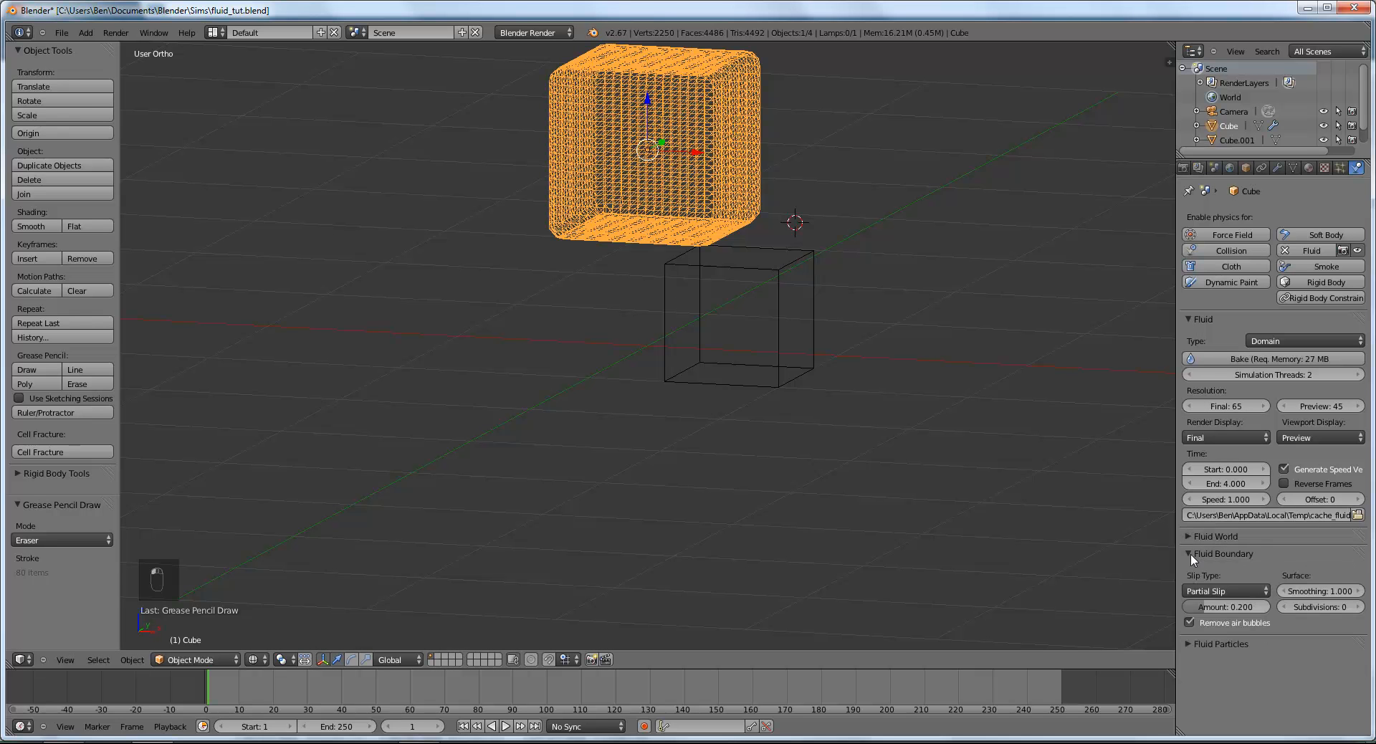
pyautogui.click(1231, 591)
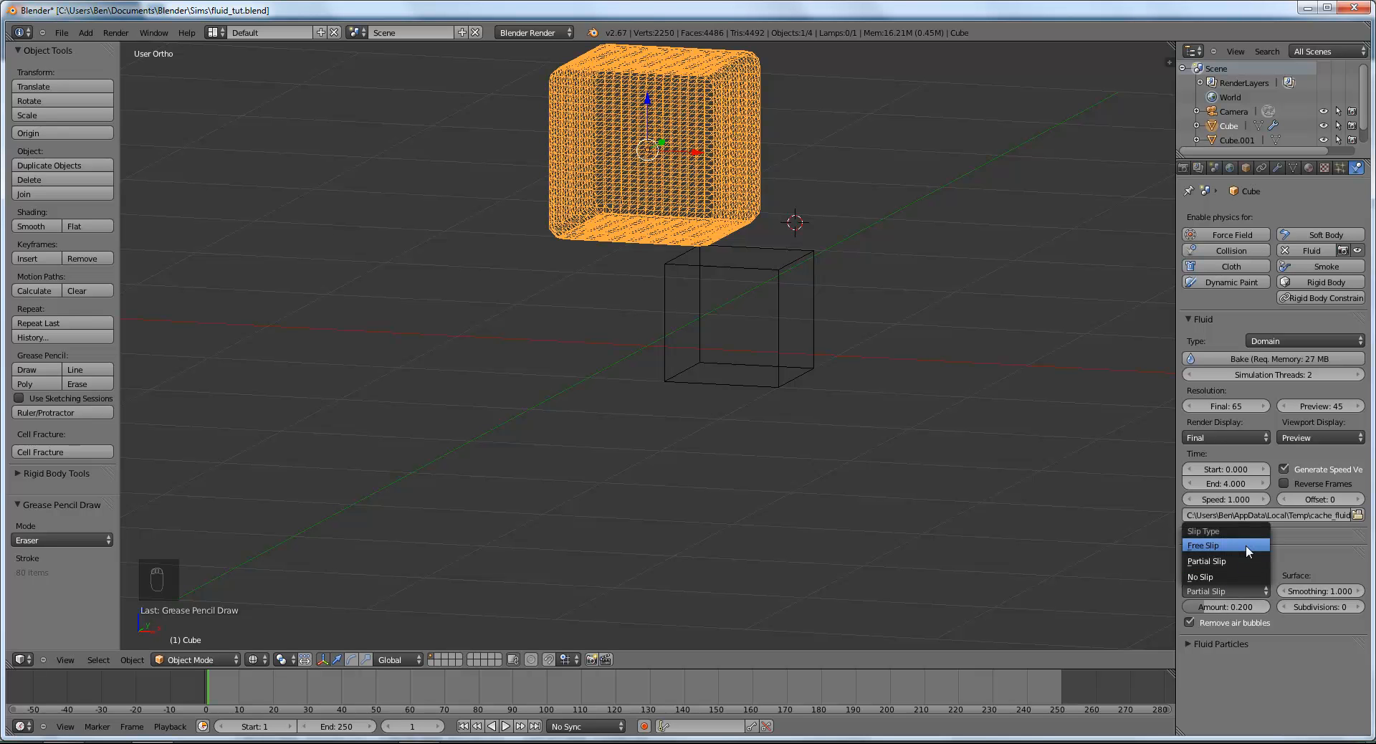
pyautogui.click(1234, 561)
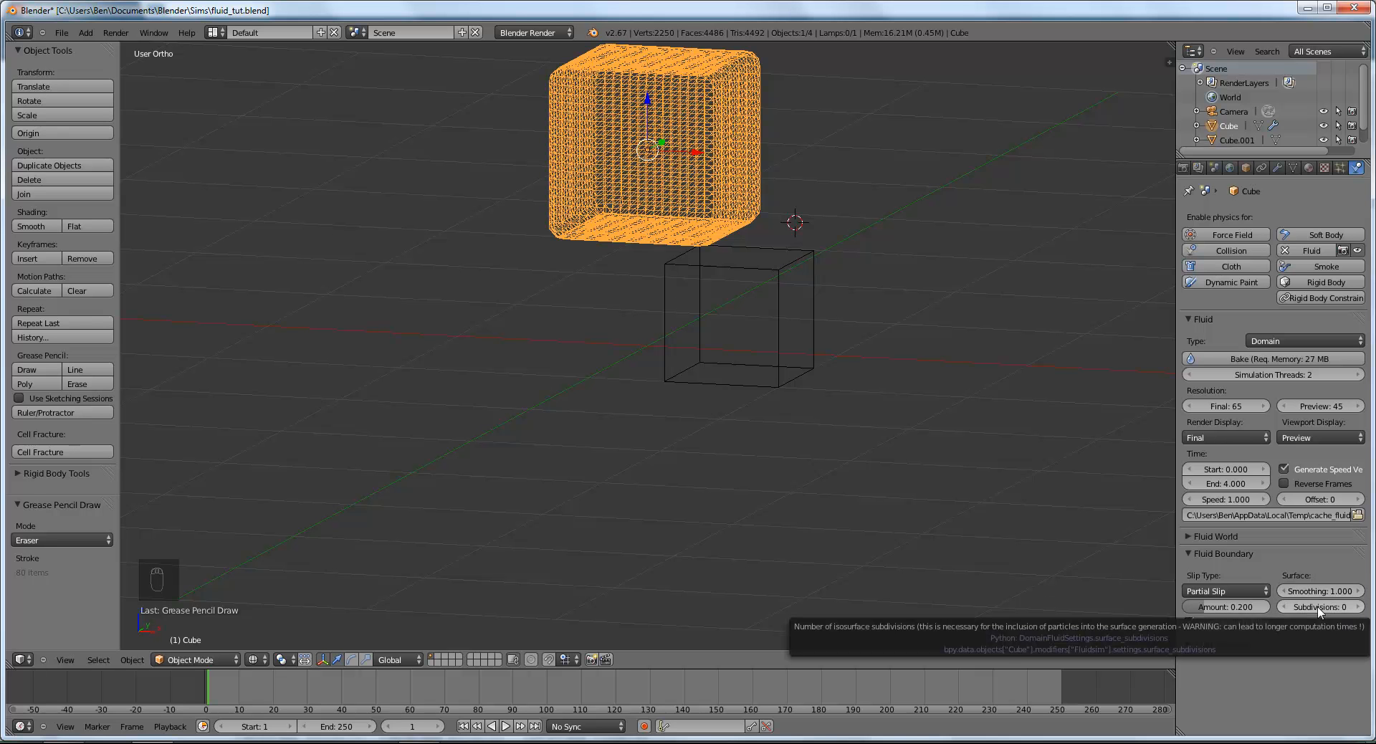
# Step: Set the domain's surface subdivisions to 3
pyautogui.click(1358, 608)
pyautogui.click(1358, 607)
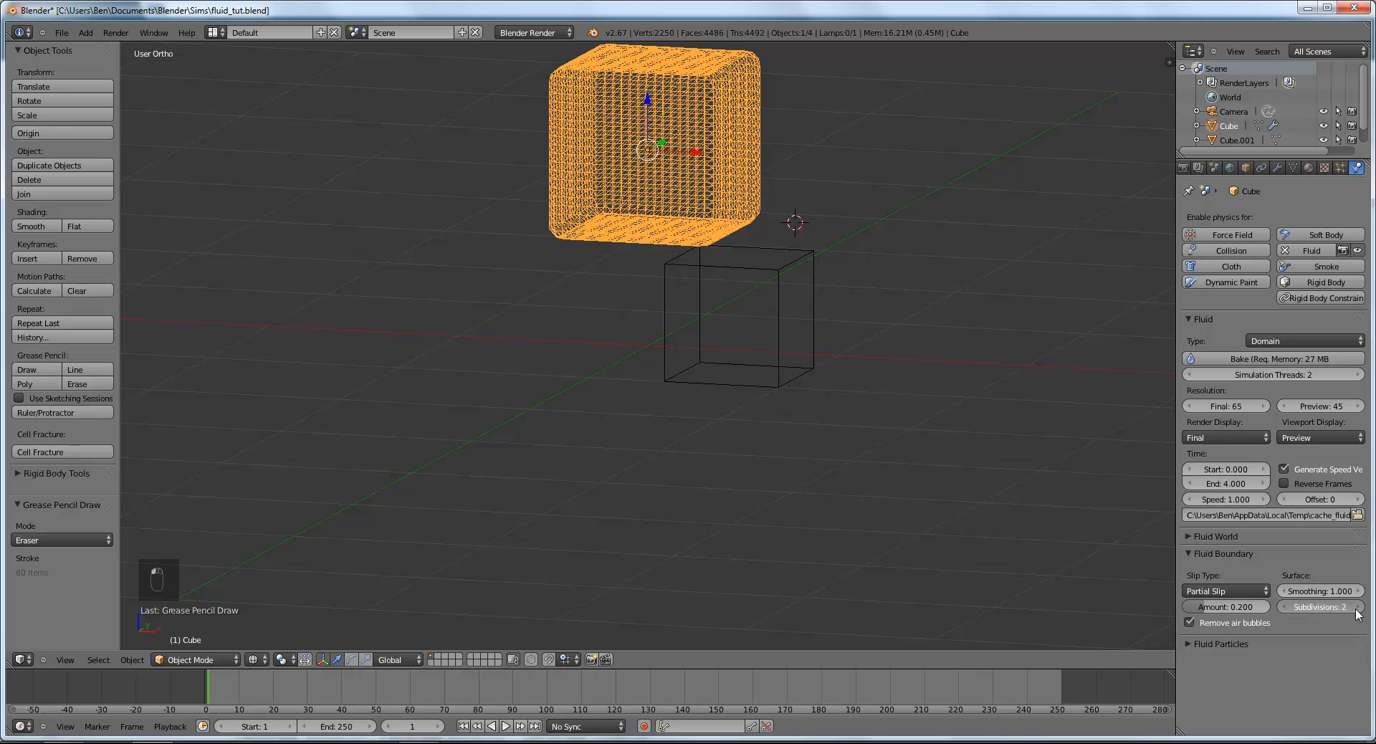
pyautogui.click(1358, 608)
# Step: Set the domain's tracer particles to 3 and reduce the surface subdivisions to 2
pyautogui.click(1224, 643)
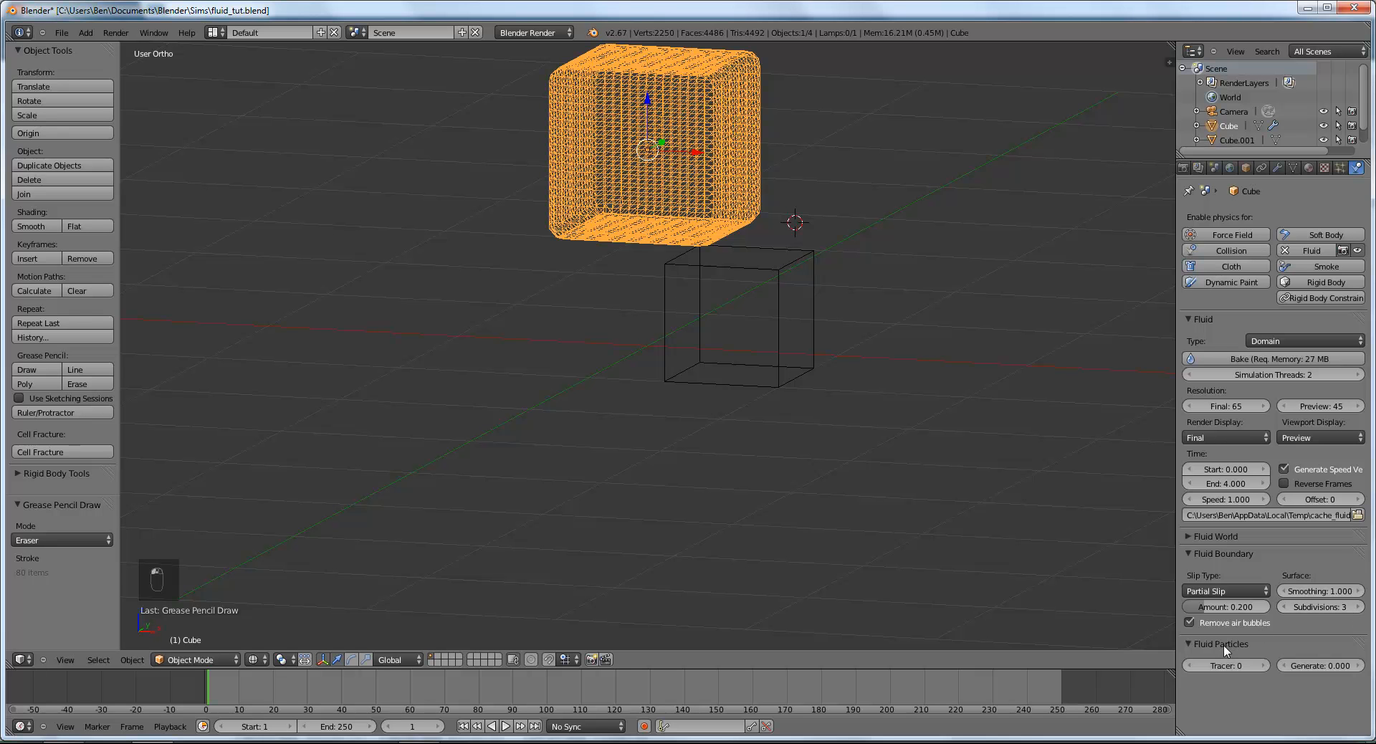
pyautogui.click(1259, 666)
pyautogui.click(1259, 667)
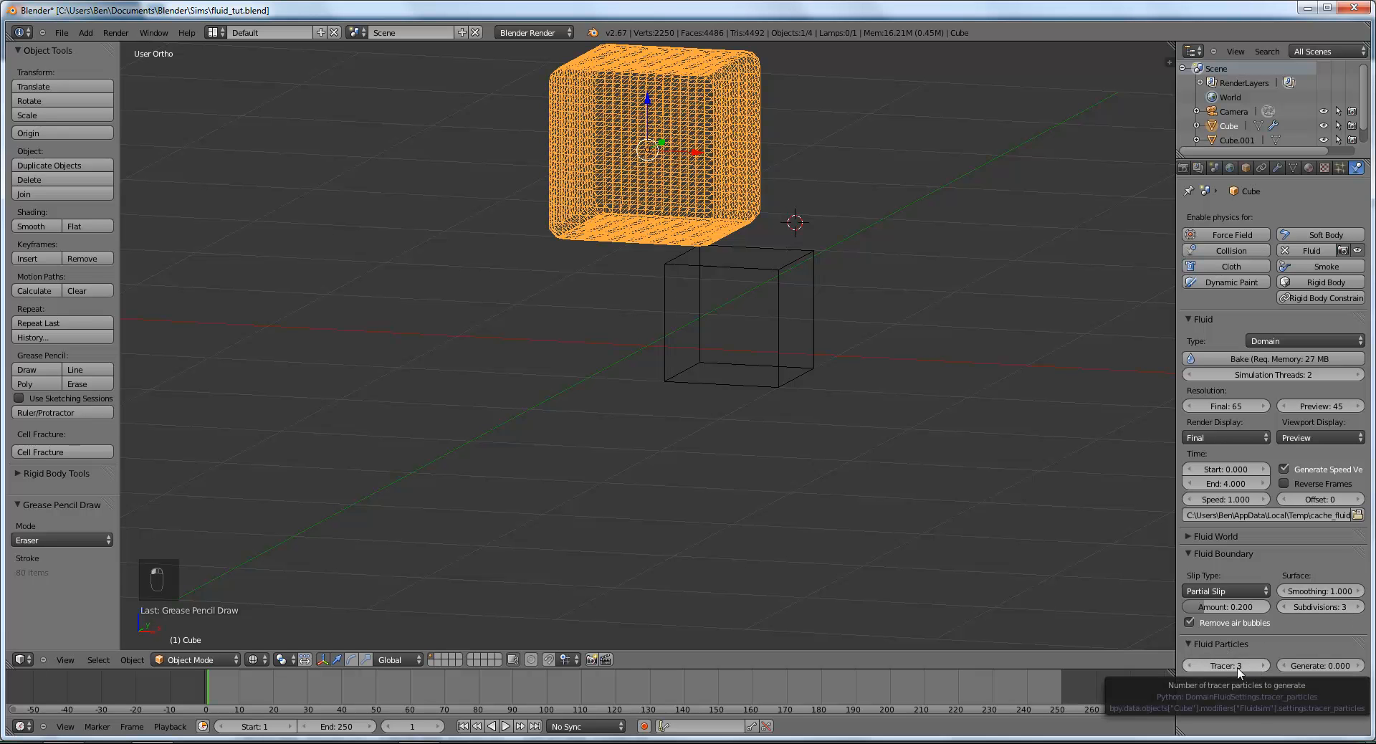
pyautogui.click(1291, 608)
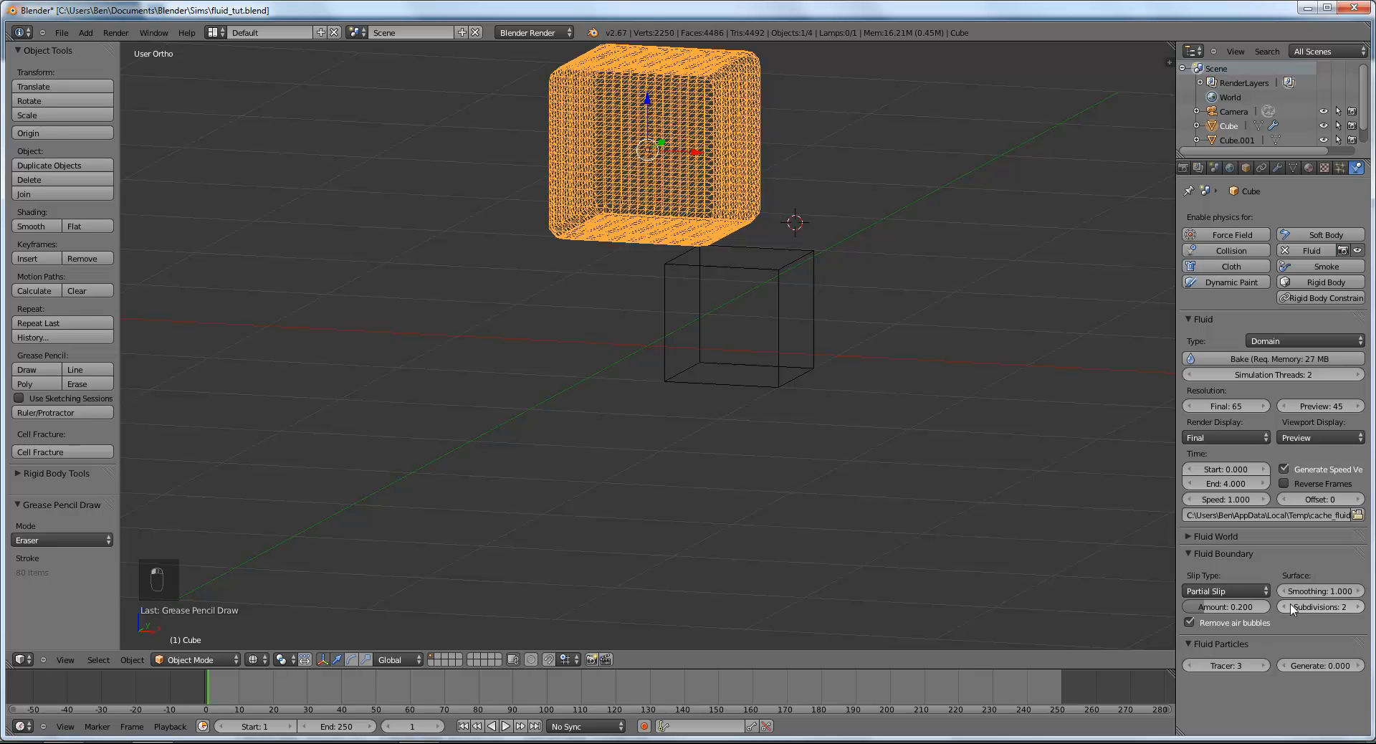
# Step: Set the Generate value of the domain's fluid particles to 0.300
pyautogui.click(1312, 659)
pyautogui.write('3')
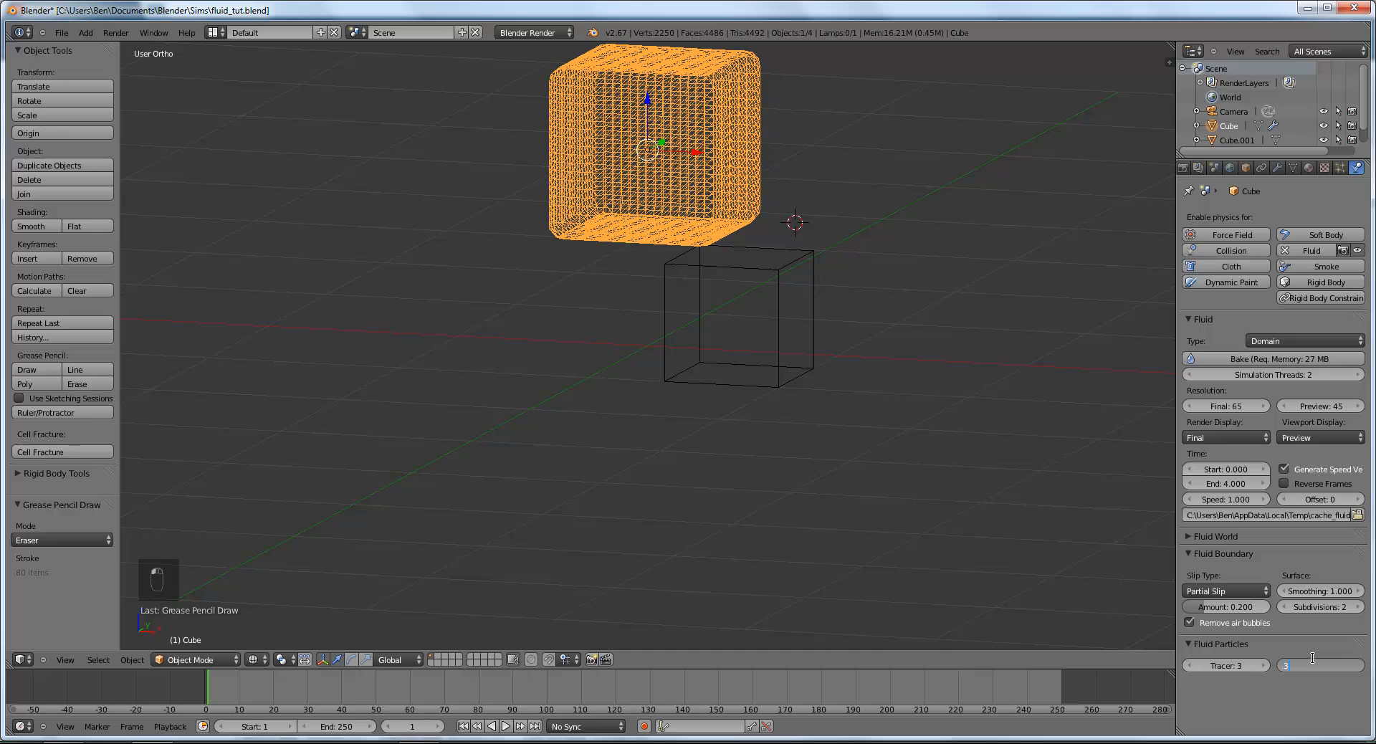
pyautogui.press('Return')
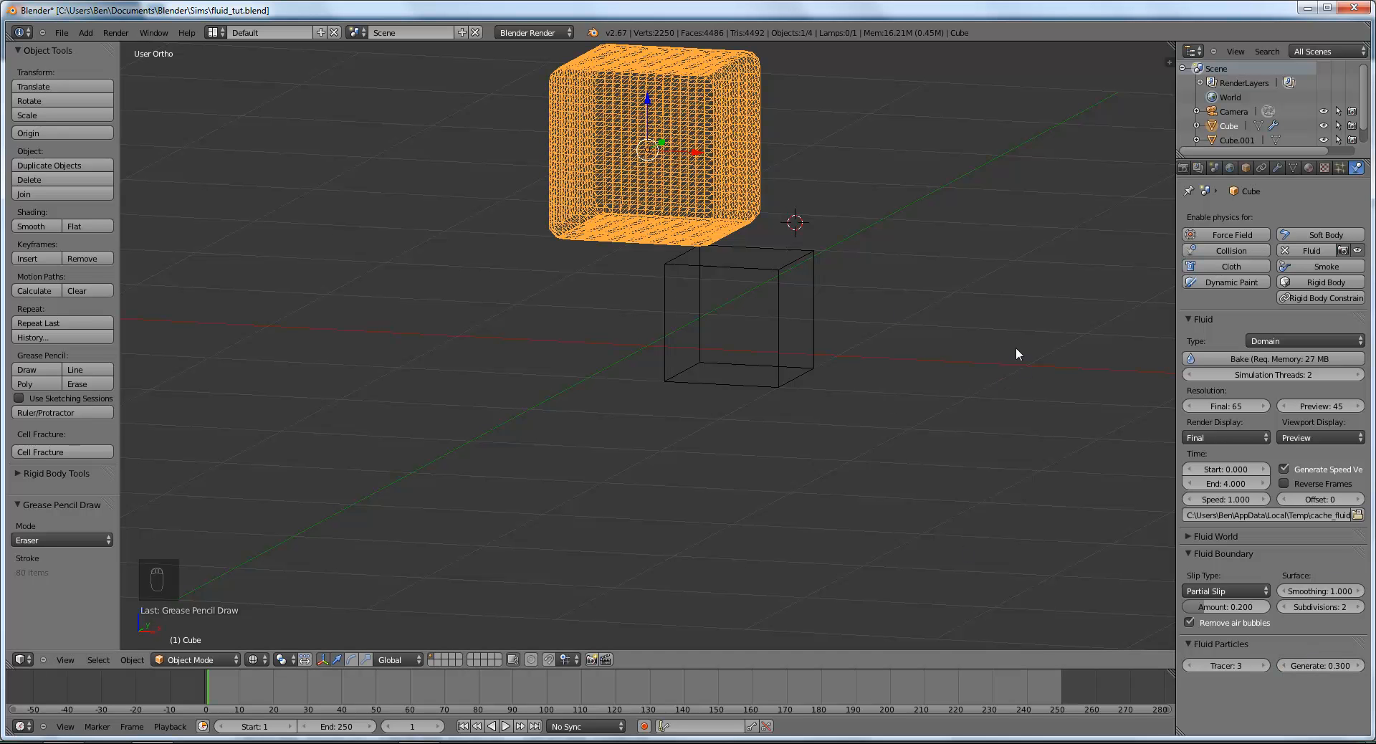
# Step: Draw a row of five freehand grease pencil circles across the base of the small cube and erase them
pyautogui.moveTo(1016, 347); pyautogui.dragTo(1007, 347)
pyautogui.moveTo(900, 331)
pyautogui.mouseDown()
pyautogui.moveTo(888, 367)
pyautogui.moveTo(880, 330)
pyautogui.moveTo(789, 342)
pyautogui.mouseUp()
pyautogui.moveTo(718, 371); pyautogui.dragTo(707, 372)
pyautogui.moveTo(622, 394)
pyautogui.mouseDown()
pyautogui.moveTo(629, 426)
pyautogui.moveTo(617, 395)
pyautogui.mouseUp()
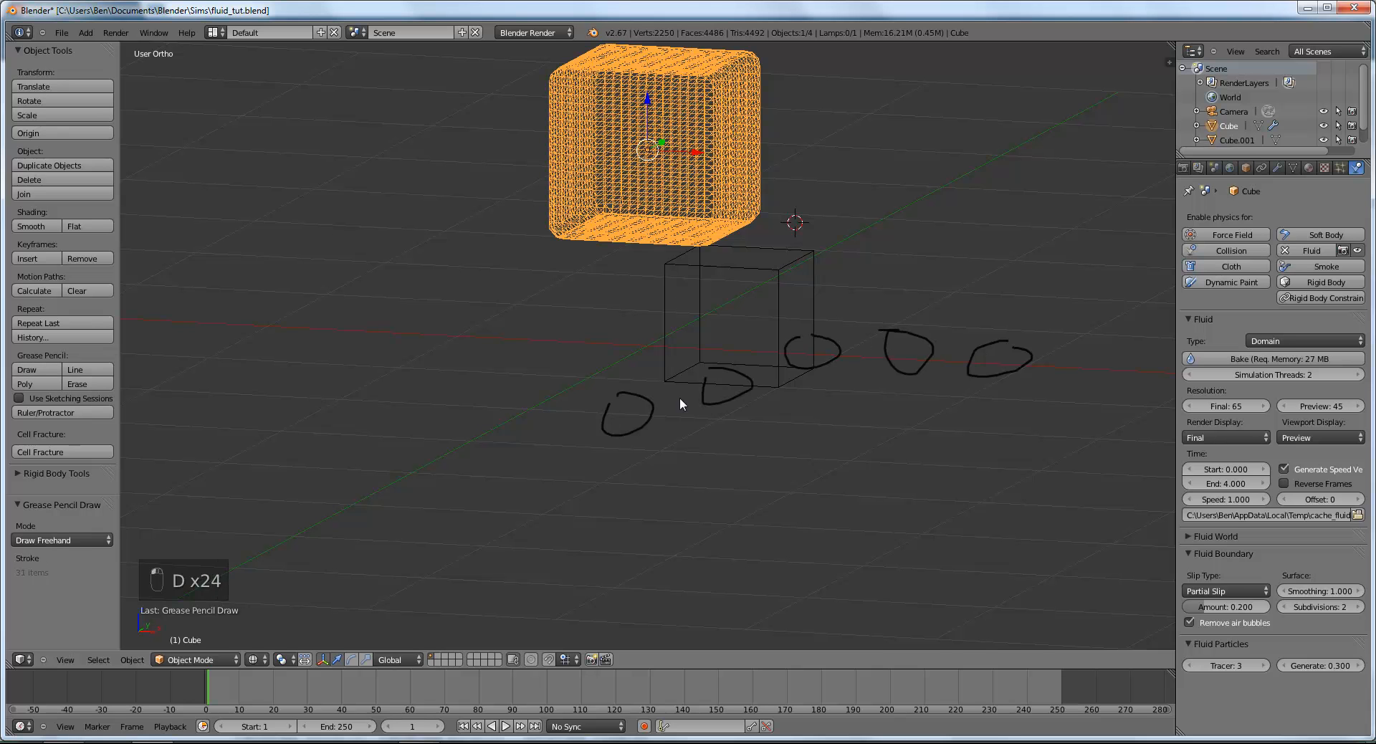
pyautogui.moveTo(1005, 390)
pyautogui.mouseDown(button='right')
pyautogui.moveTo(460, 514)
pyautogui.moveTo(599, 428)
pyautogui.moveTo(968, 340)
pyautogui.mouseUp(button='right')
# Step: Draw grease pencil circles beside and inside the small cube, stacking smaller ones above larger ones, and erase them
pyautogui.moveTo(1041, 361)
pyautogui.mouseDown()
pyautogui.moveTo(1038, 389)
pyautogui.moveTo(1020, 361)
pyautogui.moveTo(955, 357)
pyautogui.mouseUp()
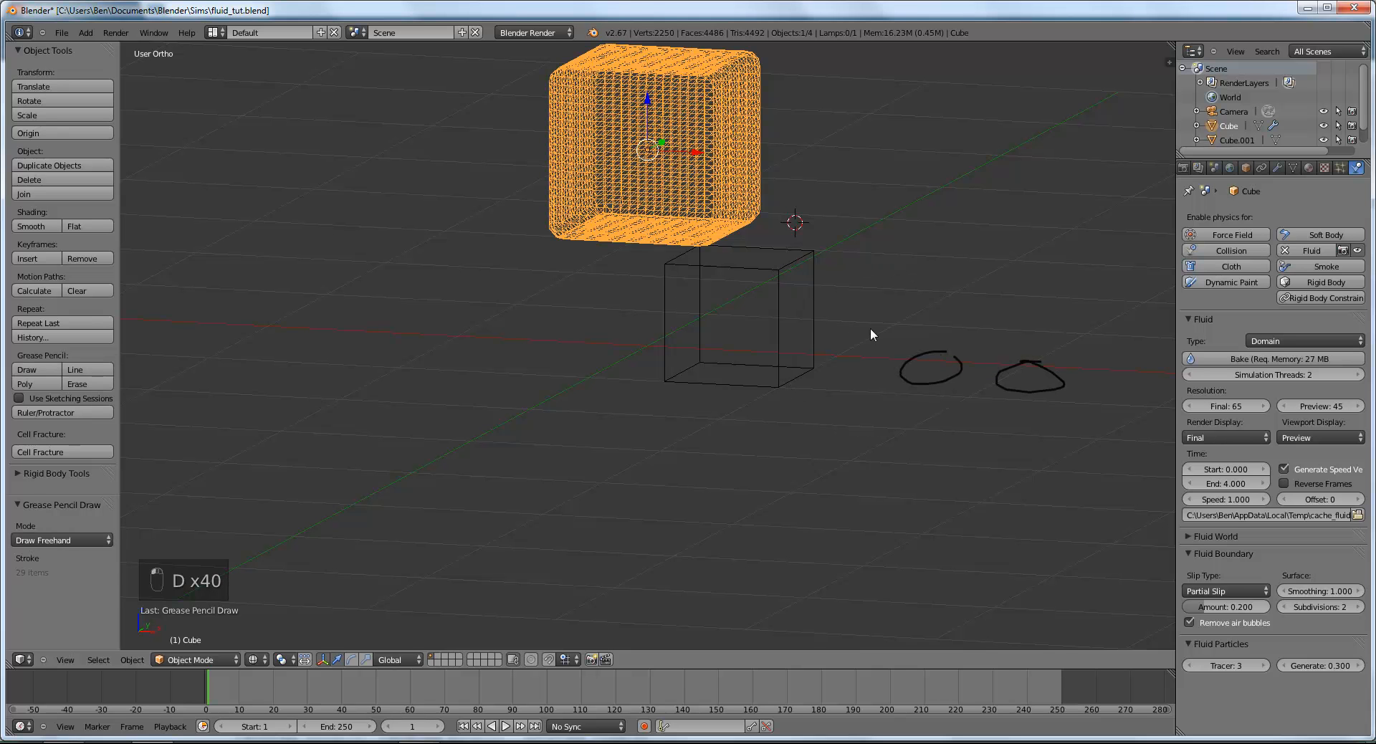
pyautogui.moveTo(869, 323); pyautogui.dragTo(869, 350)
pyautogui.moveTo(796, 308)
pyautogui.mouseDown()
pyautogui.moveTo(793, 330)
pyautogui.moveTo(797, 302)
pyautogui.moveTo(753, 343)
pyautogui.mouseUp()
pyautogui.moveTo(781, 285); pyautogui.dragTo(794, 290)
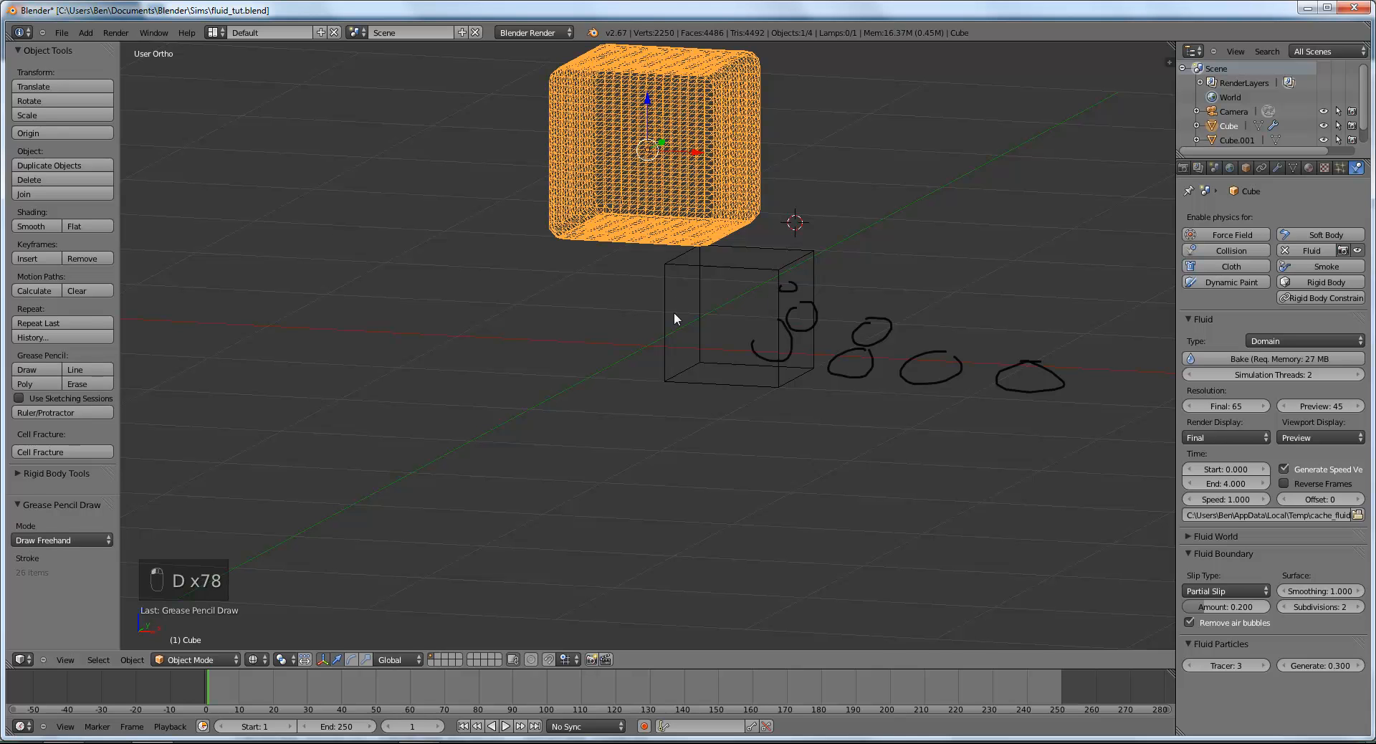
pyautogui.moveTo(708, 306); pyautogui.dragTo(688, 335)
pyautogui.moveTo(710, 275)
pyautogui.mouseDown()
pyautogui.moveTo(685, 298)
pyautogui.moveTo(680, 270)
pyautogui.mouseUp()
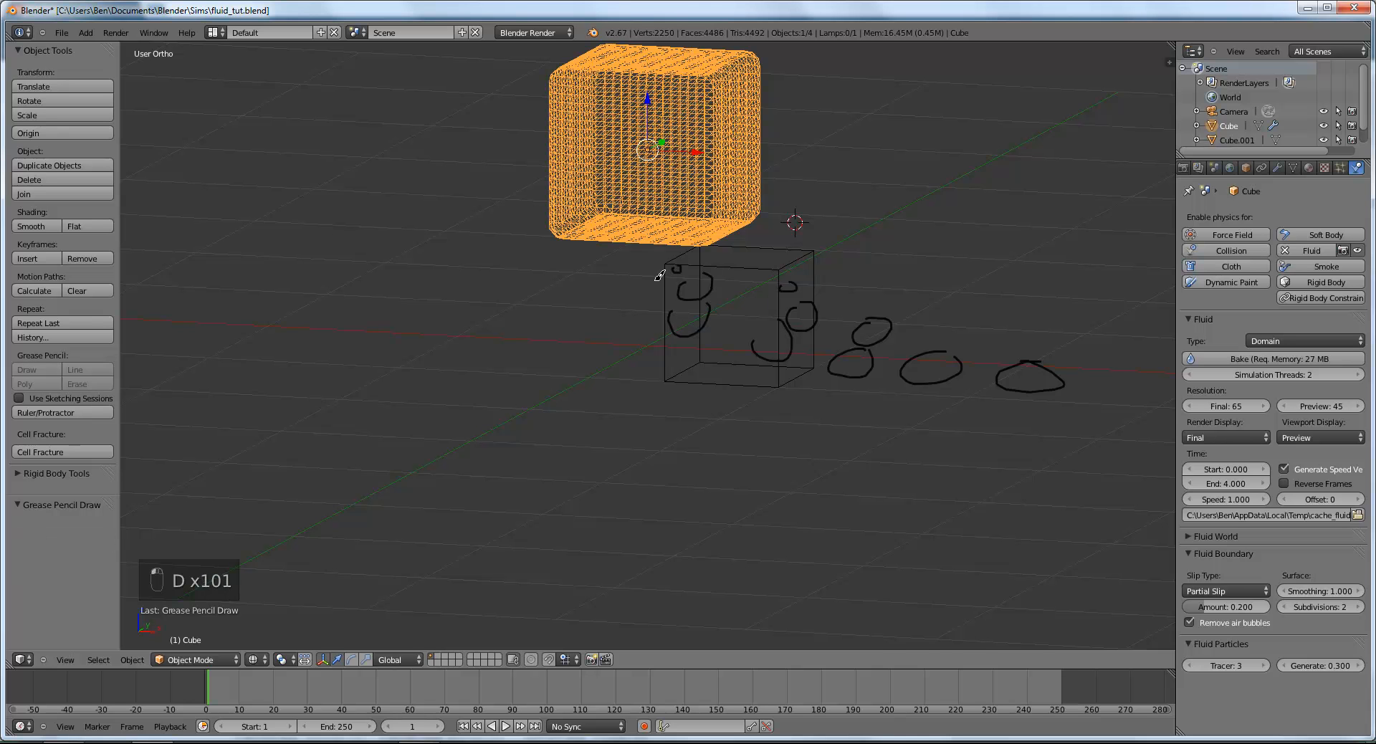
pyautogui.moveTo(1014, 405)
pyautogui.mouseDown(button='right')
pyautogui.moveTo(1029, 375)
pyautogui.moveTo(971, 368)
pyautogui.moveTo(1115, 361)
pyautogui.moveTo(890, 316)
pyautogui.mouseUp(button='right')
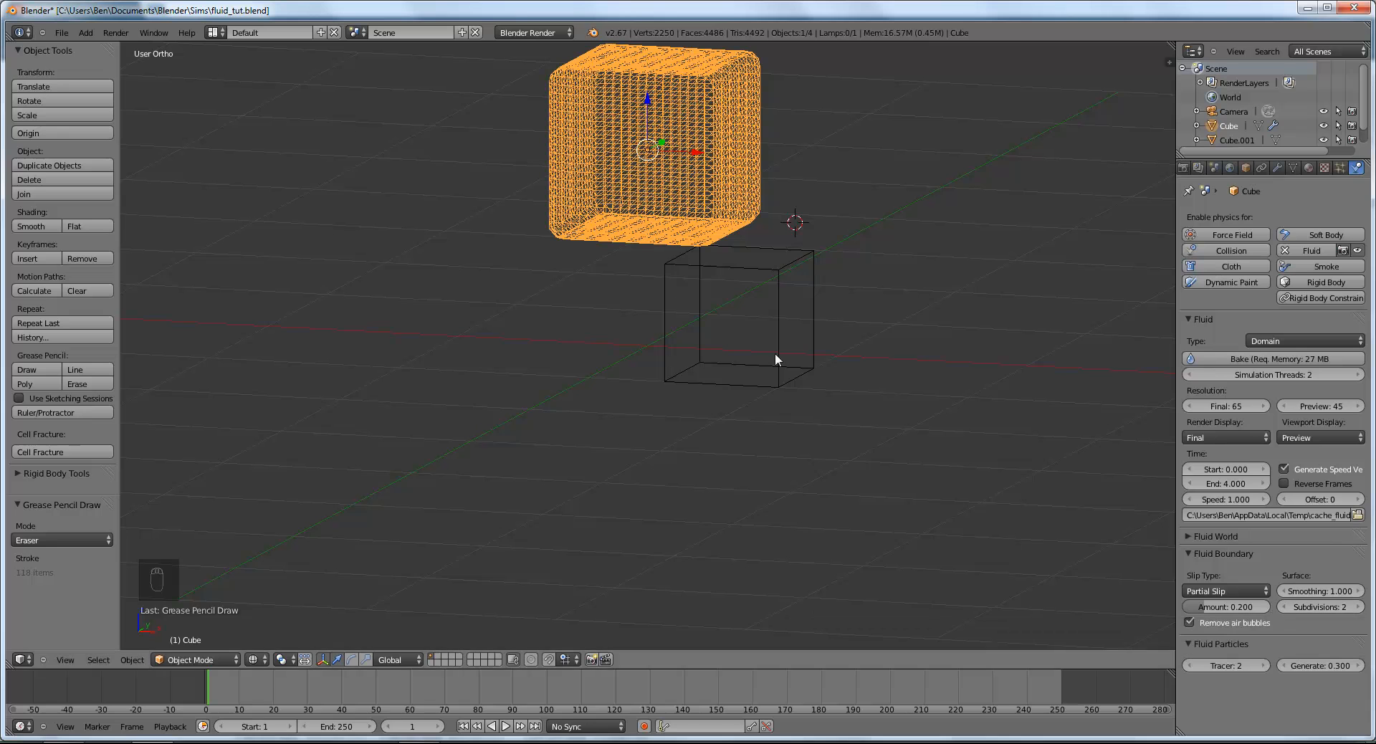
# Step: Enable fluid physics on the small cube and set its fluid type to Inflow
pyautogui.rightClick(746, 269)
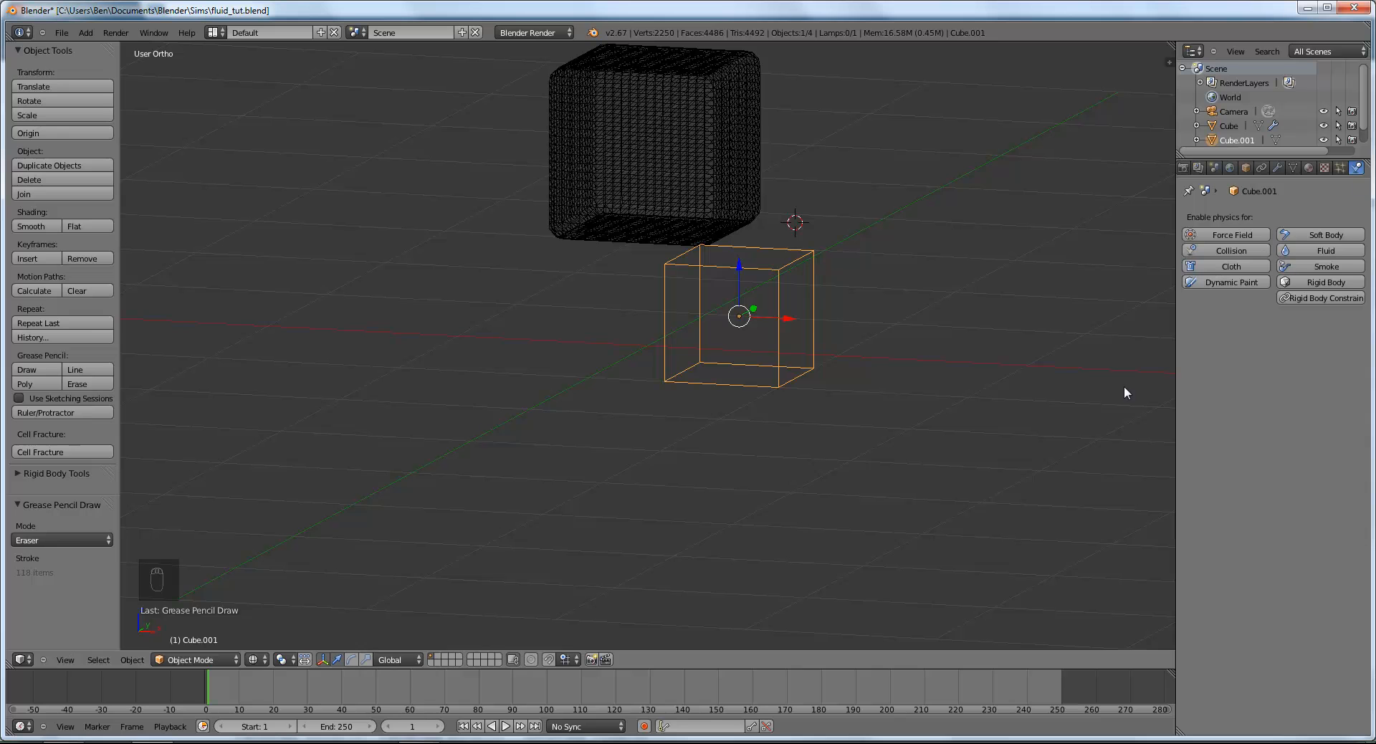
pyautogui.click(1320, 250)
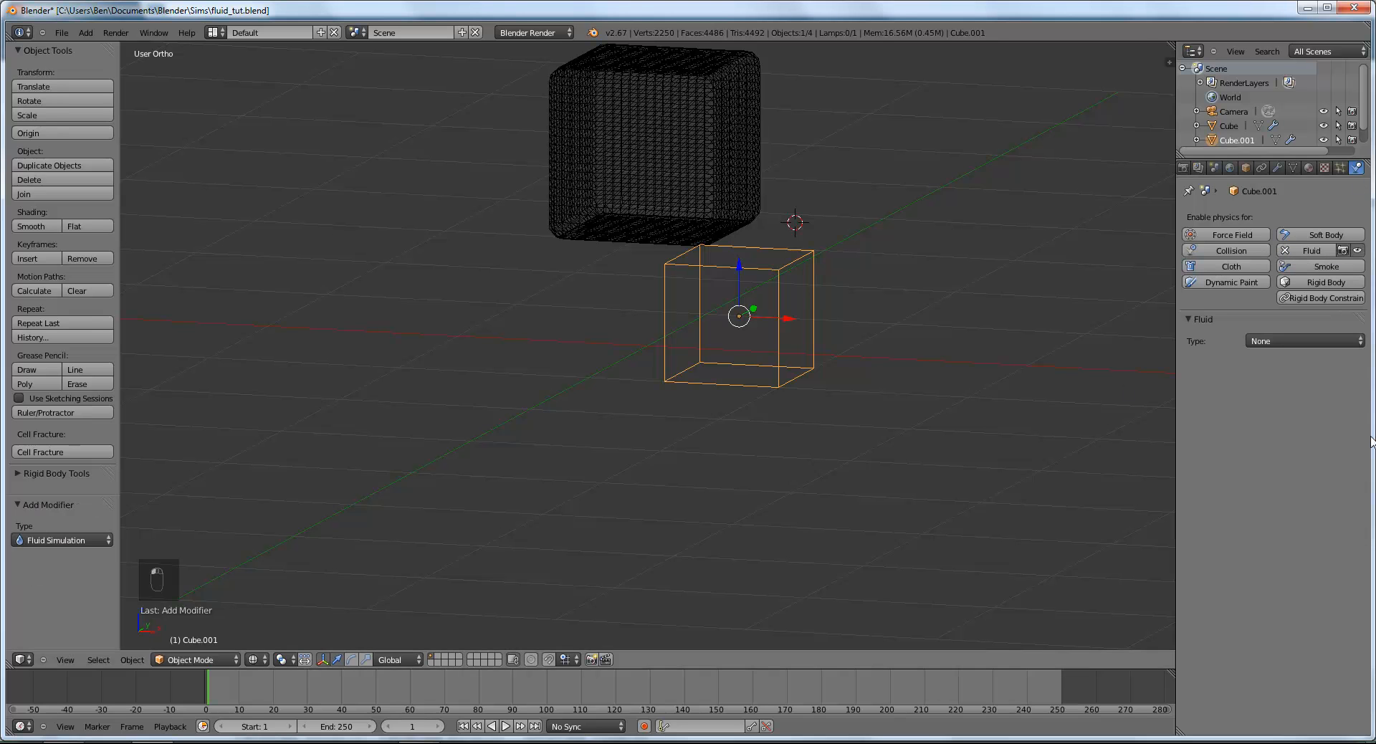
pyautogui.click(1280, 341)
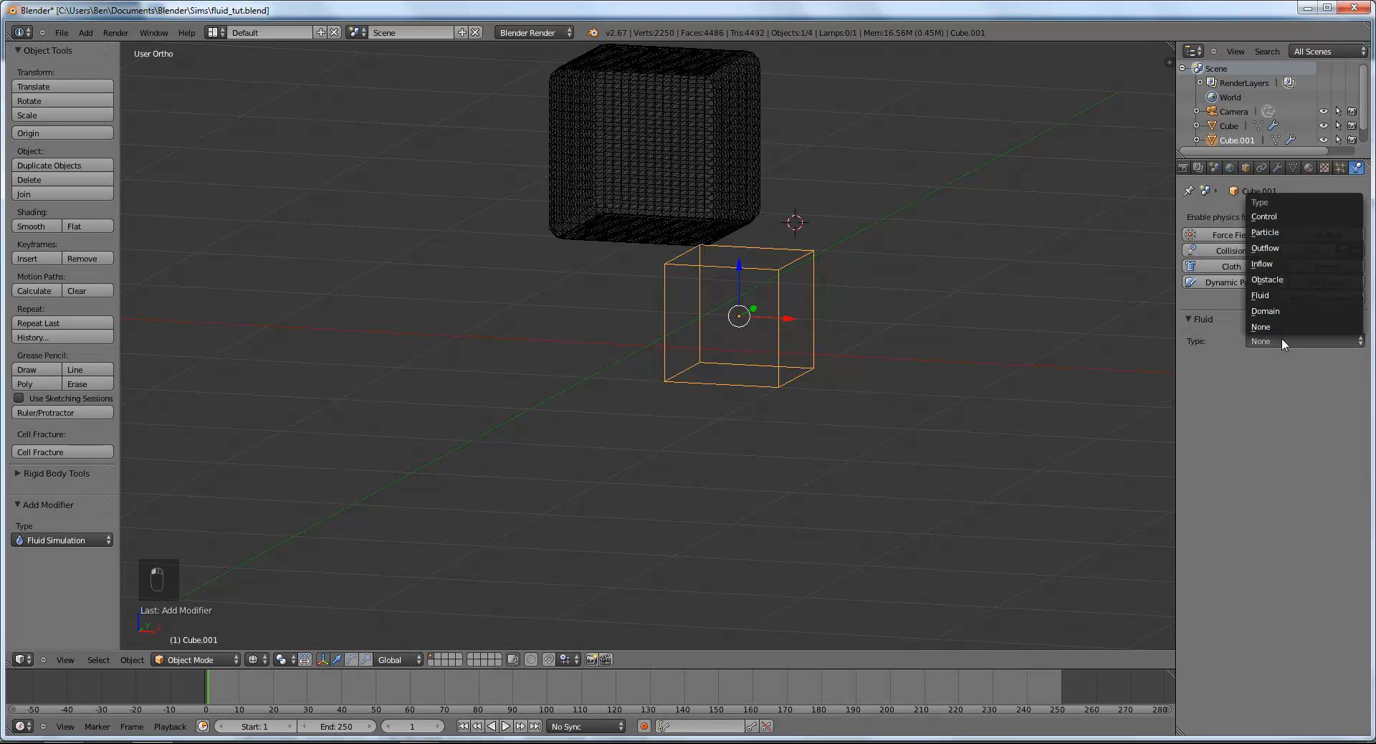
pyautogui.click(1285, 265)
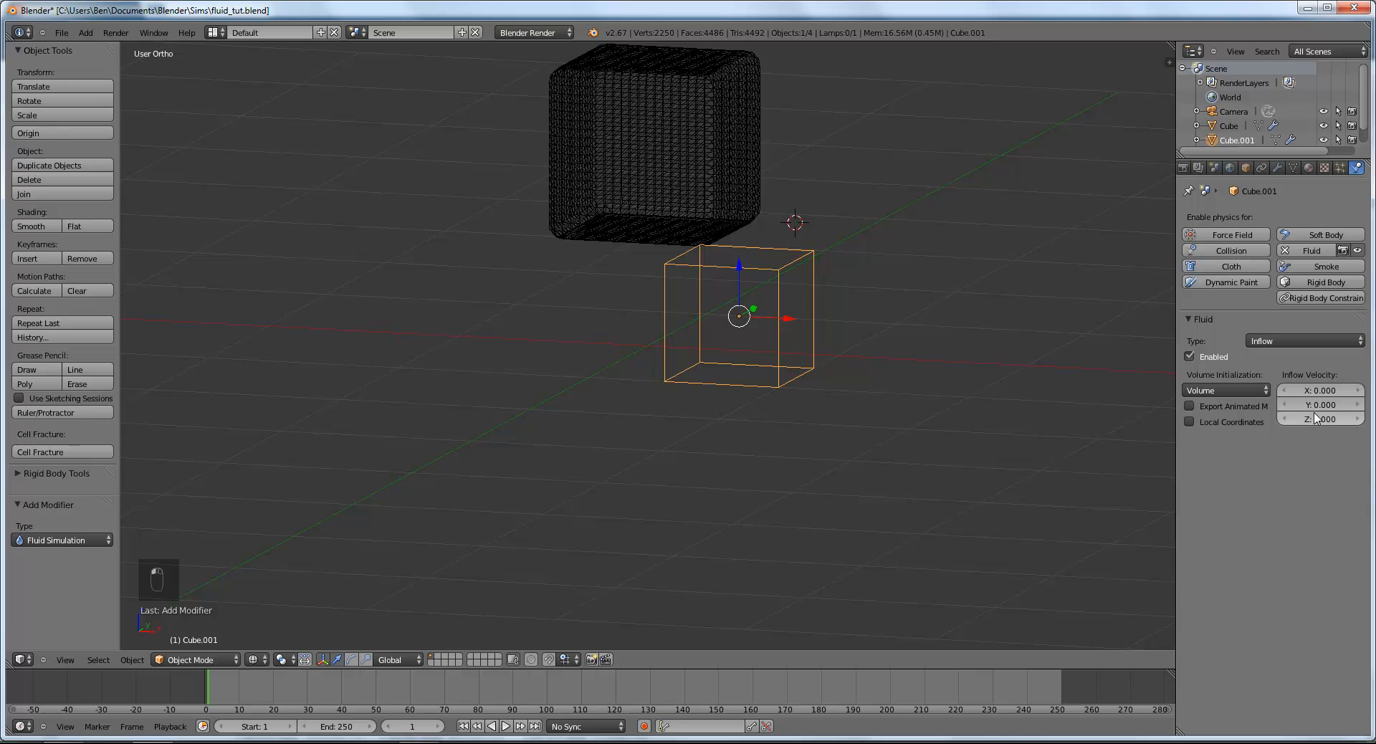
# Step: Draw a long grease pencil line from beside the small cube to its side and set the X inflow velocity to -2.0
pyautogui.scroll(-3, 837, 321)
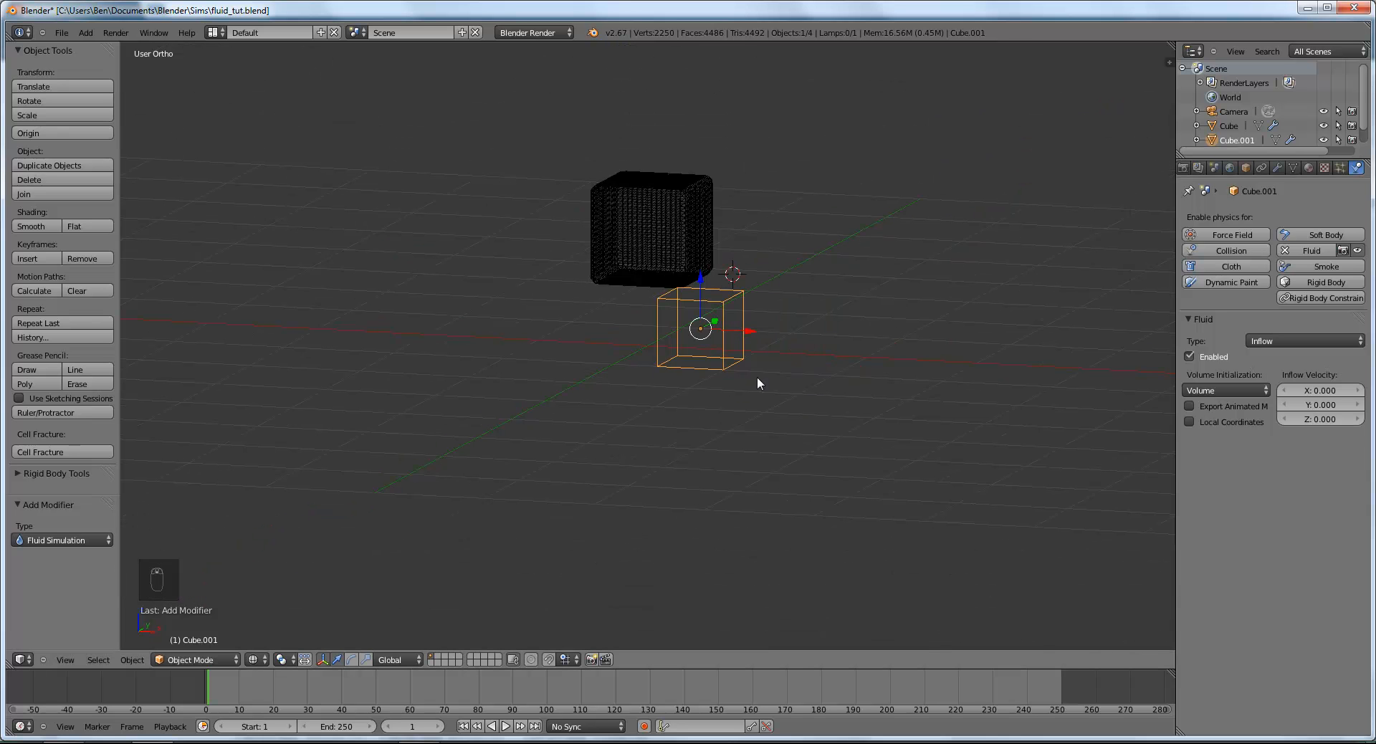
pyautogui.moveTo(570, 340); pyautogui.dragTo(710, 332, button='middle')
pyautogui.moveTo(534, 313); pyautogui.dragTo(710, 325)
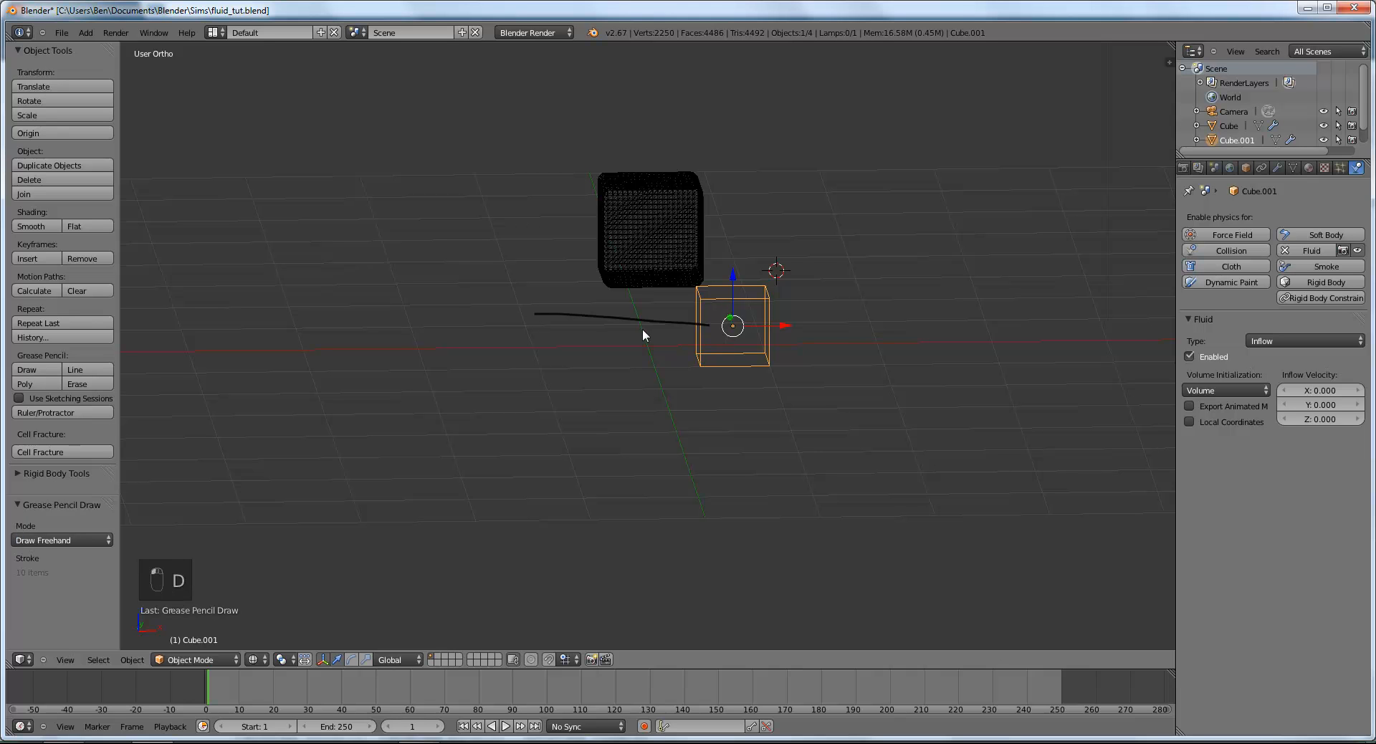
pyautogui.click(1324, 390)
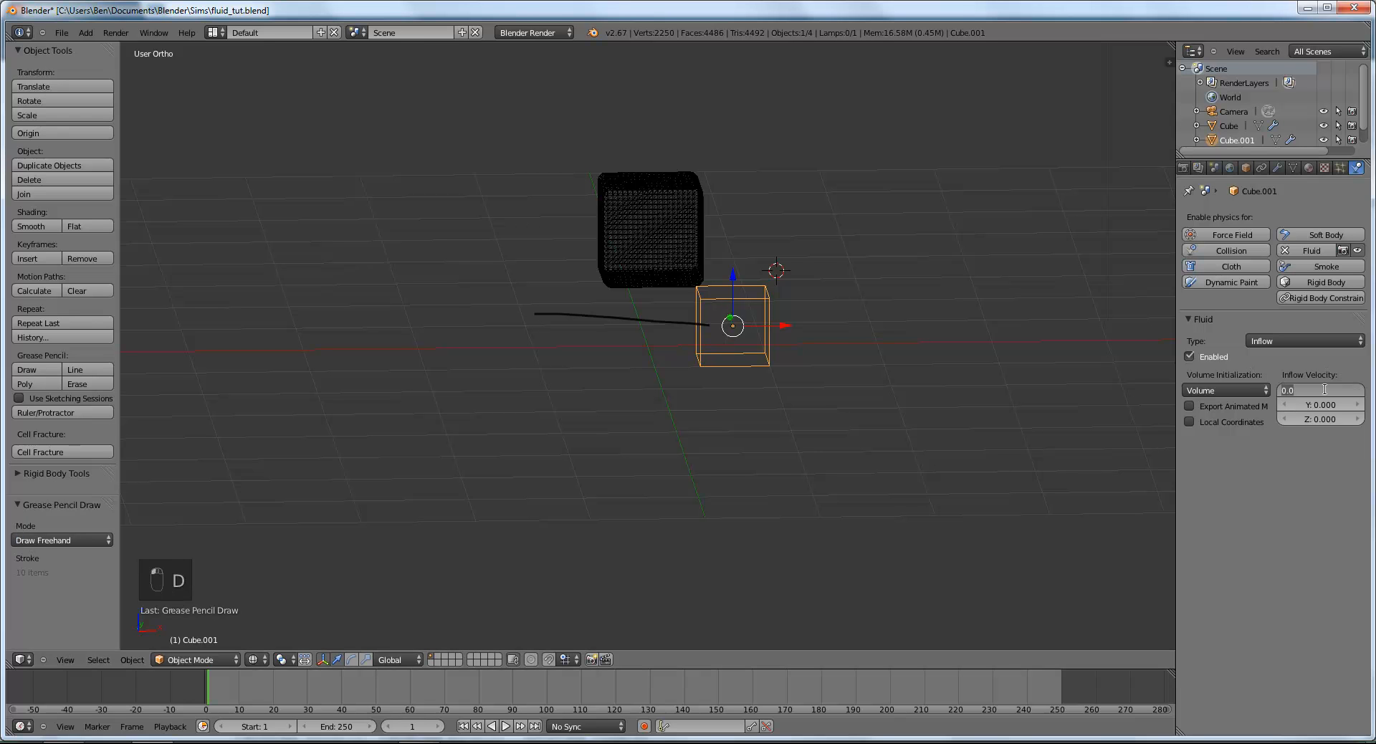
pyautogui.press('BackSpace')
pyautogui.write('-2.0')
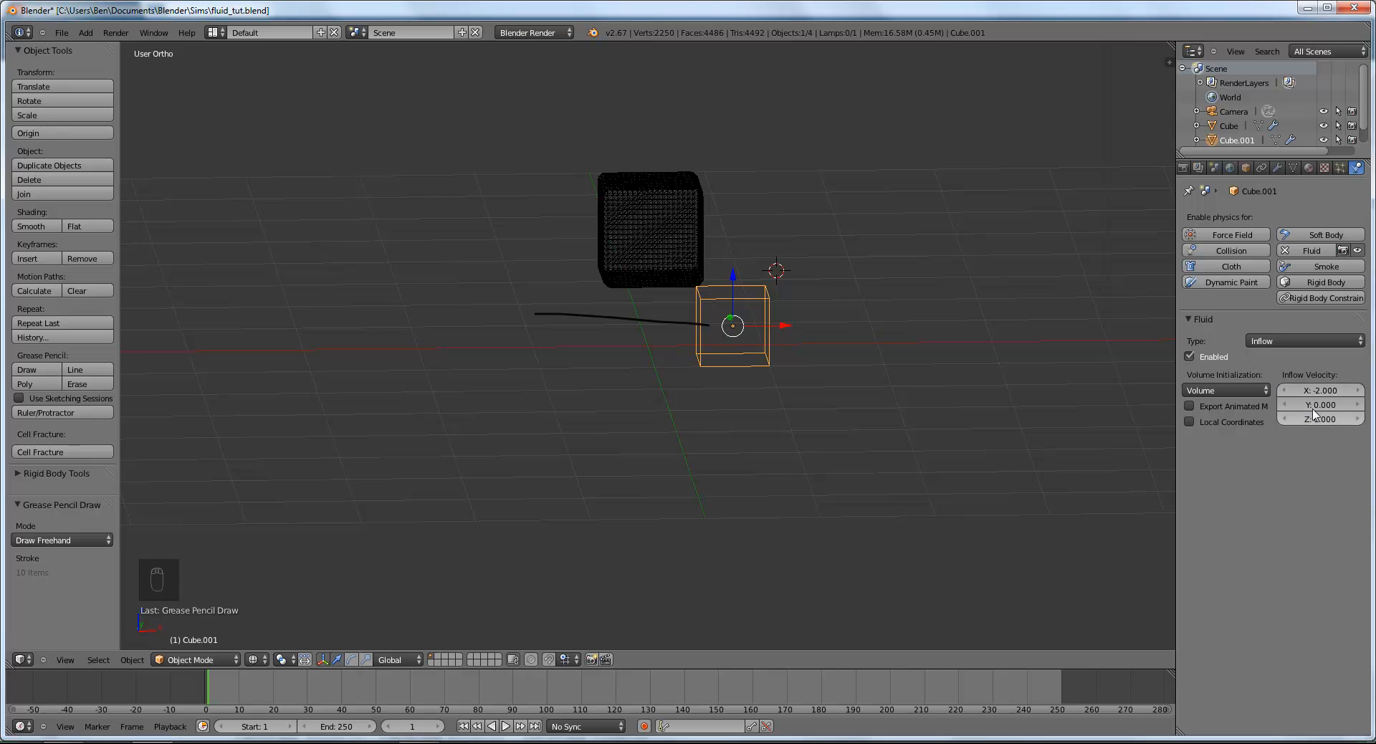
# Step: Set the inflow cube's X velocity to -1
pyautogui.press('BackSpace')
pyautogui.press('BackSpace')
pyautogui.press('BackSpace')
pyautogui.press('BackSpace')
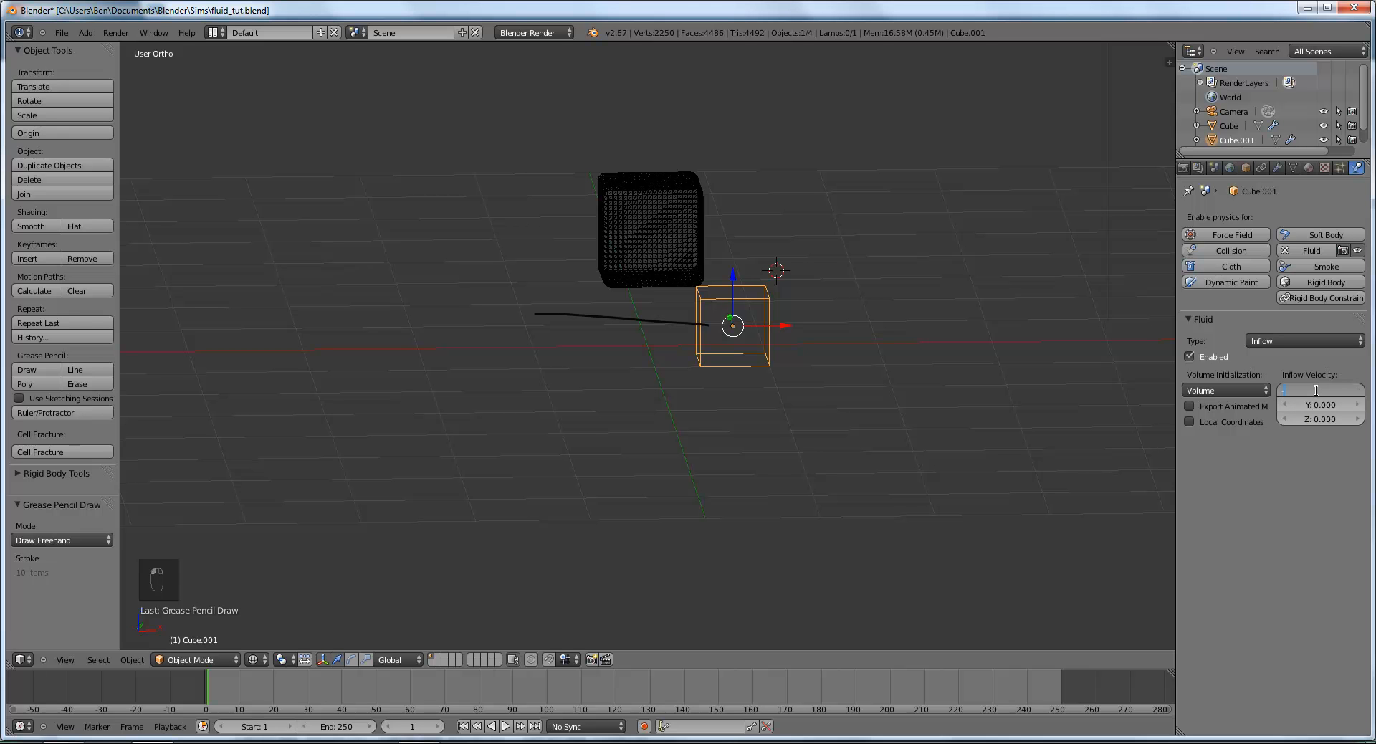
pyautogui.write('-1')
pyautogui.press('Return')
# Step: Set the inflow cube's Y velocity to -1 and its Z velocity to 0.5
pyautogui.moveTo(966, 414); pyautogui.dragTo(871, 422, button='middle')
pyautogui.click(1317, 404)
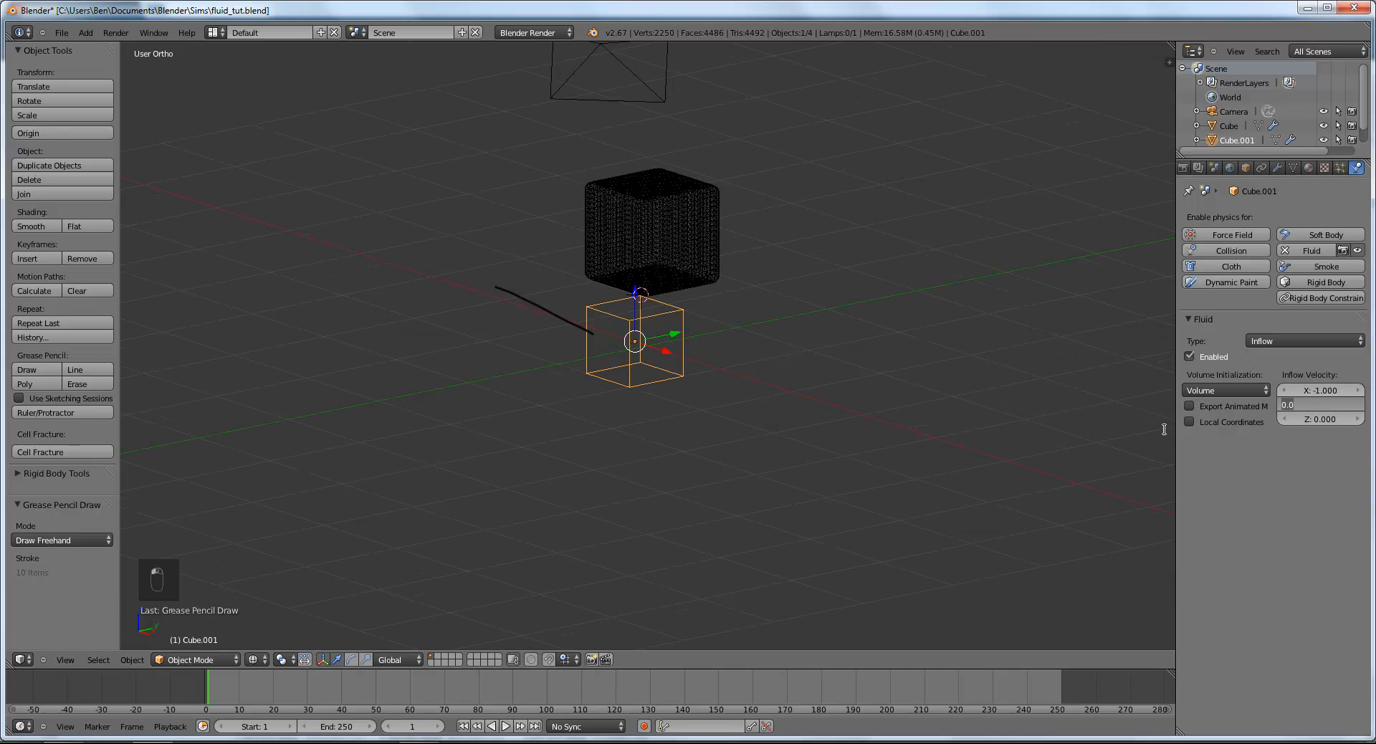
pyautogui.press('BackSpace')
pyautogui.write('-1')
pyautogui.click(1324, 417)
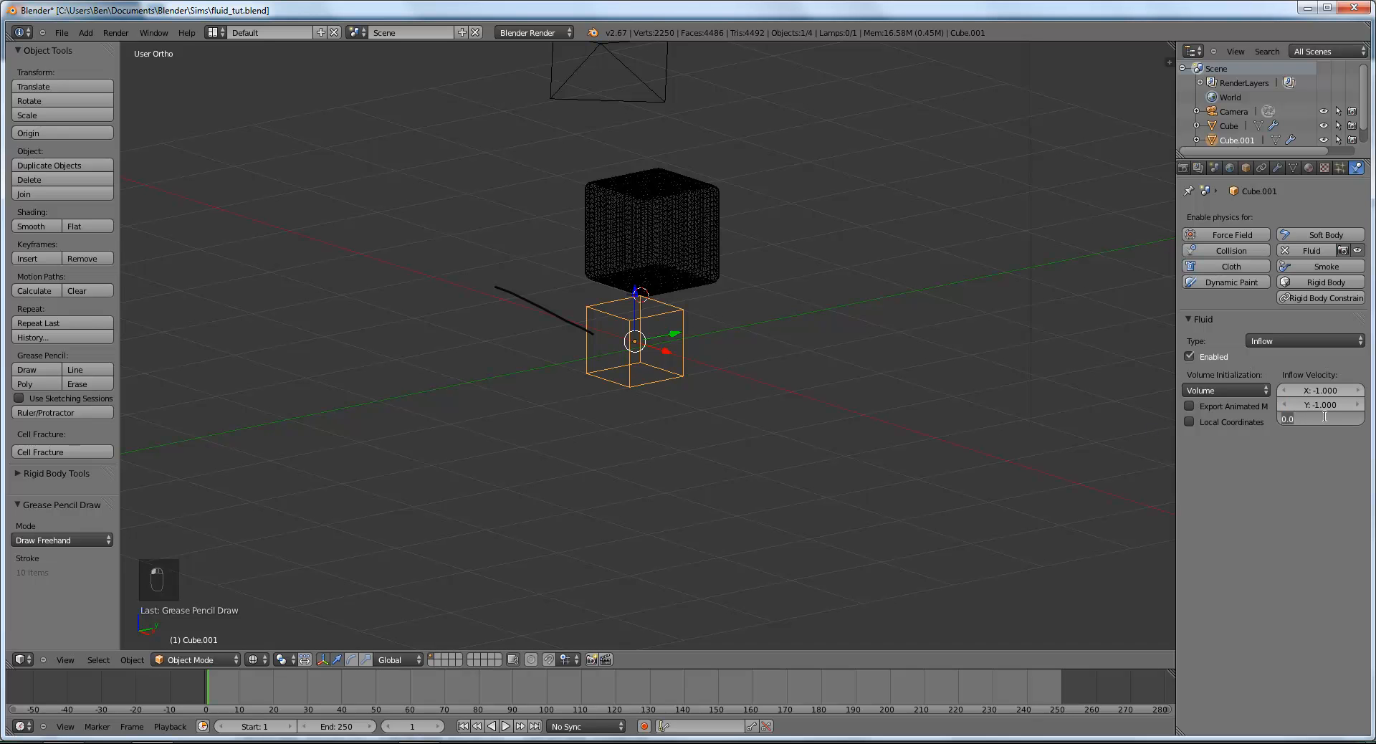
pyautogui.write('0.5')
pyautogui.press('Return')
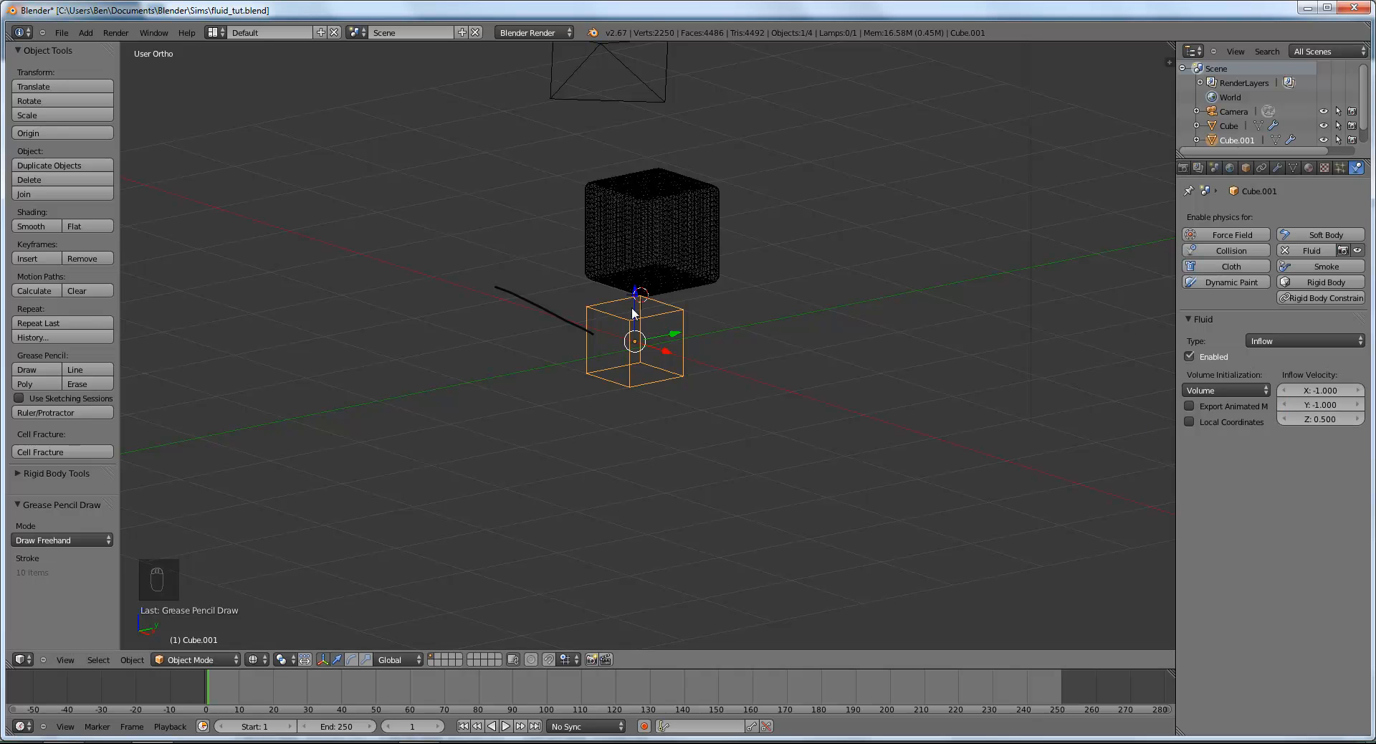
# Step: Draw grease pencil strokes outward and upward from the small cube to illustrate the flow direction, and erase all strokes
pyautogui.press('d')
pyautogui.moveTo(622, 353); pyautogui.dragTo(449, 383)
pyautogui.moveTo(531, 370); pyautogui.dragTo(721, 366, button='middle')
pyautogui.press('d')
pyautogui.moveTo(770, 271); pyautogui.dragTo(779, 249)
pyautogui.moveTo(781, 278); pyautogui.dragTo(571, 299, button='middle')
pyautogui.press('d')
pyautogui.moveTo(634, 309)
pyautogui.mouseDown(button='right')
pyautogui.moveTo(500, 283)
pyautogui.moveTo(573, 356)
pyautogui.mouseUp(button='right')
pyautogui.moveTo(915, 390); pyautogui.dragTo(900, 404, button='middle')
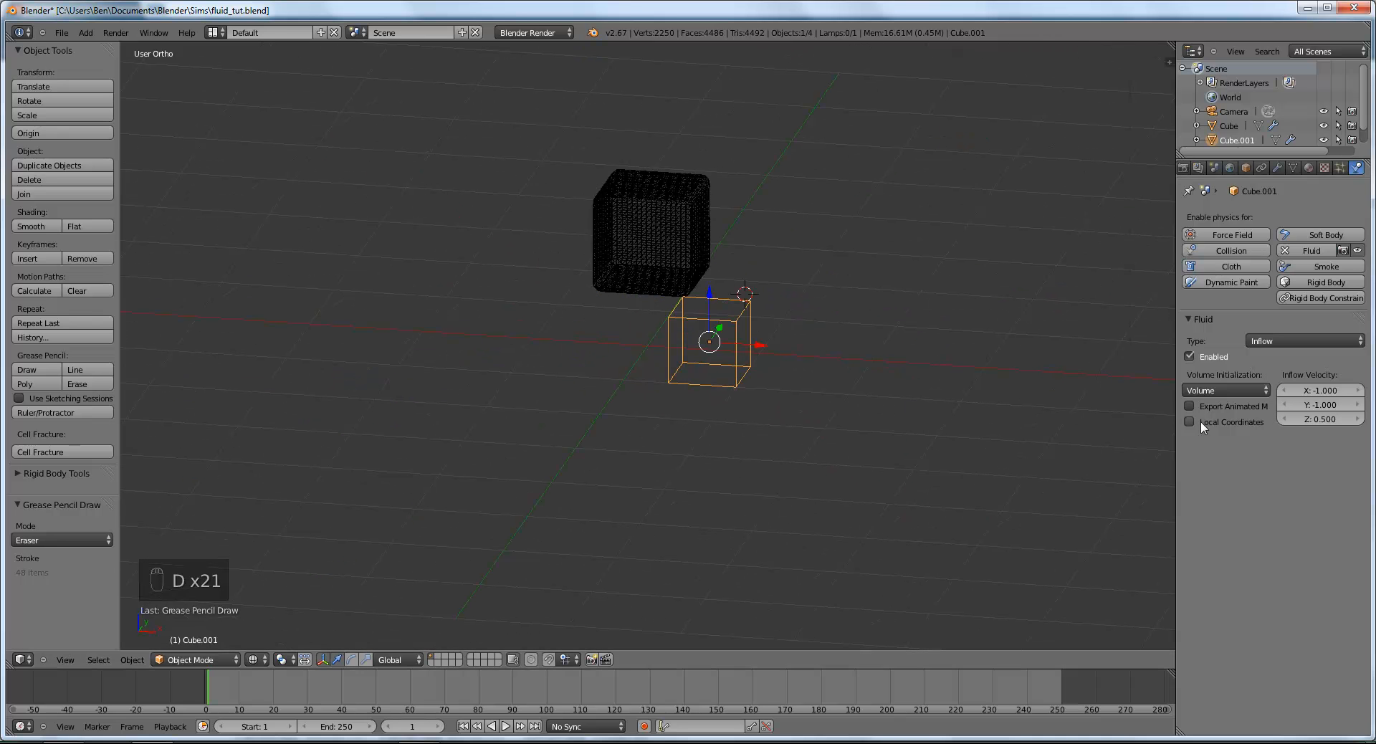
# Step: Widen the properties area so the full names of the fluid options fit
pyautogui.moveTo(1177, 449); pyautogui.dragTo(1120, 441)
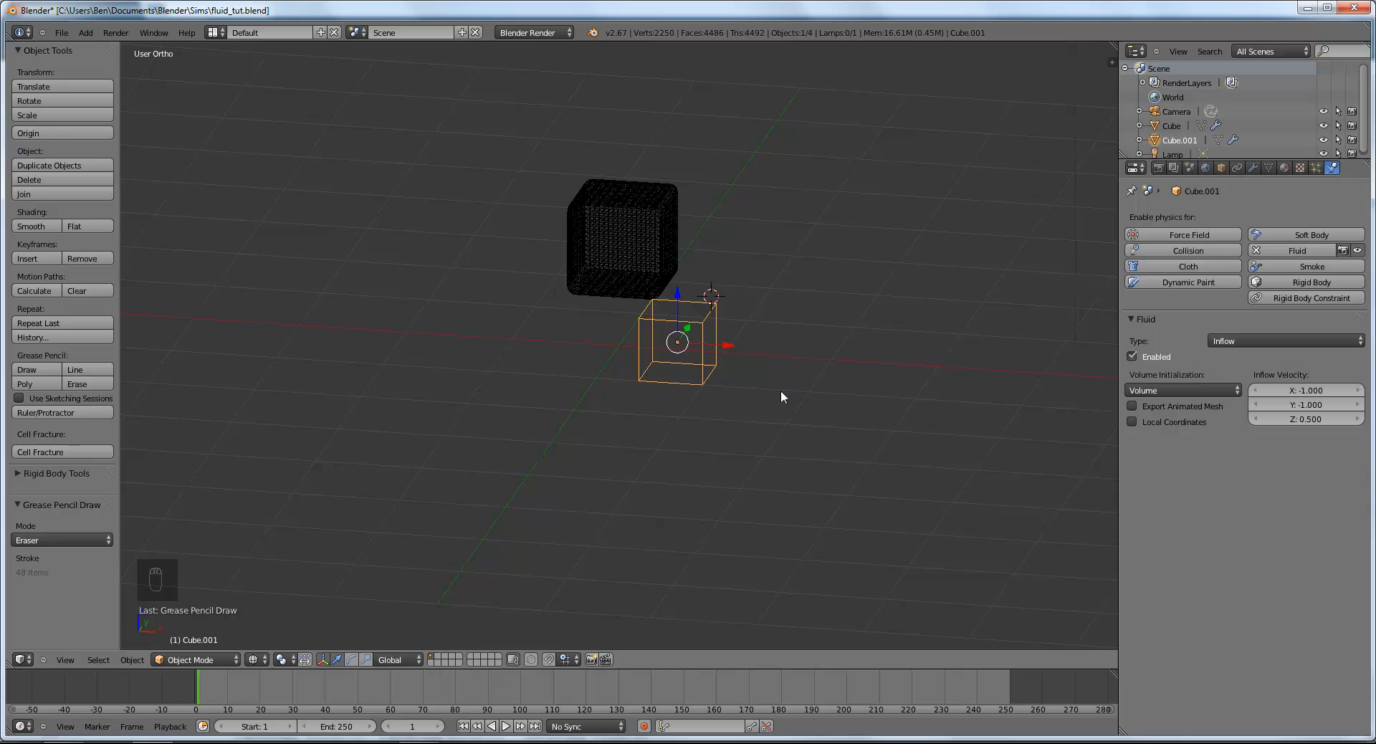
pyautogui.moveTo(780, 390); pyautogui.dragTo(393, 344, button='middle')
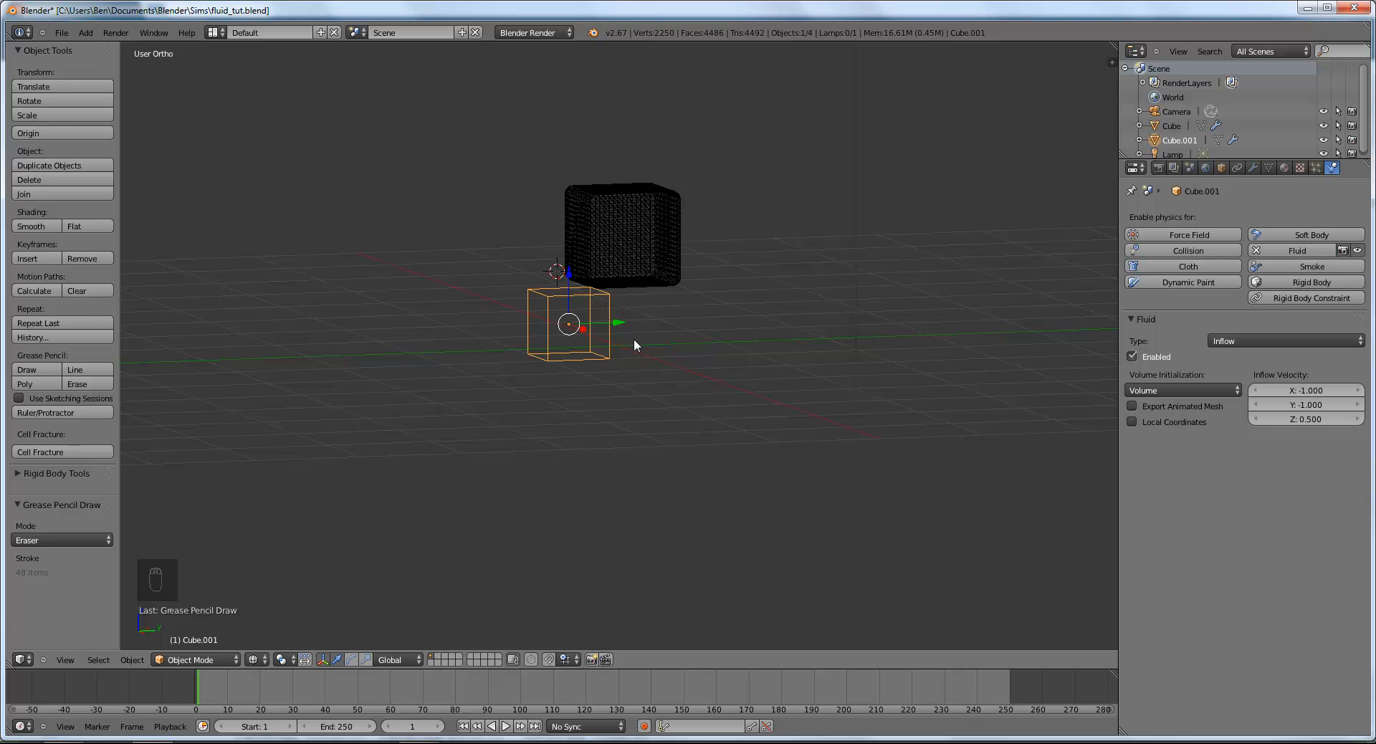
pyautogui.moveTo(620, 357); pyautogui.dragTo(709, 369, button='middle')
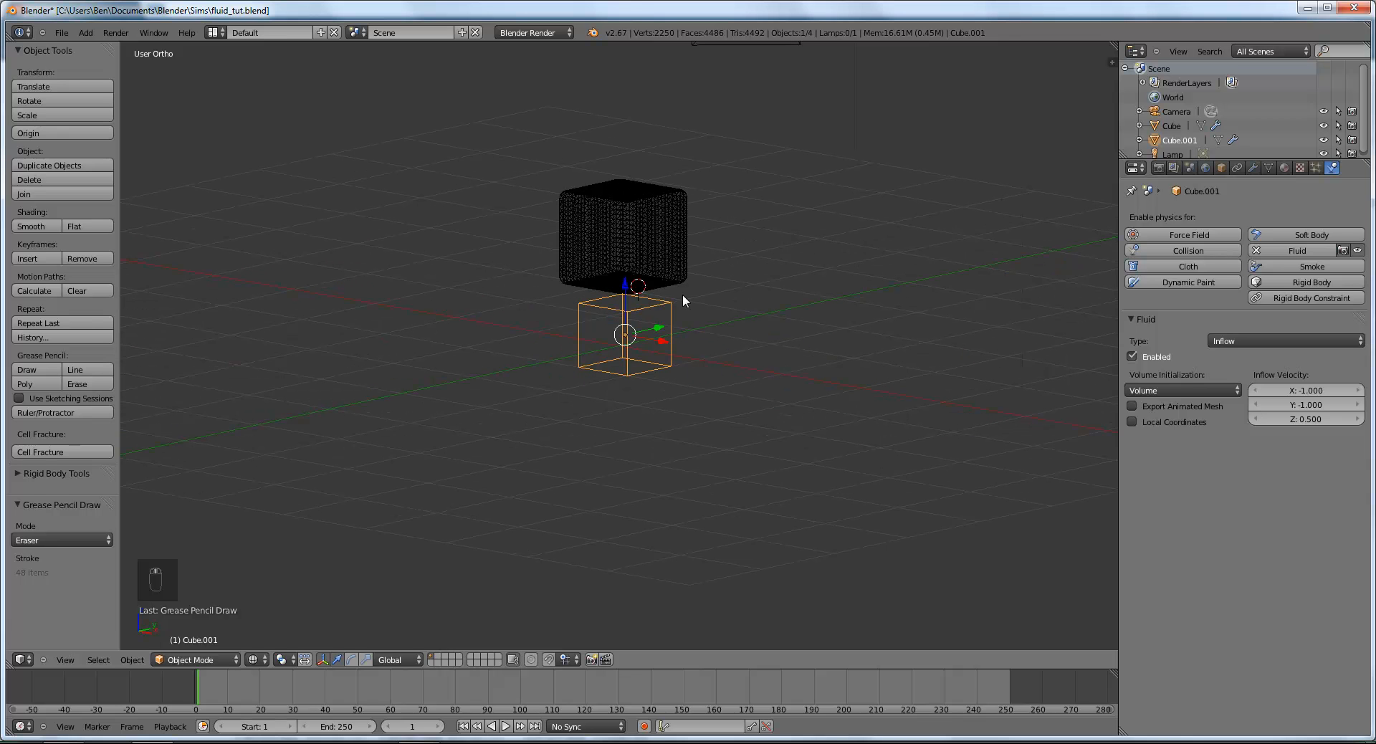
# Step: Draw a short upward grease pencil stroke above the small cube
pyautogui.moveTo(647, 335); pyautogui.dragTo(702, 331, button='middle')
pyautogui.press('d')
pyautogui.moveTo(655, 296); pyautogui.dragTo(658, 266)
# Step: Rotate the small cube about -50.8° around the global Y axis, draw a short stroke off its tilted side, and undo both
pyautogui.moveTo(681, 294); pyautogui.dragTo(784, 322, button='middle')
pyautogui.press('r')
pyautogui.press('y')
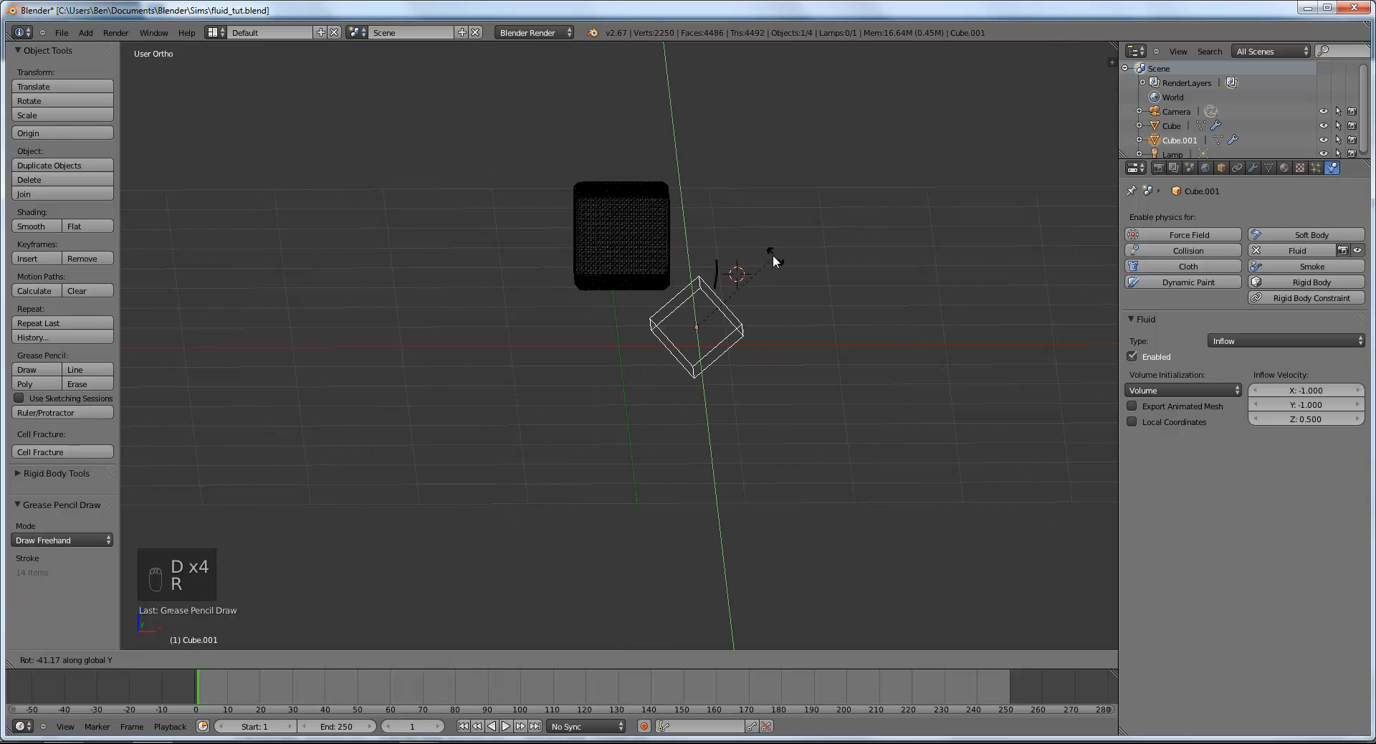
pyautogui.click(612, 244)
pyautogui.press('d')
pyautogui.moveTo(662, 289); pyautogui.dragTo(673, 297)
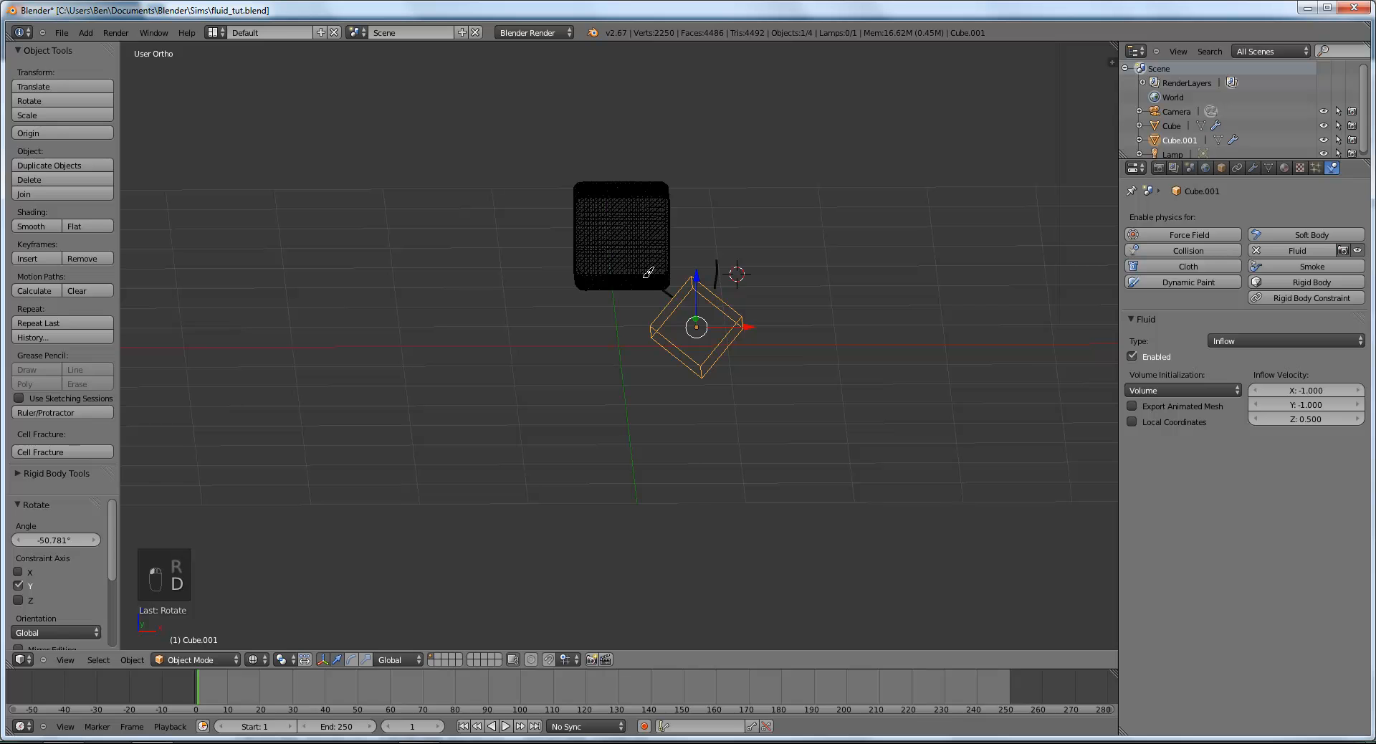
pyautogui.moveTo(689, 345)
pyautogui.mouseDown(button='middle')
pyautogui.moveTo(716, 338)
pyautogui.moveTo(680, 334)
pyautogui.moveTo(697, 335)
pyautogui.mouseUp(button='middle')
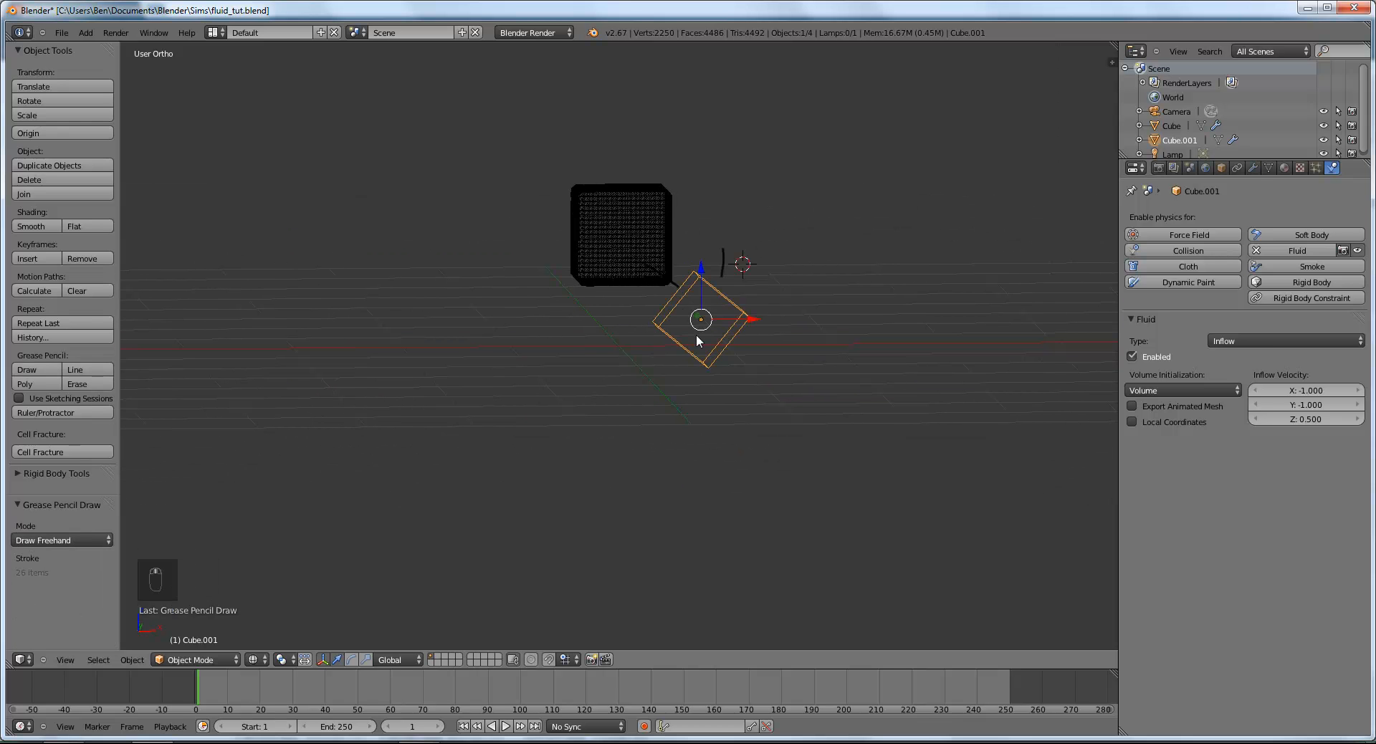
pyautogui.hotkey('ctrl', 'z')
pyautogui.hotkey('ctrl', 'z')
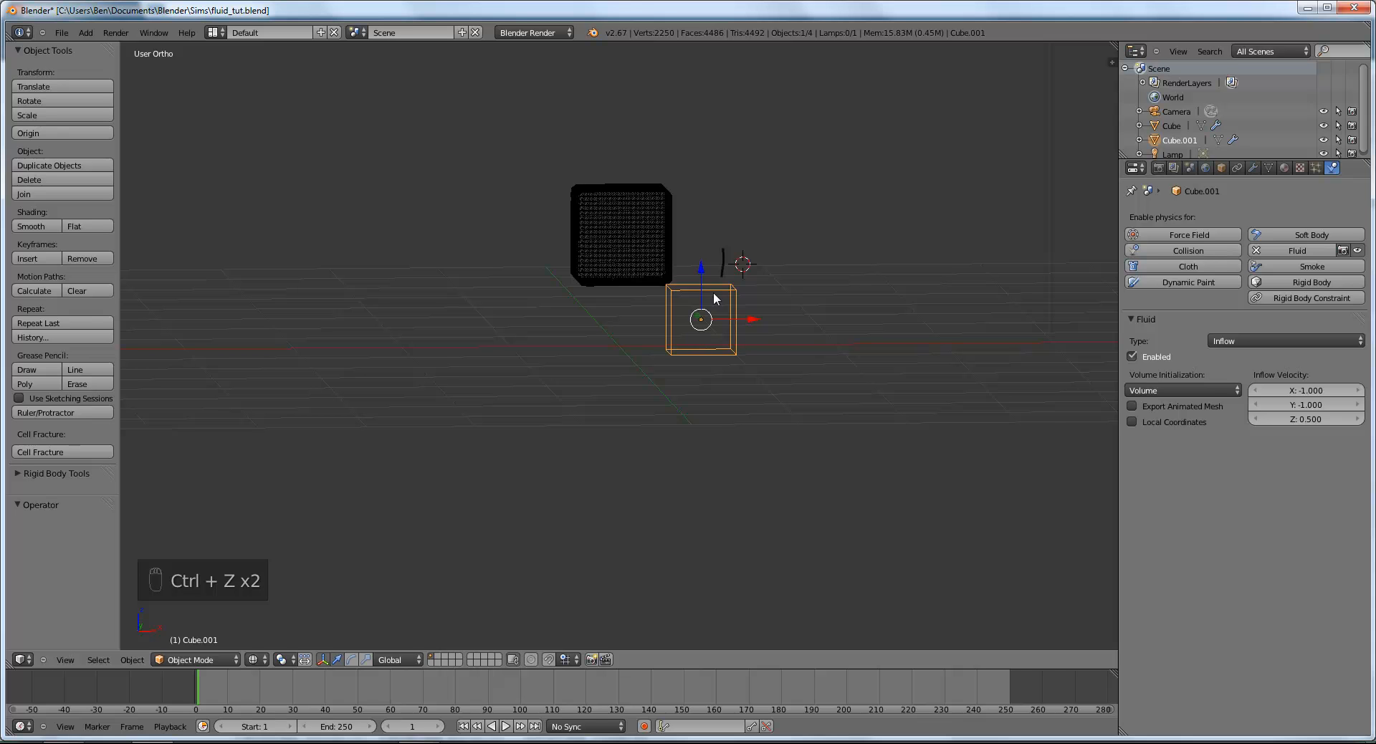
# Step: Draw an upward grease pencil line from the small cube and an ellipse around its top face
pyautogui.moveTo(701, 275); pyautogui.dragTo(706, 228)
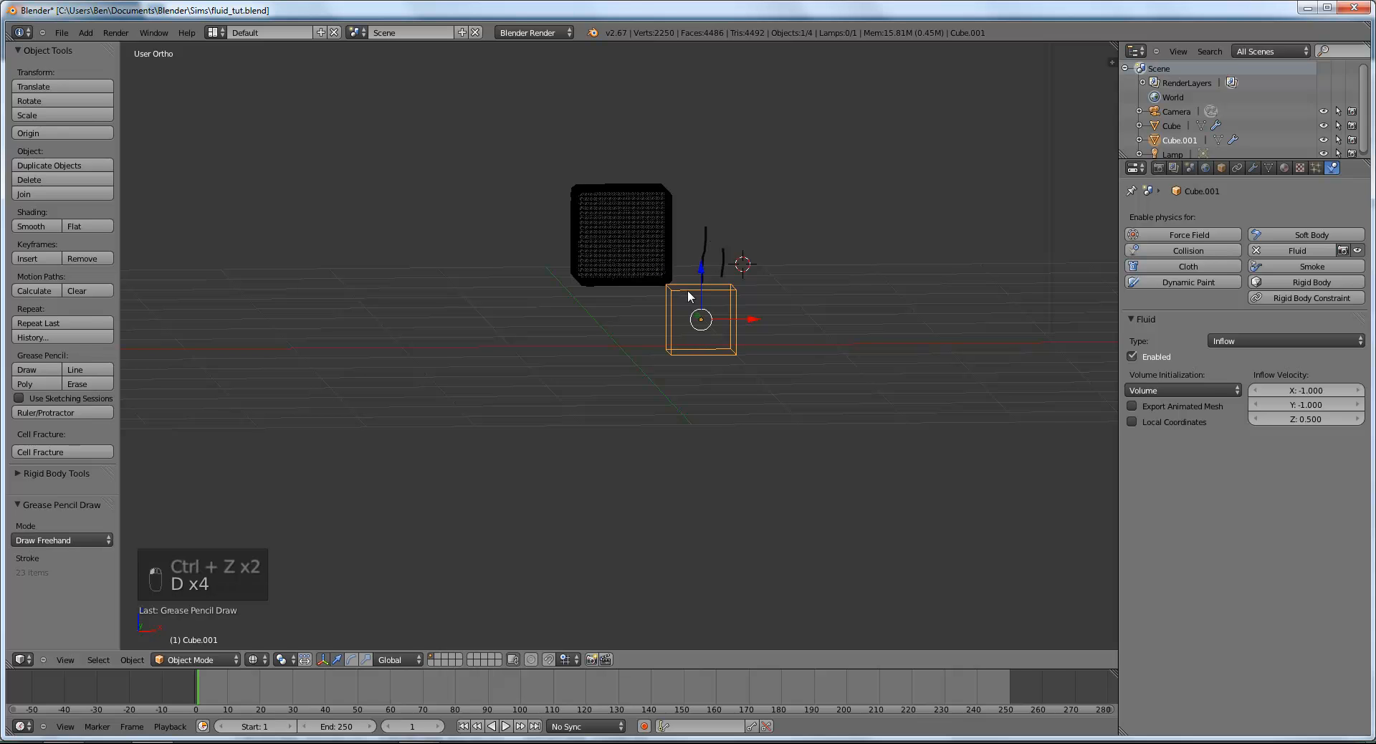
pyautogui.moveTo(710, 269); pyautogui.dragTo(699, 283, button='middle')
pyautogui.moveTo(742, 294)
pyautogui.mouseDown()
pyautogui.moveTo(668, 292)
pyautogui.moveTo(684, 302)
pyautogui.mouseUp()
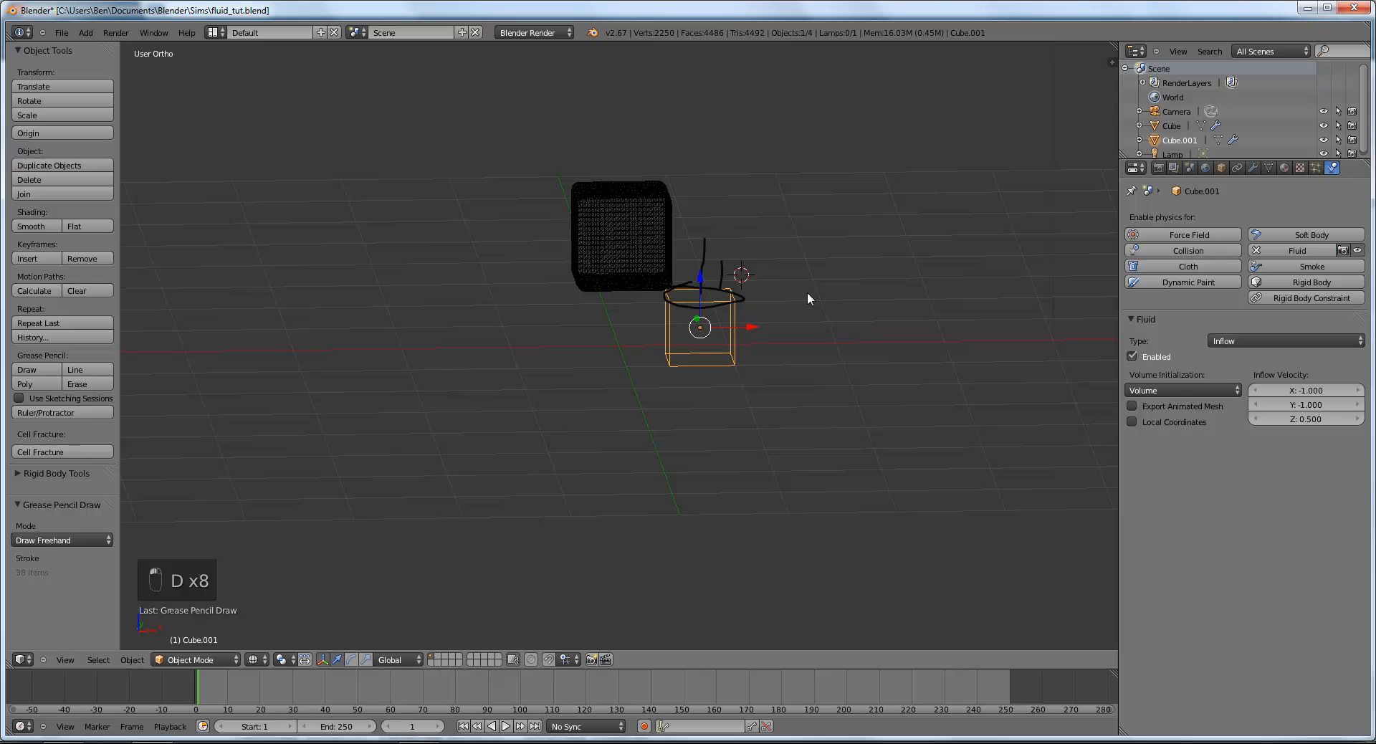
# Step: Try rotating the small cube around the global Y axis, cancel the rotation, and erase the grease pencil strokes
pyautogui.press('r')
pyautogui.press('x')
pyautogui.press('y')
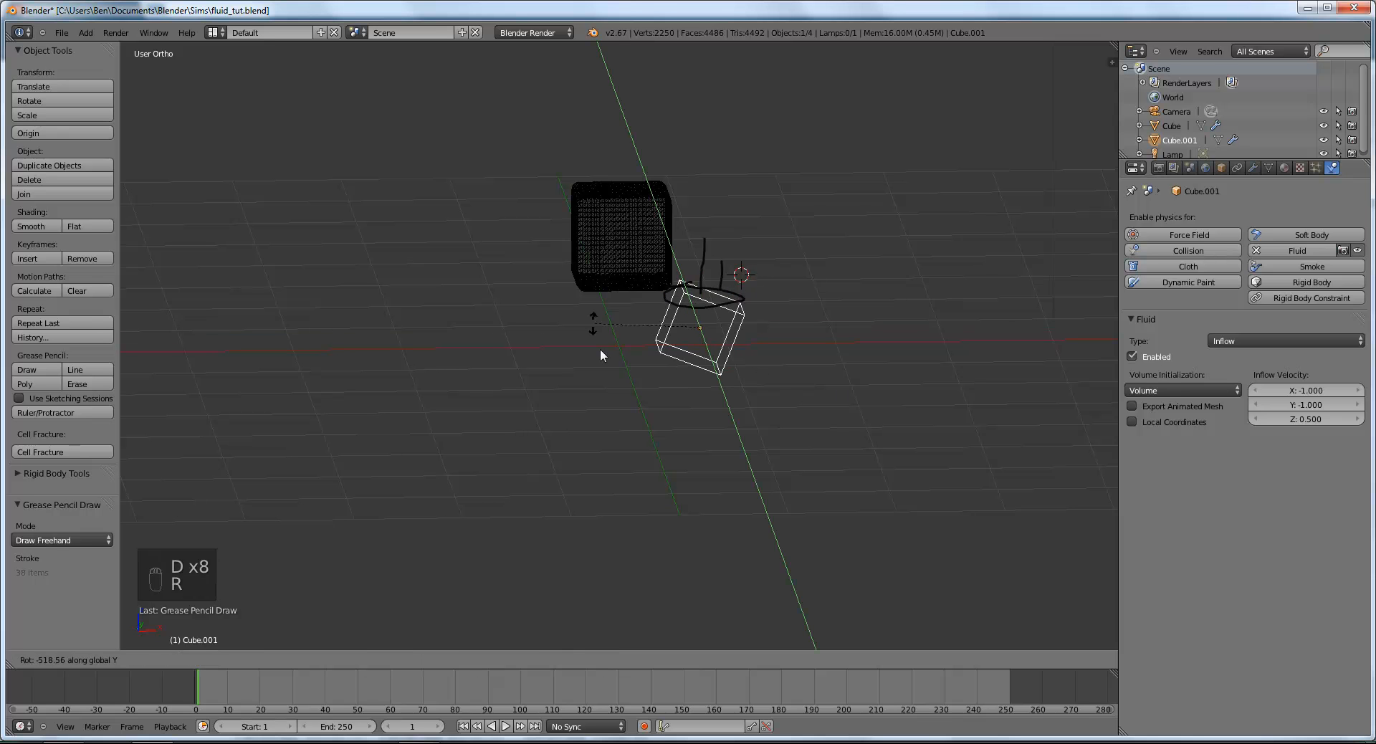
pyautogui.rightClick(751, 299)
pyautogui.press('d')
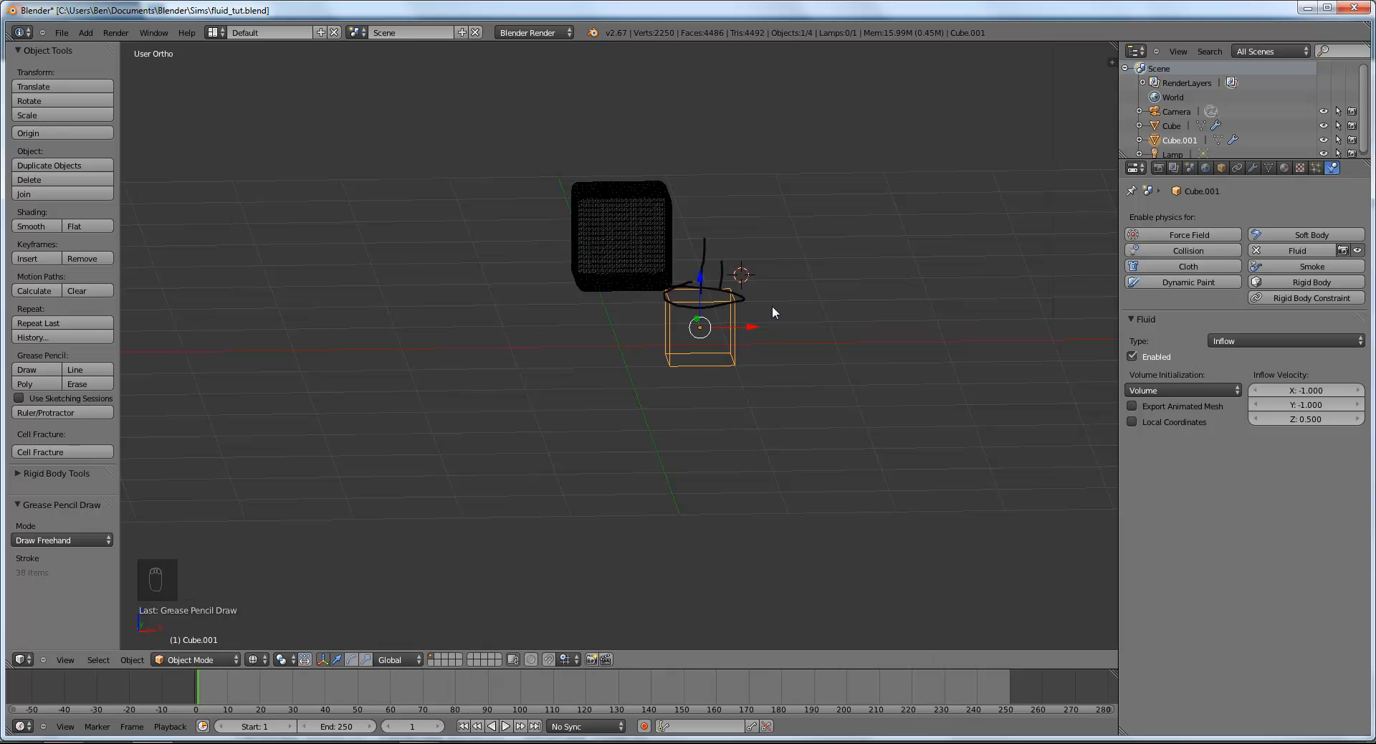
pyautogui.moveTo(734, 255)
pyautogui.mouseDown(button='right')
pyautogui.moveTo(781, 306)
pyautogui.moveTo(825, 496)
pyautogui.mouseUp(button='right')
# Step: Reset the 3D cursor to the scene origin and add a UV sphere there
pyautogui.moveTo(824, 502); pyautogui.dragTo(875, 492, button='middle')
pyautogui.hotkey('shift', 'c')
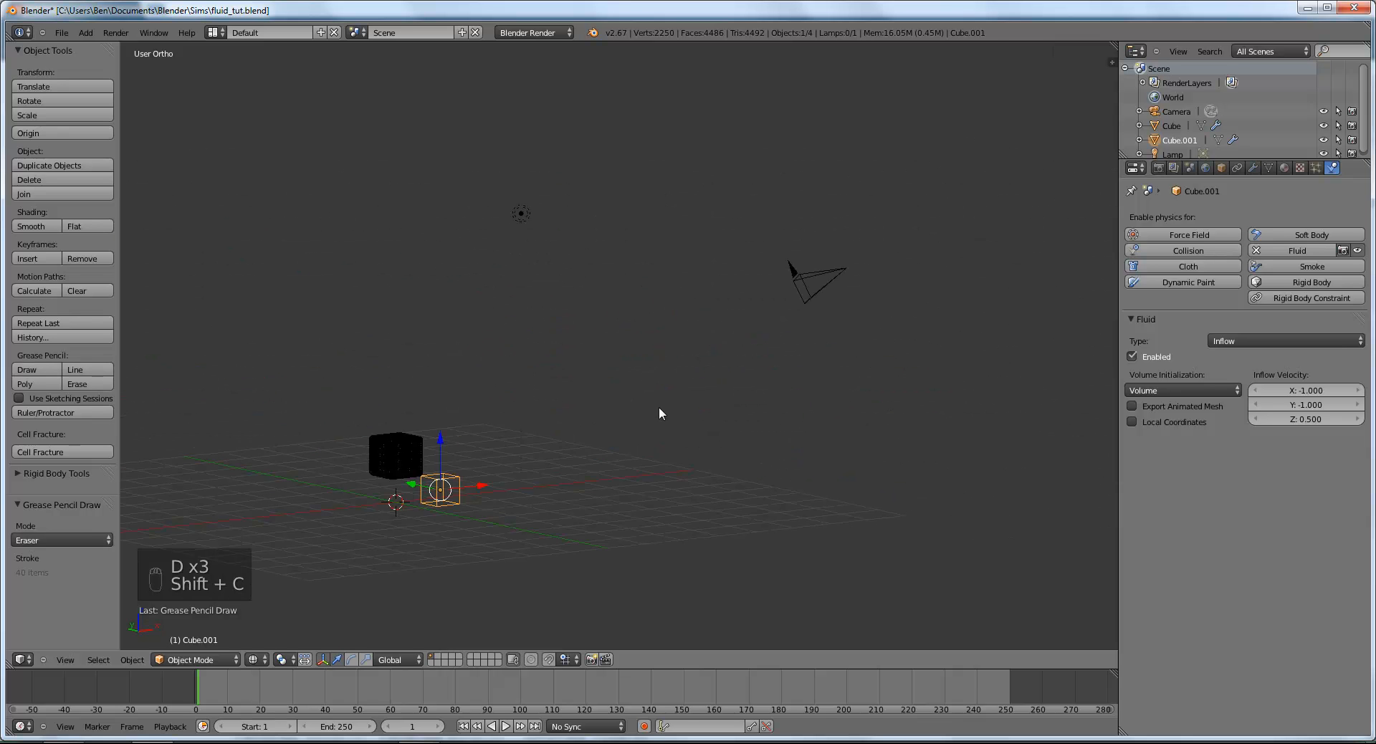
pyautogui.hotkey('shift', 'a')
pyautogui.moveTo(660, 407)
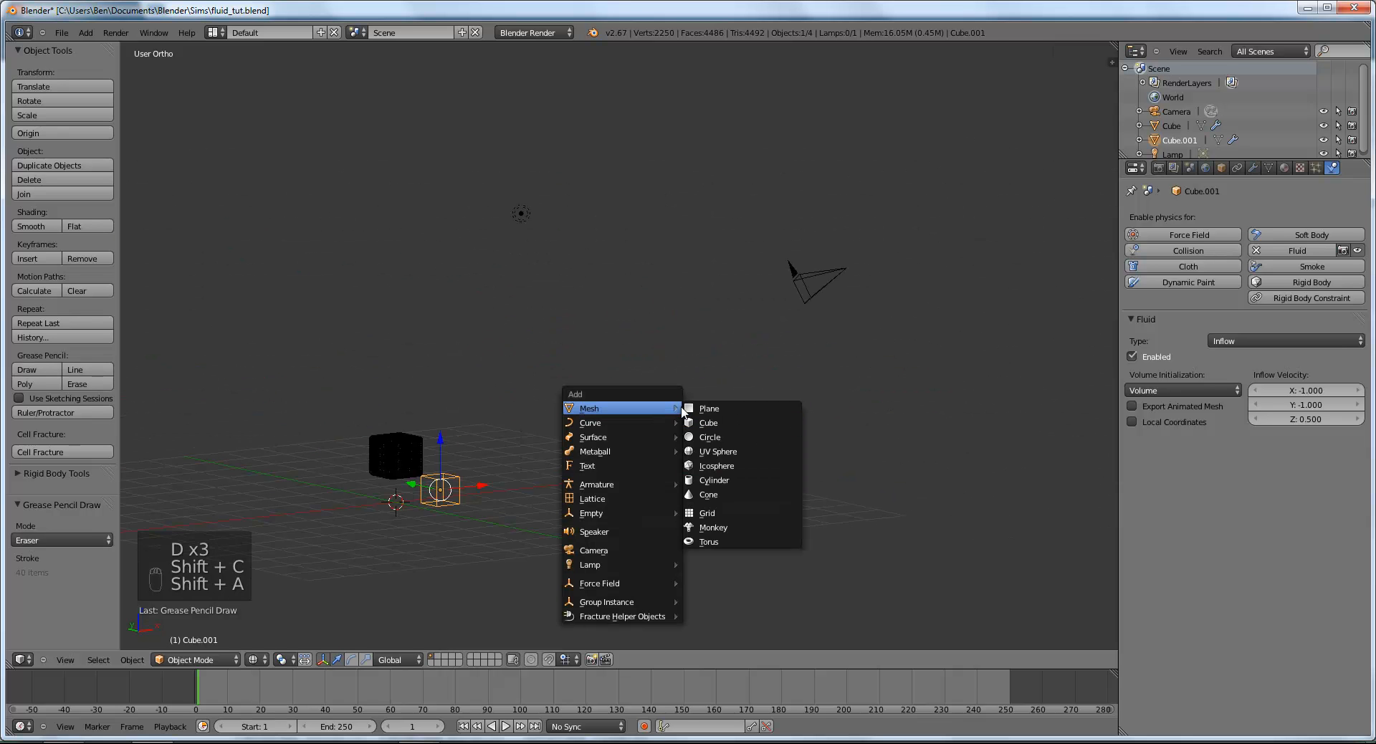
pyautogui.click(728, 450)
pyautogui.keyDown('shift'); pyautogui.moveTo(702, 466); pyautogui.dragTo(915, 384, button='middle'); pyautogui.keyUp('shift')
pyautogui.scroll(5, 914, 391)
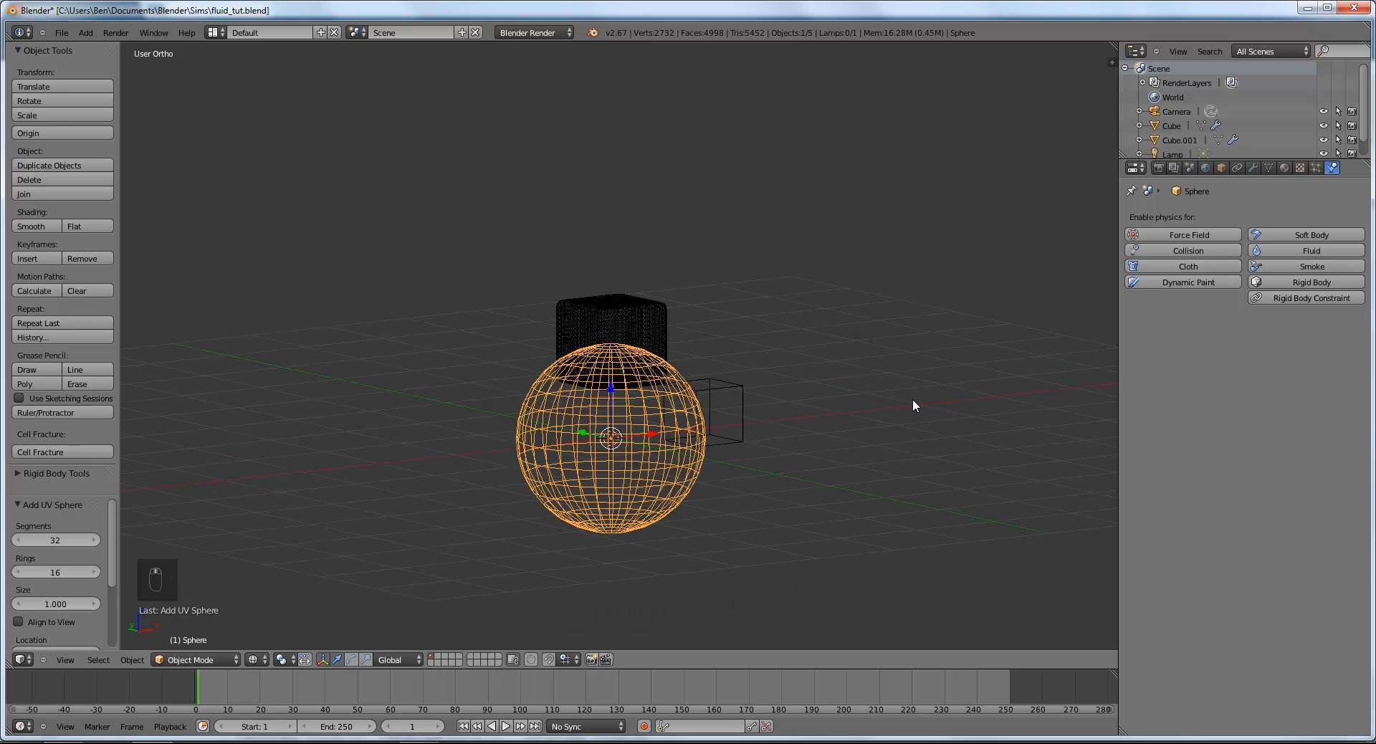
# Step: Scale the sphere to about 0.34 of its size and display the scene in solid shading
pyautogui.press('s')
pyautogui.click(711, 476)
pyautogui.press('z')
pyautogui.press('z')
pyautogui.press('z')
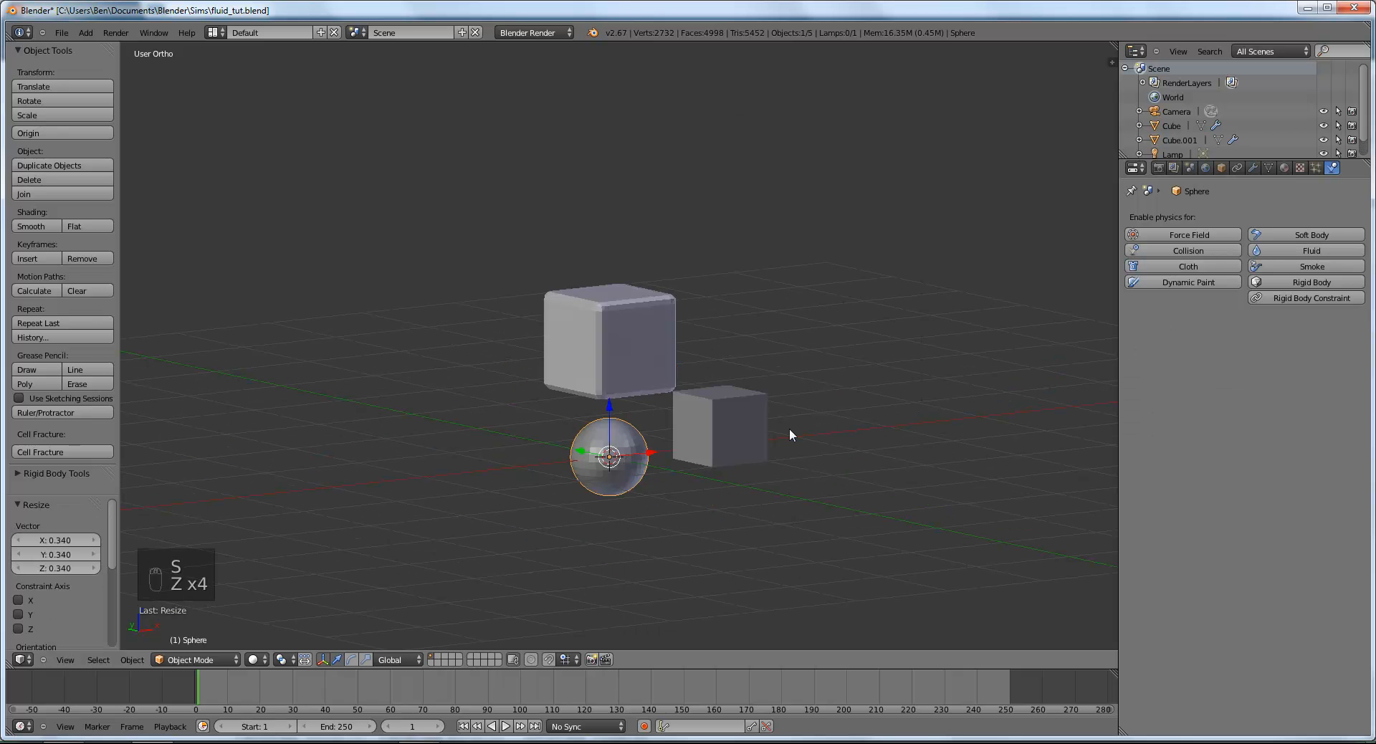
pyautogui.press('z')
pyautogui.press('g')
pyautogui.press('z')
pyautogui.press('z')
pyautogui.click(788, 433)
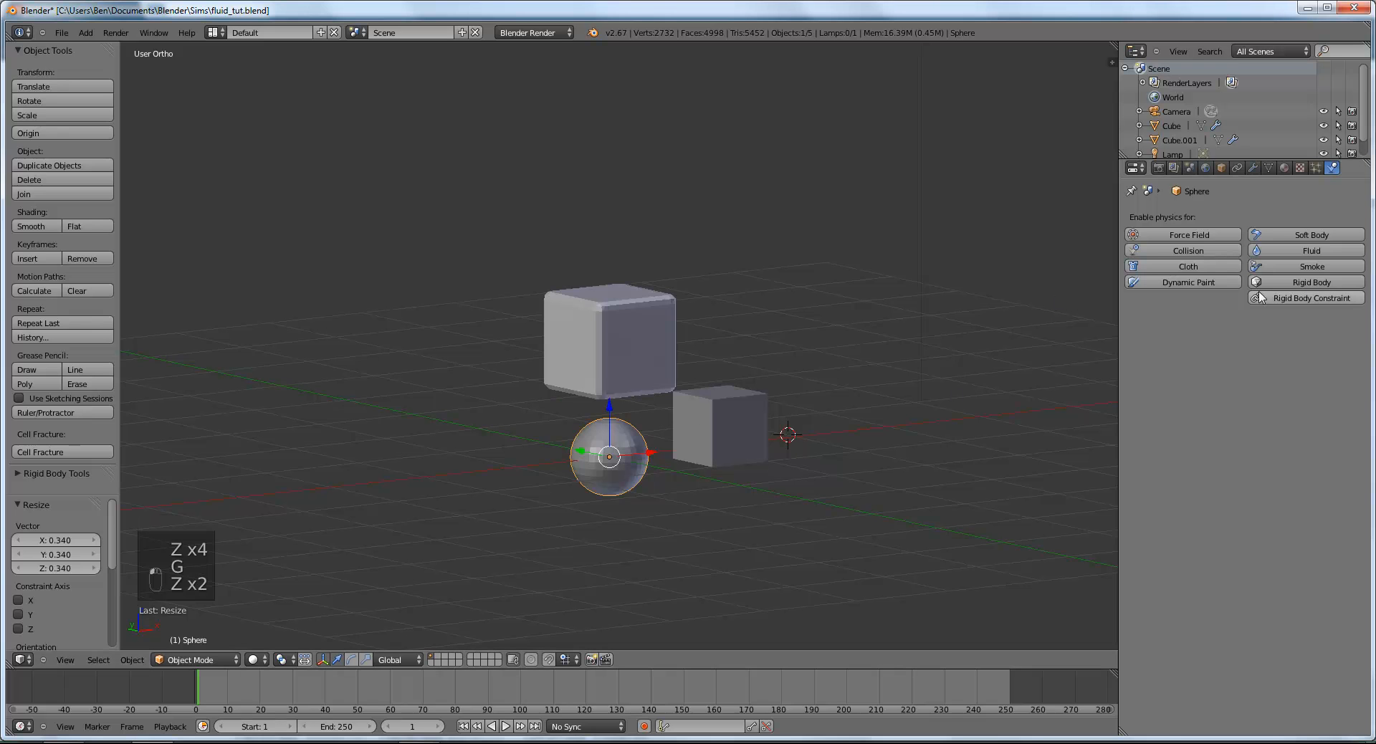
# Step: Enable fluid physics on the sphere as an Obstacle and set its volume initialization to Both
pyautogui.click(1300, 250)
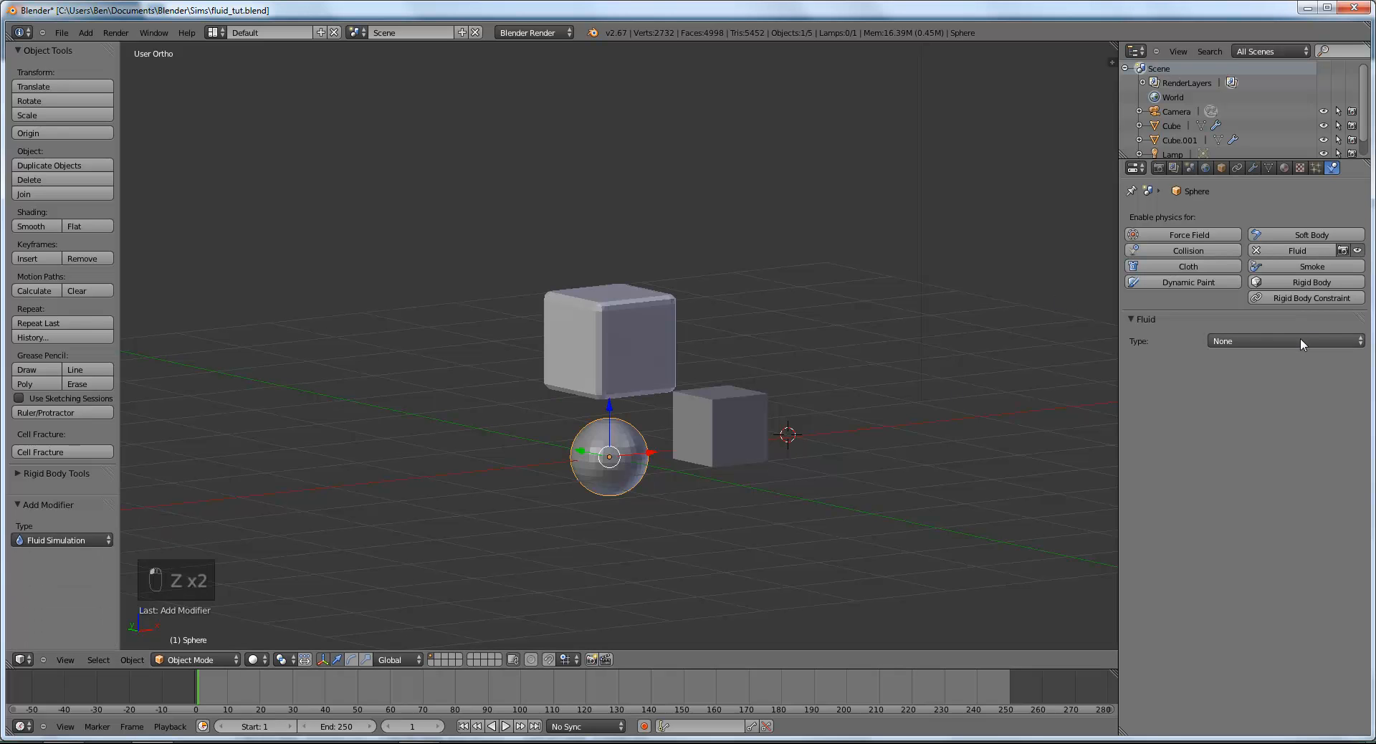
pyautogui.click(1300, 339)
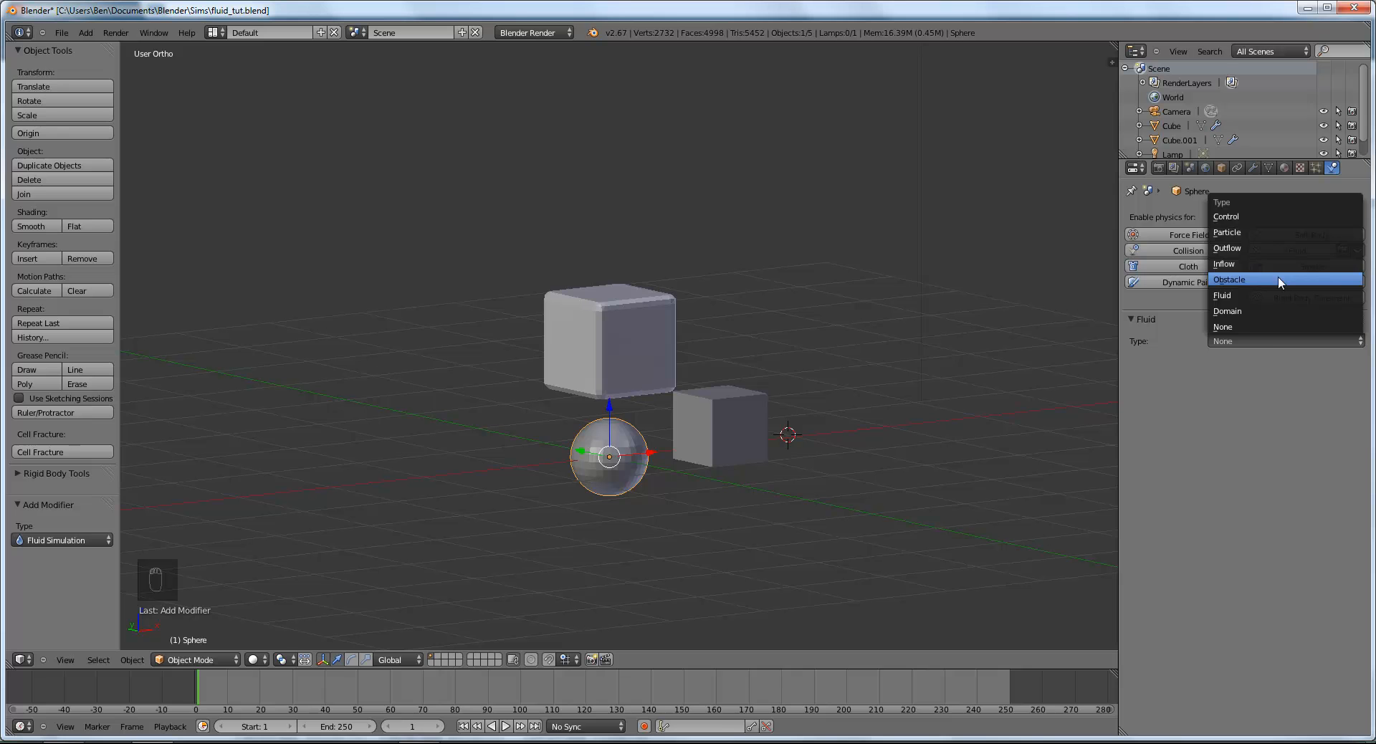
pyautogui.click(1279, 279)
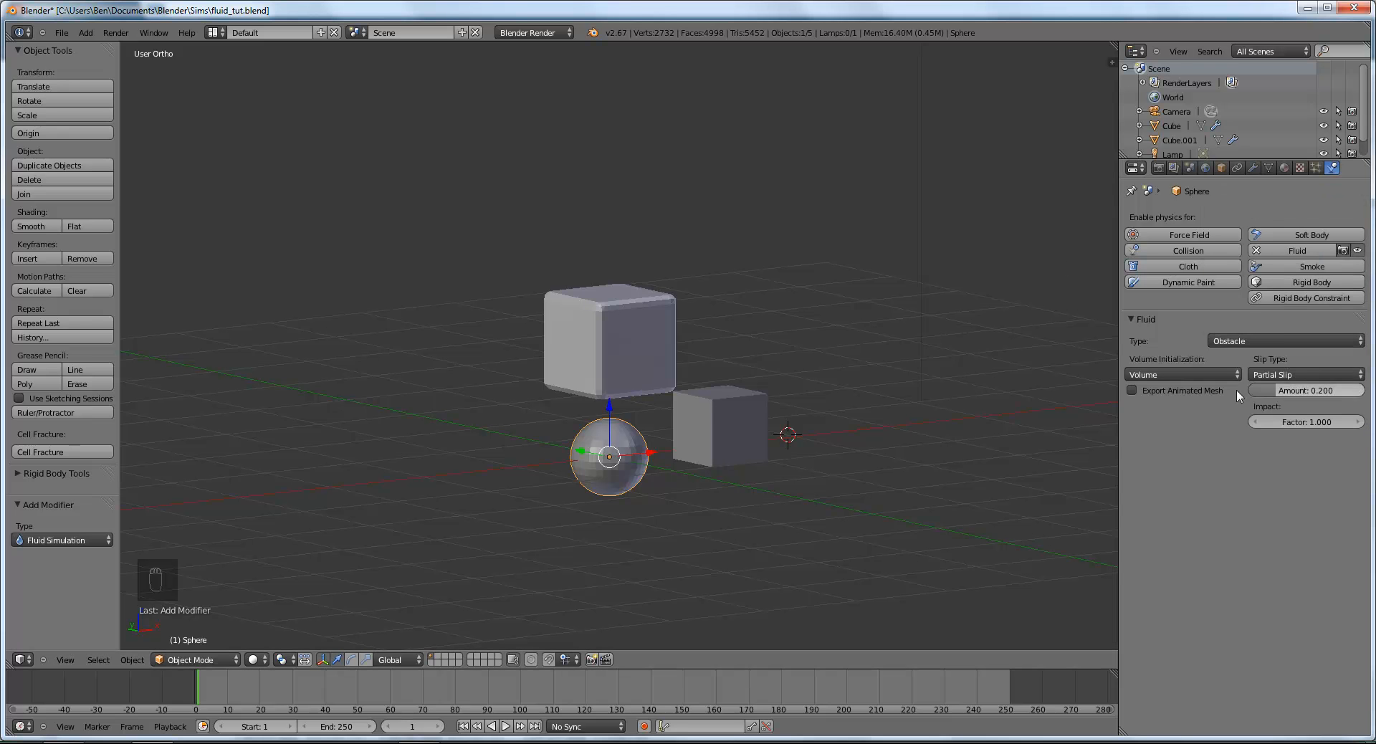
pyautogui.click(1221, 372)
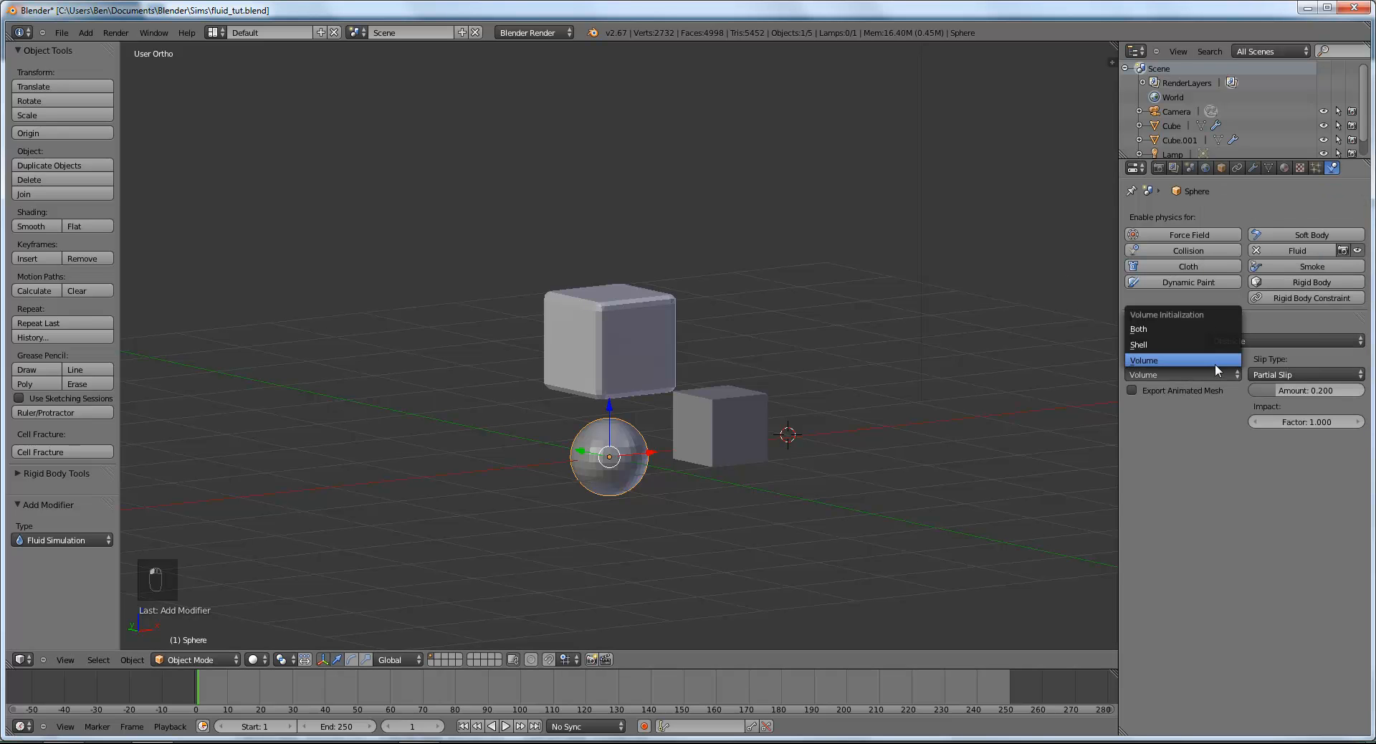
pyautogui.click(1188, 330)
# Step: Set the sphere obstacle's impact factor to 2
pyautogui.moveTo(926, 380); pyautogui.dragTo(662, 504, button='middle')
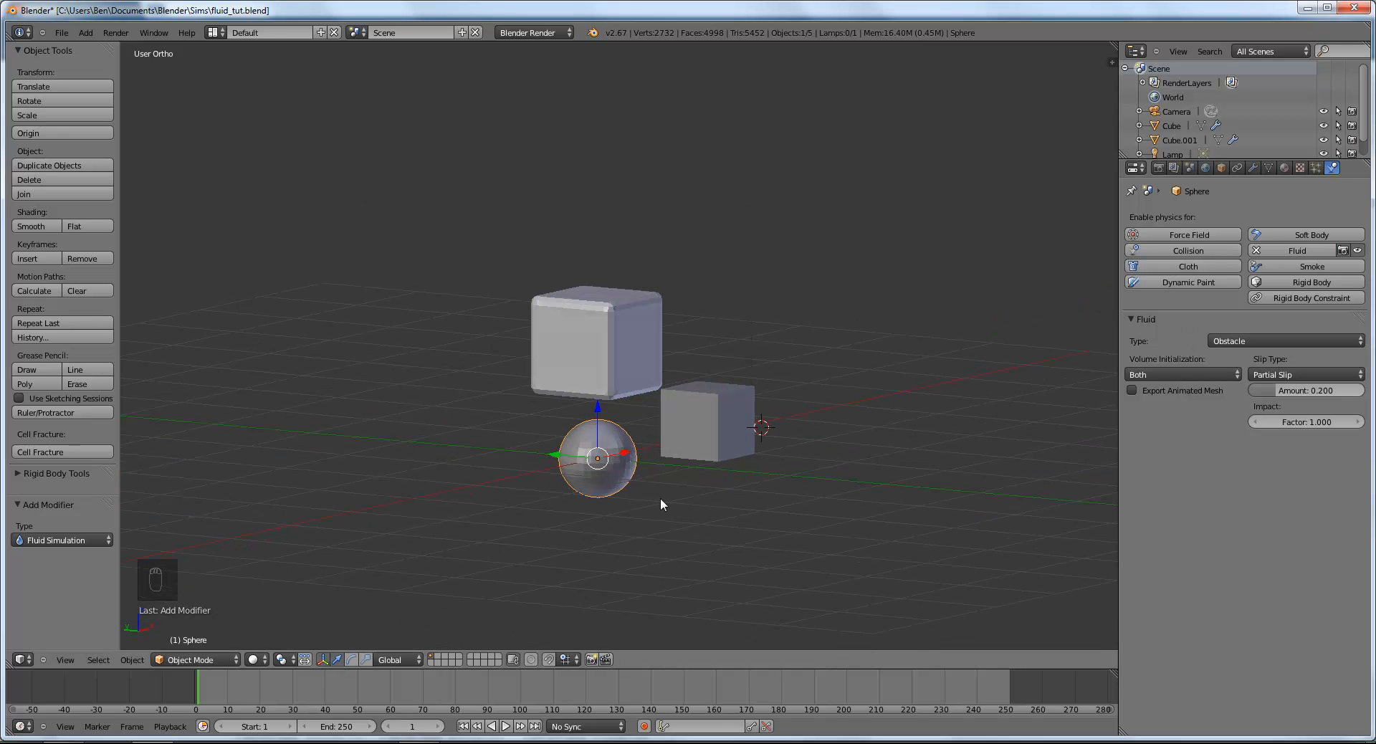
pyautogui.click(1199, 373)
pyautogui.click(1299, 423)
pyautogui.write('1')
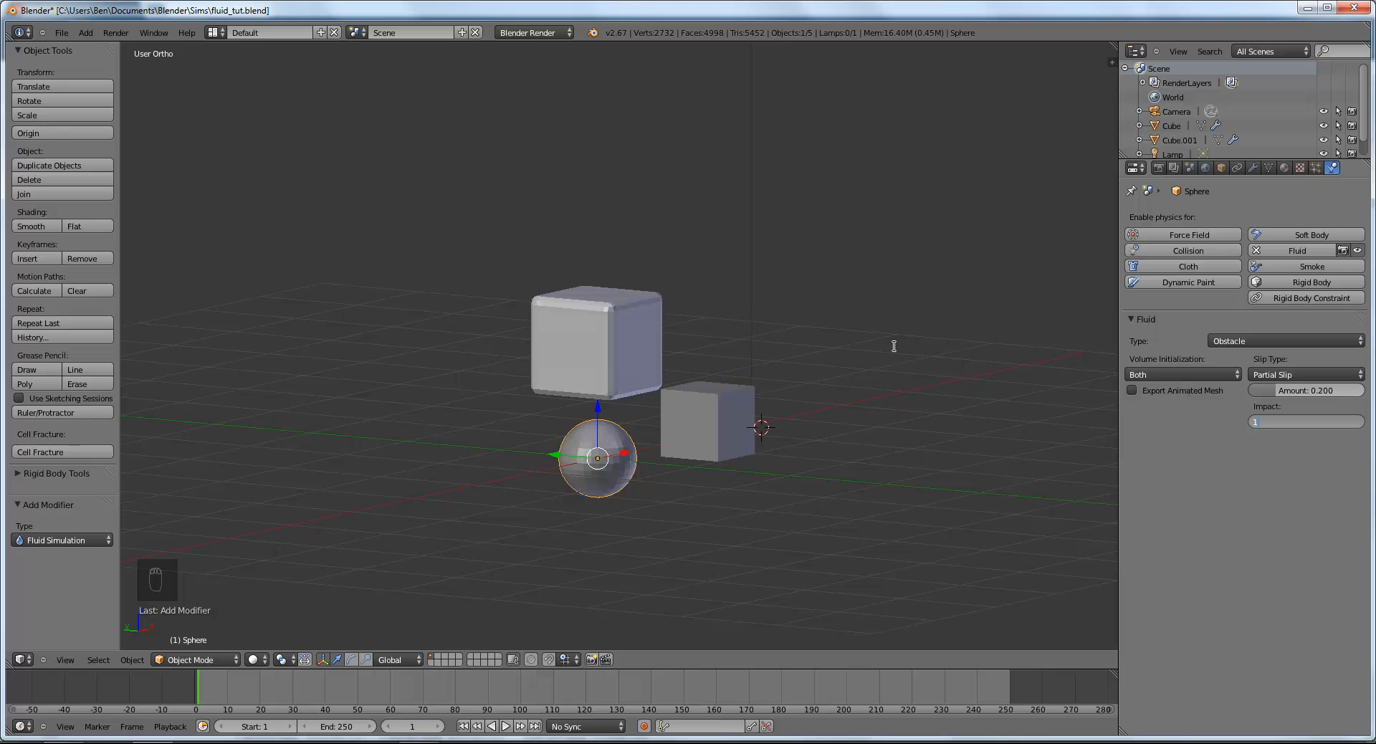
pyautogui.write('2')
pyautogui.press('Return')
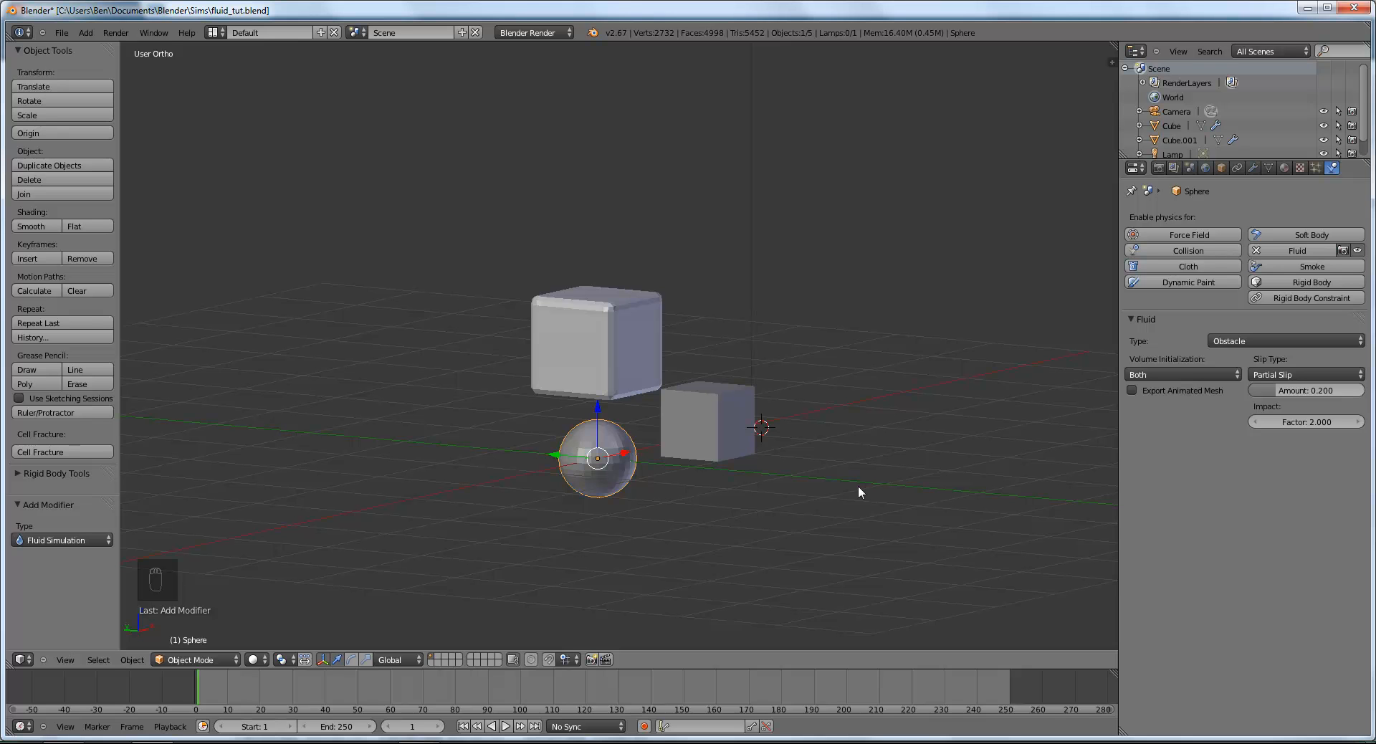
# Step: Lower the sphere obstacle's partial slip amount to about 0.129, keeping Partial Slip as the slip type
pyautogui.rightClick(672, 402)
pyautogui.rightClick(632, 439)
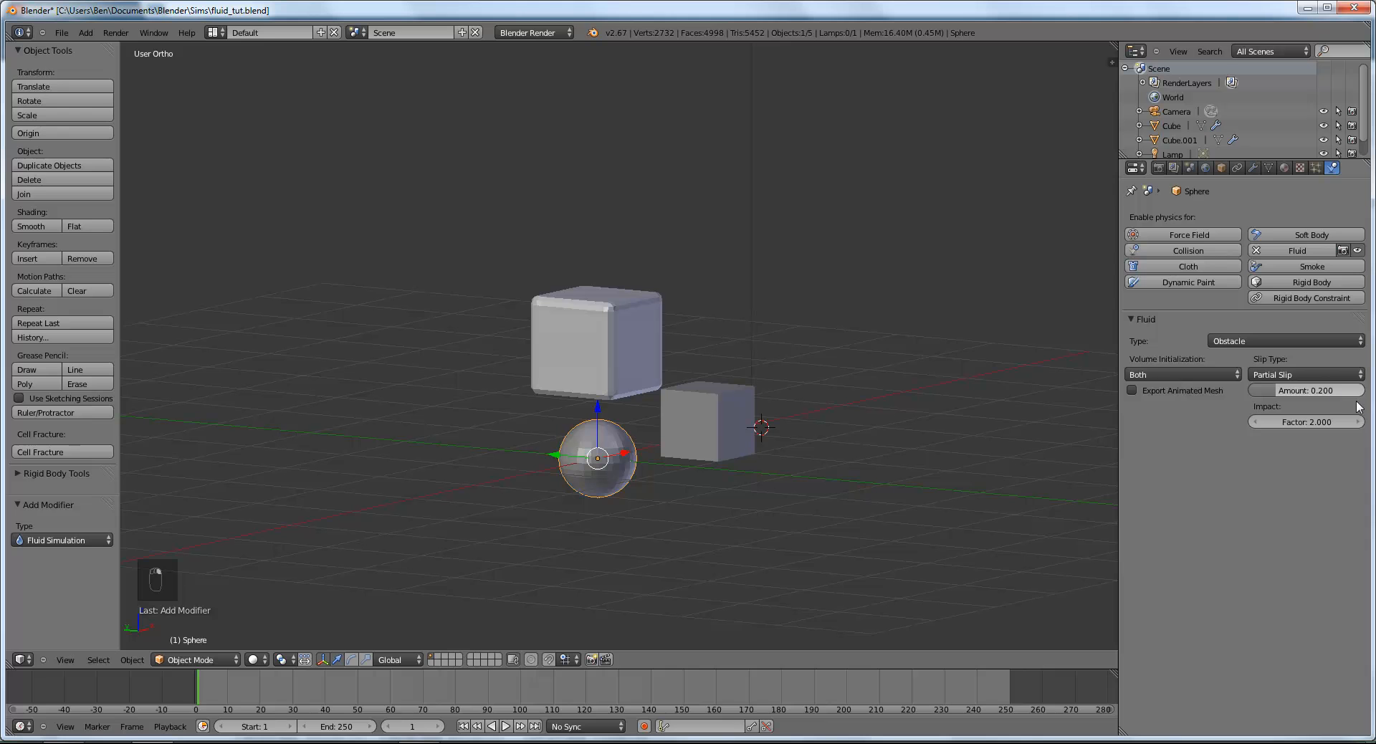
pyautogui.moveTo(1326, 393); pyautogui.dragTo(1317, 399)
pyautogui.click(1306, 375)
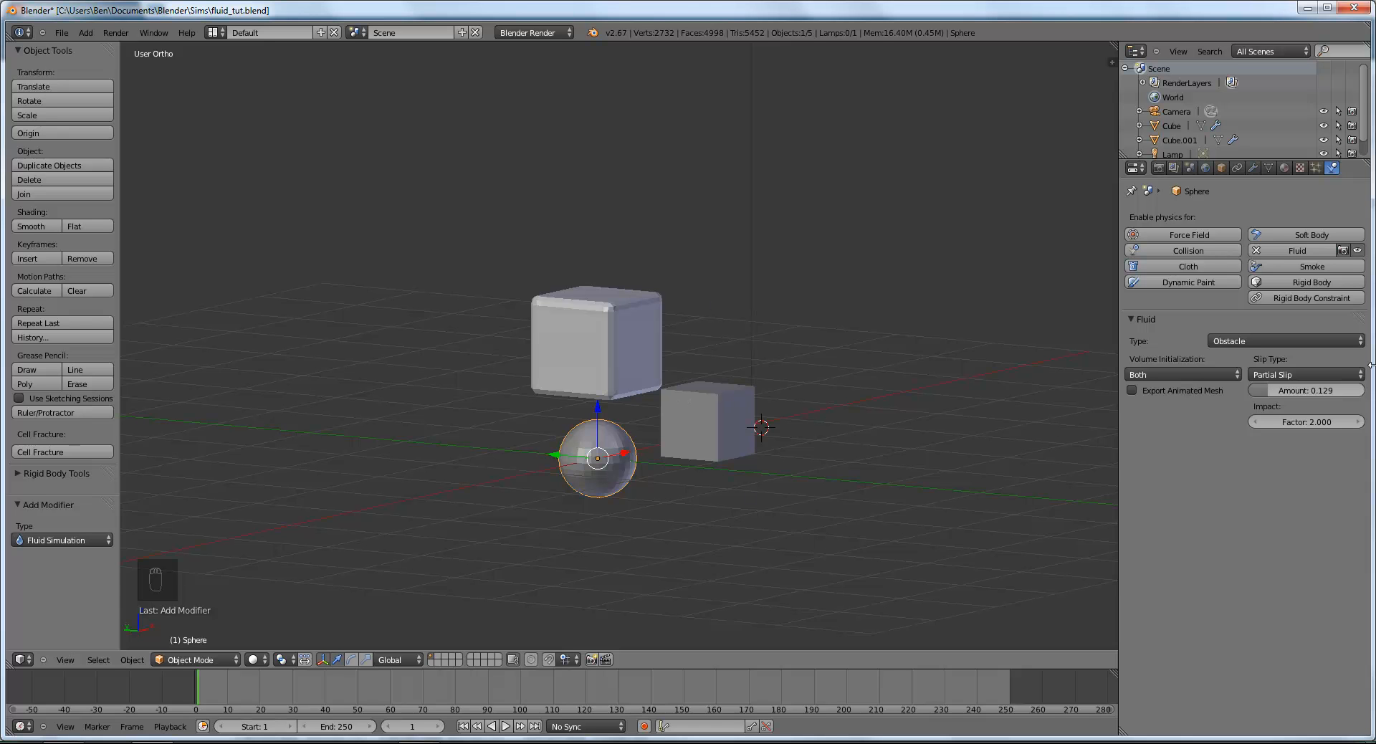
# Step: Switch the small cube's fluid type from Inflow to Fluid and back to Inflow
pyautogui.click(1283, 341)
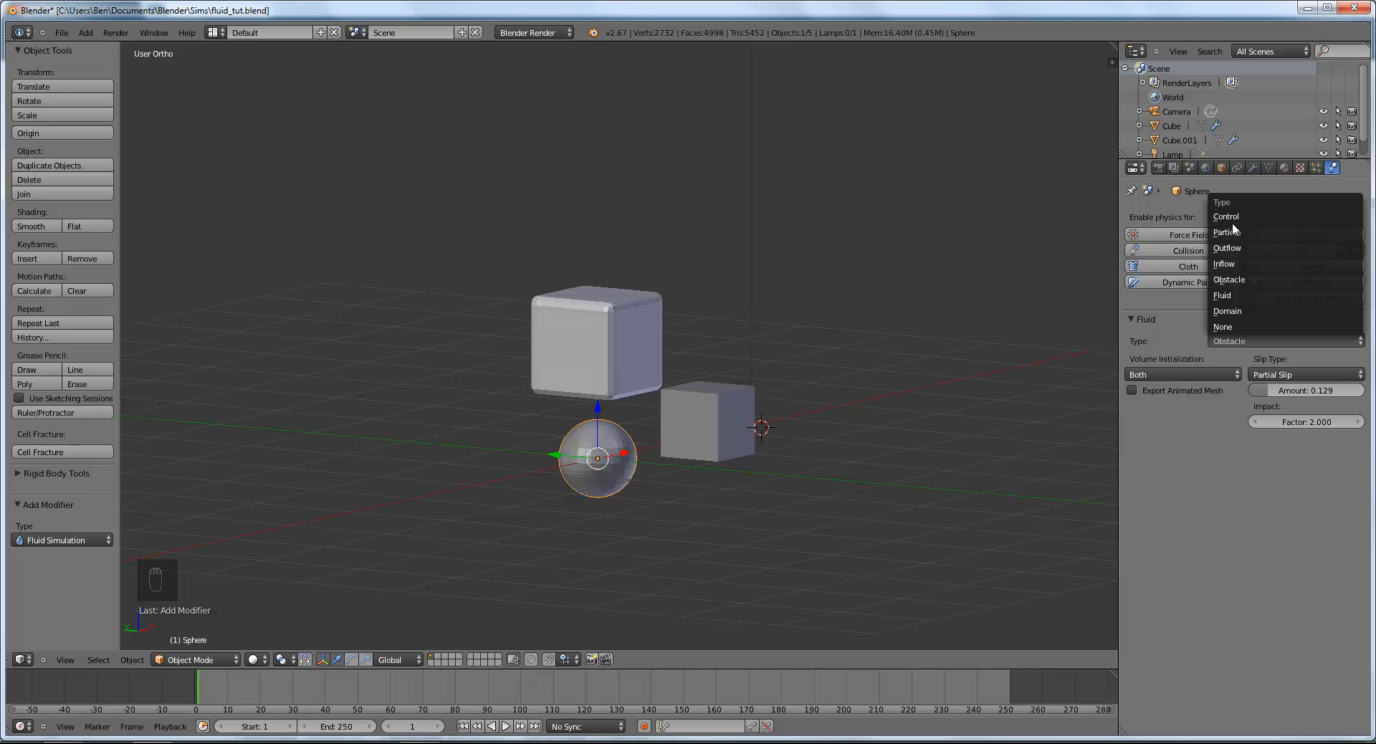
pyautogui.rightClick(732, 392)
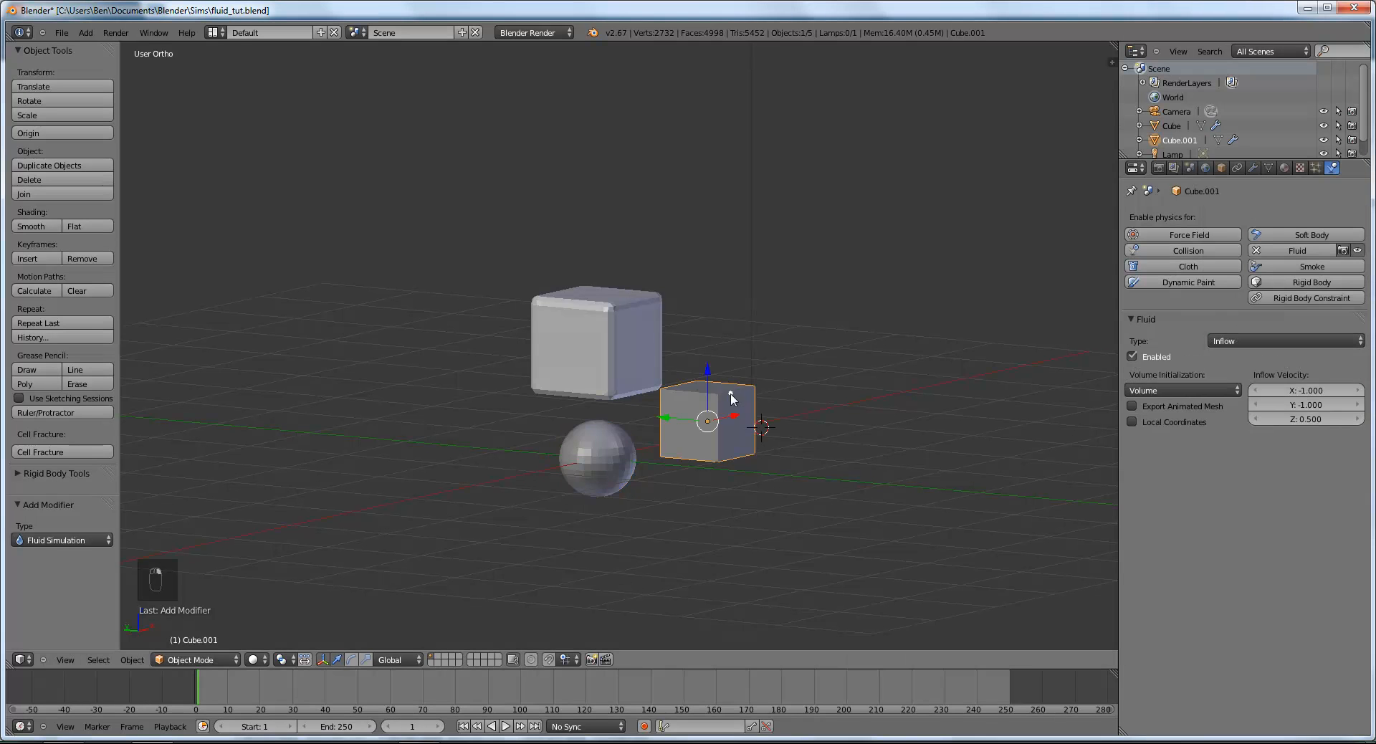
pyautogui.click(1253, 341)
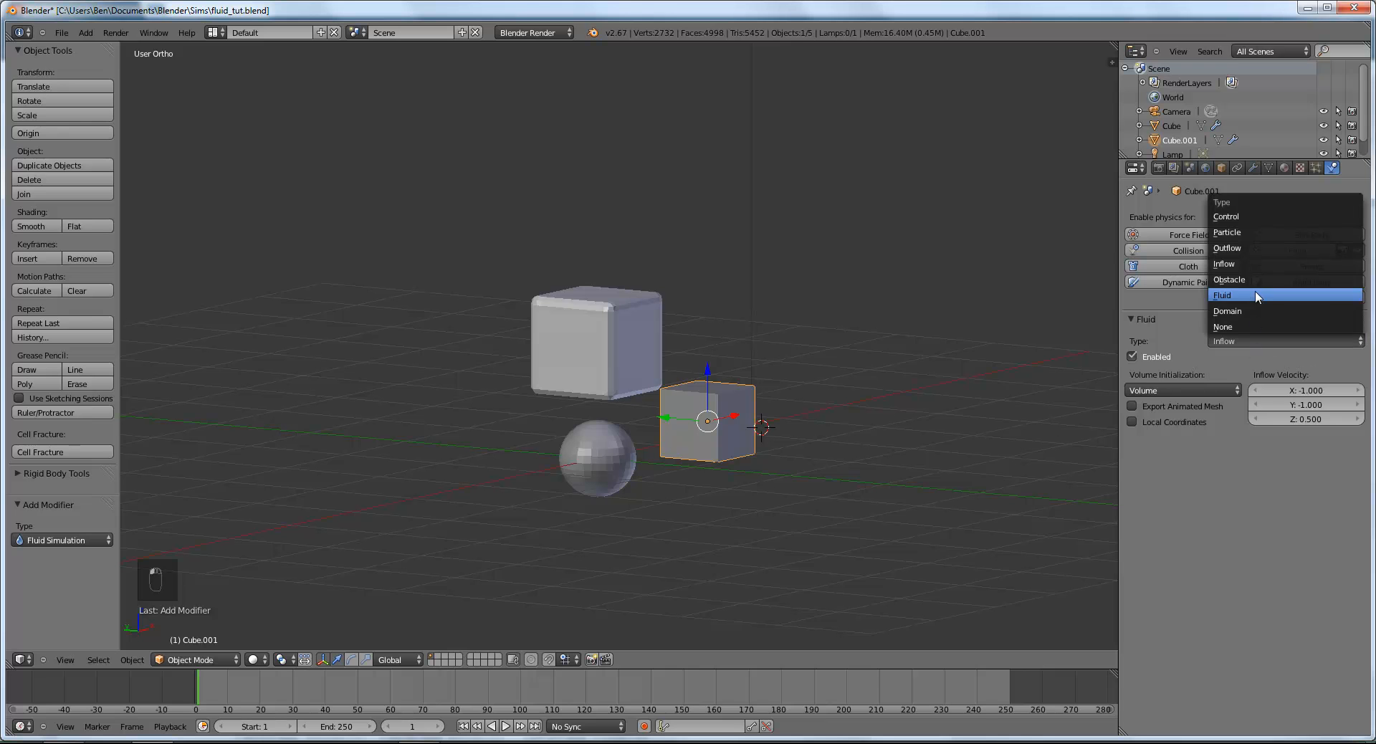
pyautogui.click(1256, 295)
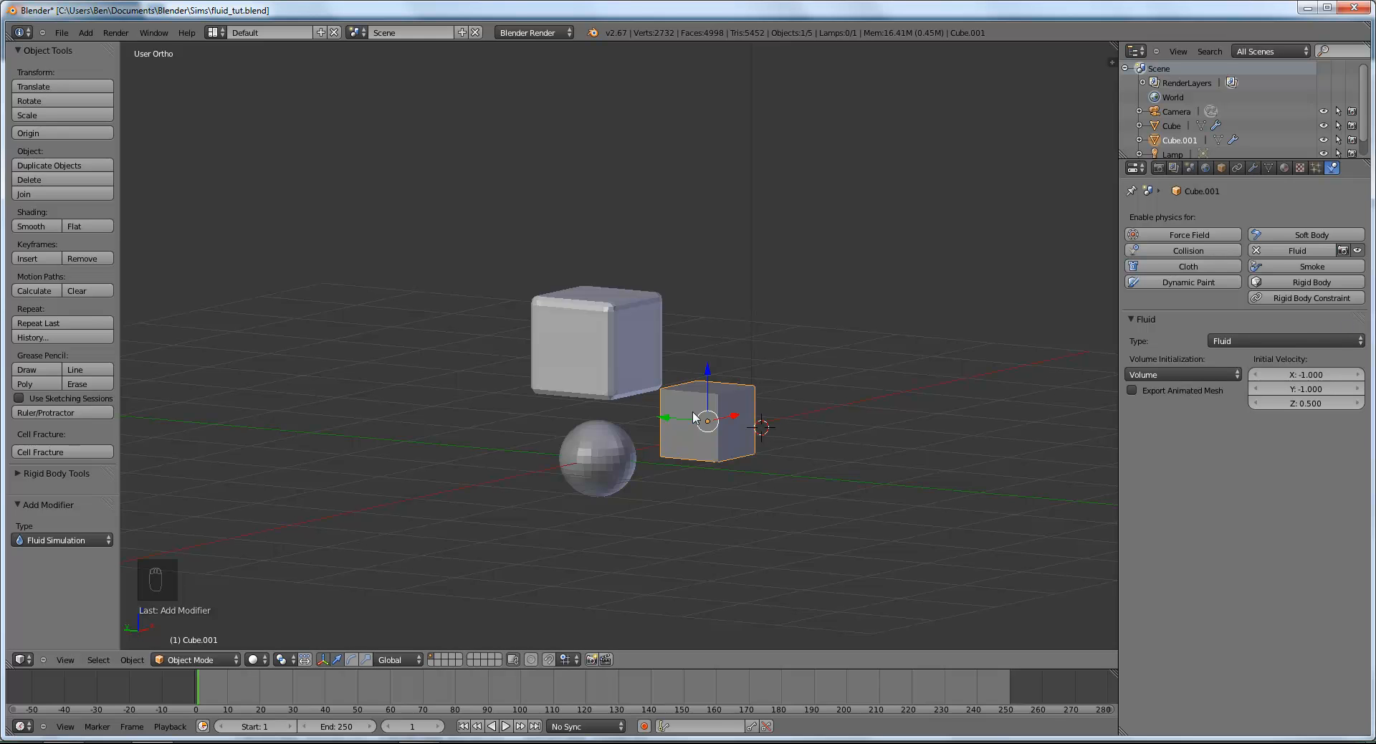
pyautogui.click(1290, 342)
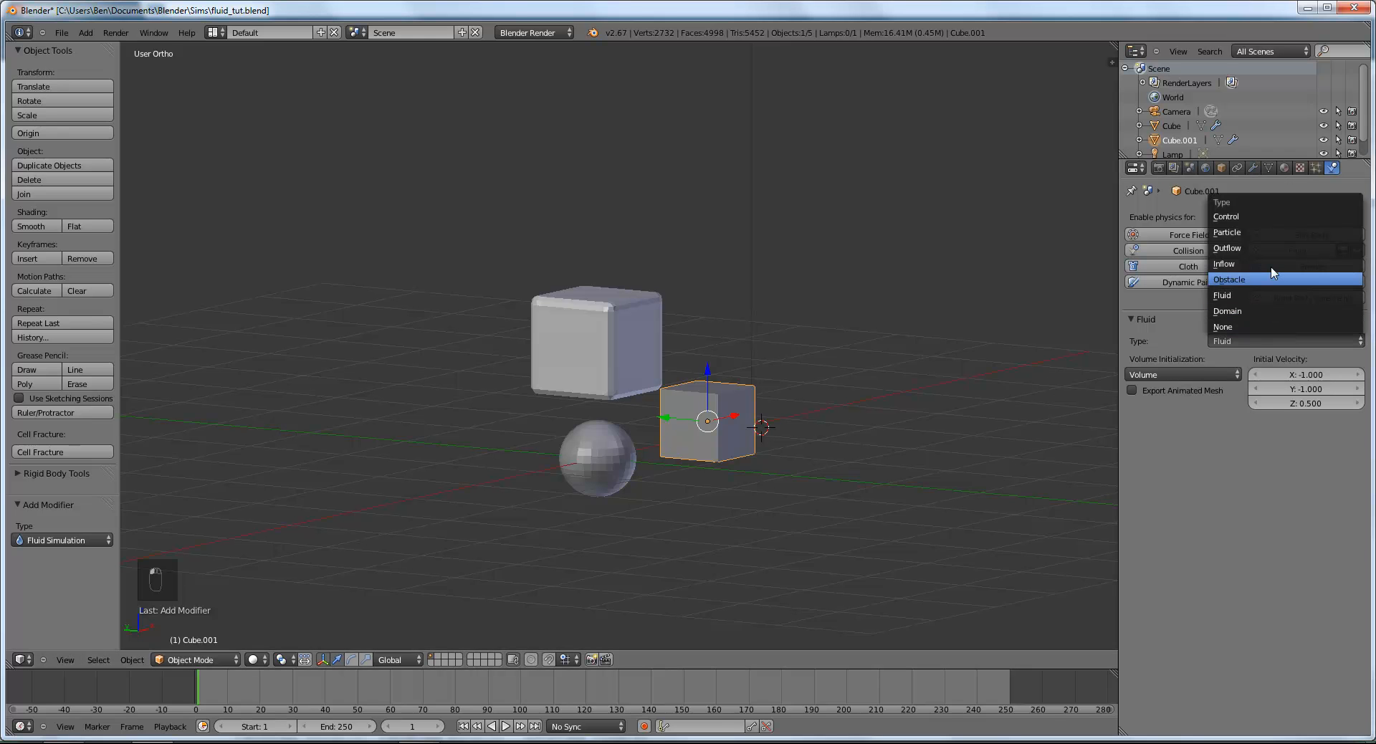
pyautogui.click(1273, 277)
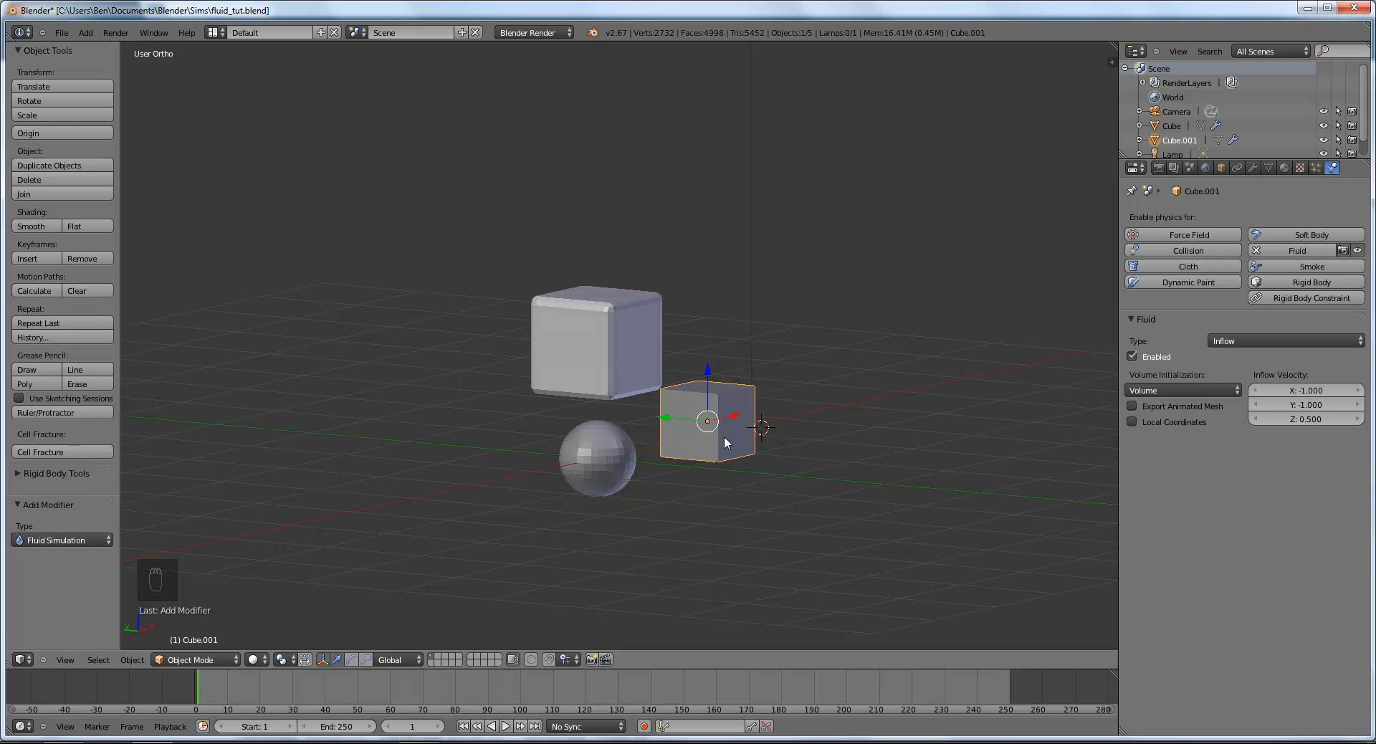
pyautogui.moveTo(1009, 436); pyautogui.dragTo(645, 402, button='middle')
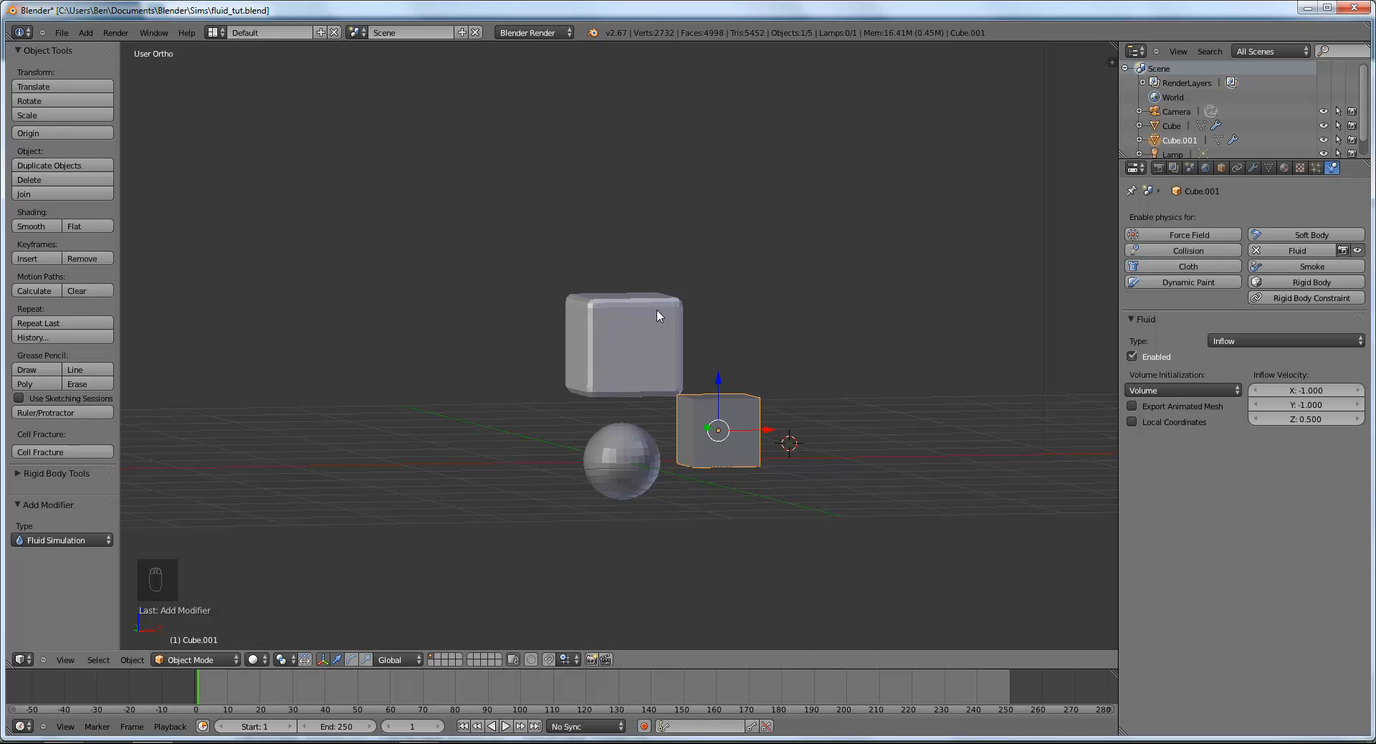
pyautogui.moveTo(659, 316)
pyautogui.mouseDown()
pyautogui.moveTo(631, 358)
pyautogui.moveTo(639, 333)
pyautogui.mouseUp()
pyautogui.hotkey('ctrl', 'z')
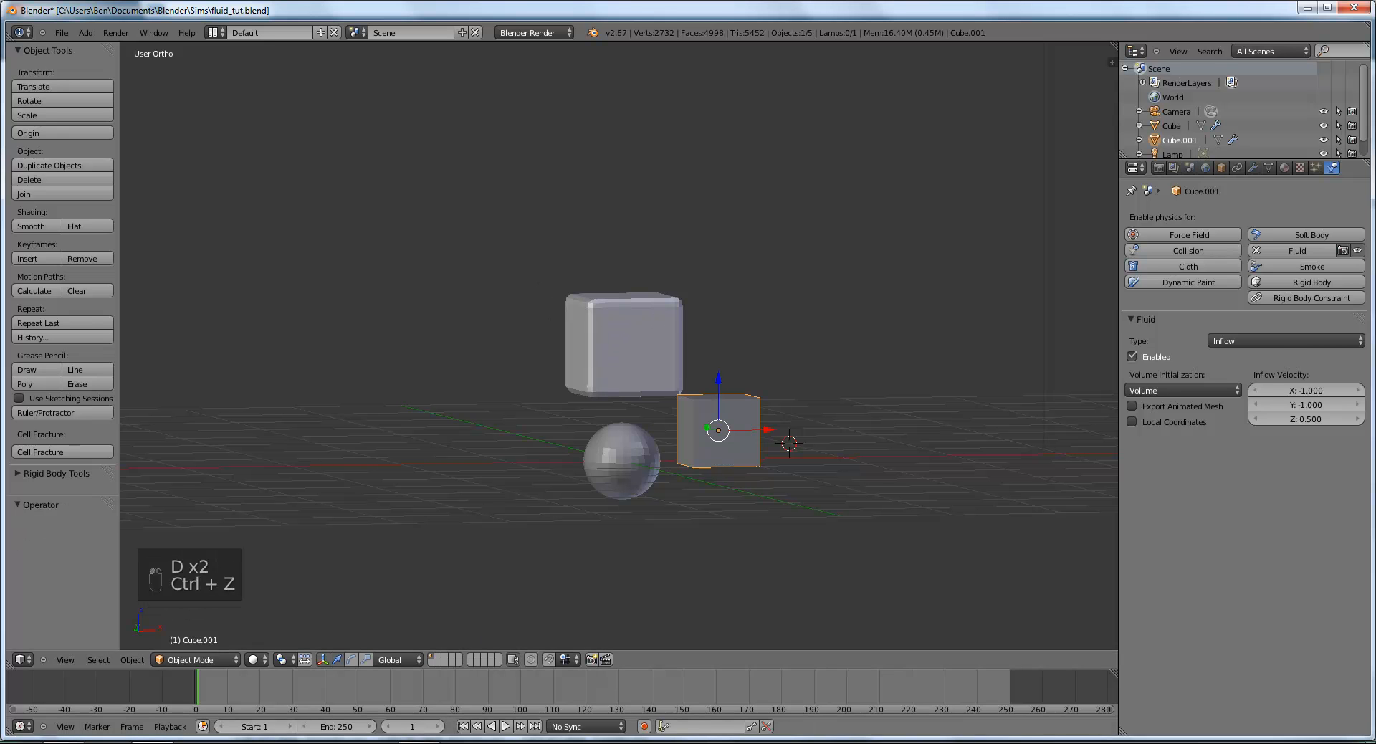
# Step: Scrub the existing simulation to about frame 13, inspect the fluid around the sphere, and return to the first frame
pyautogui.moveTo(204, 680); pyautogui.dragTo(221, 682)
pyautogui.click(236, 683)
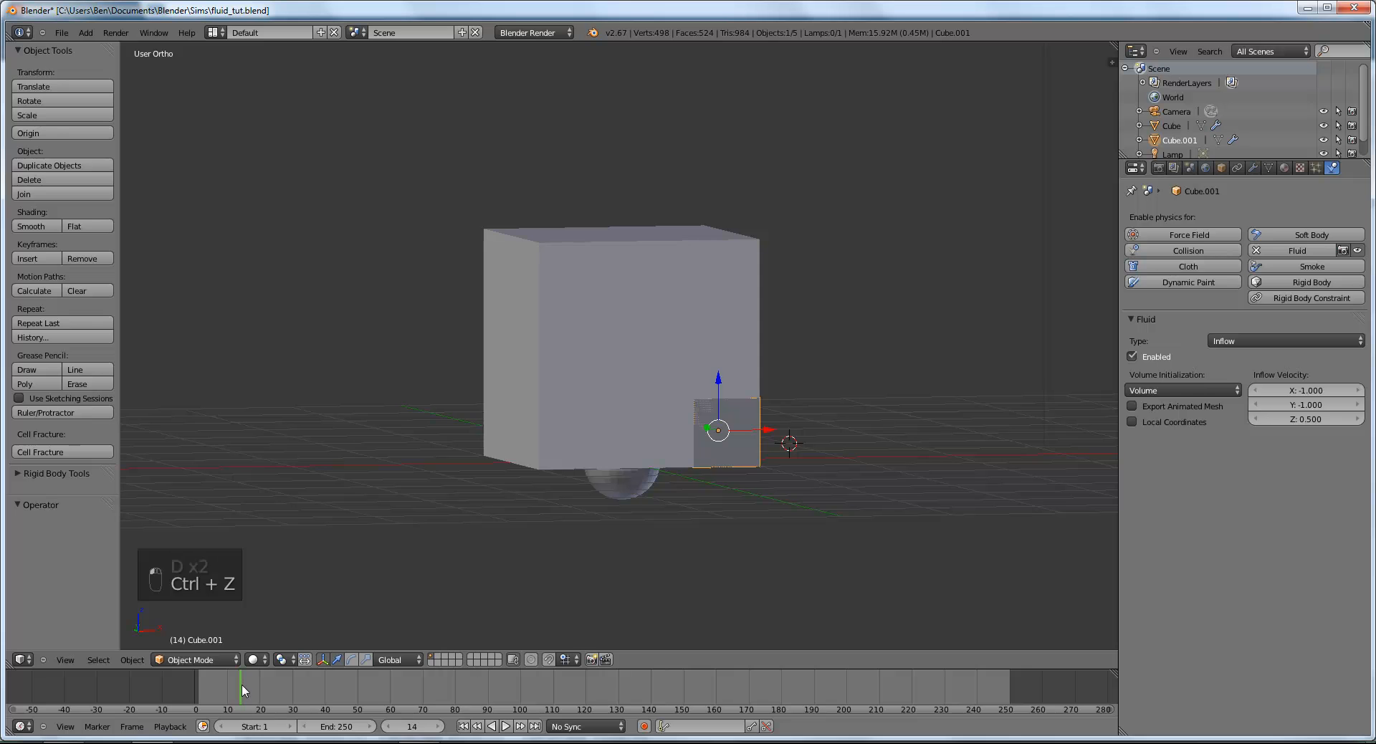
pyautogui.moveTo(518, 542); pyautogui.dragTo(777, 430, button='middle')
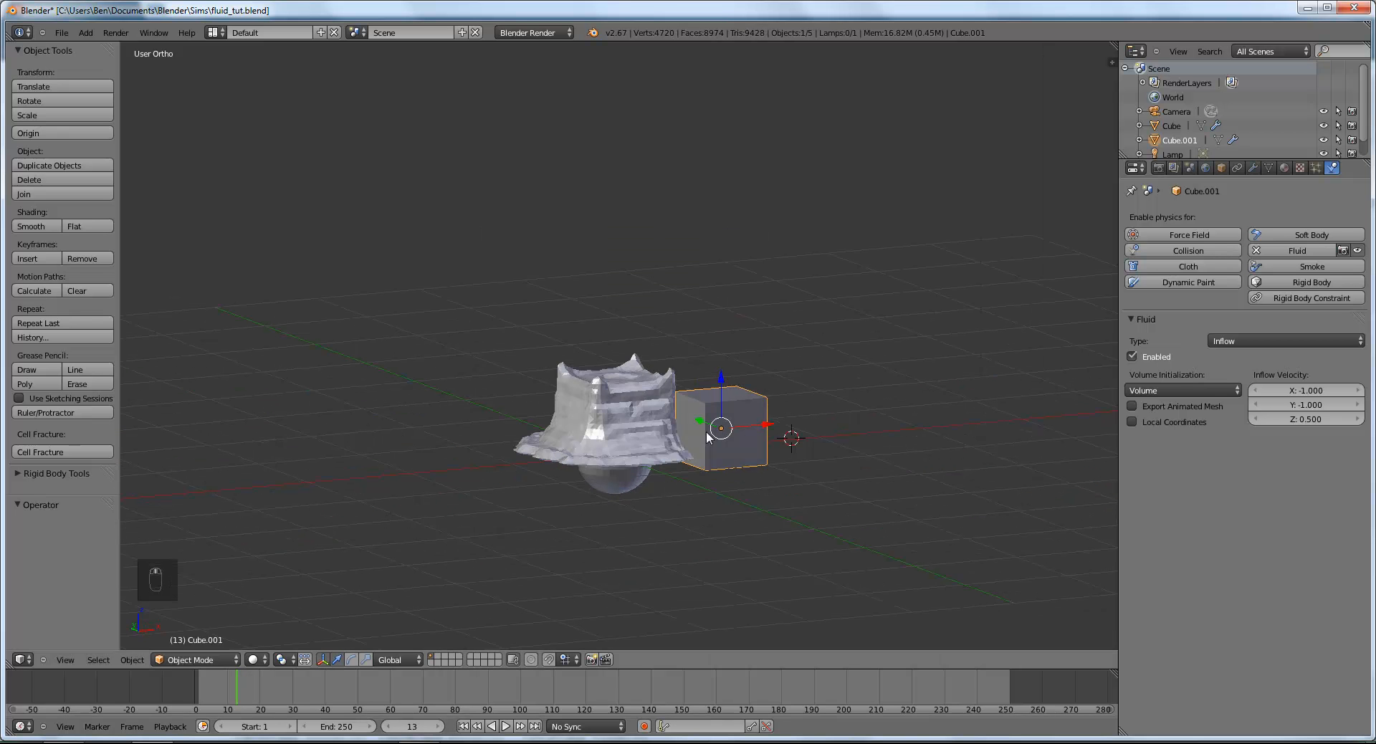
pyautogui.click(465, 727)
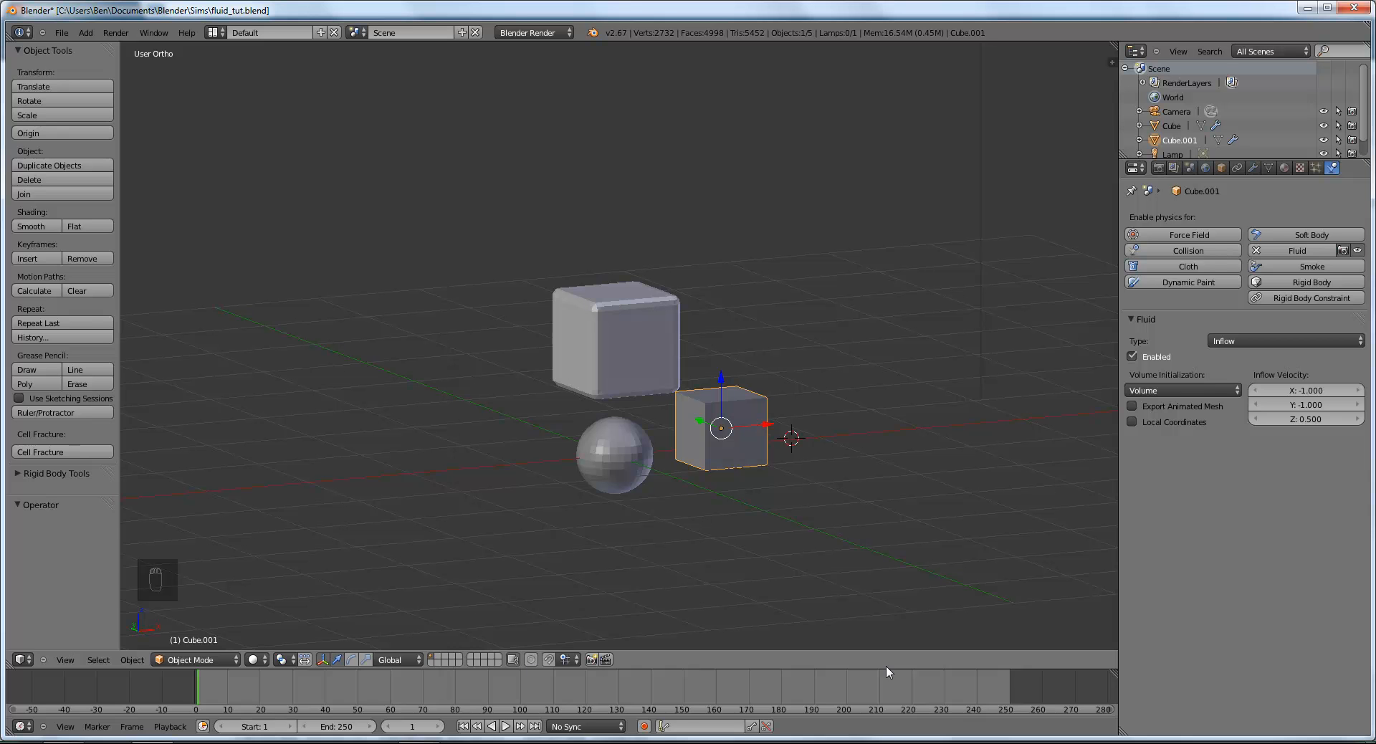
# Step: Select the domain object and browse for its cache location to the Blender\Sims\fluid folder
pyautogui.rightClick(648, 290)
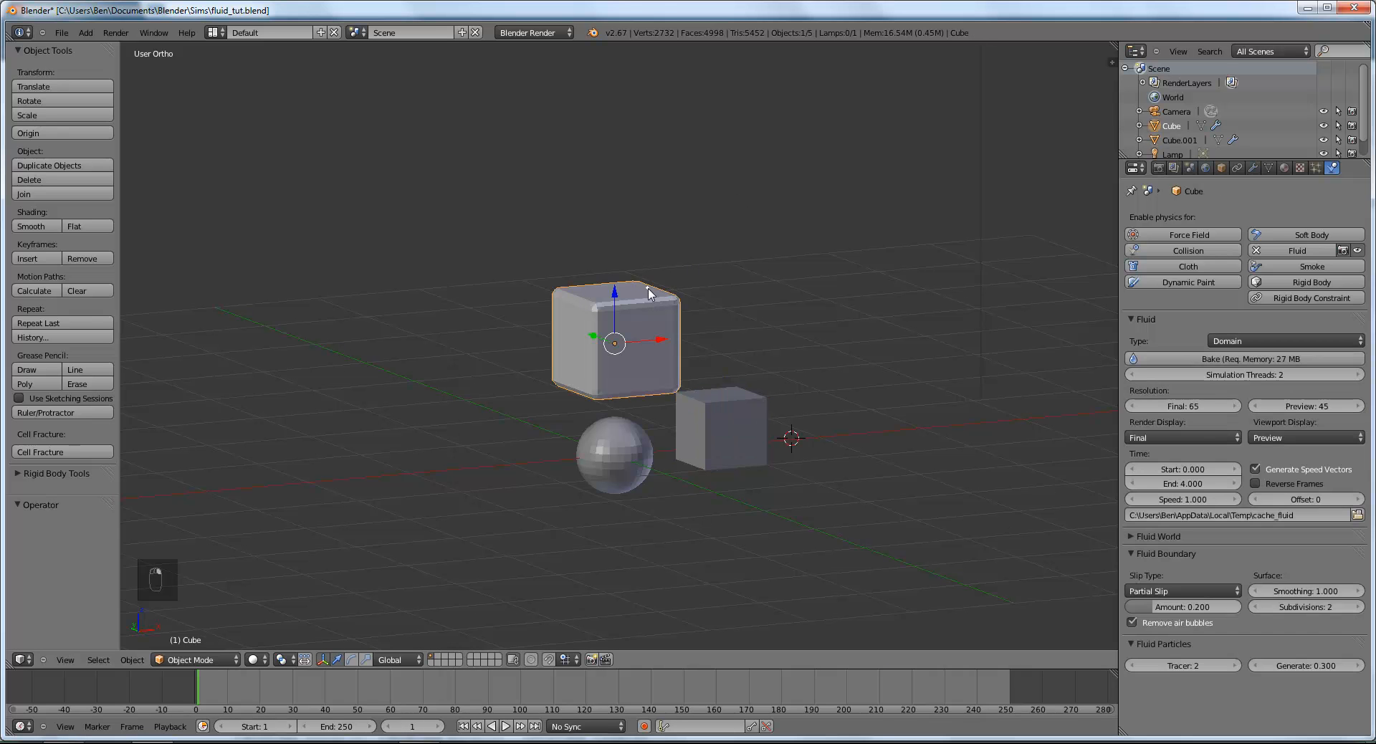
pyautogui.click(1356, 514)
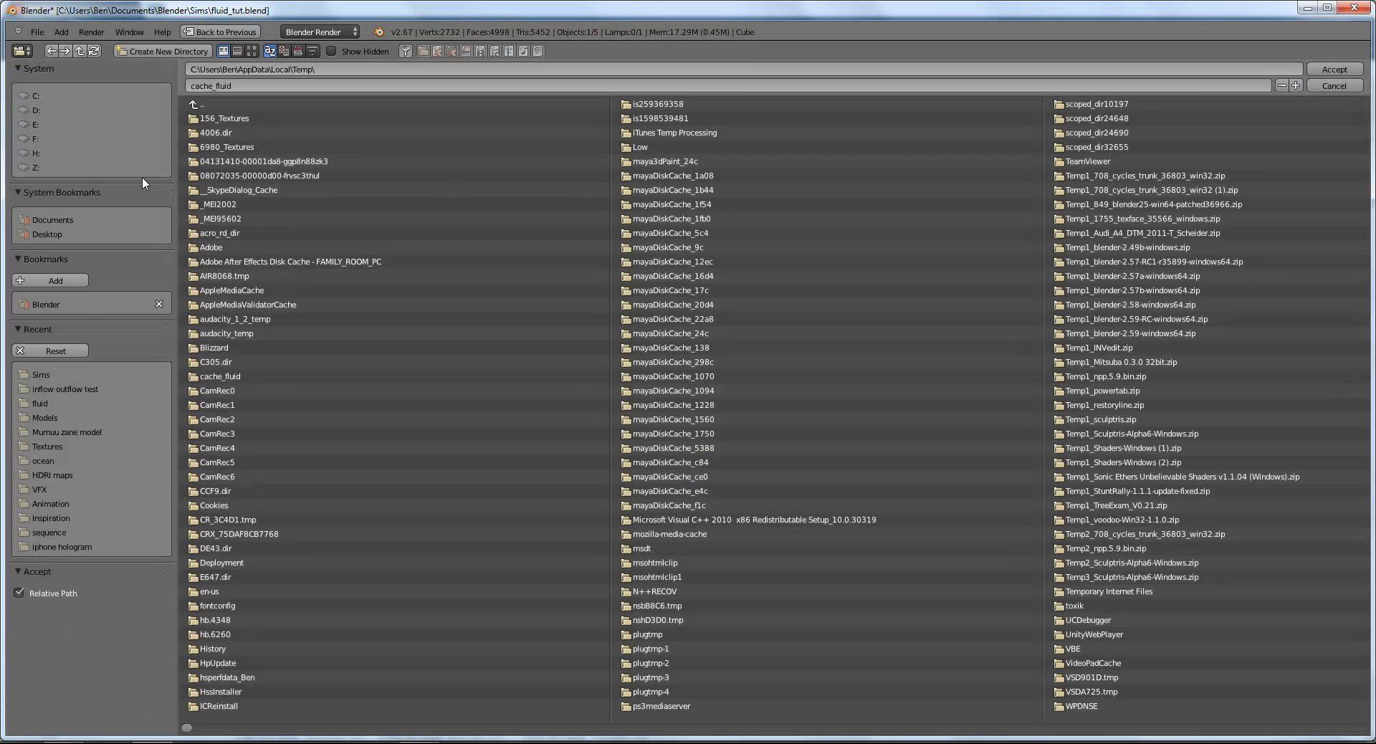
pyautogui.click(119, 305)
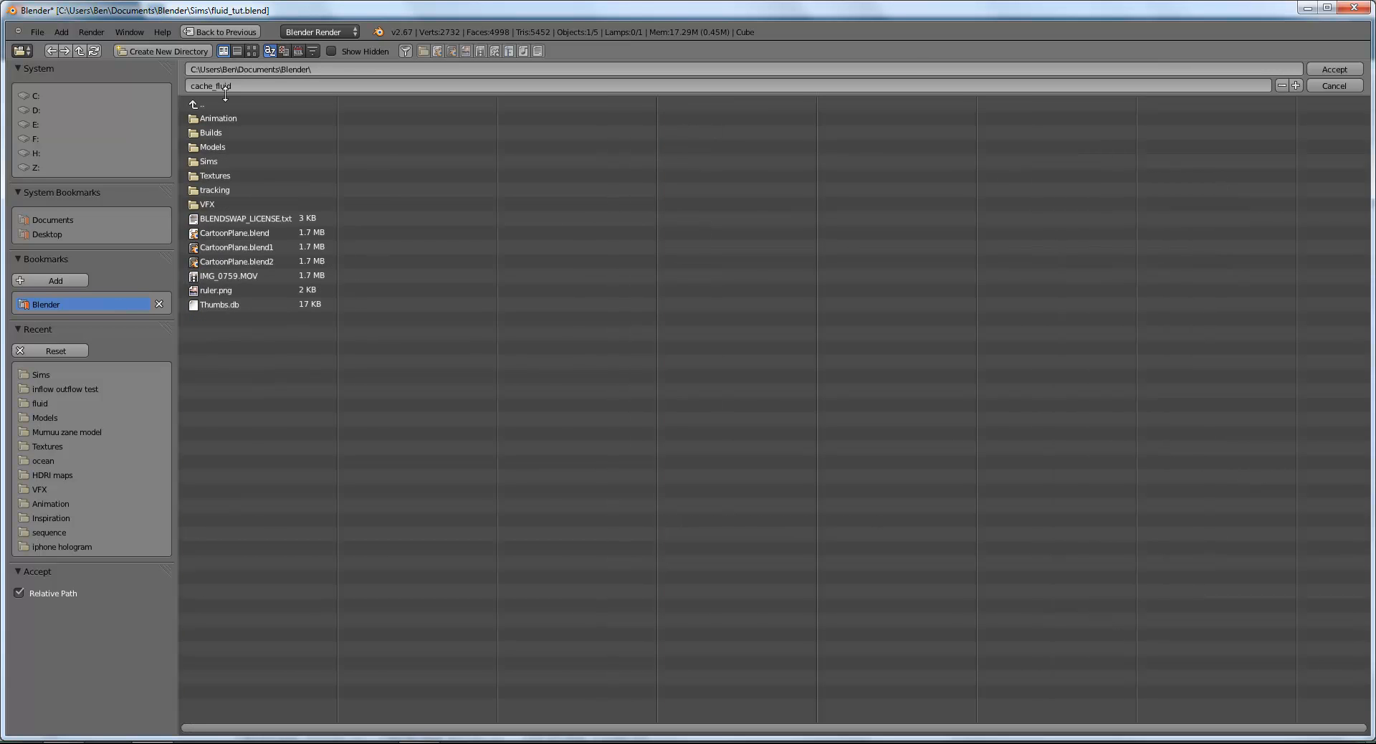
pyautogui.click(227, 163)
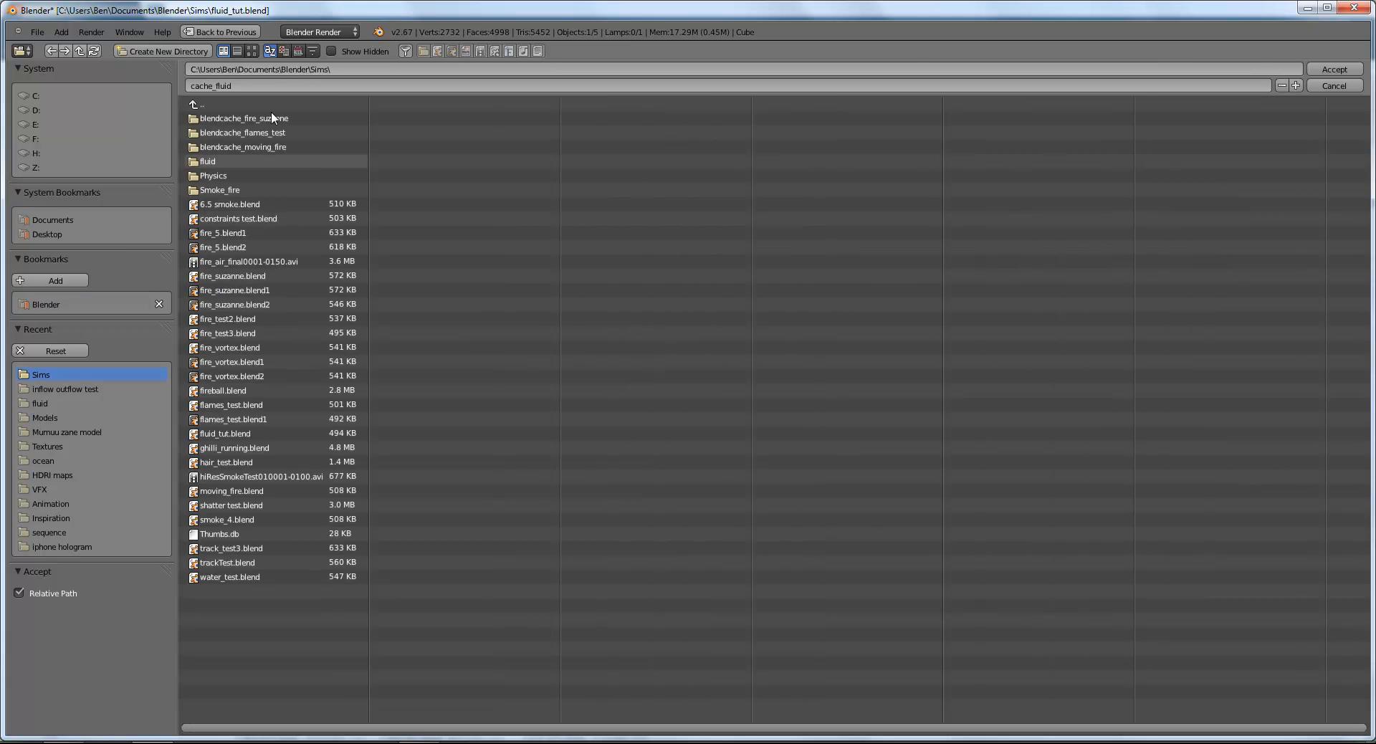
pyautogui.click(231, 164)
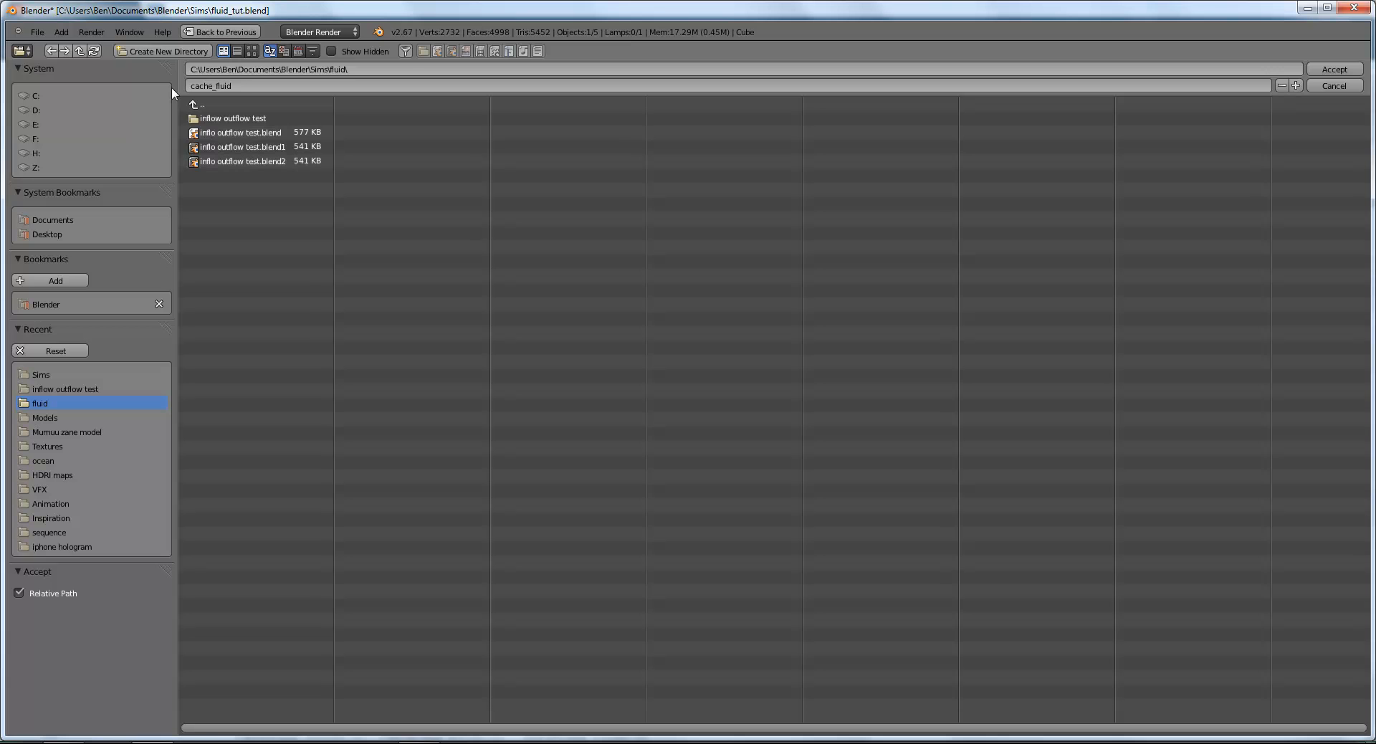
# Step: Create a directory named "fluid tut" in the fluid folder and accept it as the domain's cache location
pyautogui.click(153, 50)
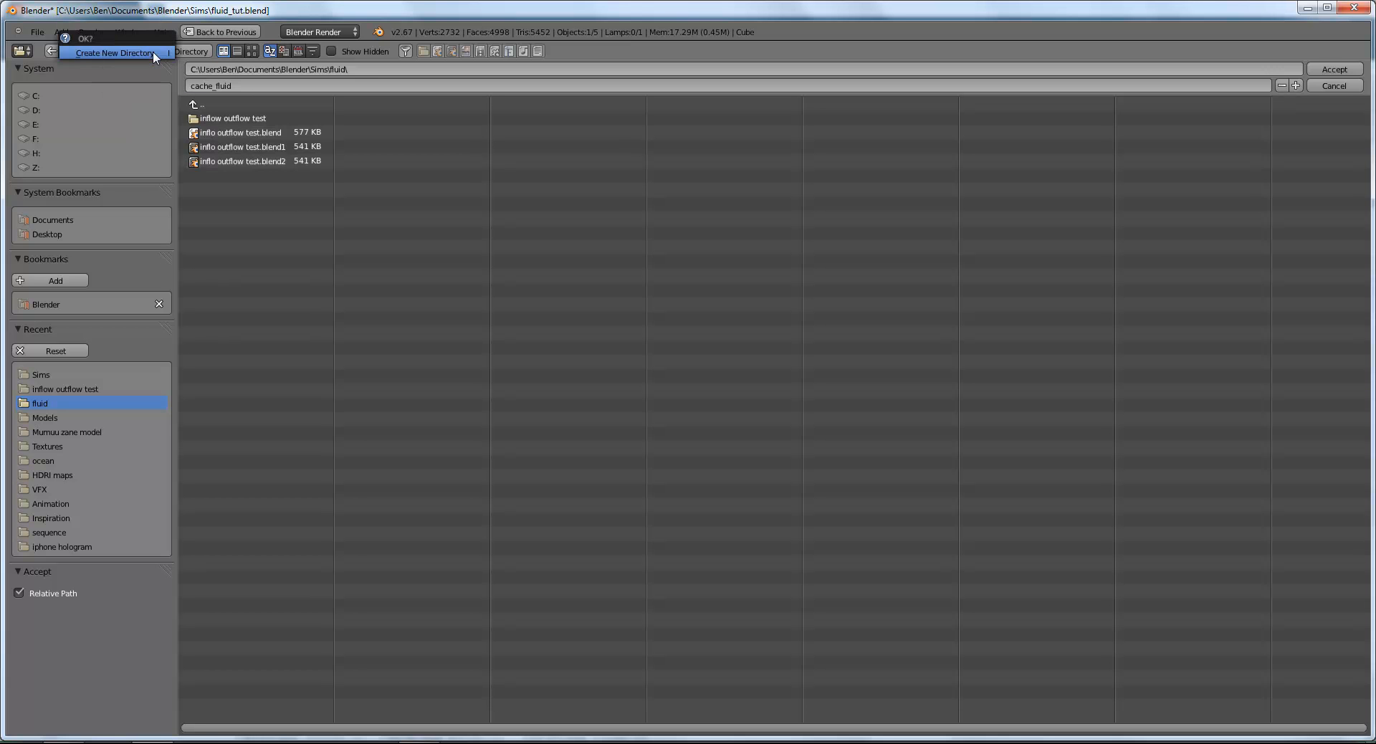
pyautogui.click(152, 50)
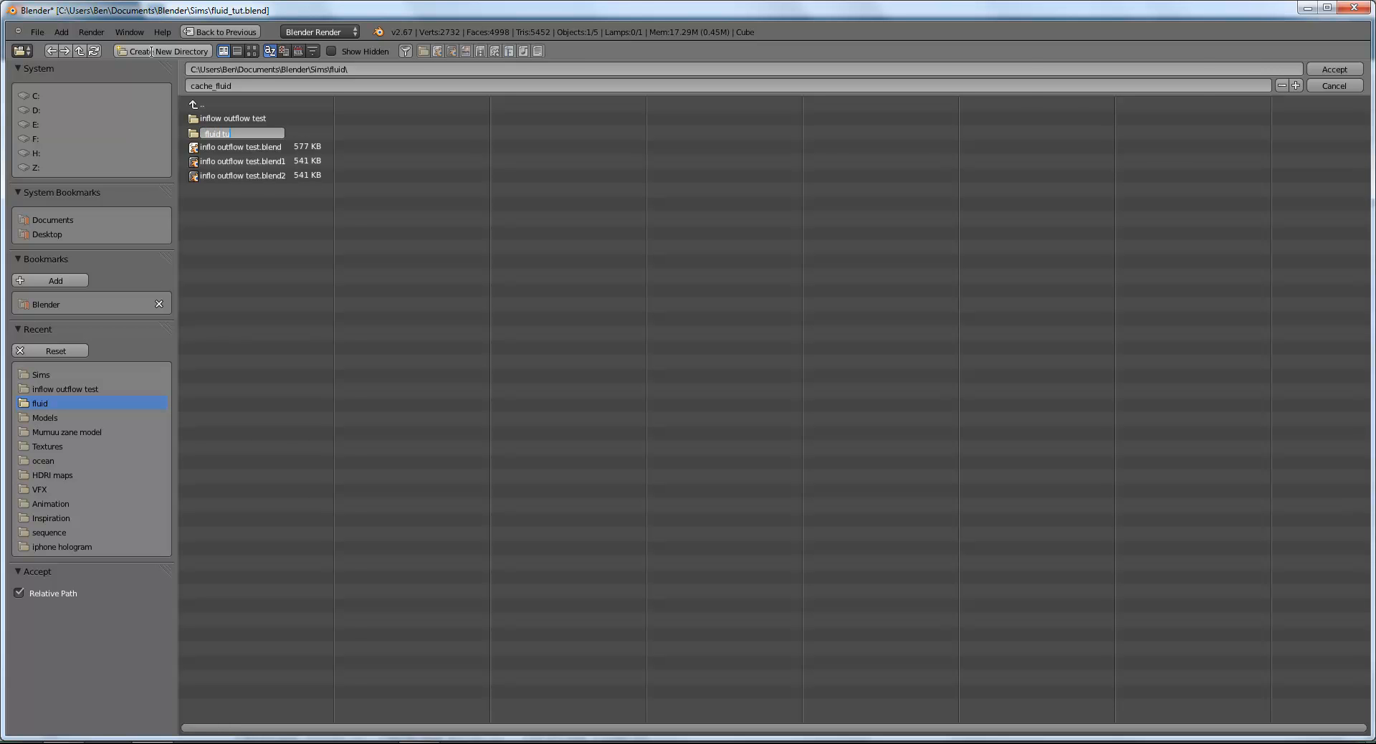
pyautogui.write('t')
pyautogui.press('Return')
pyautogui.click(256, 119)
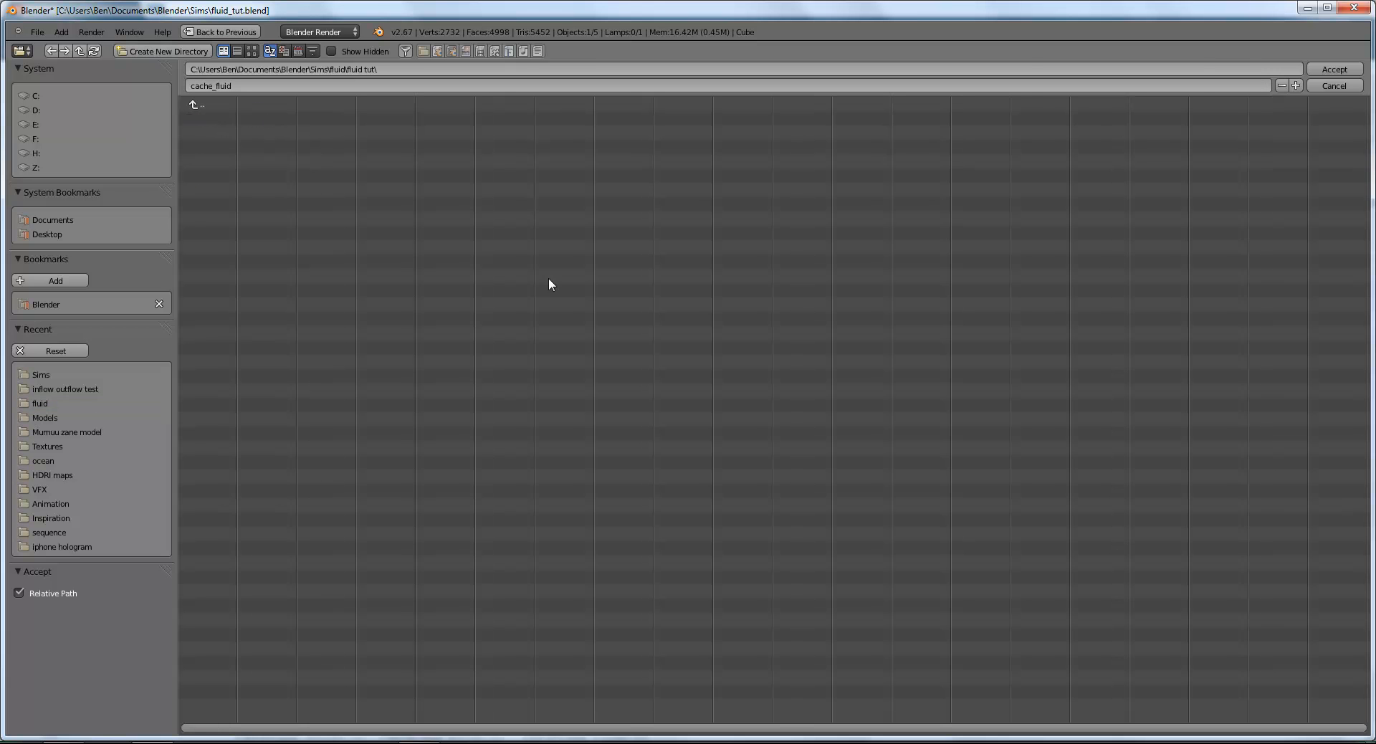
pyautogui.click(1334, 69)
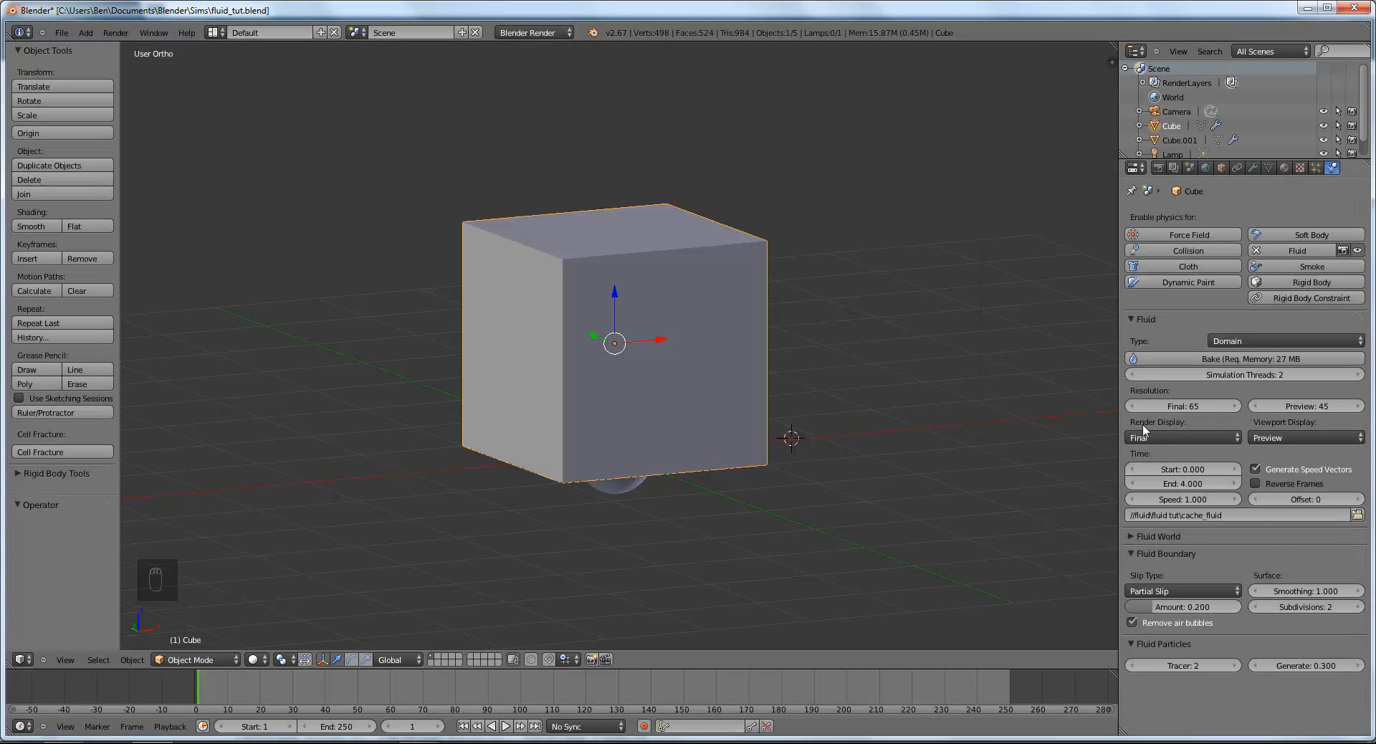
# Step: Set the domain's final resolution to 85, and check the small cube's inflow settings before reselecting the domain
pyautogui.click(1179, 409)
pyautogui.press('Return')
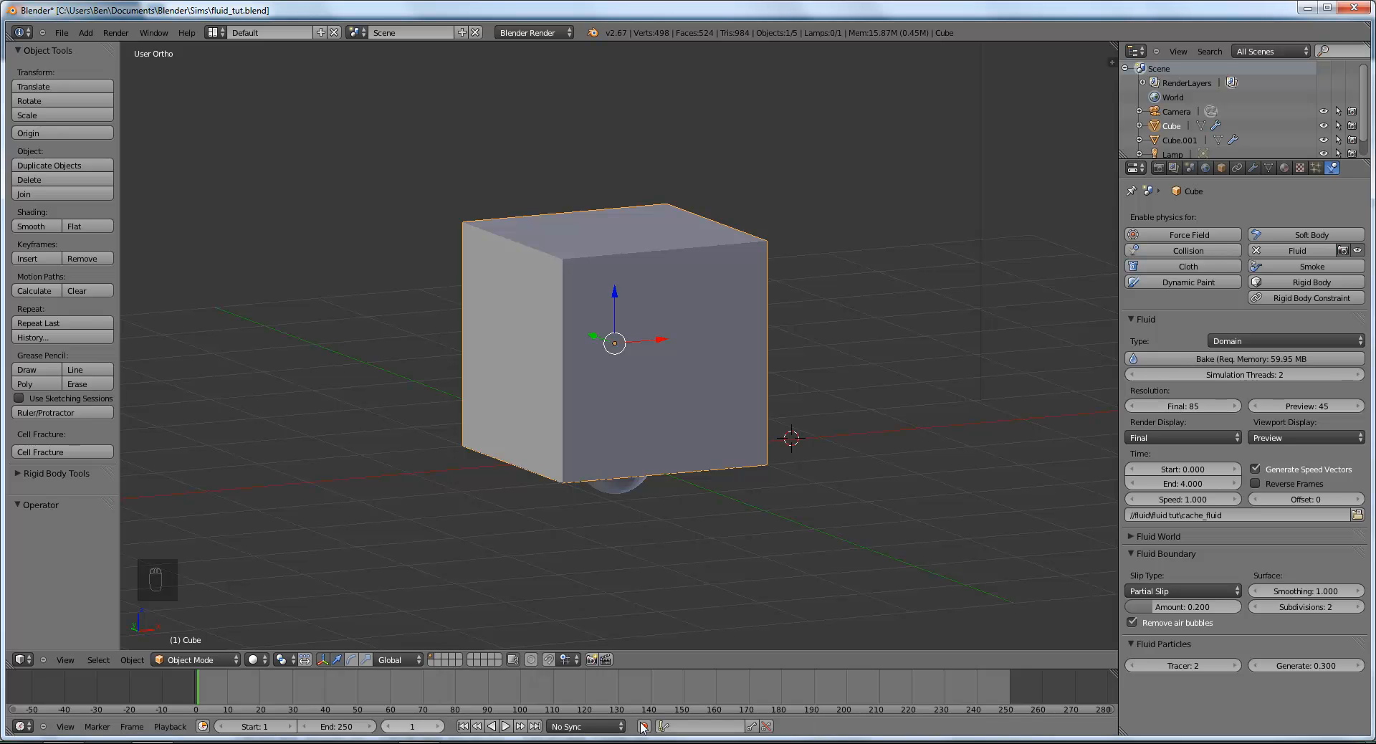
pyautogui.moveTo(719, 450); pyautogui.dragTo(841, 512, button='middle')
pyautogui.scroll(6, 890, 482)
pyautogui.scroll(-3, 956, 485)
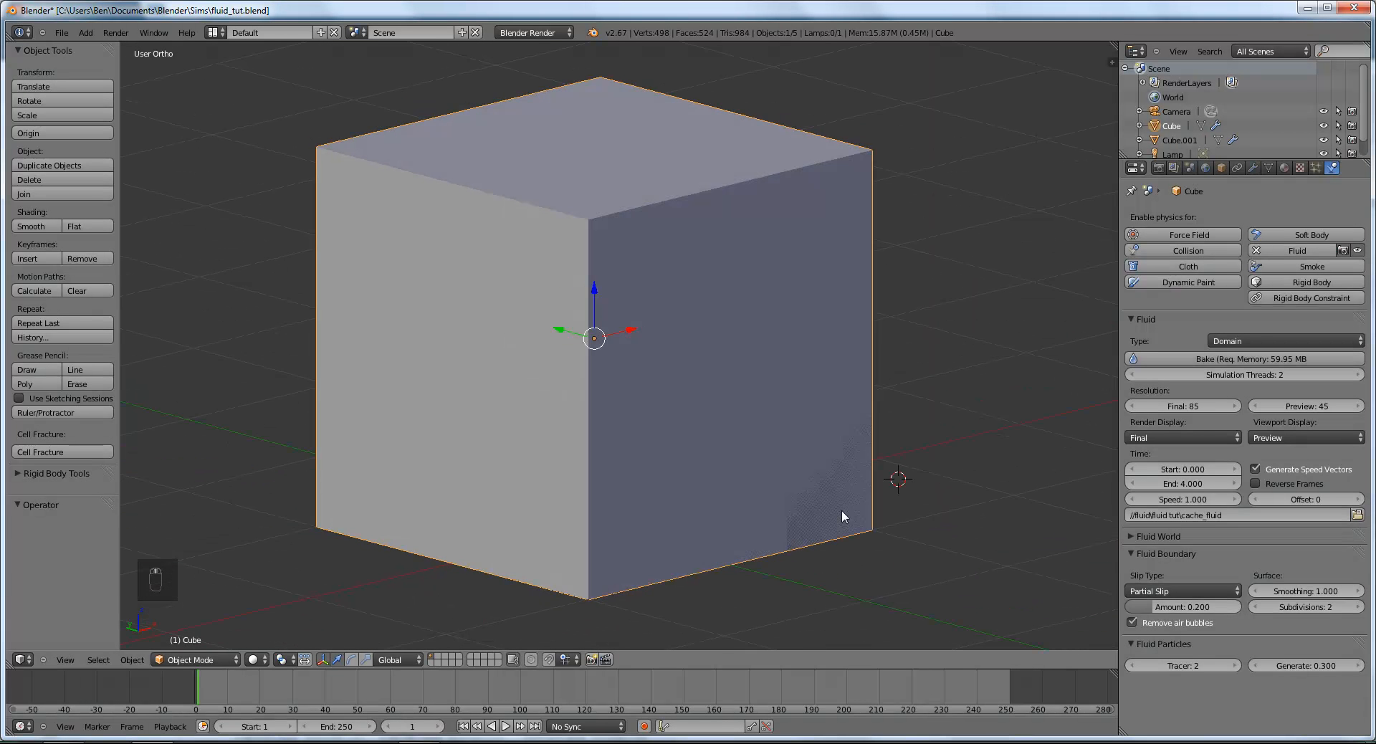
pyautogui.rightClick(847, 507)
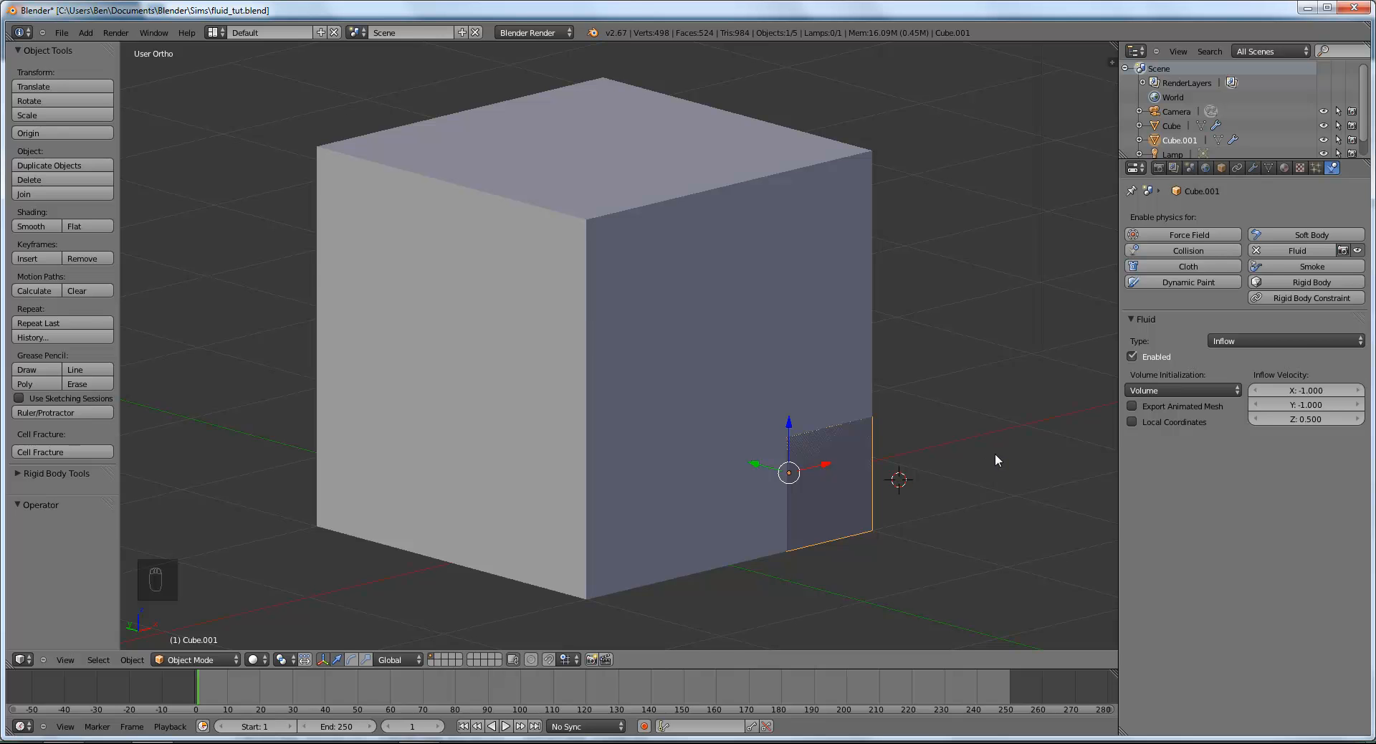
pyautogui.rightClick(694, 328)
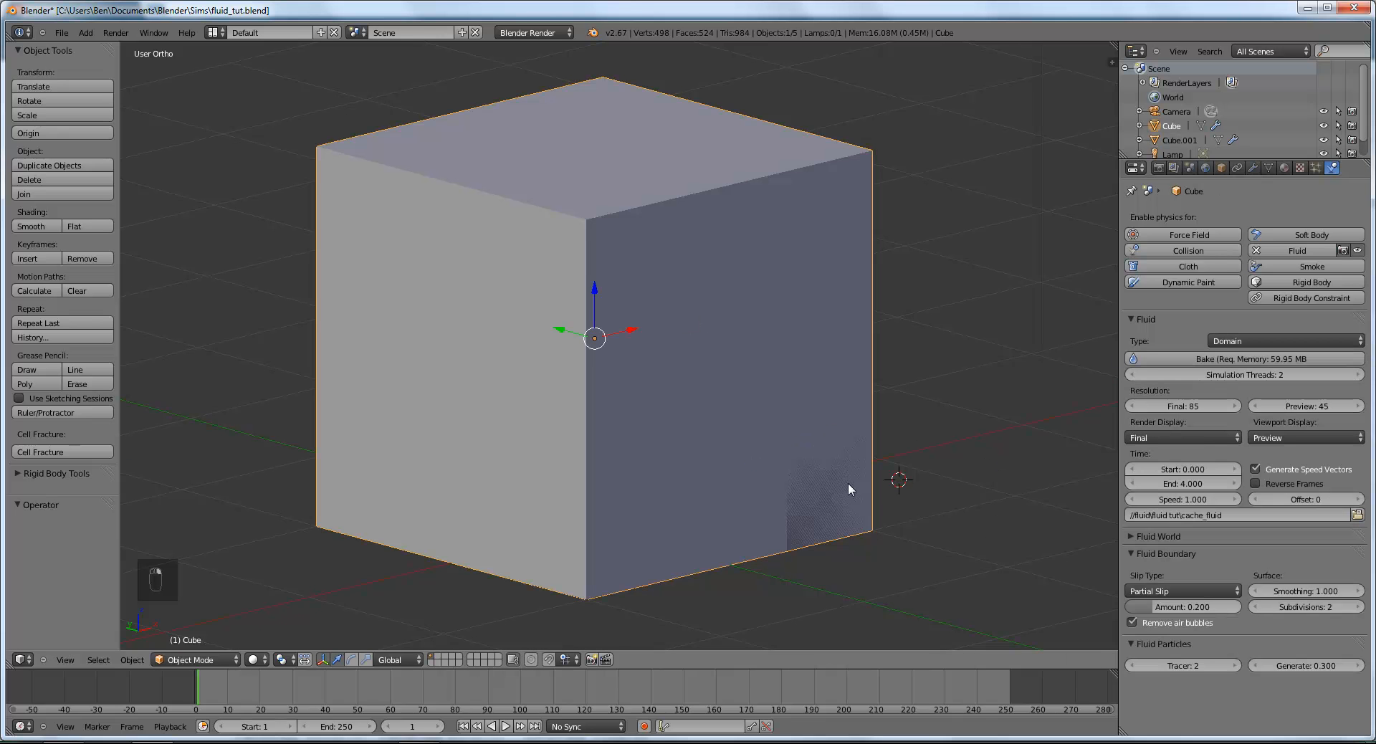
# Step: Scrub the baked simulation to frame 46 and examine the fluid surface closely from several angles
pyautogui.moveTo(853, 483); pyautogui.dragTo(927, 496, button='middle')
pyautogui.moveTo(986, 388); pyautogui.dragTo(972, 390, button='middle')
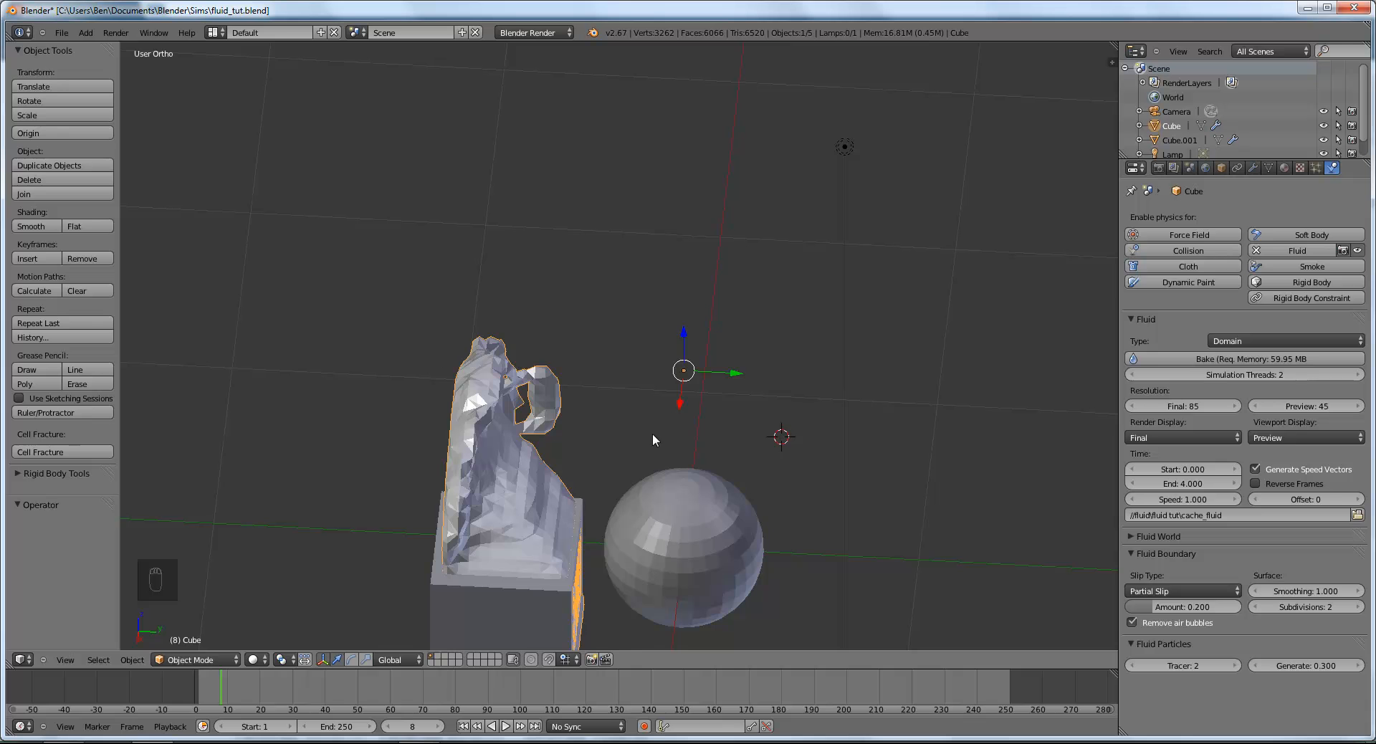
pyautogui.moveTo(832, 367); pyautogui.dragTo(704, 345, button='middle')
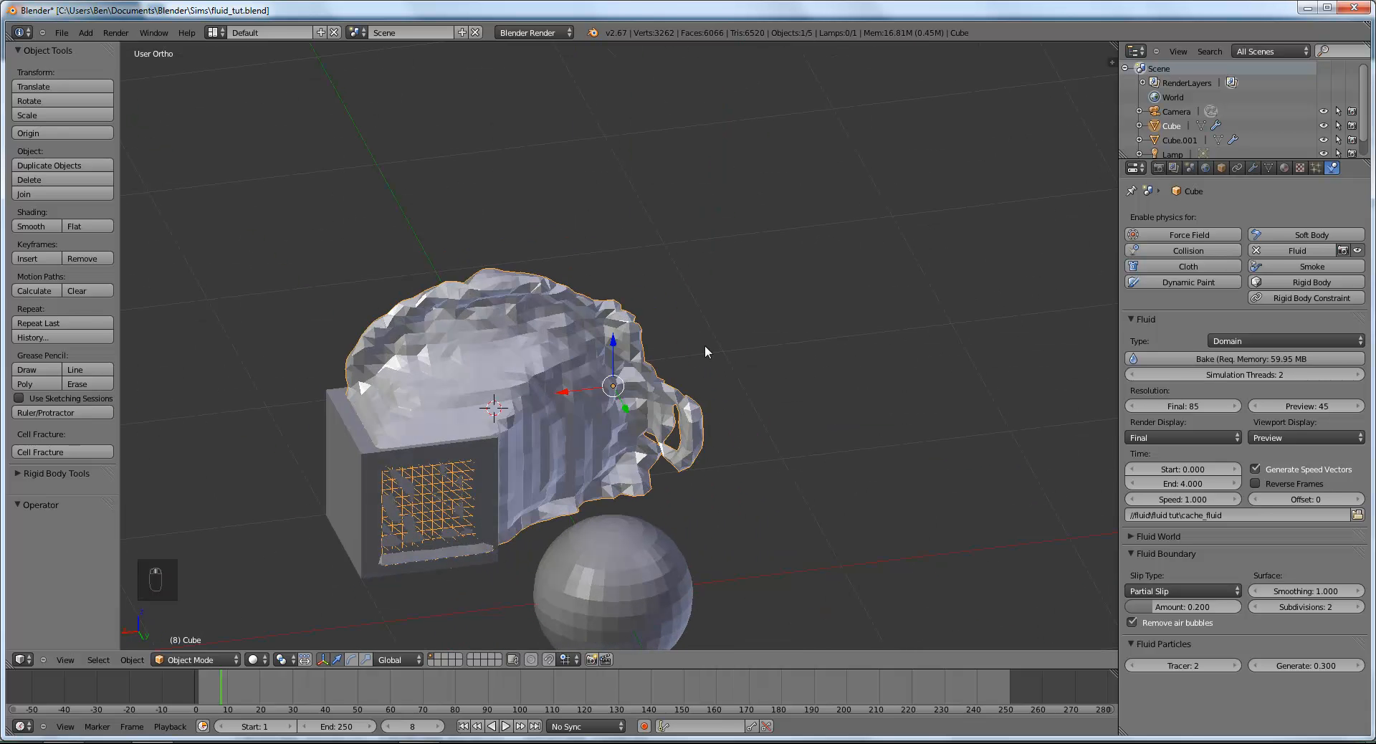
pyautogui.moveTo(221, 690); pyautogui.dragTo(348, 708)
pyautogui.moveTo(578, 541); pyautogui.dragTo(776, 521, button='middle')
pyautogui.rightClick(695, 566)
pyautogui.rightClick(776, 521)
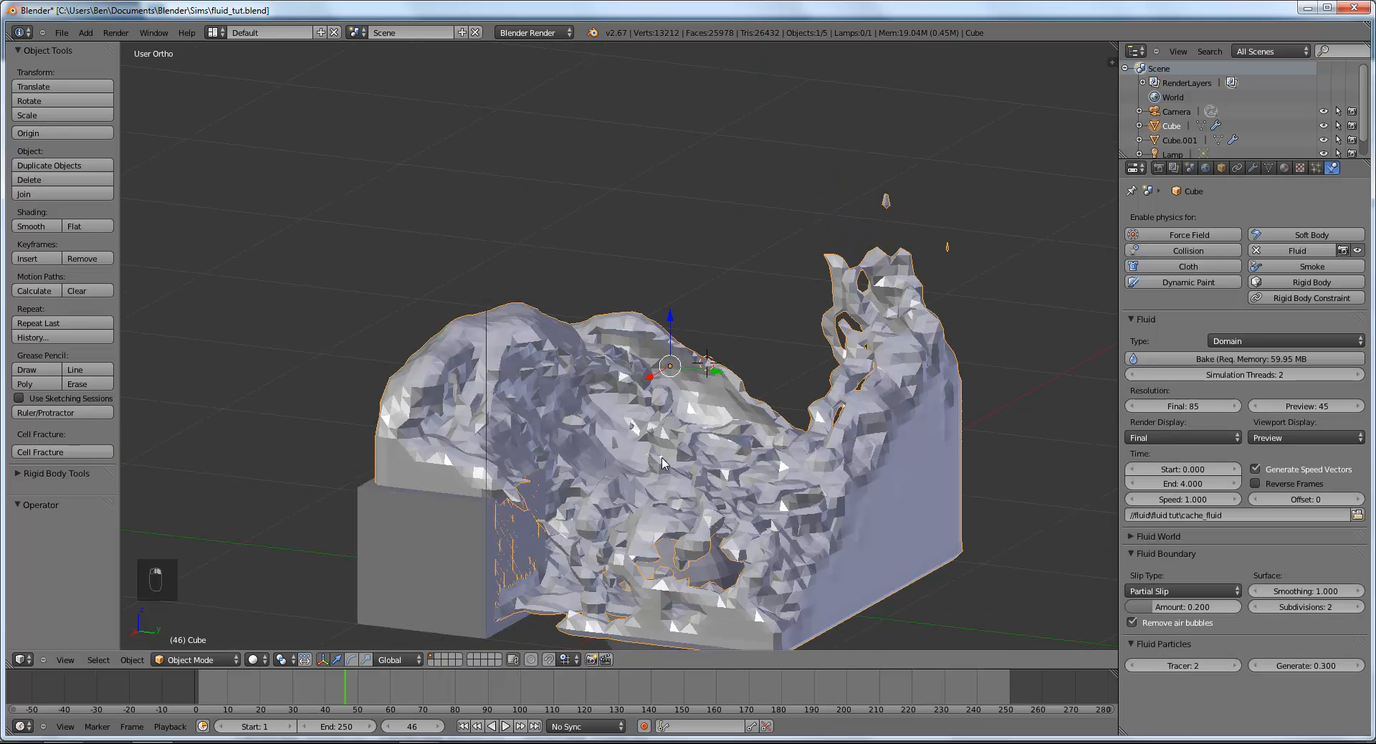
pyautogui.moveTo(712, 294); pyautogui.dragTo(859, 442, button='middle')
pyautogui.scroll(3, 859, 442)
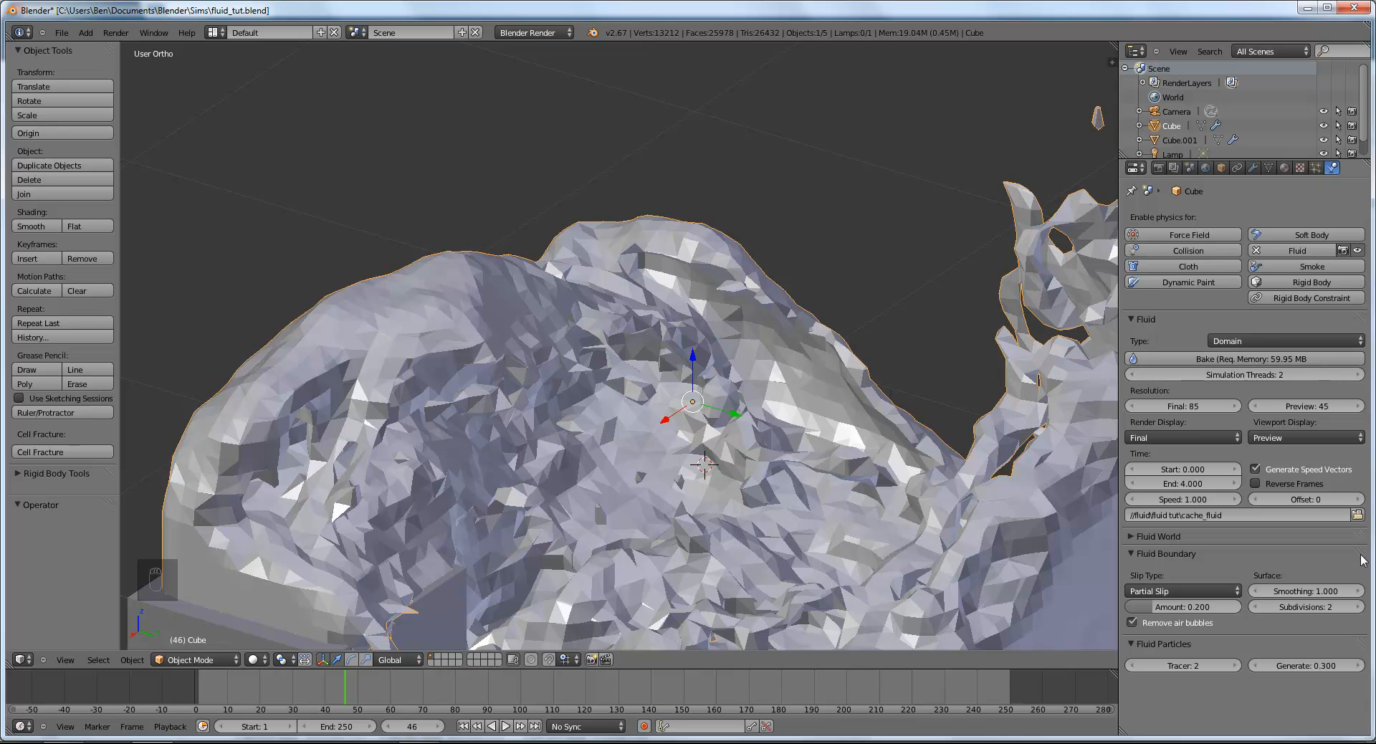
pyautogui.scroll(-1, 829, 508)
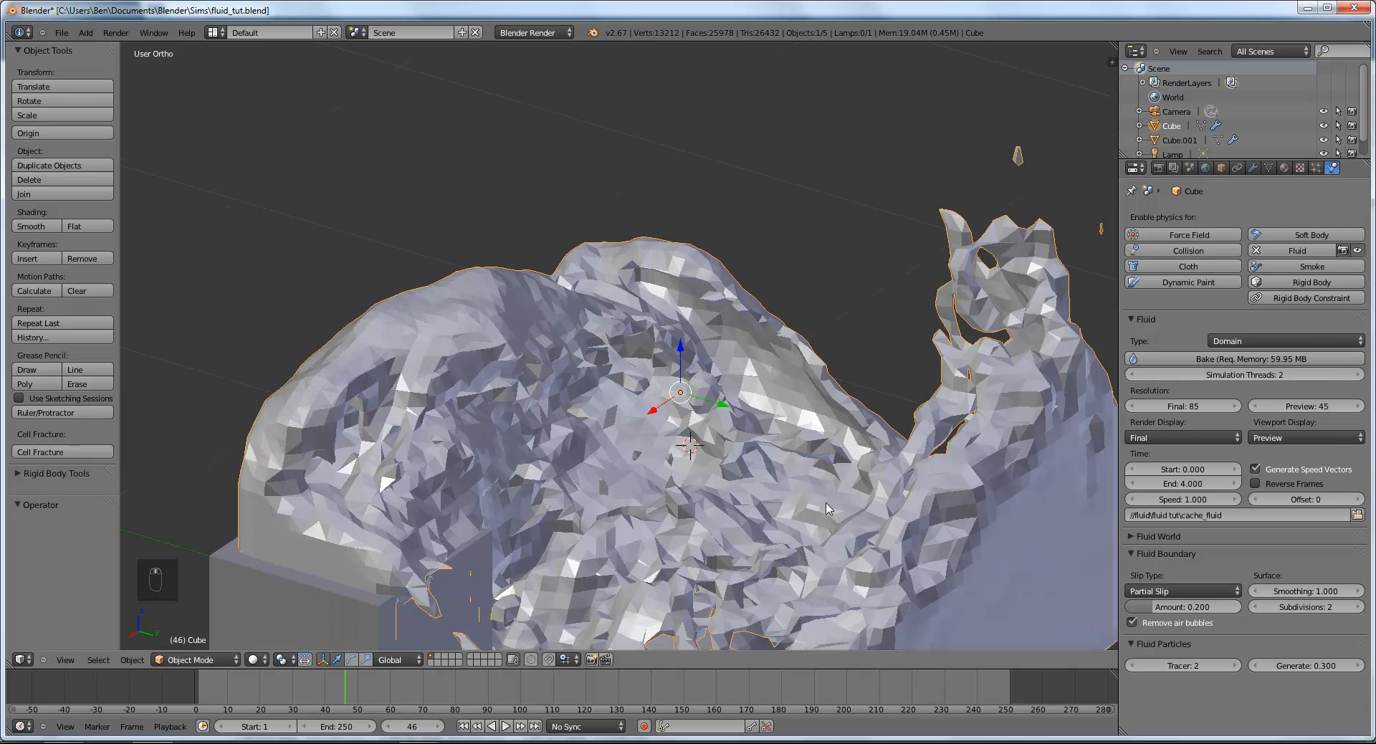
pyautogui.moveTo(829, 508); pyautogui.dragTo(786, 513, button='middle')
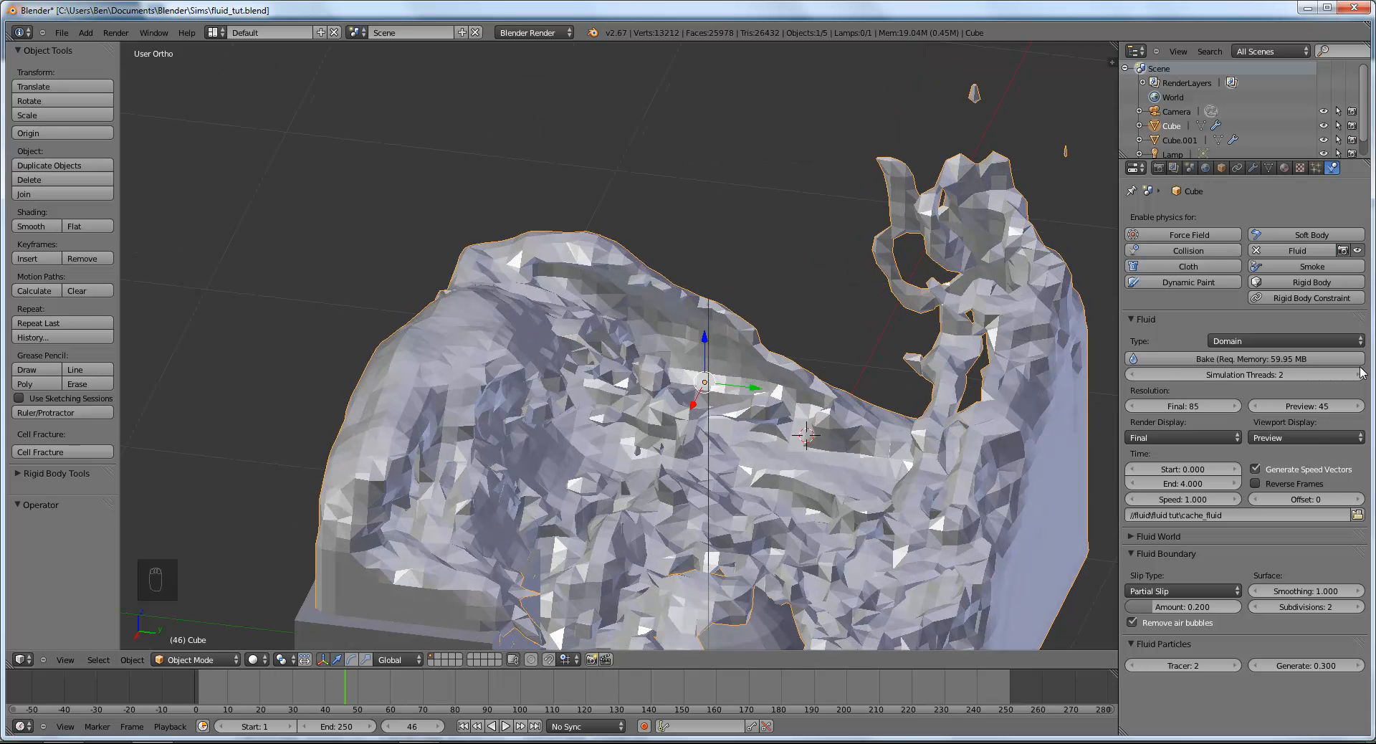
# Step: Select the small inflow cube beside the fluid and move it to layer 2
pyautogui.scroll(2, 776, 390)
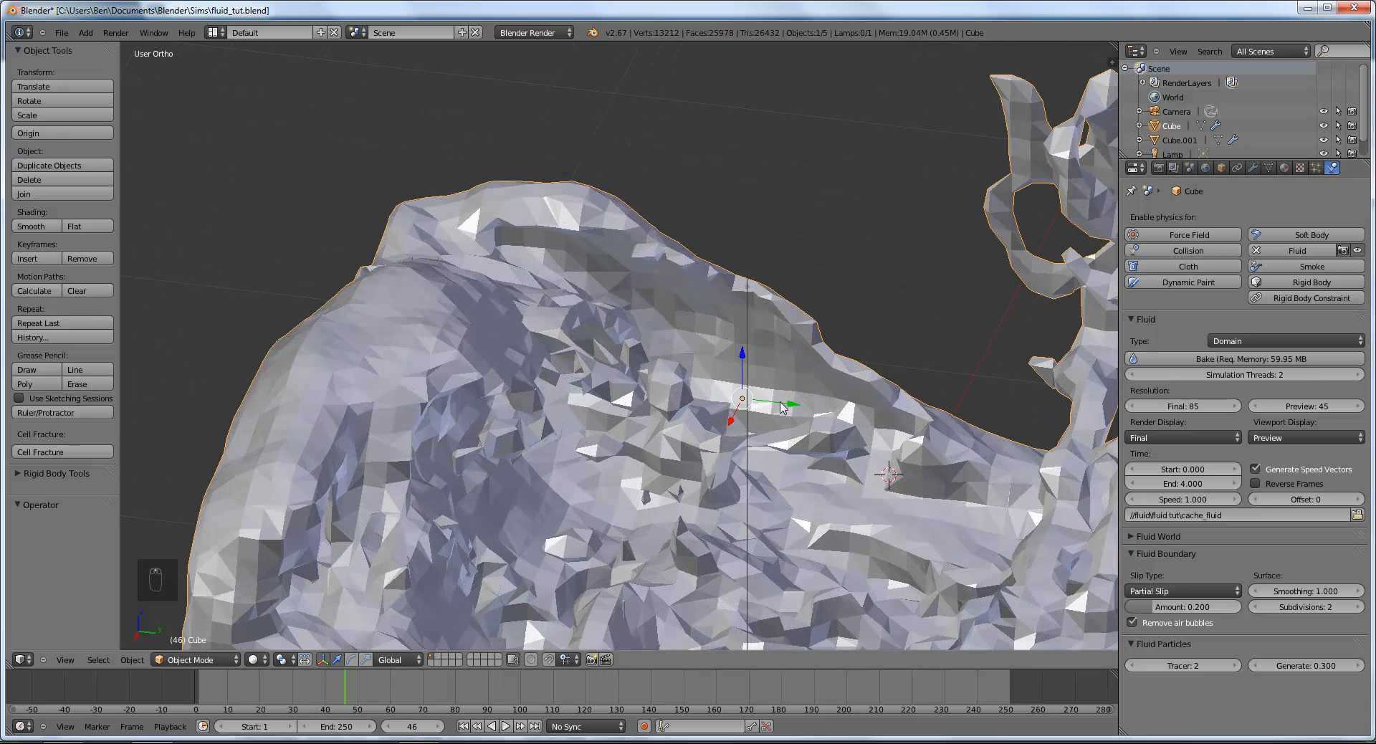
pyautogui.scroll(-3, 786, 410)
pyautogui.moveTo(900, 456)
pyautogui.mouseDown(button='middle')
pyautogui.moveTo(842, 437)
pyautogui.moveTo(944, 475)
pyautogui.moveTo(879, 460)
pyautogui.moveTo(895, 465)
pyautogui.mouseUp(button='middle')
pyautogui.scroll(-2, 873, 469)
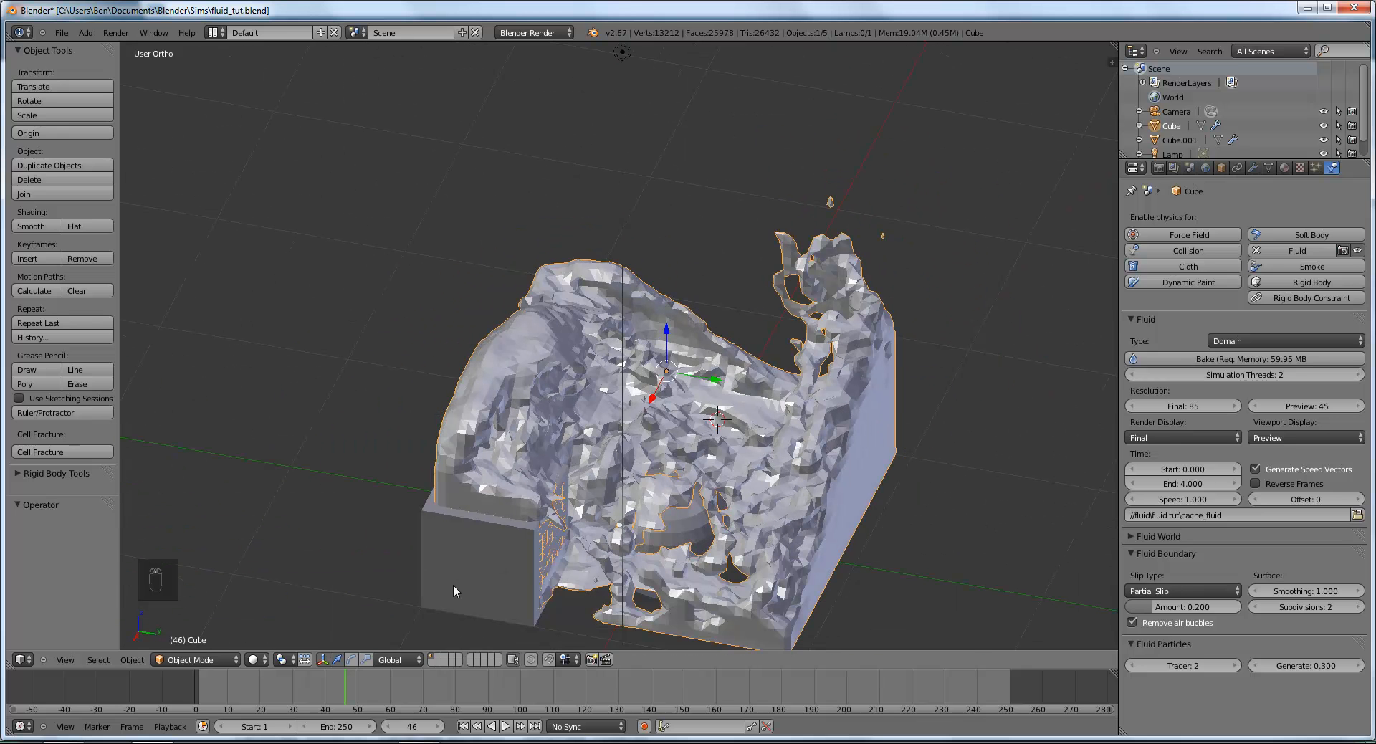
pyautogui.rightClick(445, 564)
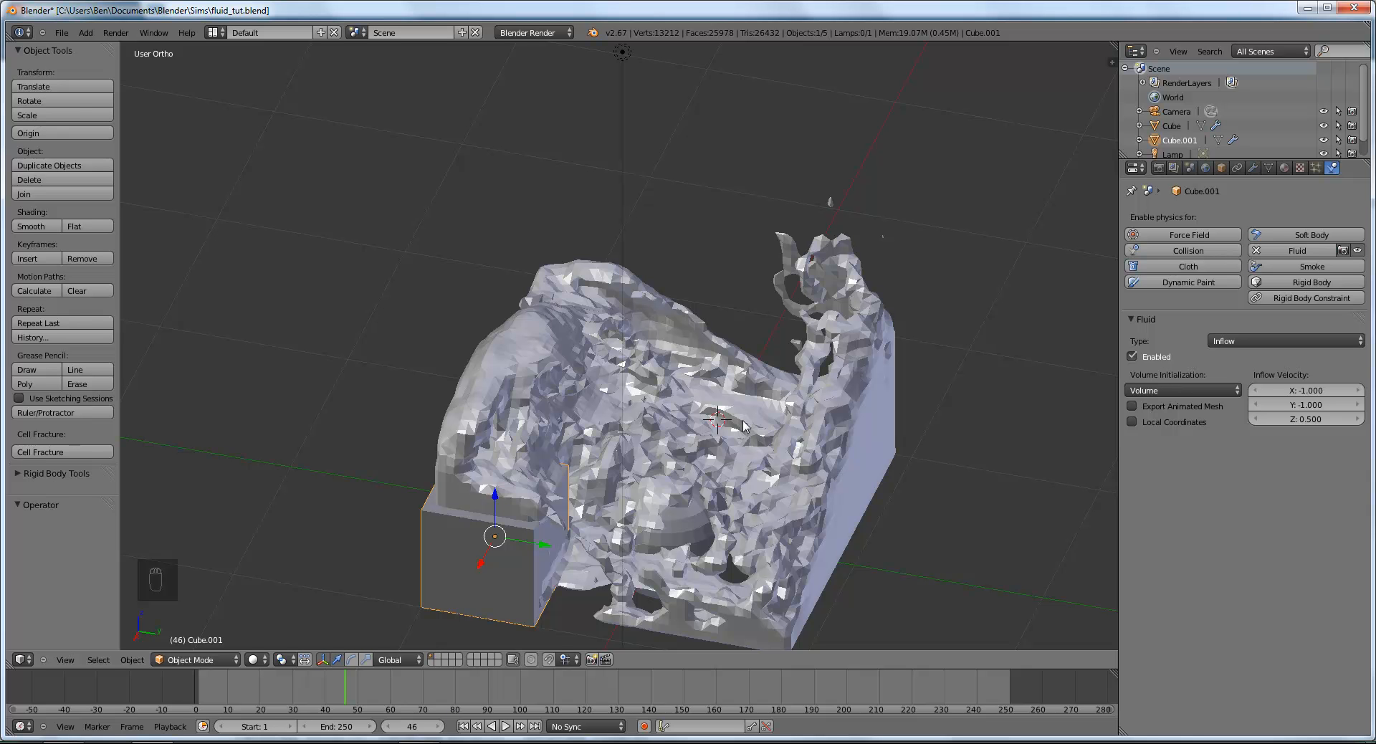
pyautogui.press(',')
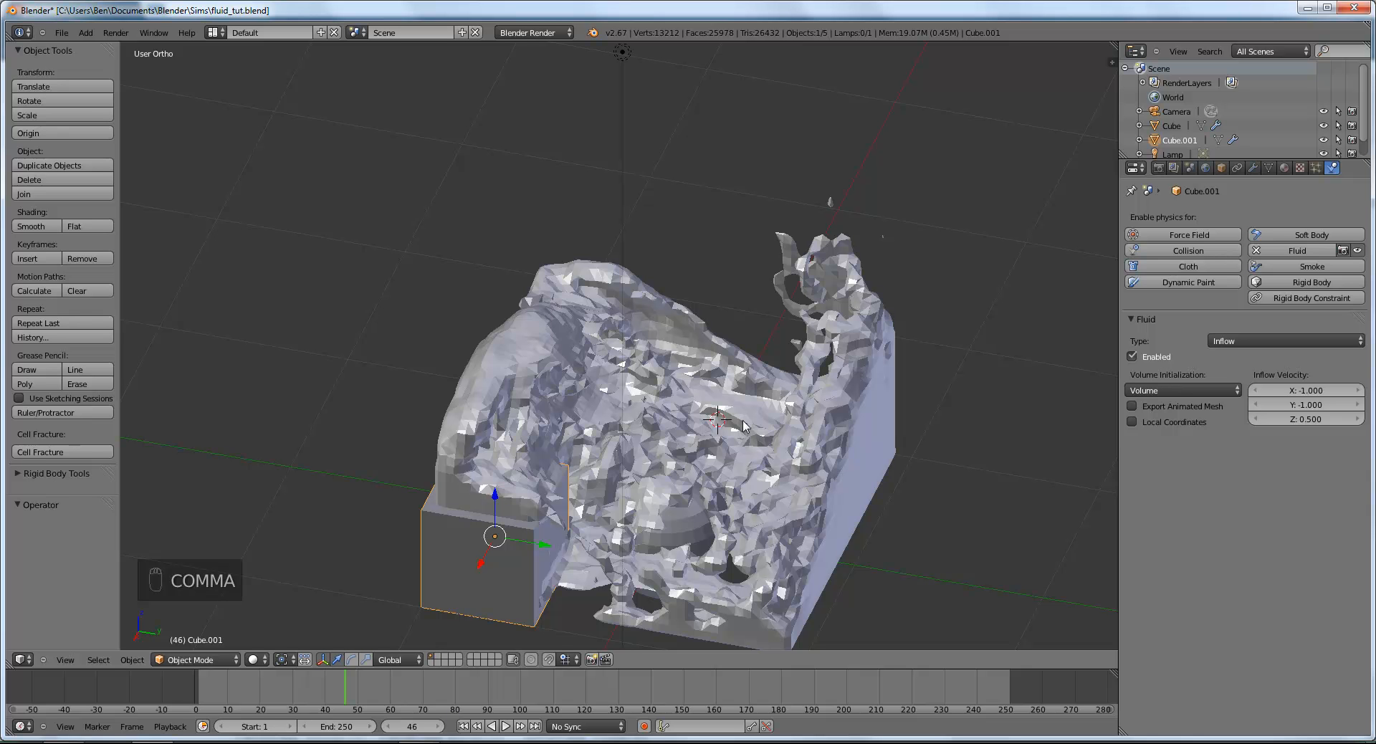
pyautogui.moveTo(696, 408); pyautogui.dragTo(368, 540, button='middle')
pyautogui.press('m')
pyautogui.press('2')
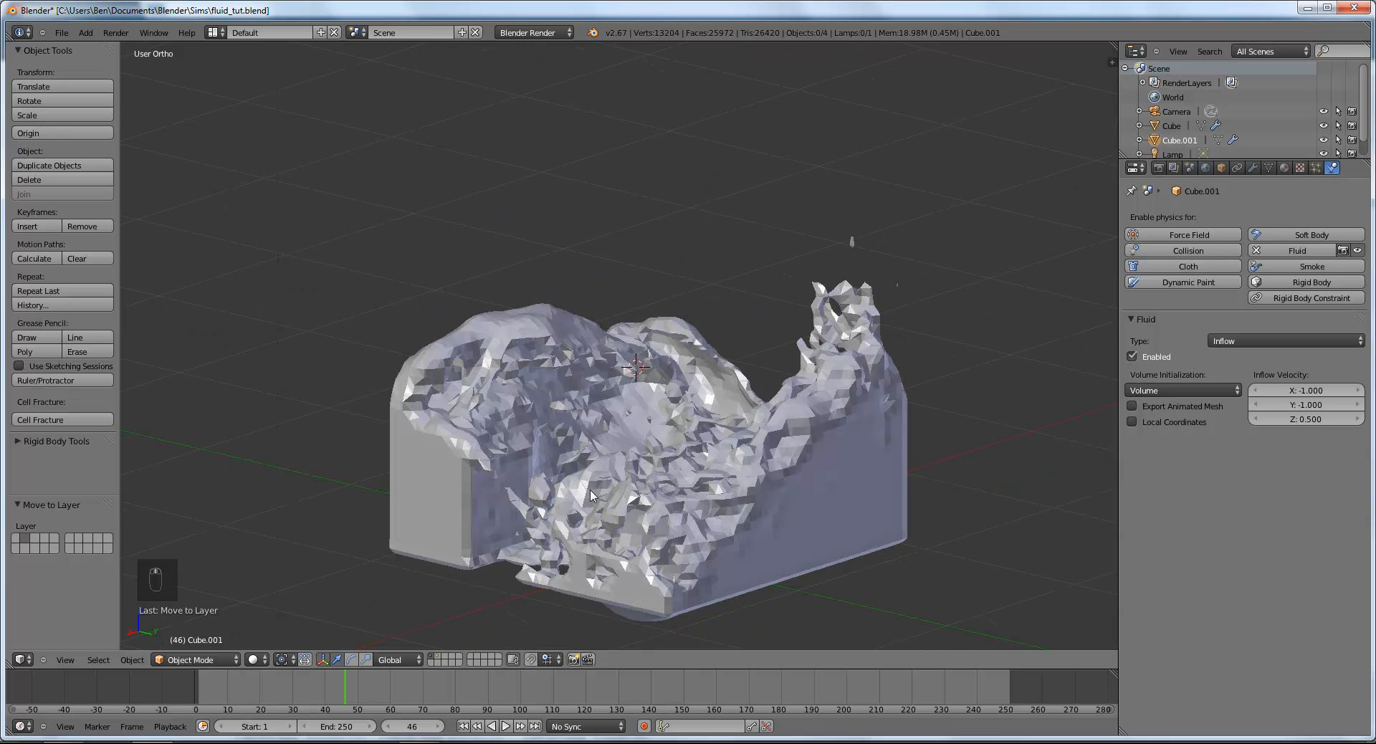
# Step: Select the sphere obstacle inside the fluid and apply smooth shading to it
pyautogui.moveTo(590, 491); pyautogui.dragTo(717, 510, button='middle')
pyautogui.rightClick(715, 510)
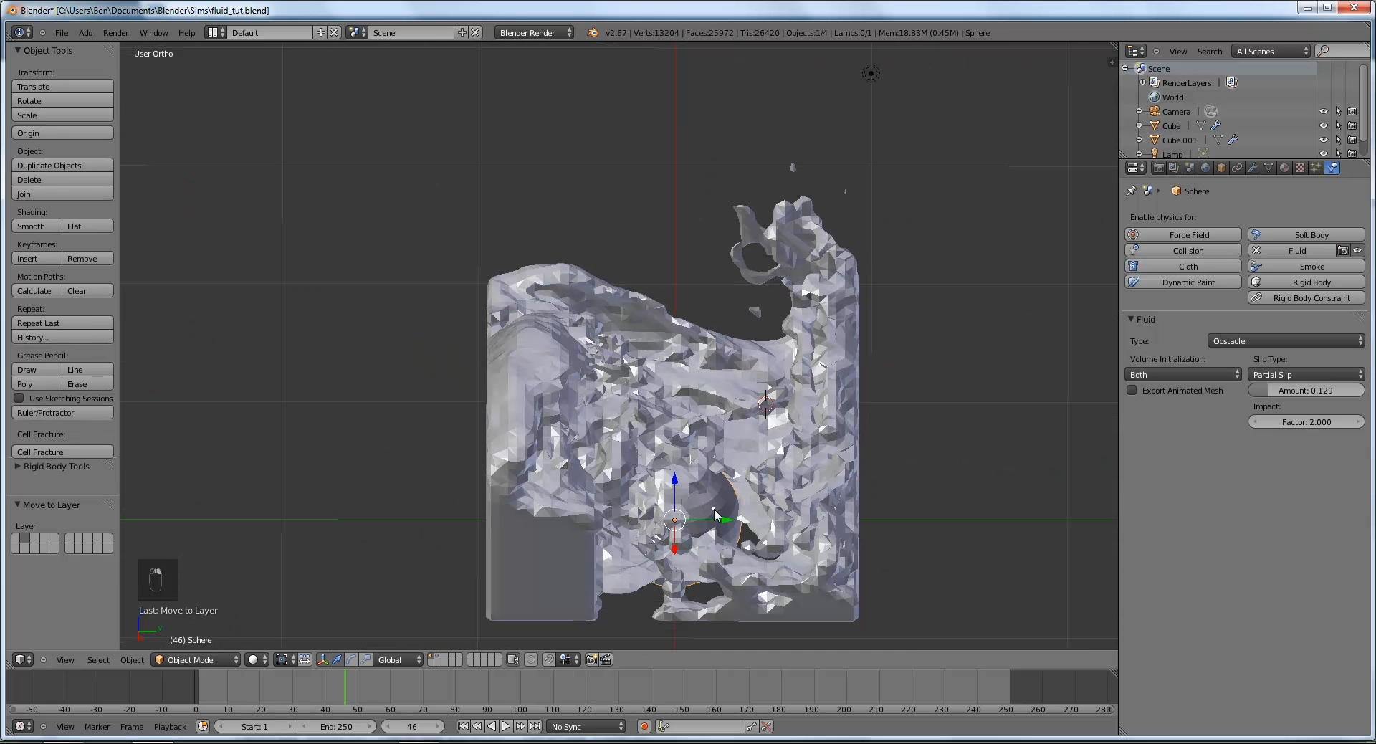
pyautogui.moveTo(794, 560); pyautogui.dragTo(238, 271, button='middle')
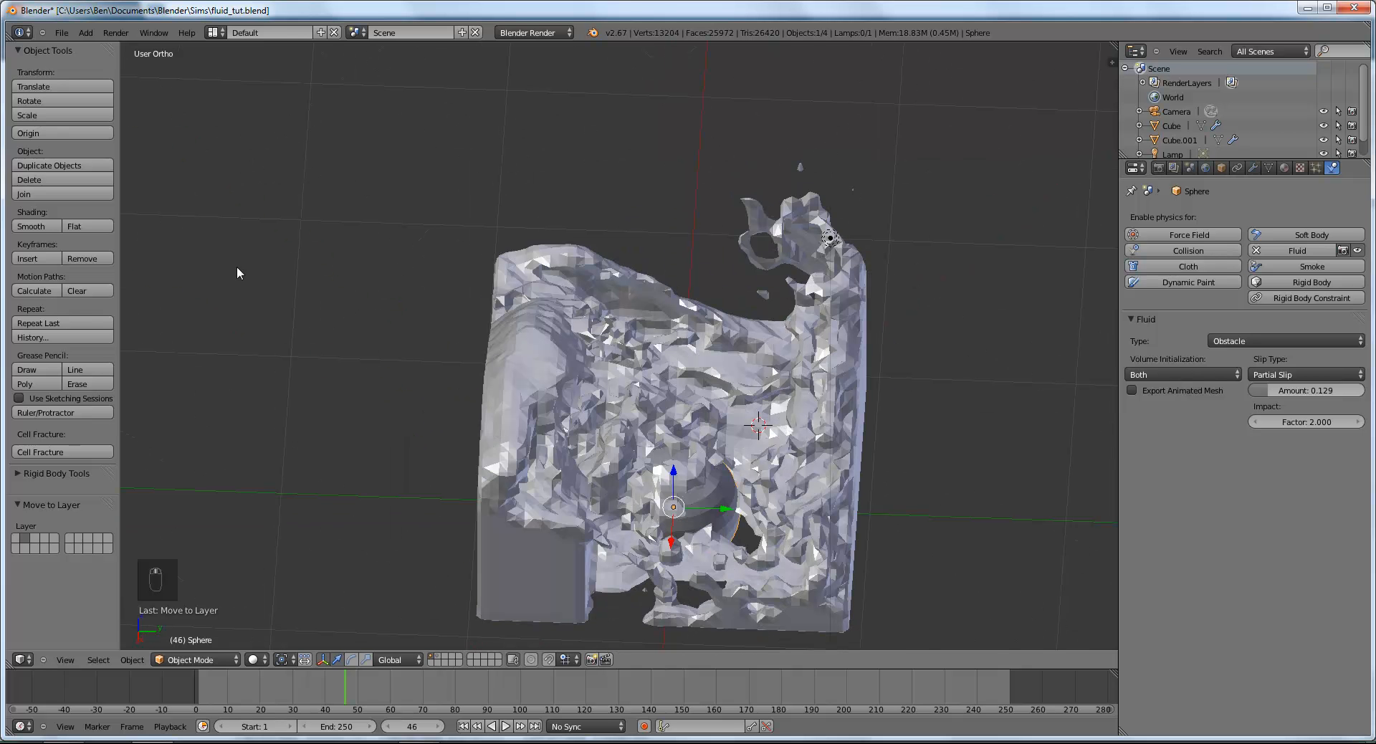
pyautogui.click(38, 226)
# Step: Reset the 3D cursor to the scene centre and add a plane mesh there
pyautogui.moveTo(658, 467); pyautogui.dragTo(723, 441, button='middle')
pyautogui.hotkey('shift', 'c')
pyautogui.scroll(9, 721, 434)
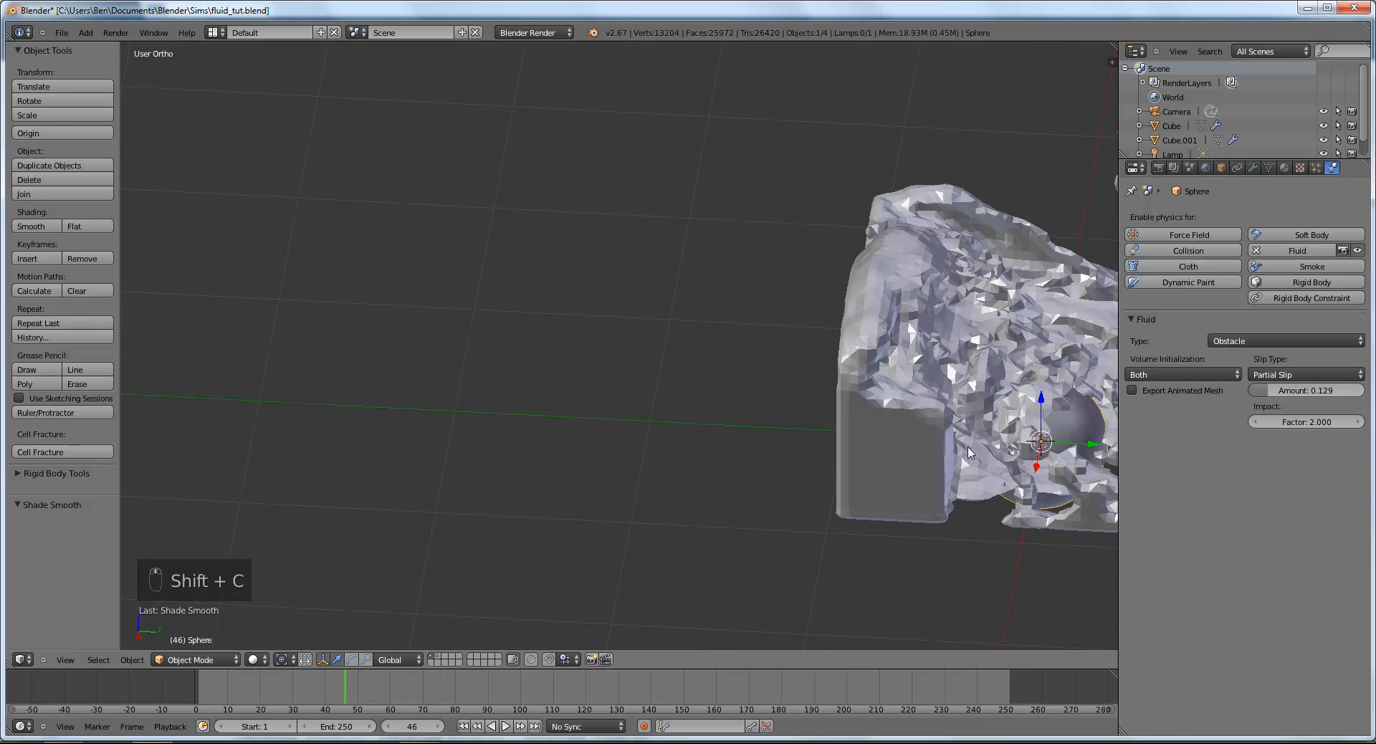
pyautogui.moveTo(641, 446); pyautogui.dragTo(545, 445, button='middle')
pyautogui.hotkey('shift', 'a')
pyautogui.moveTo(532, 445)
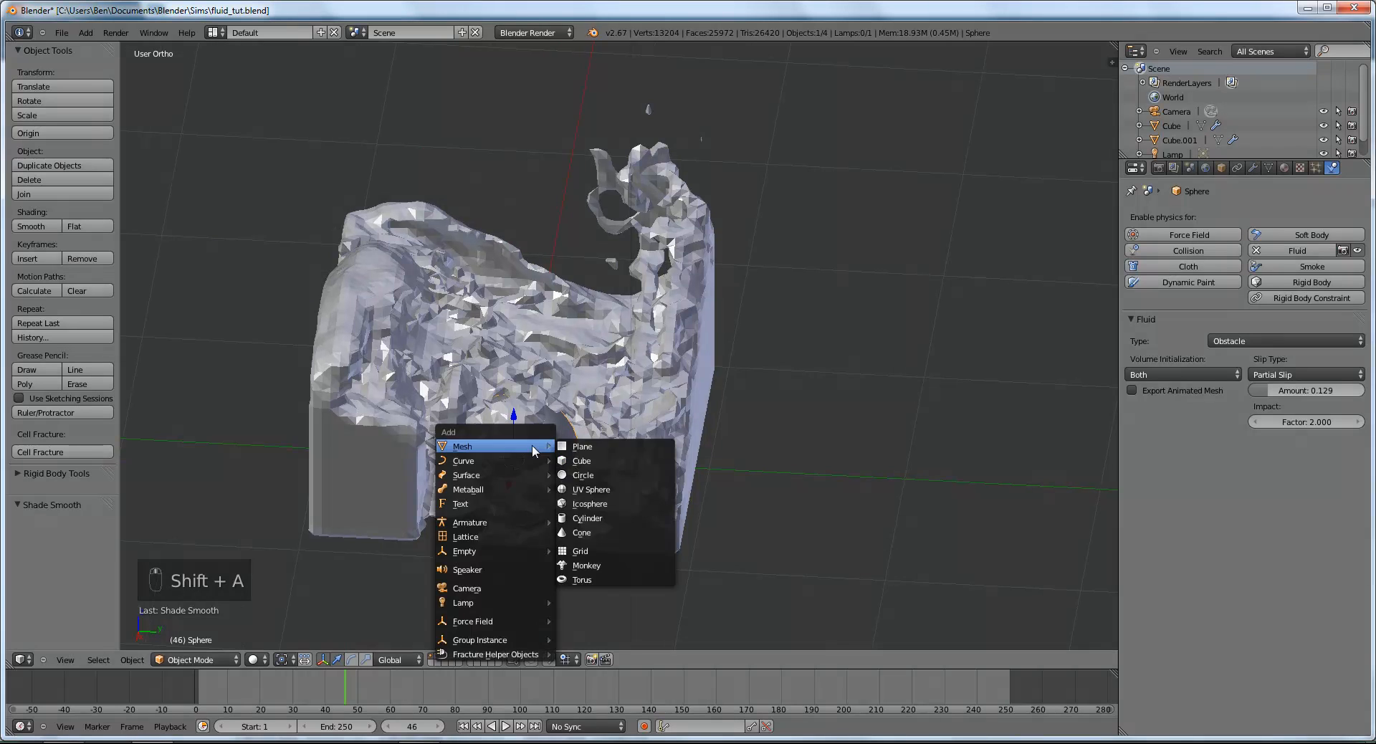
pyautogui.click(581, 445)
# Step: Enlarge the plane into a wide ground surface, scaling it by about 6.33 and again by about 2.29
pyautogui.press('s')
pyautogui.click(772, 489)
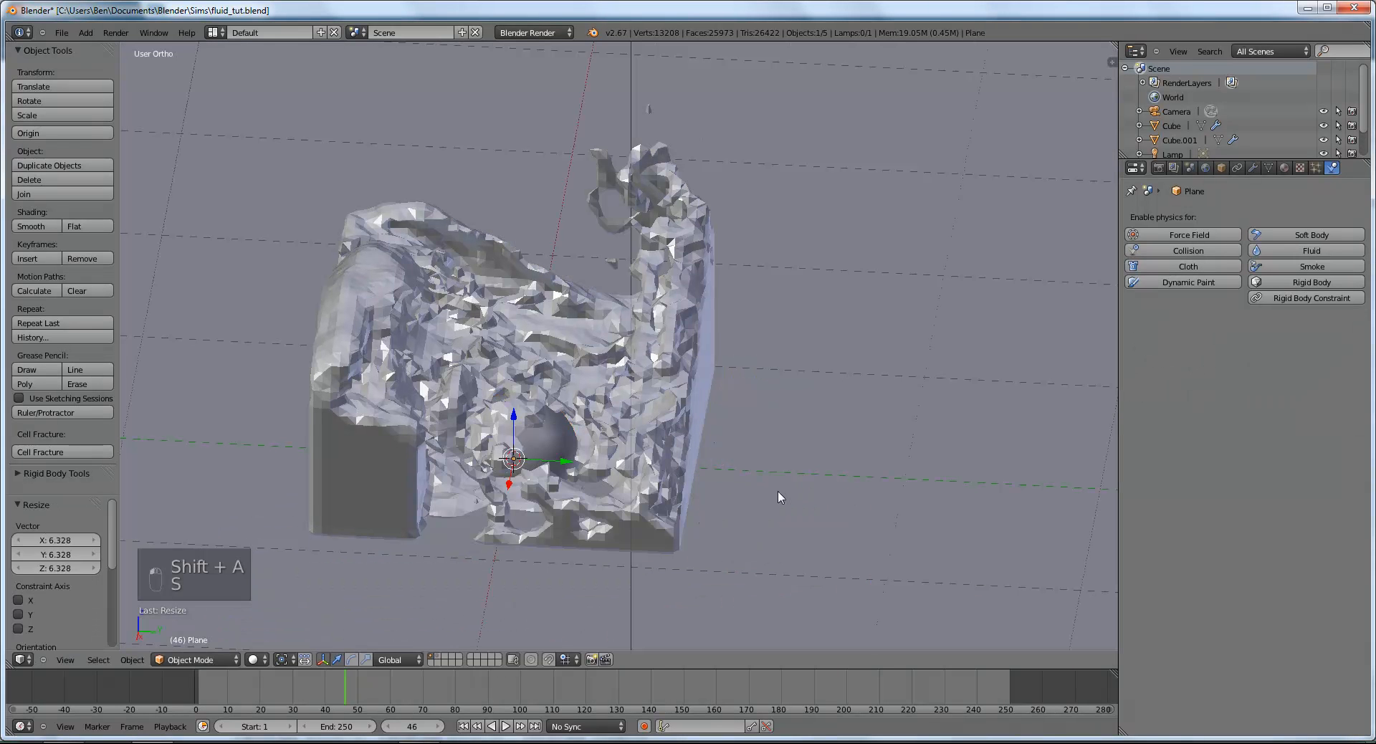
pyautogui.scroll(-5, 759, 484)
pyautogui.press('s')
pyautogui.click(881, 547)
pyautogui.scroll(9, 860, 563)
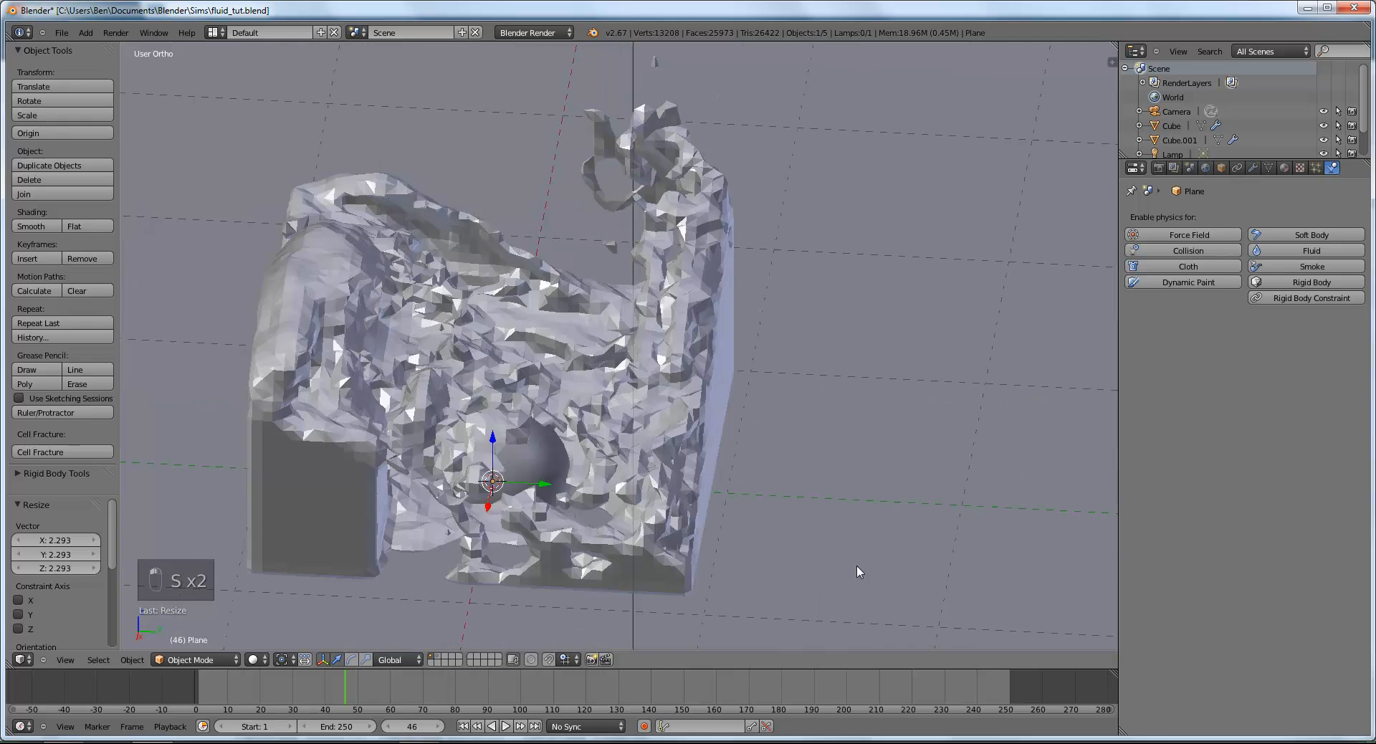
# Step: Select the fluid domain, centre the view on it and examine the fluid mesh from several angles and distances
pyautogui.scroll(-6, 853, 559)
pyautogui.moveTo(639, 388); pyautogui.dragTo(562, 392, button='middle')
pyautogui.scroll(4, 592, 425)
pyautogui.keyDown('shift'); pyautogui.moveTo(738, 416); pyautogui.dragTo(514, 437, button='middle'); pyautogui.keyUp('shift')
pyautogui.scroll(6, 437, 417)
pyautogui.scroll(-3, 516, 438)
pyautogui.rightClick(587, 475)
pyautogui.scroll(-3, 381, 366)
pyautogui.moveTo(380, 365); pyautogui.dragTo(787, 419, button='middle')
pyautogui.press('KP_Decimal')
pyautogui.scroll(3, 433, 387)
pyautogui.scroll(-3, 429, 394)
pyautogui.scroll(3, 582, 384)
pyautogui.scroll(-4, 581, 384)
pyautogui.scroll(5, 837, 473)
pyautogui.scroll(-3, 835, 484)
pyautogui.scroll(4, 790, 453)
pyautogui.scroll(-4, 784, 425)
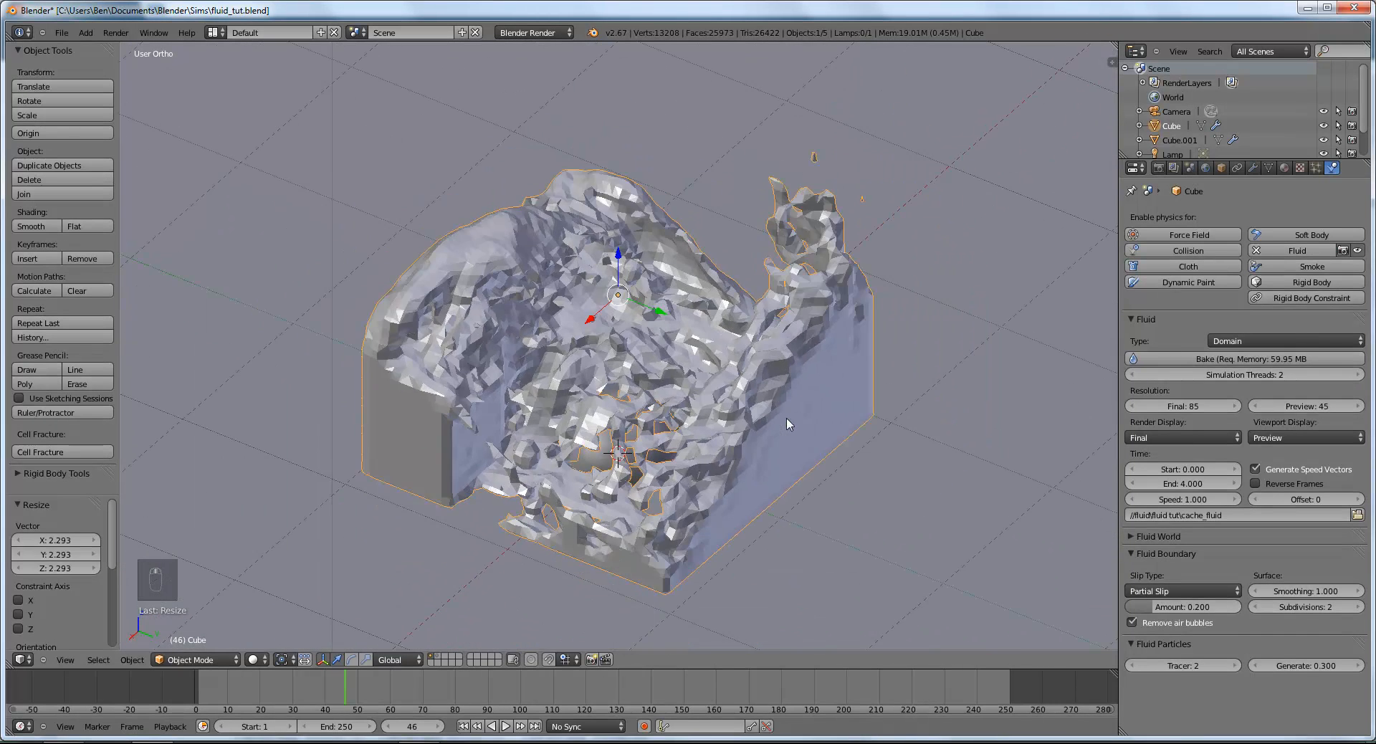
# Step: Align the active camera to the current view of the fluid, select the camera and review the camera alignment commands
pyautogui.scroll(1, 785, 428)
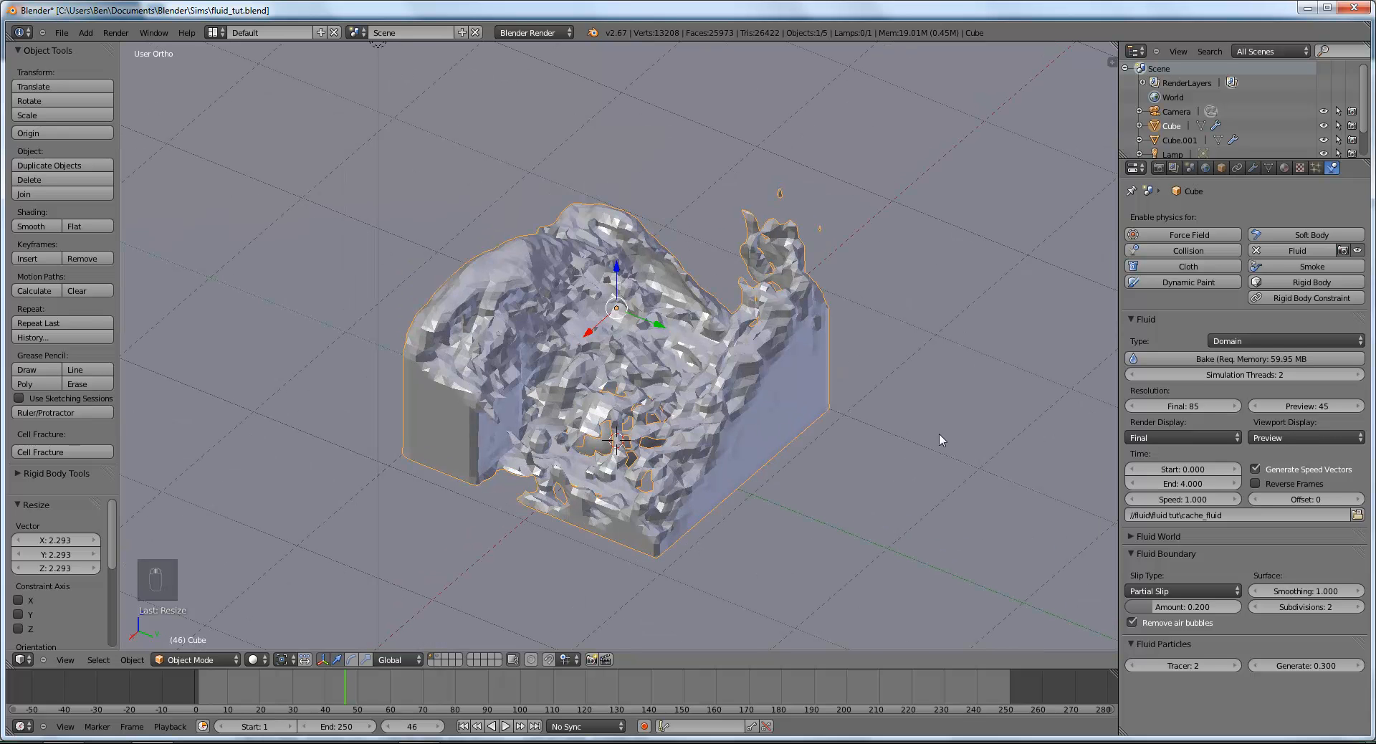
pyautogui.moveTo(751, 430)
pyautogui.mouseDown(button='middle')
pyautogui.moveTo(751, 414)
pyautogui.moveTo(774, 410)
pyautogui.moveTo(761, 417)
pyautogui.mouseUp(button='middle')
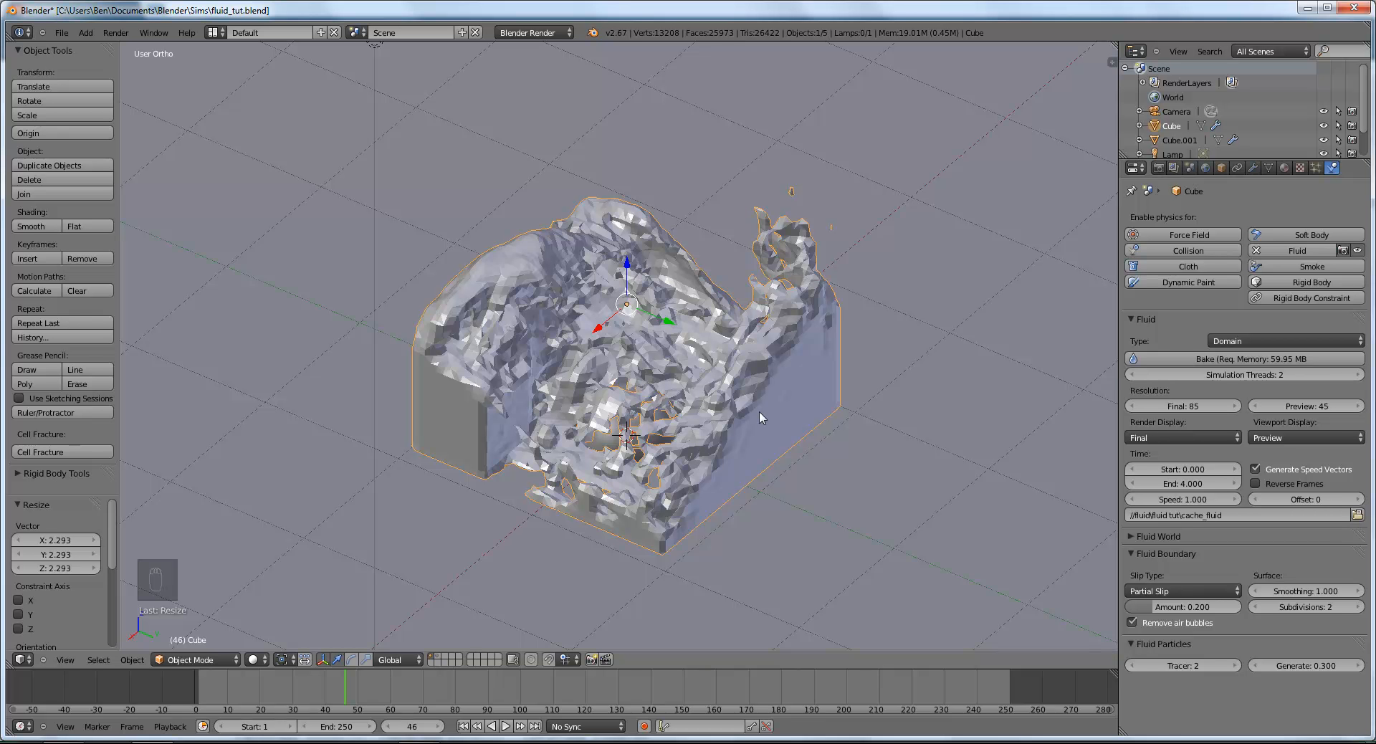
pyautogui.press('ctrl+alt+KP_0')
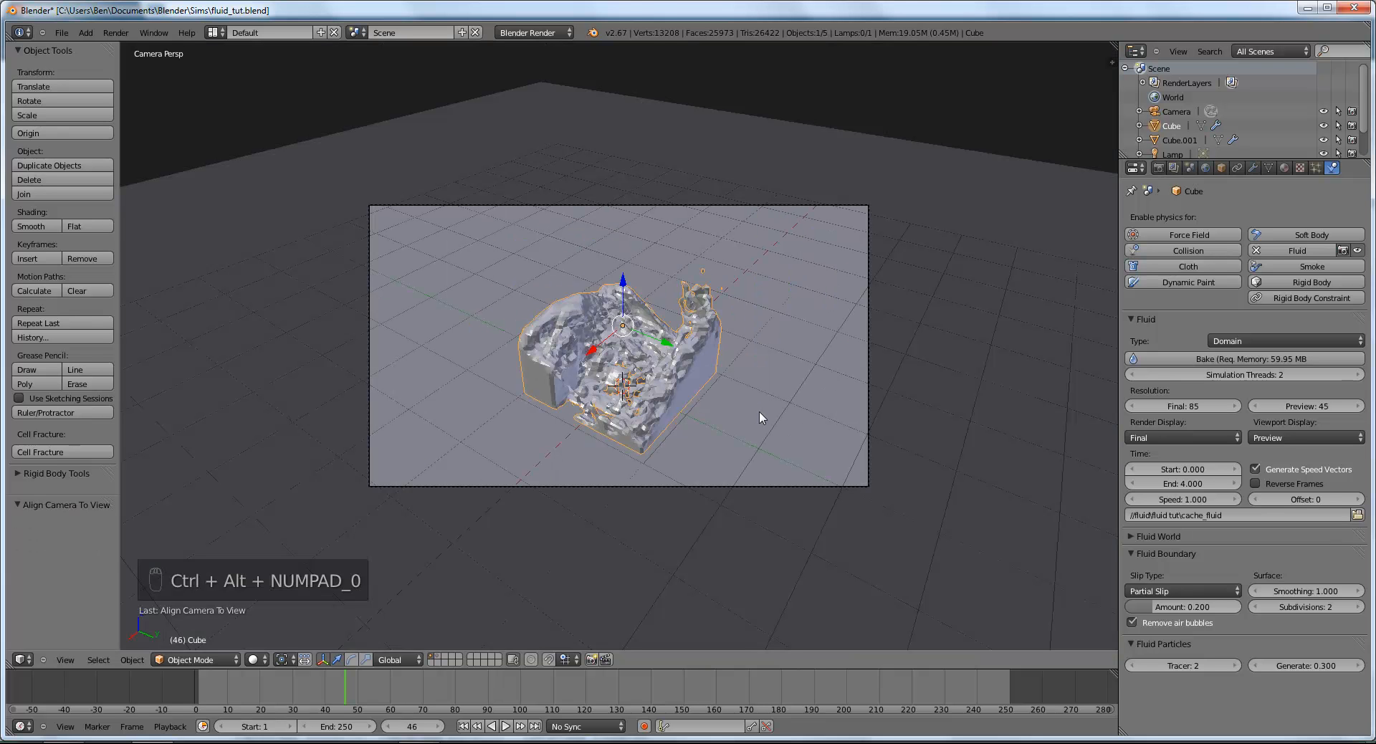
pyautogui.rightClick(802, 489)
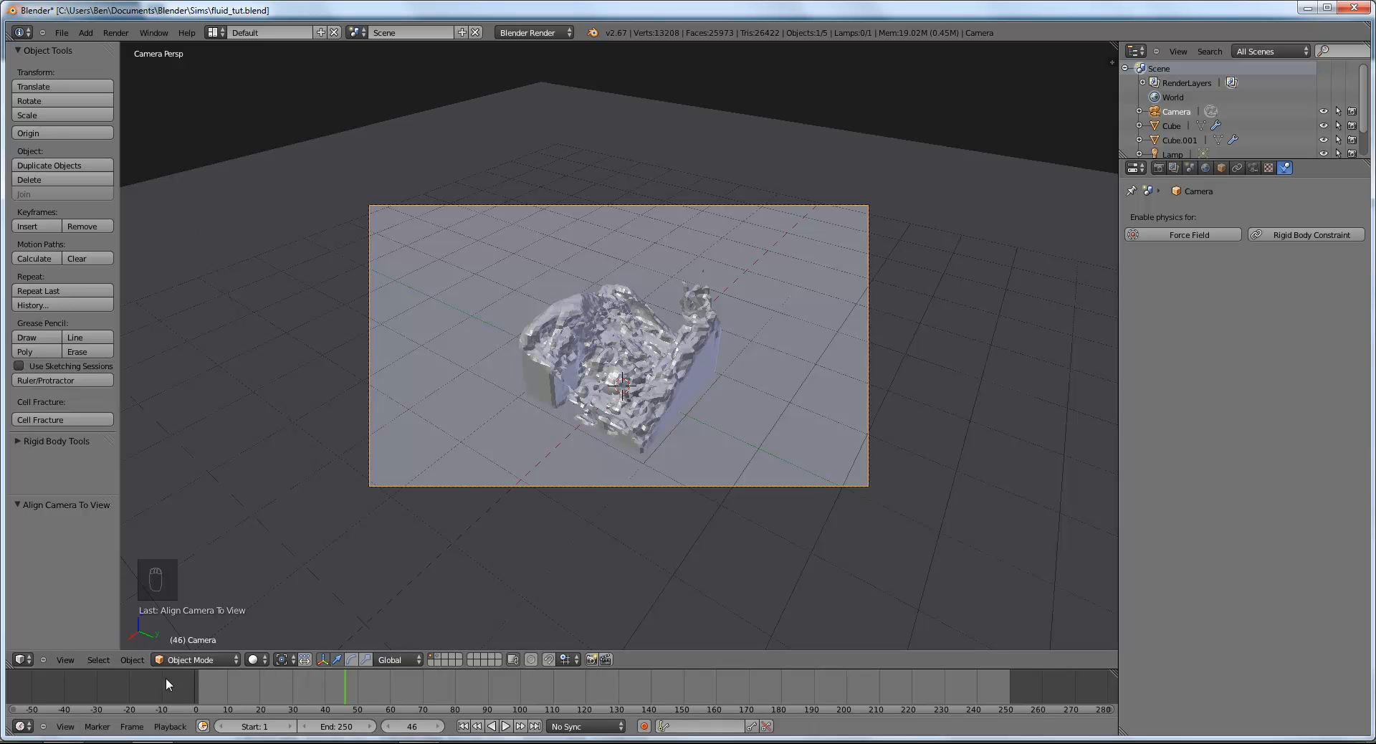
pyautogui.click(64, 659)
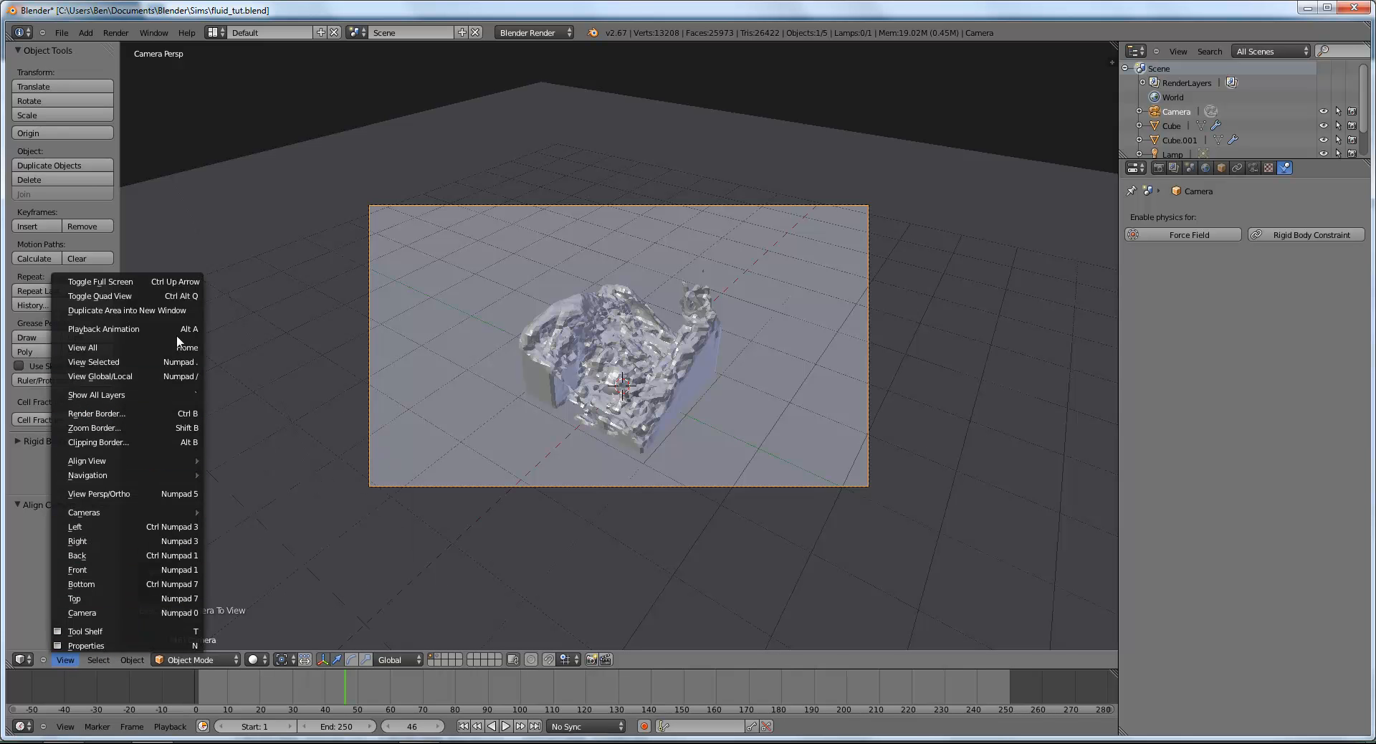
pyautogui.moveTo(201, 512)
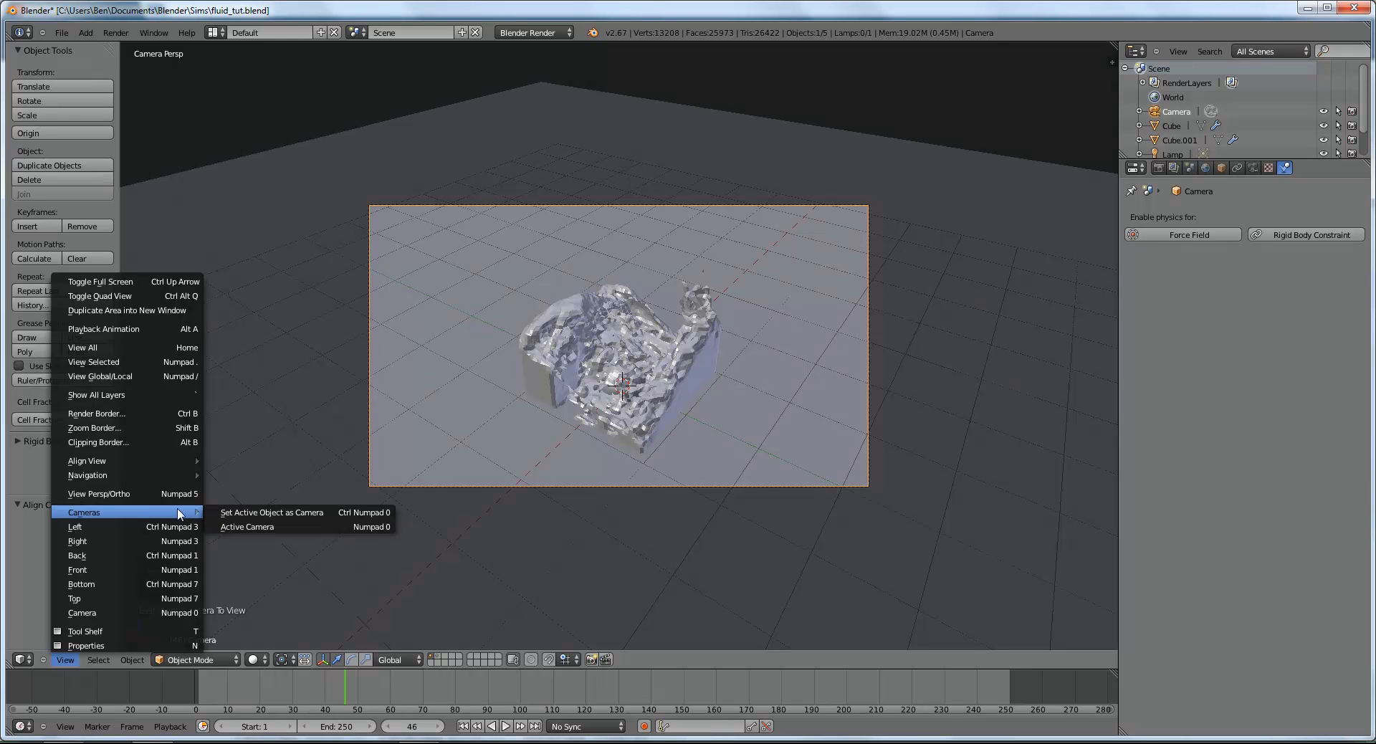
pyautogui.moveTo(162, 466)
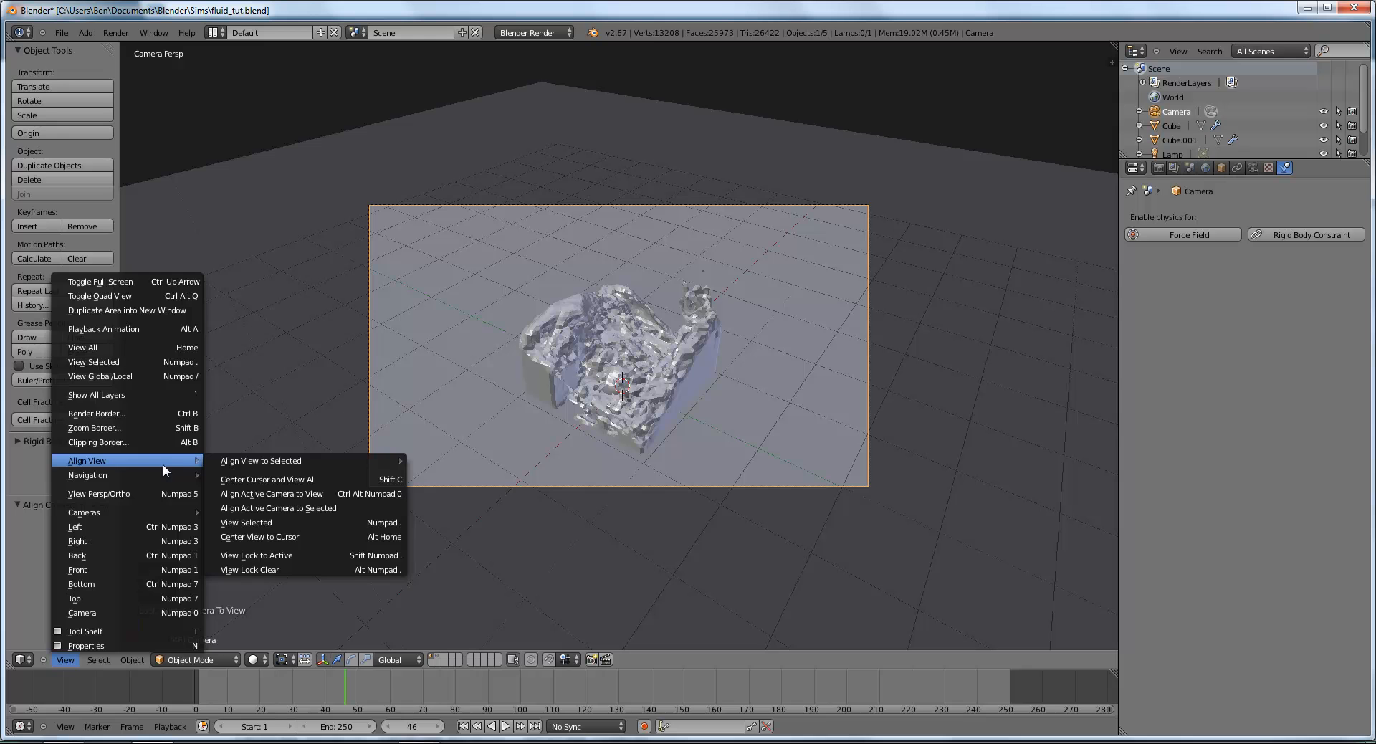
pyautogui.click(271, 478)
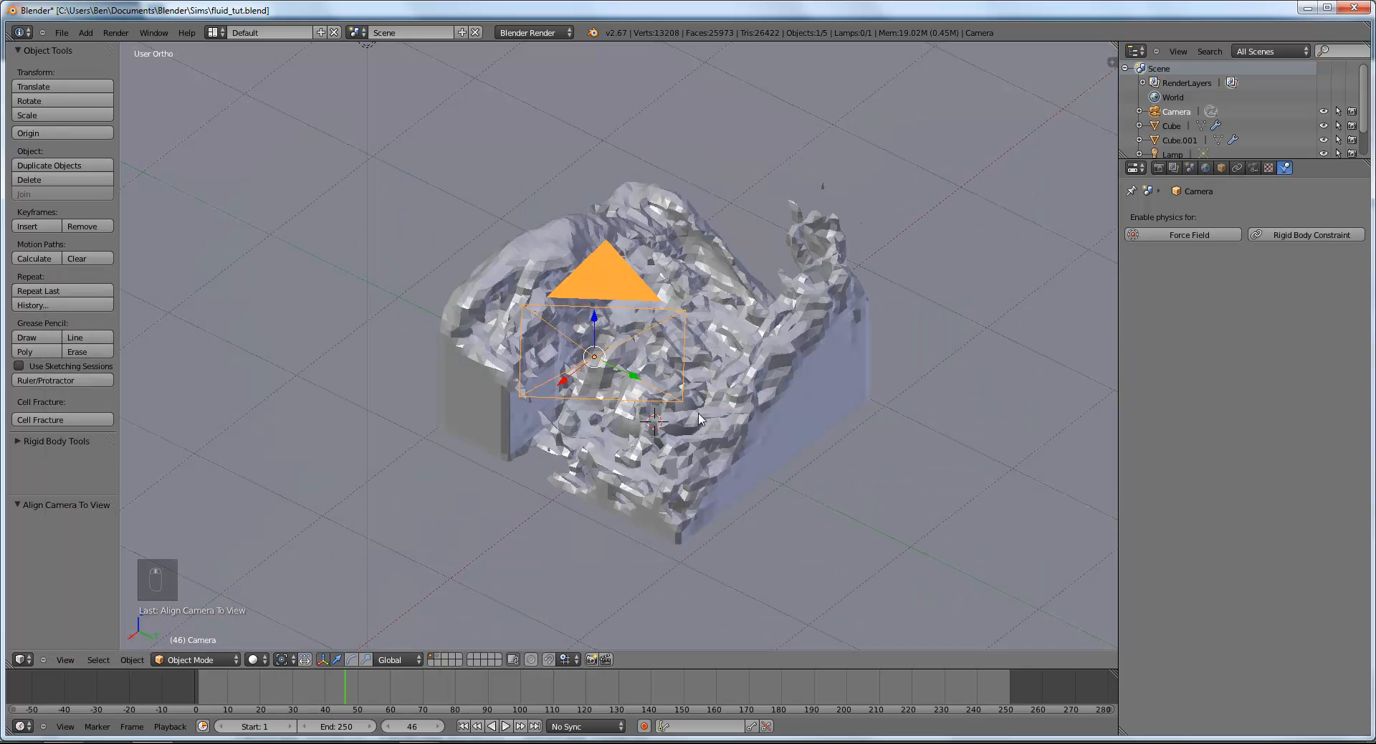
# Step: Move the camera away from the fluid and turn it freely with a trackball rotation
pyautogui.press('g')
pyautogui.click(415, 240)
pyautogui.press('r')
pyautogui.press('r')
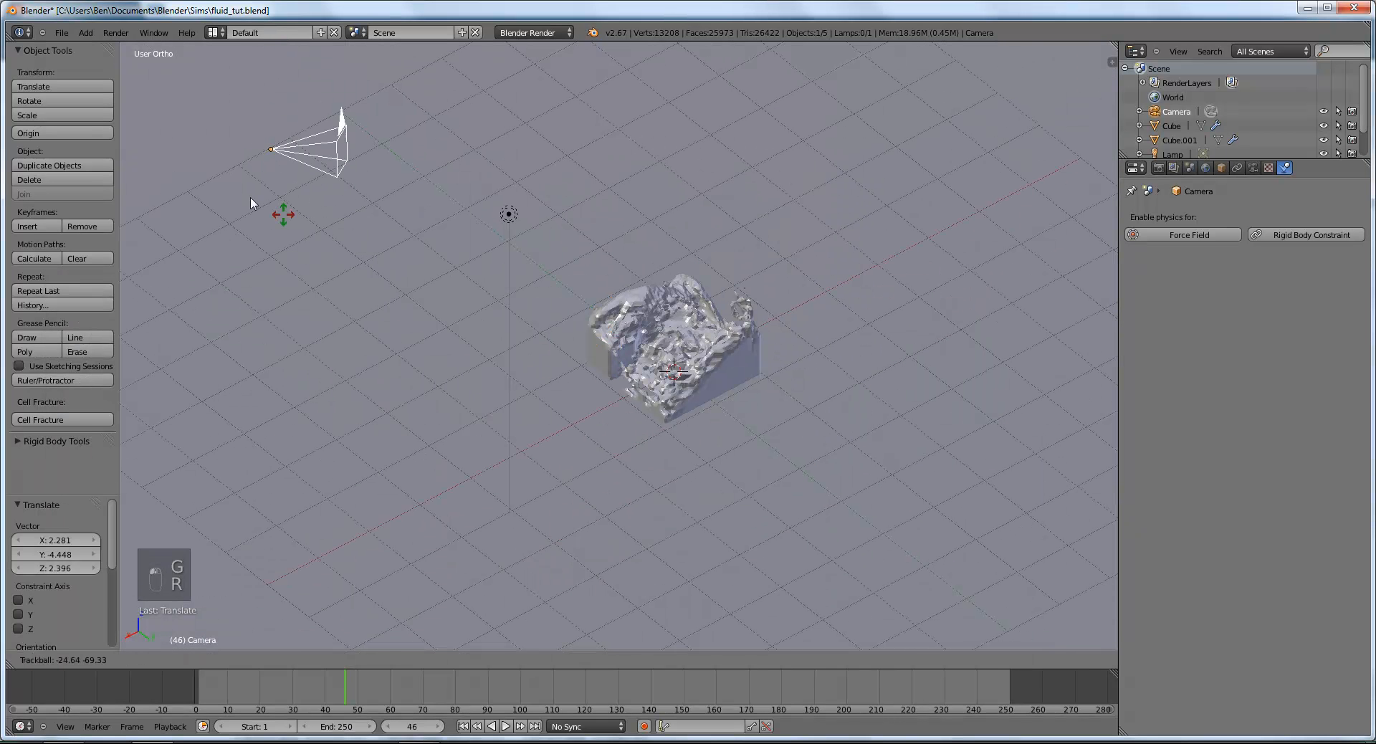
pyautogui.click(605, 429)
# Step: Frame the fluid closely in the viewport and align the active camera to that view
pyautogui.scroll(5, 606, 424)
pyautogui.keyDown('shift'); pyautogui.moveTo(869, 509); pyautogui.dragTo(776, 465, button='middle'); pyautogui.keyUp('shift')
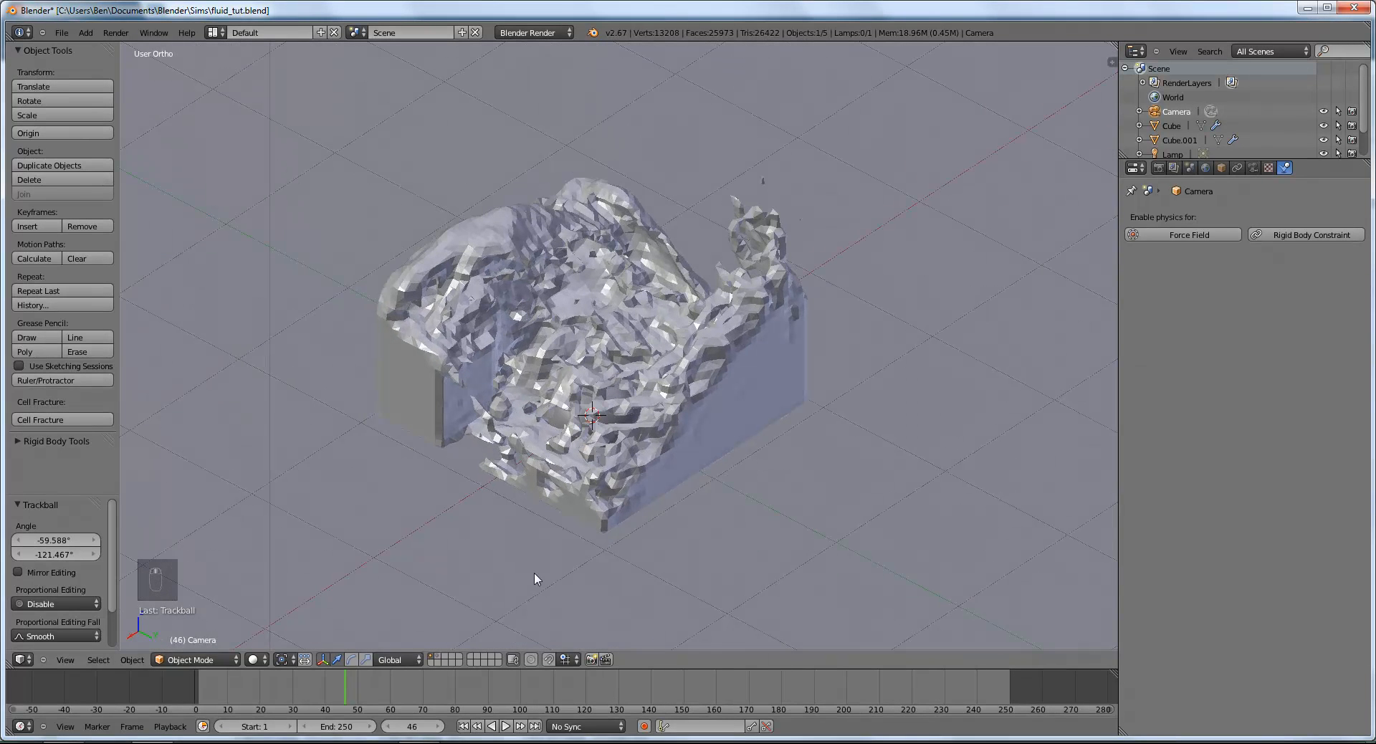
pyautogui.click(69, 658)
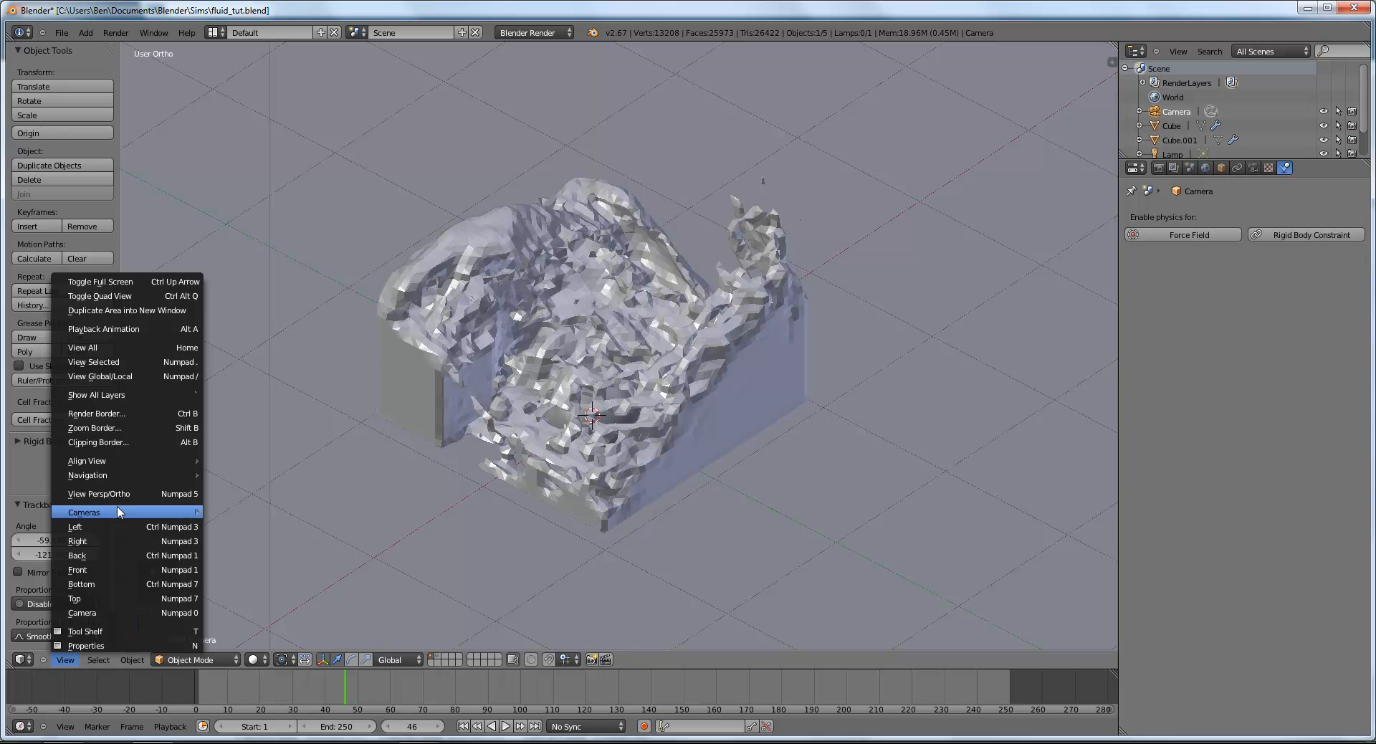
pyautogui.moveTo(127, 462)
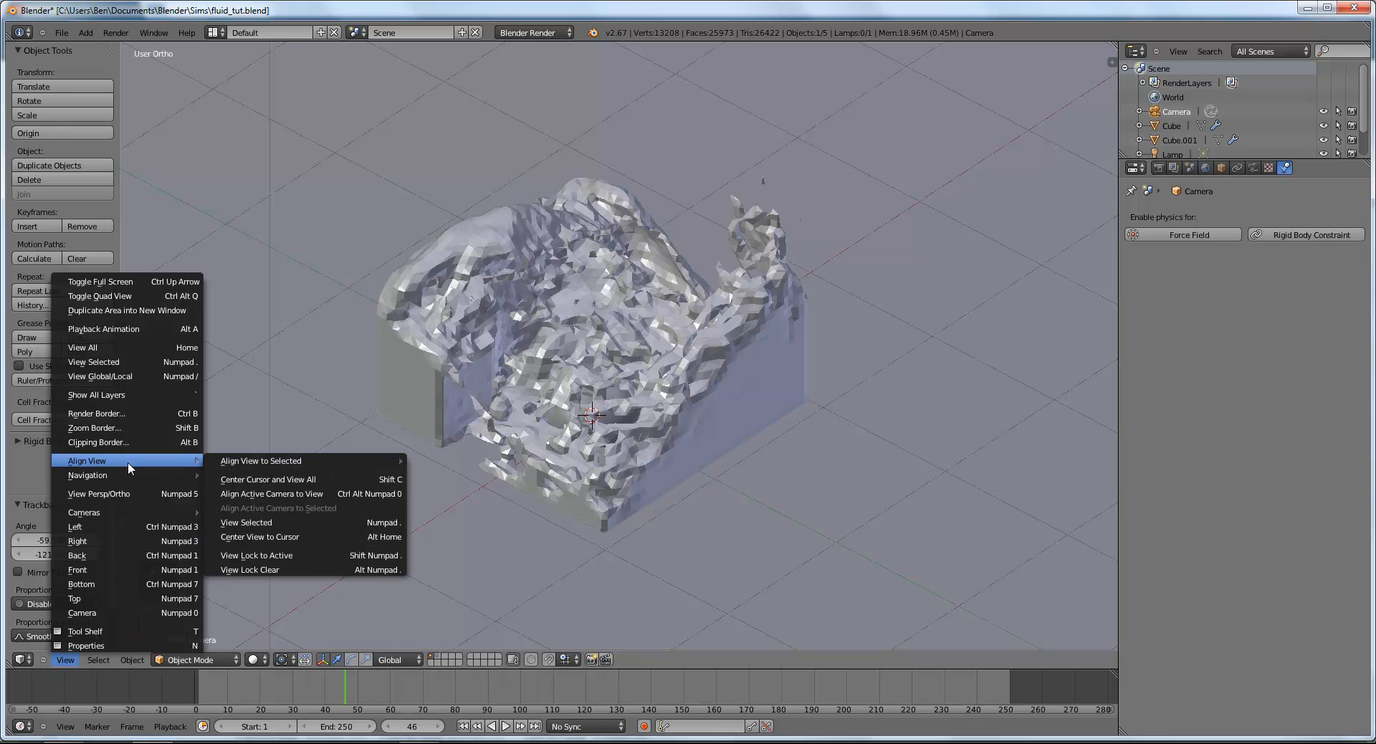
pyautogui.click(286, 493)
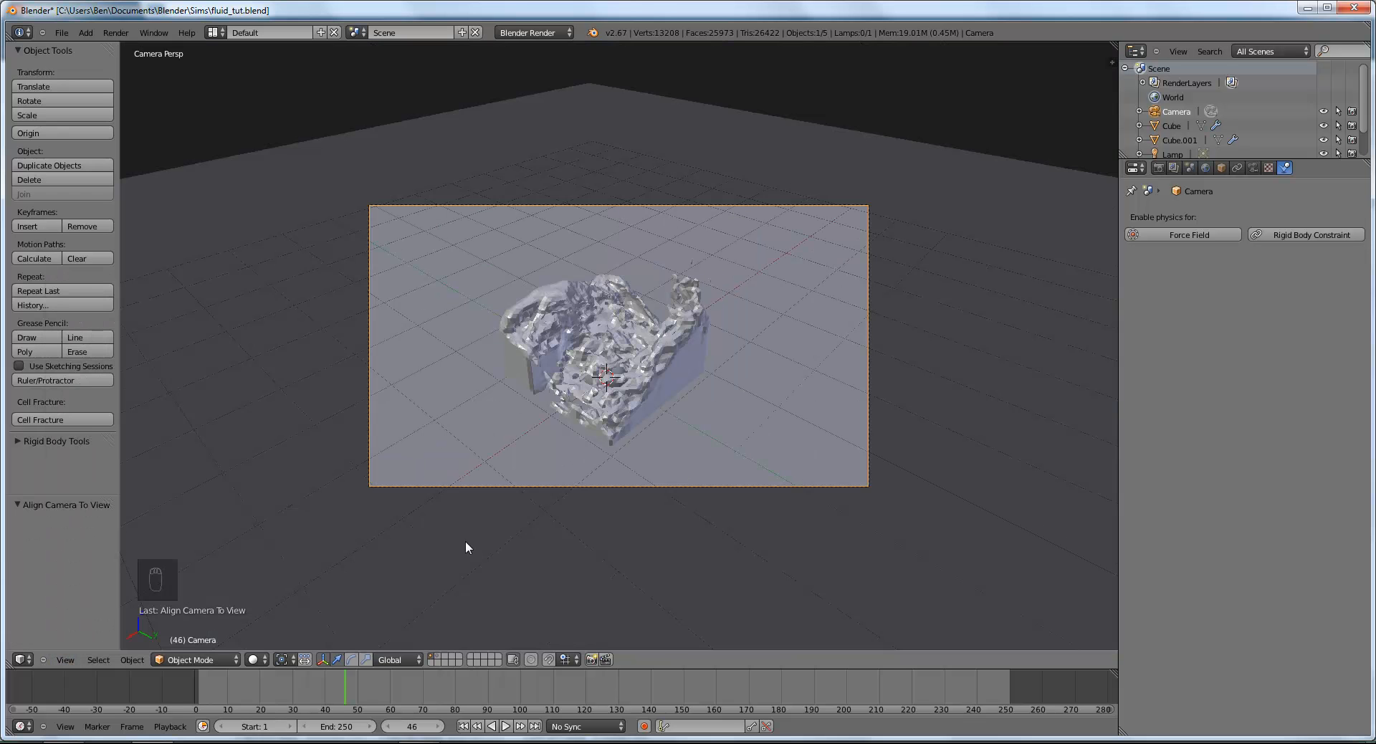
# Step: Fit the camera frame in the viewport and move the camera slightly along its local Z axis
pyautogui.press('Home')
pyautogui.press('g')
pyautogui.middleClick(540, 547)
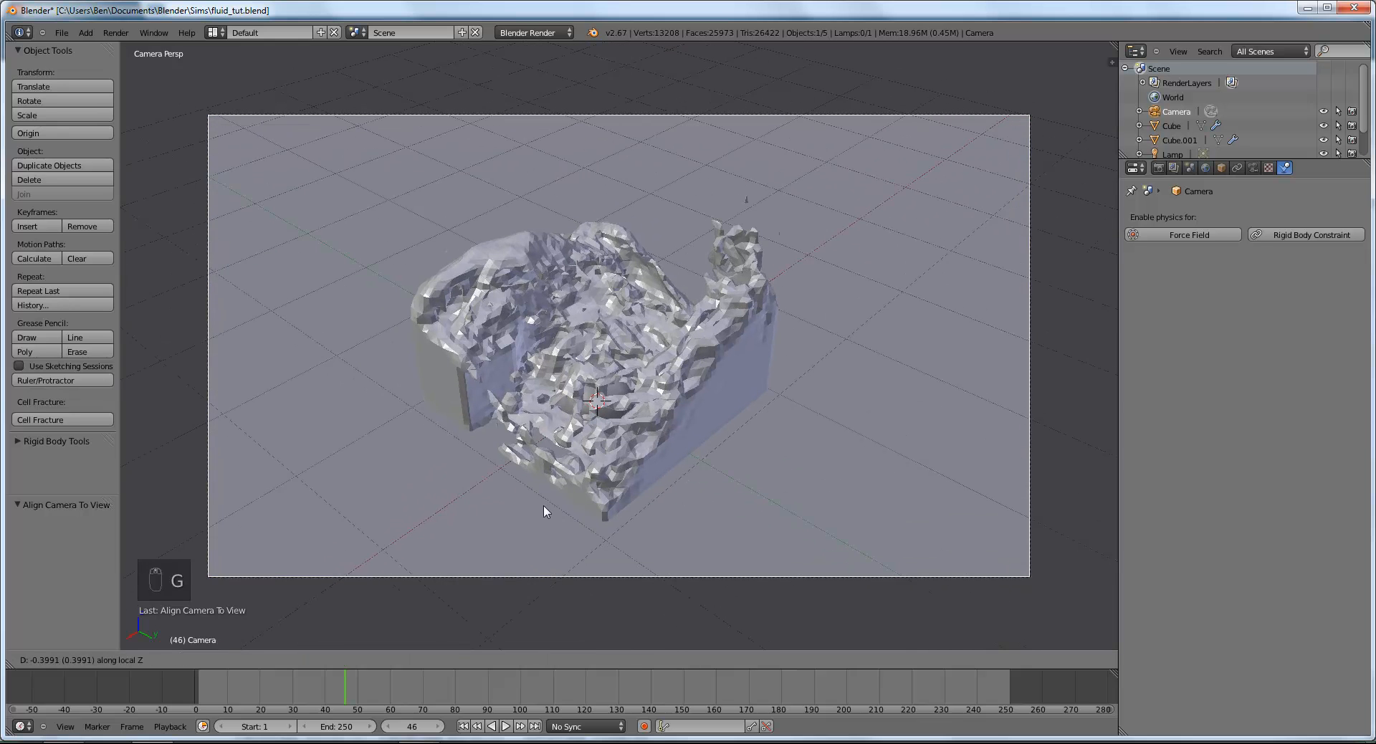
pyautogui.click(543, 506)
pyautogui.press('r')
pyautogui.rightClick(604, 375)
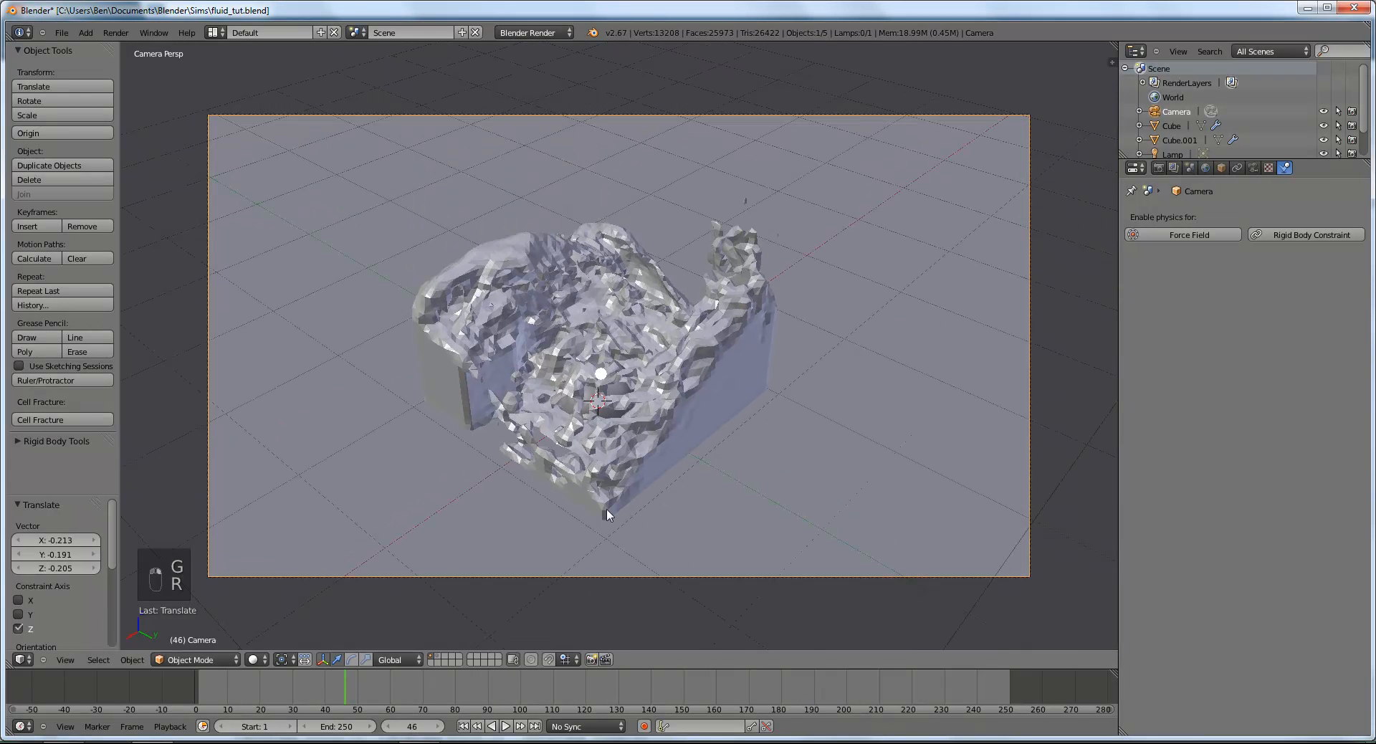
pyautogui.scroll(-3, 625, 366)
pyautogui.scroll(5, 640, 441)
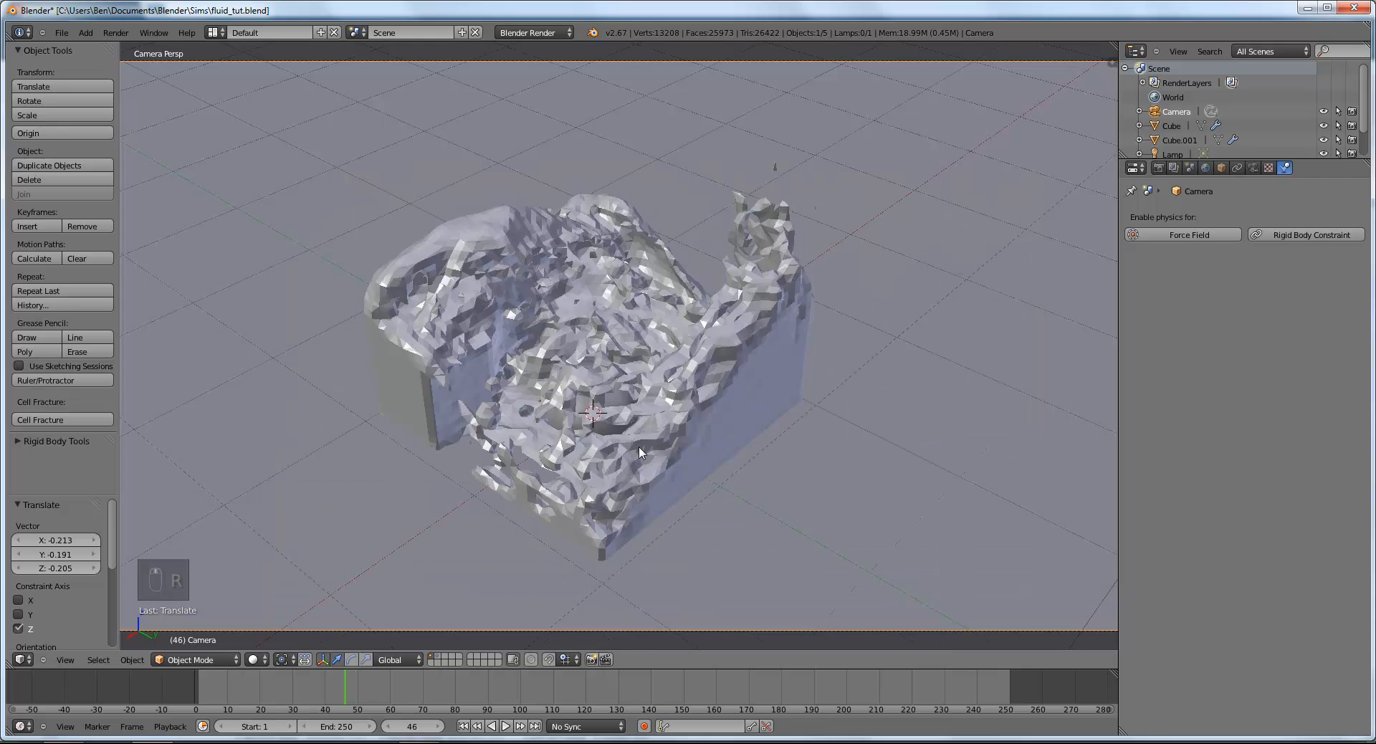
pyautogui.scroll(-5, 633, 470)
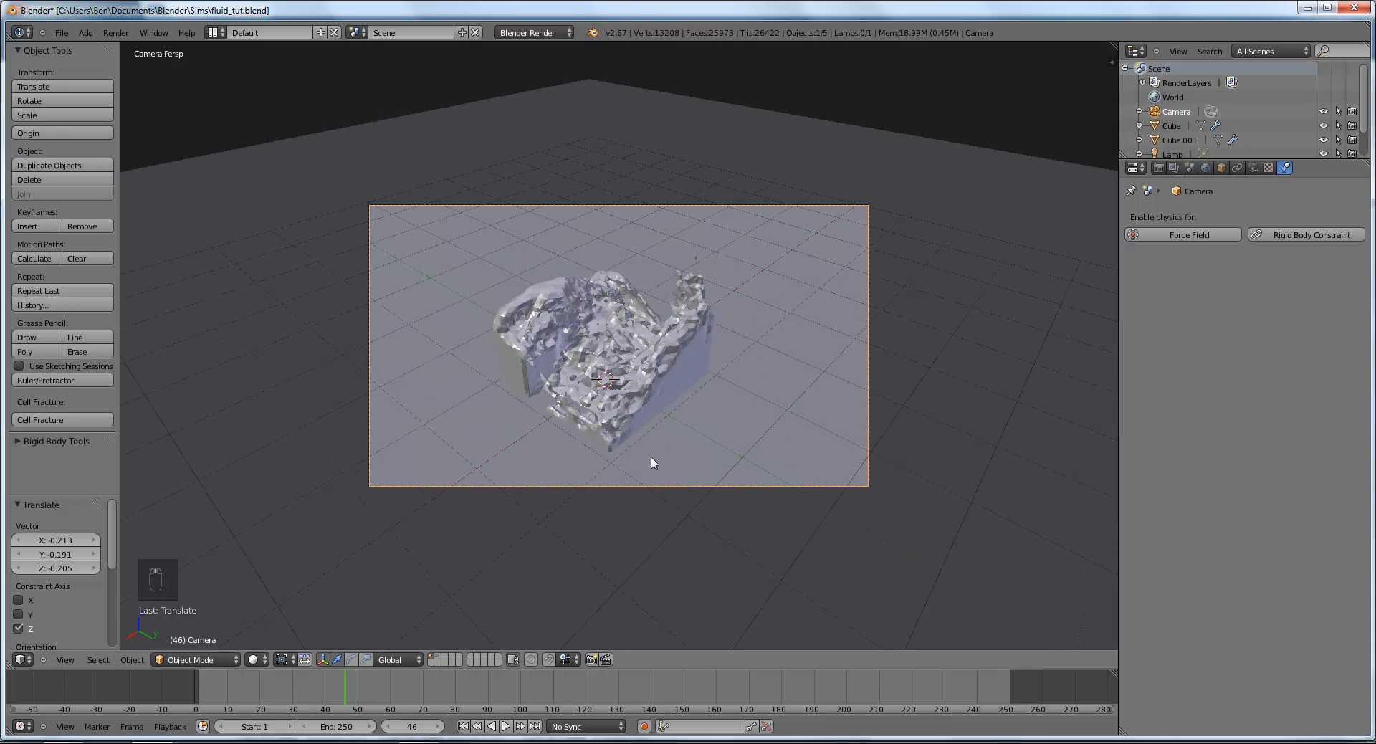
# Step: Rotate the camera about 14.7° around its local X axis
pyautogui.press('r')
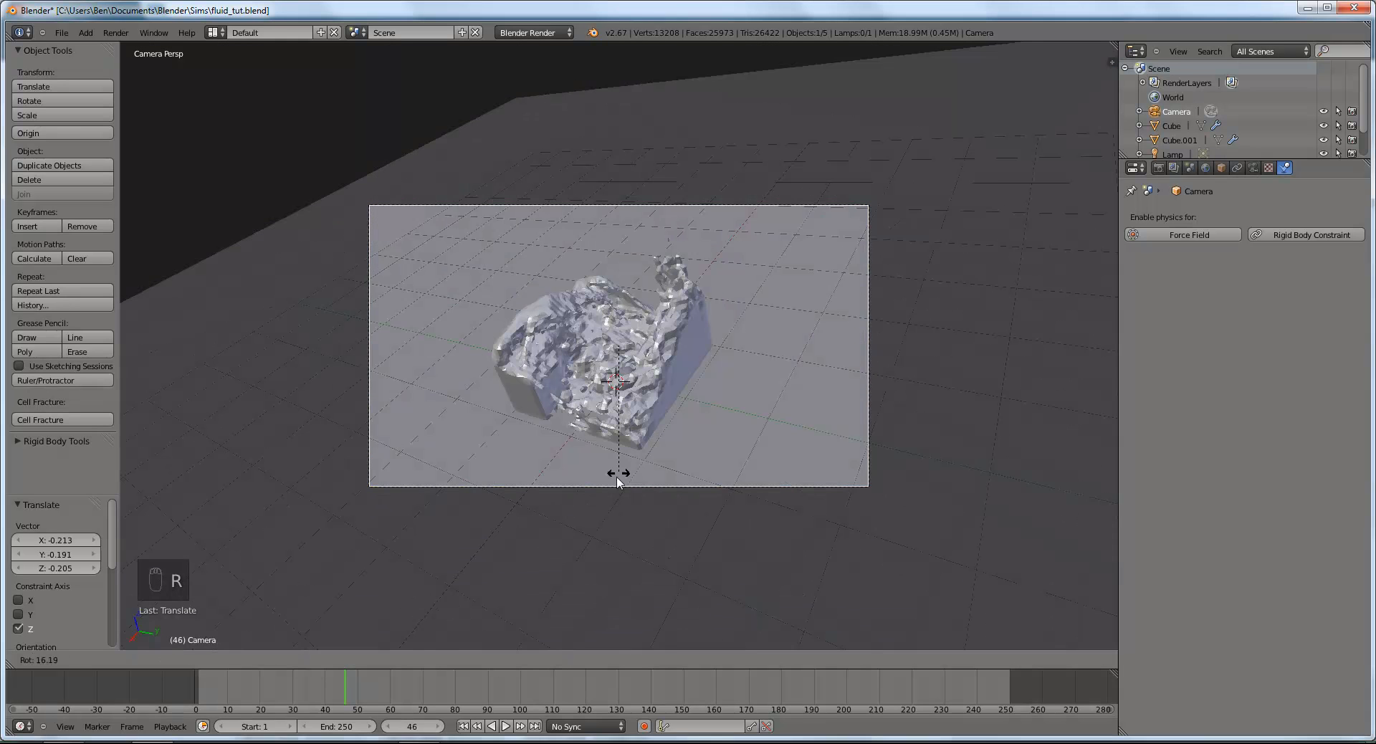
pyautogui.press('x')
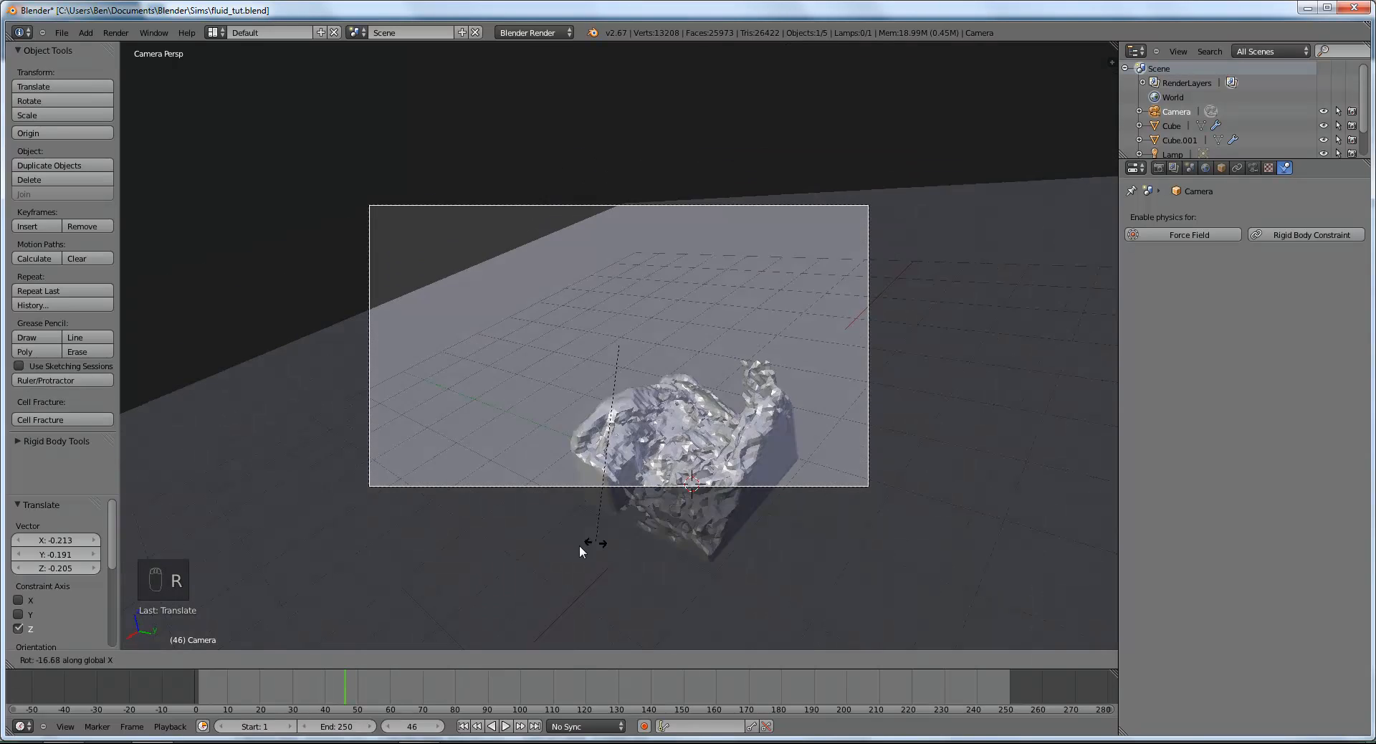
pyautogui.press('x')
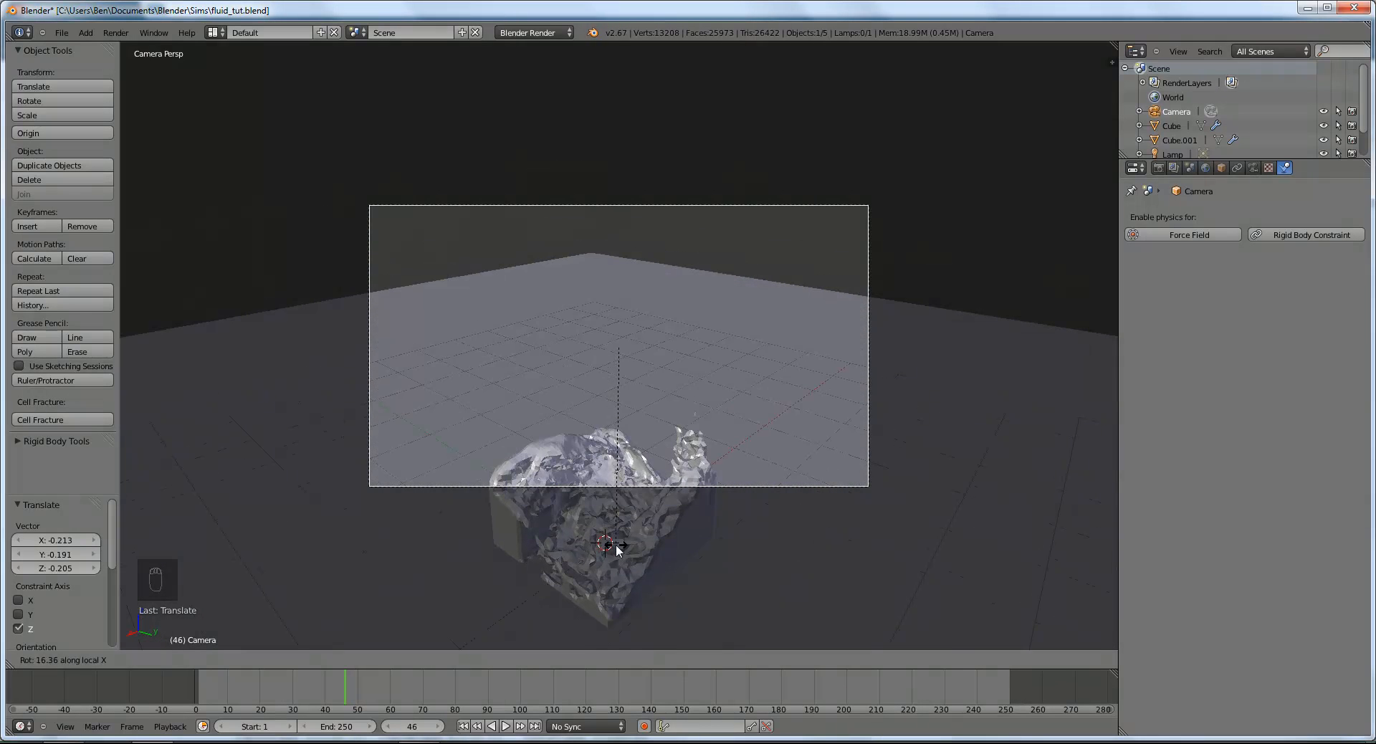
pyautogui.click(616, 547)
# Step: Lower the camera about 1.36 units along global Z and rotate it about -3.65° around its local X axis
pyautogui.press('g')
pyautogui.press('z')
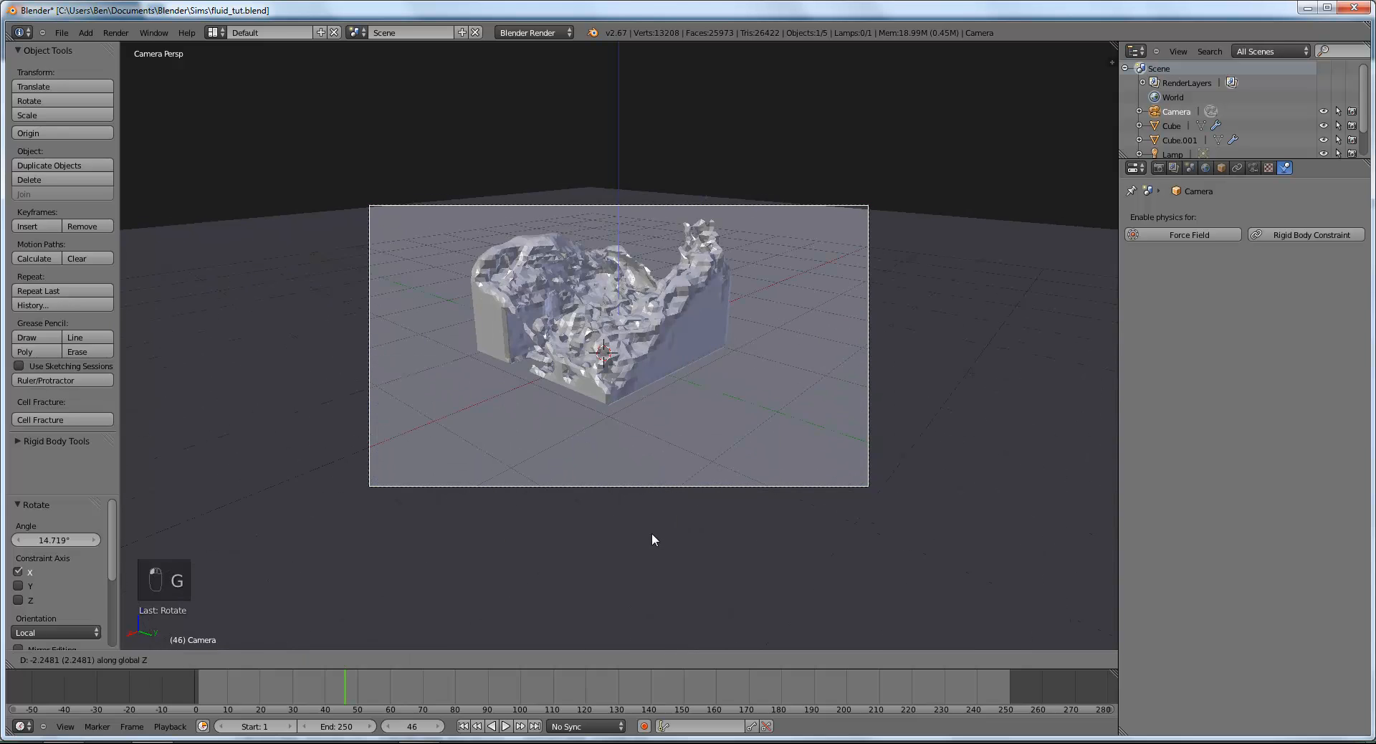
pyautogui.click(658, 493)
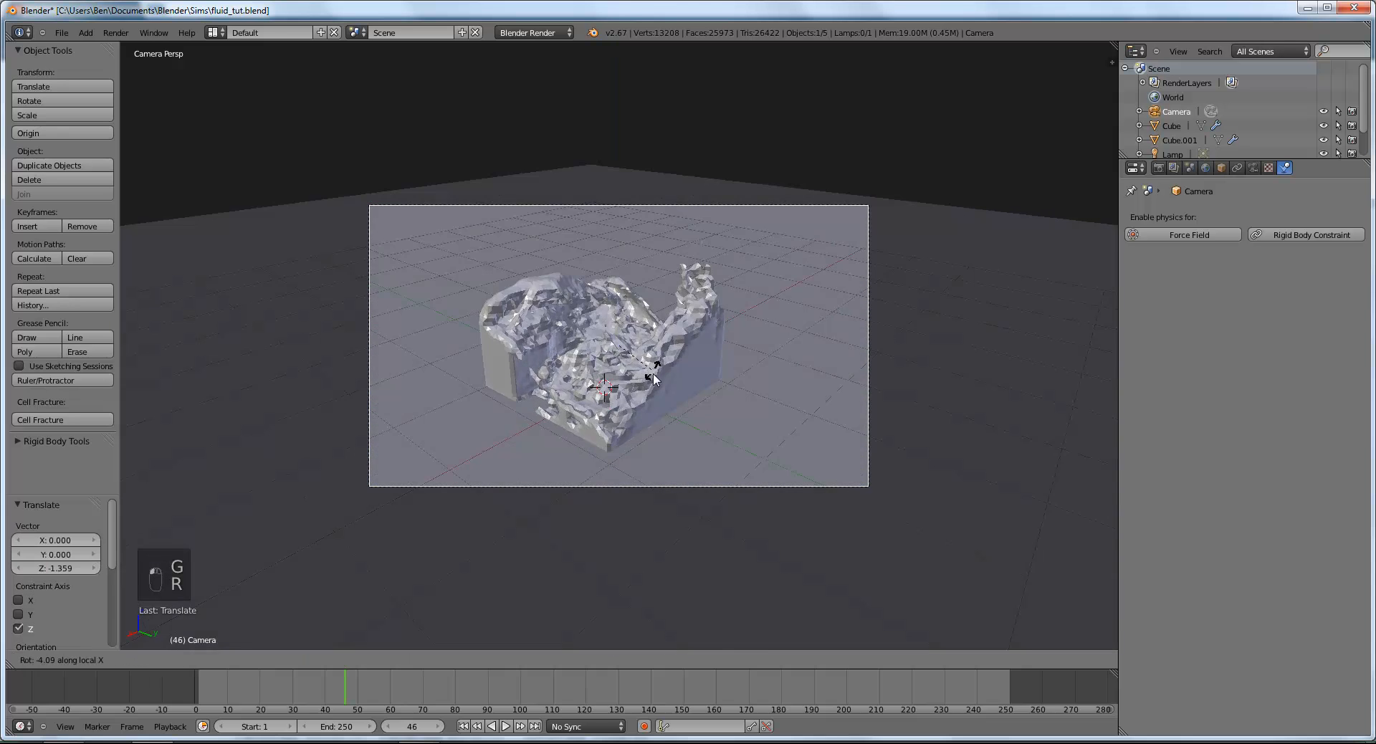
pyautogui.press('r')
pyautogui.press('x')
pyautogui.press('x')
pyautogui.rightClick(652, 371)
# Step: Select the ground plane and scale it up about 1.53 times
pyautogui.rightClick(956, 432)
pyautogui.press('s')
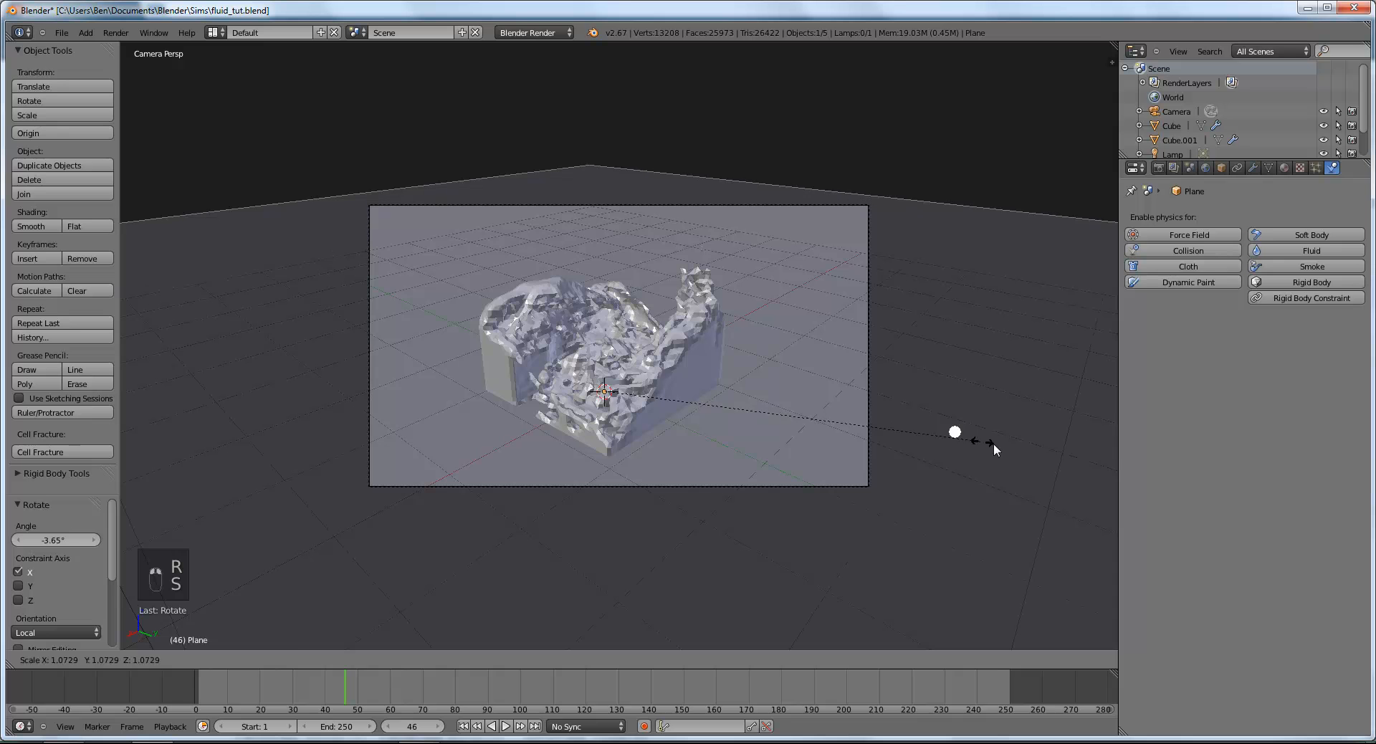
pyautogui.click(767, 361)
pyautogui.scroll(4, 772, 358)
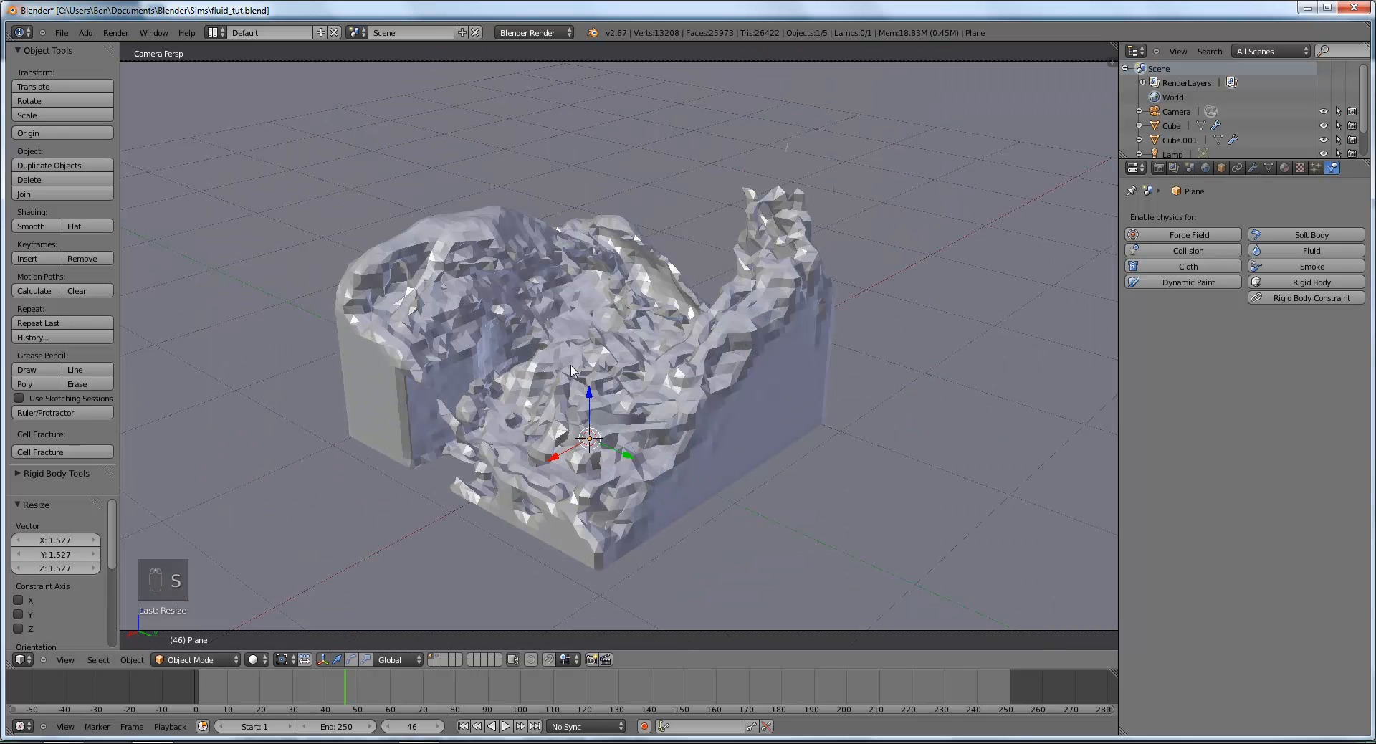
# Step: Select the fluid domain and switch the render engine to Cycles Render
pyautogui.rightClick(829, 316)
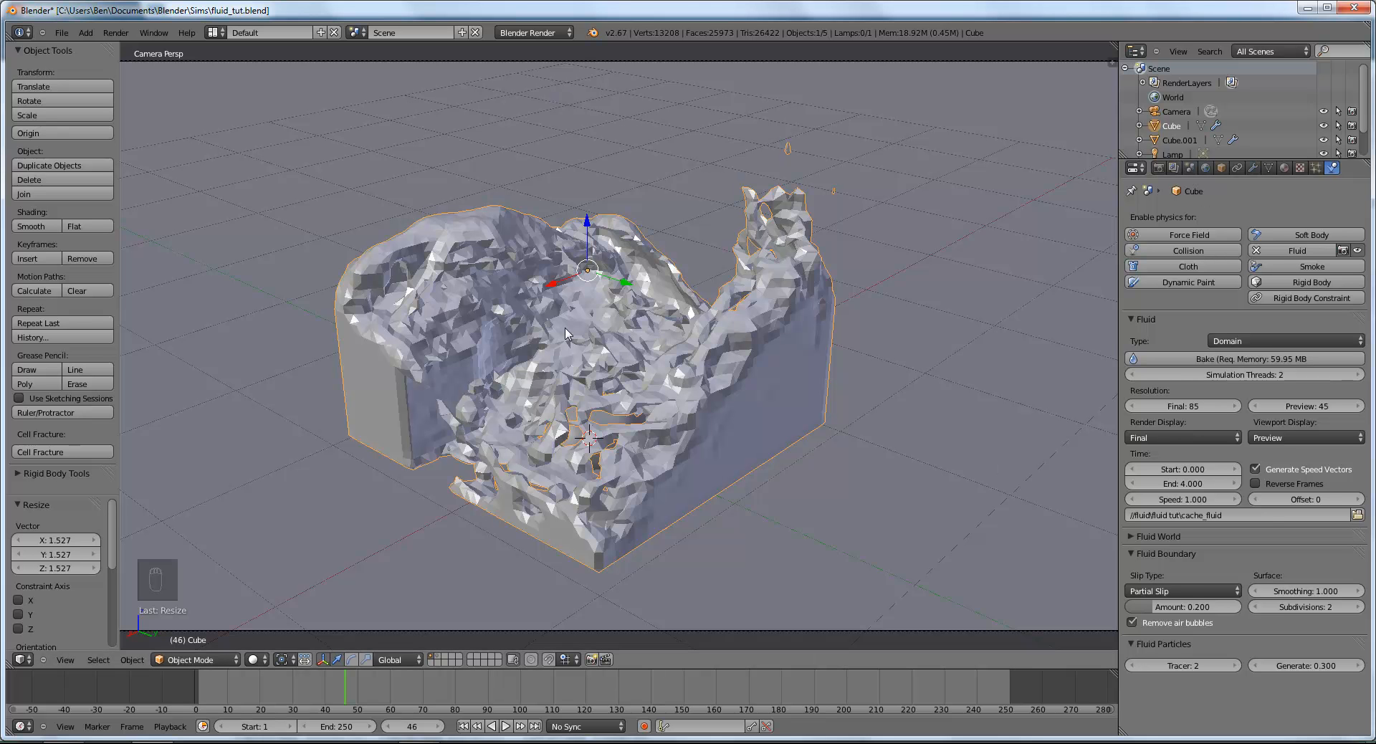
pyautogui.click(527, 37)
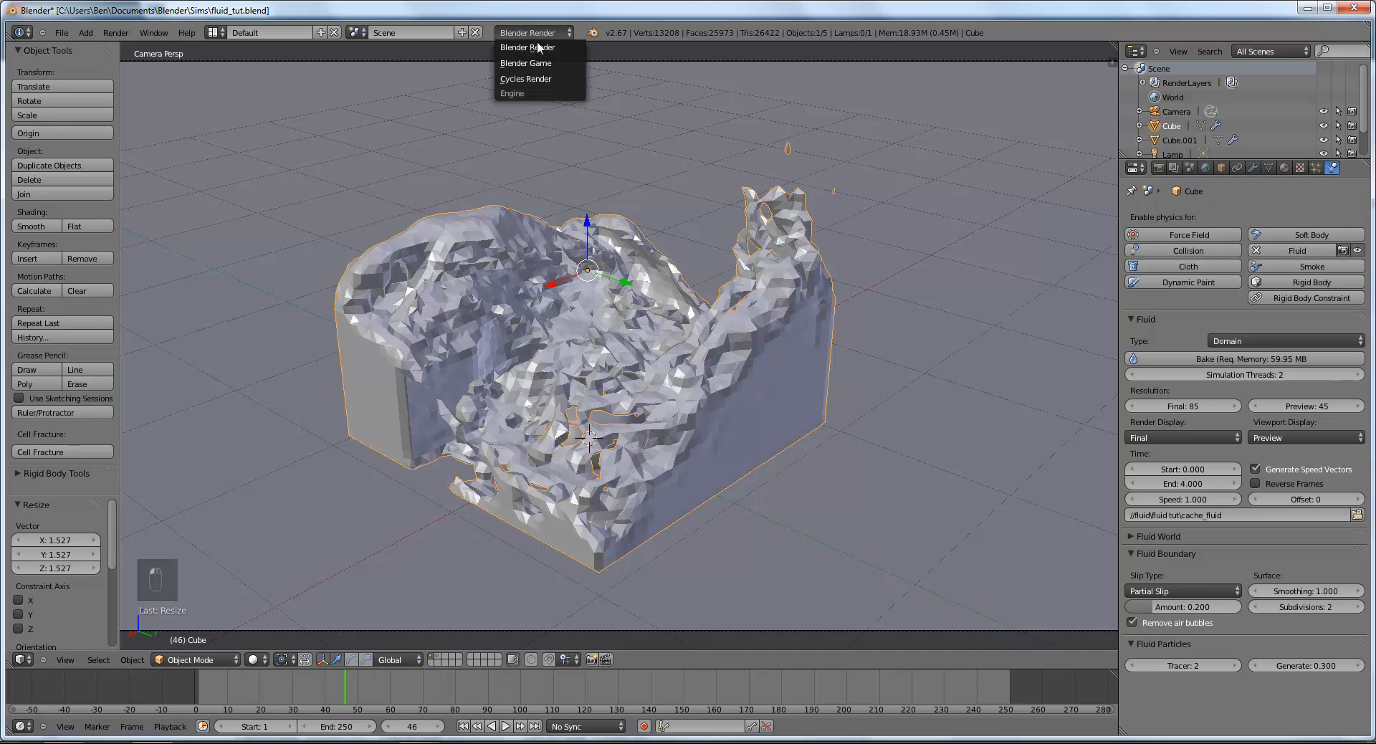
pyautogui.click(553, 79)
pyautogui.scroll(-2, 892, 415)
pyautogui.scroll(2, 893, 415)
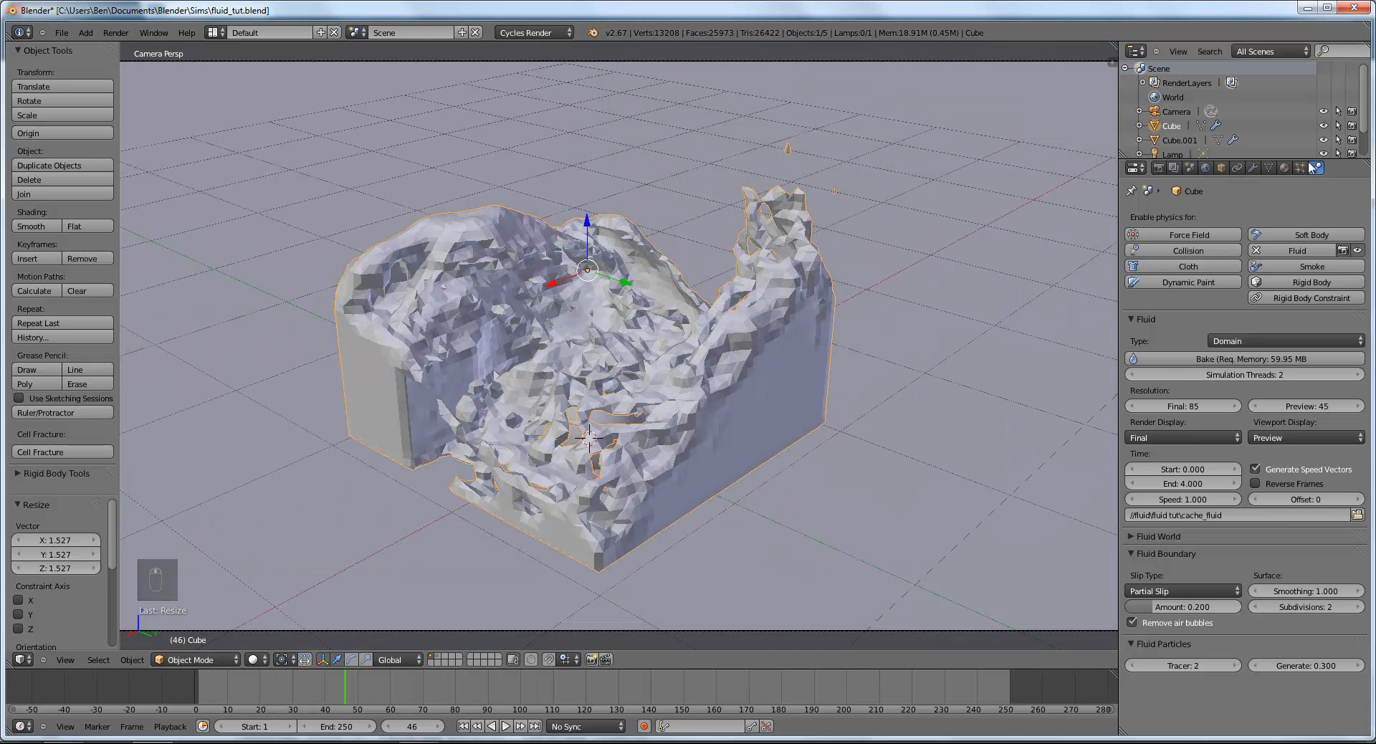
# Step: Rename the fluid domain's existing material to "fluid"
pyautogui.click(1284, 167)
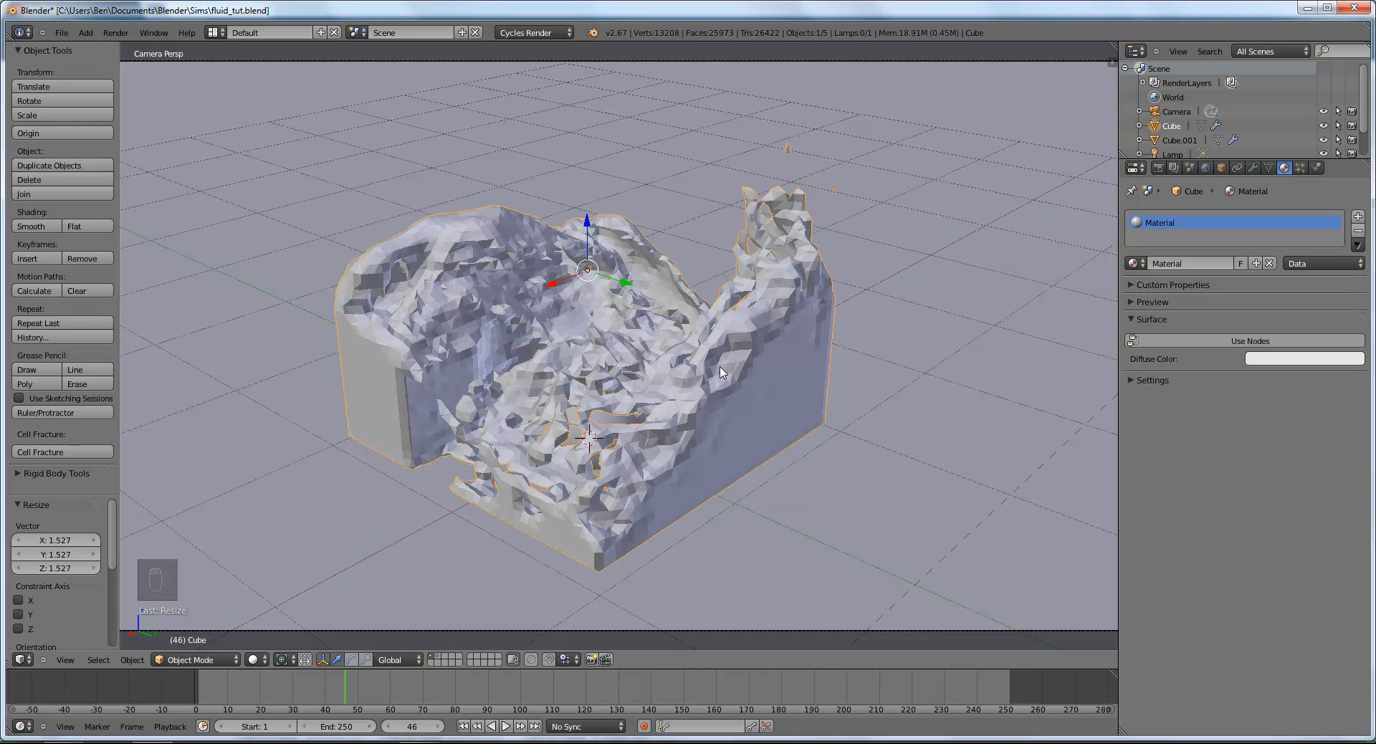
pyautogui.scroll(-3, 720, 371)
pyautogui.scroll(2, 722, 371)
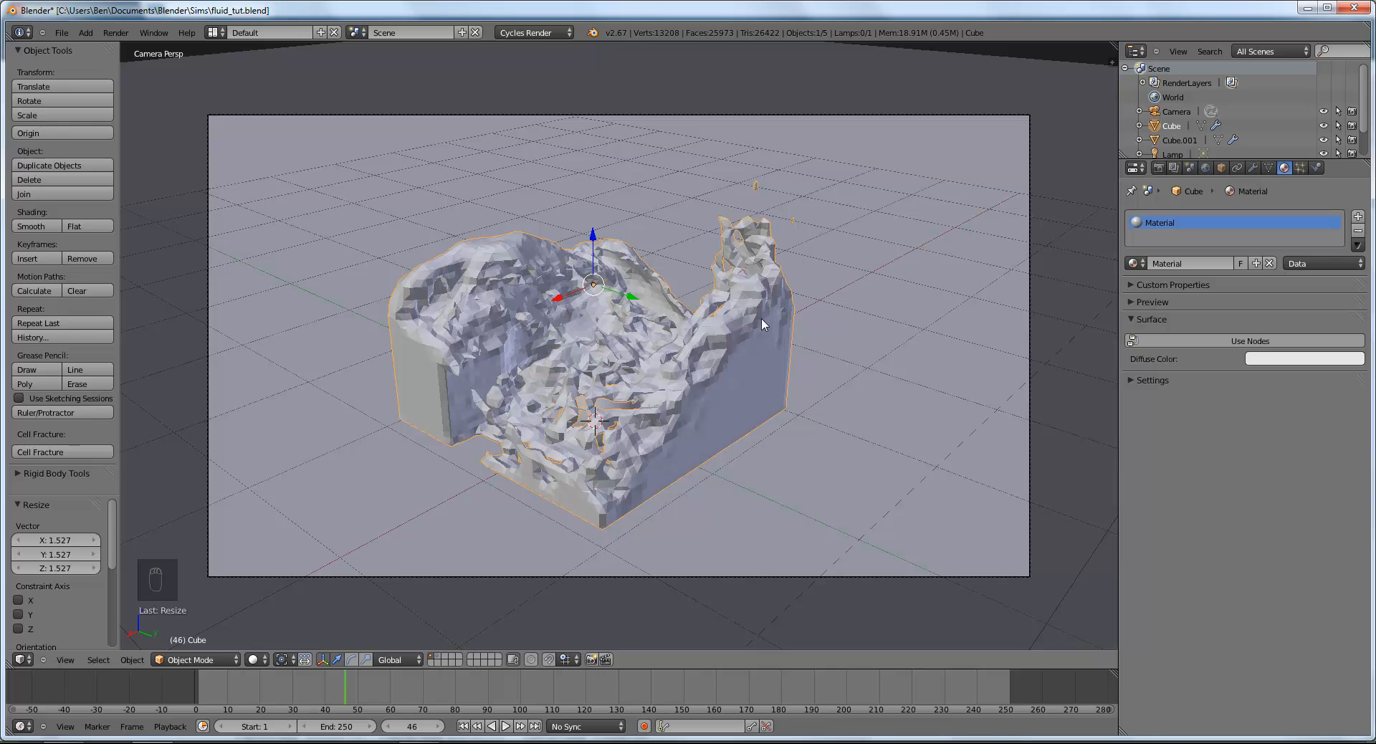
pyautogui.click(1187, 263)
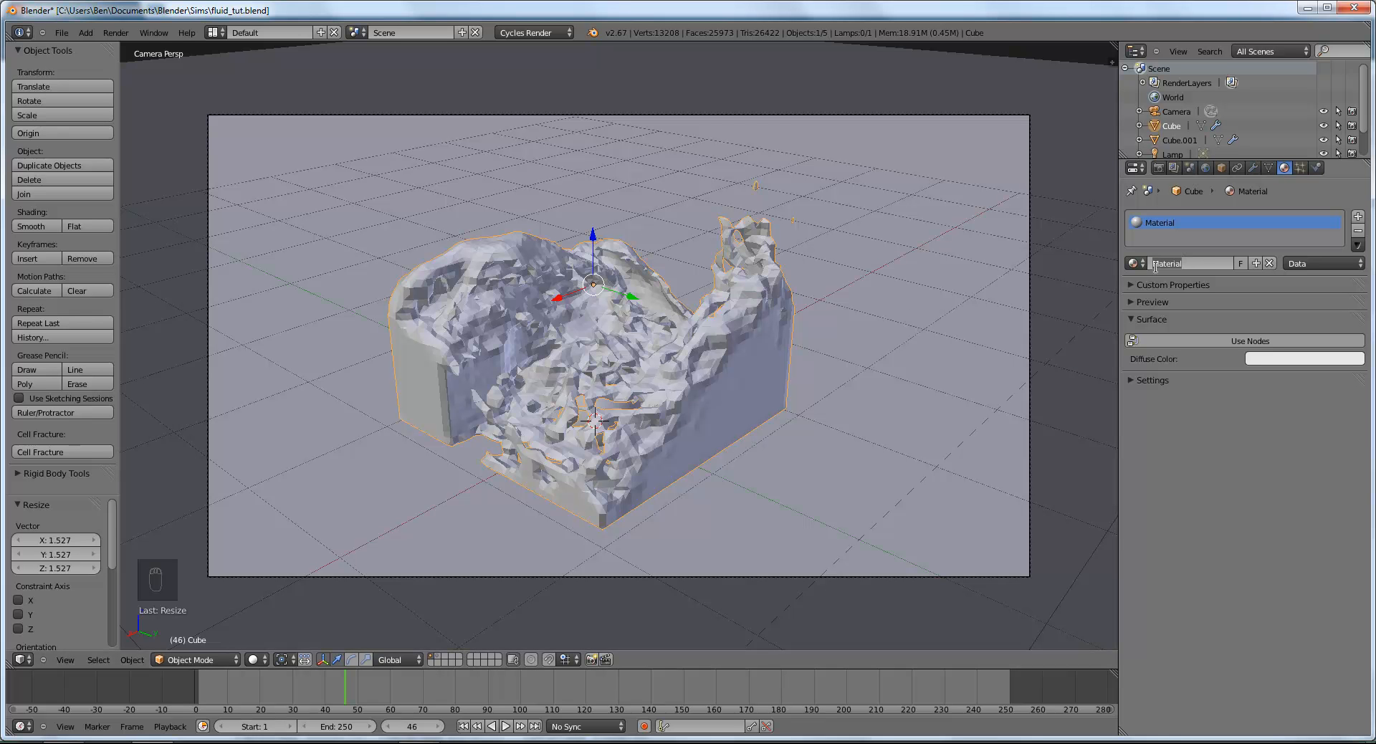
pyautogui.press('BackSpace')
pyautogui.write('fluid')
pyautogui.press('Return')
# Step: Enable nodes for the fluid material, show its preview, and make its surface a Glass BSDF with an IOR of 1.333
pyautogui.click(1148, 342)
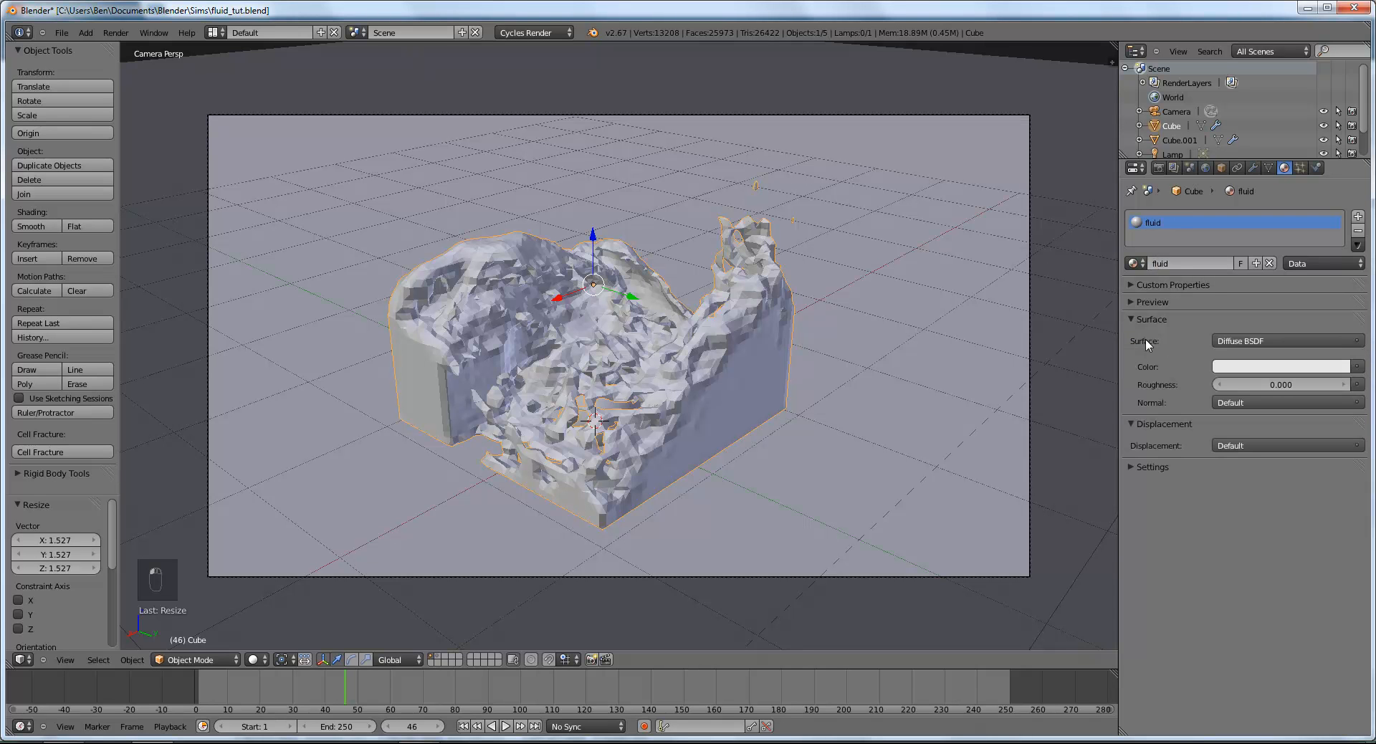
pyautogui.click(1153, 300)
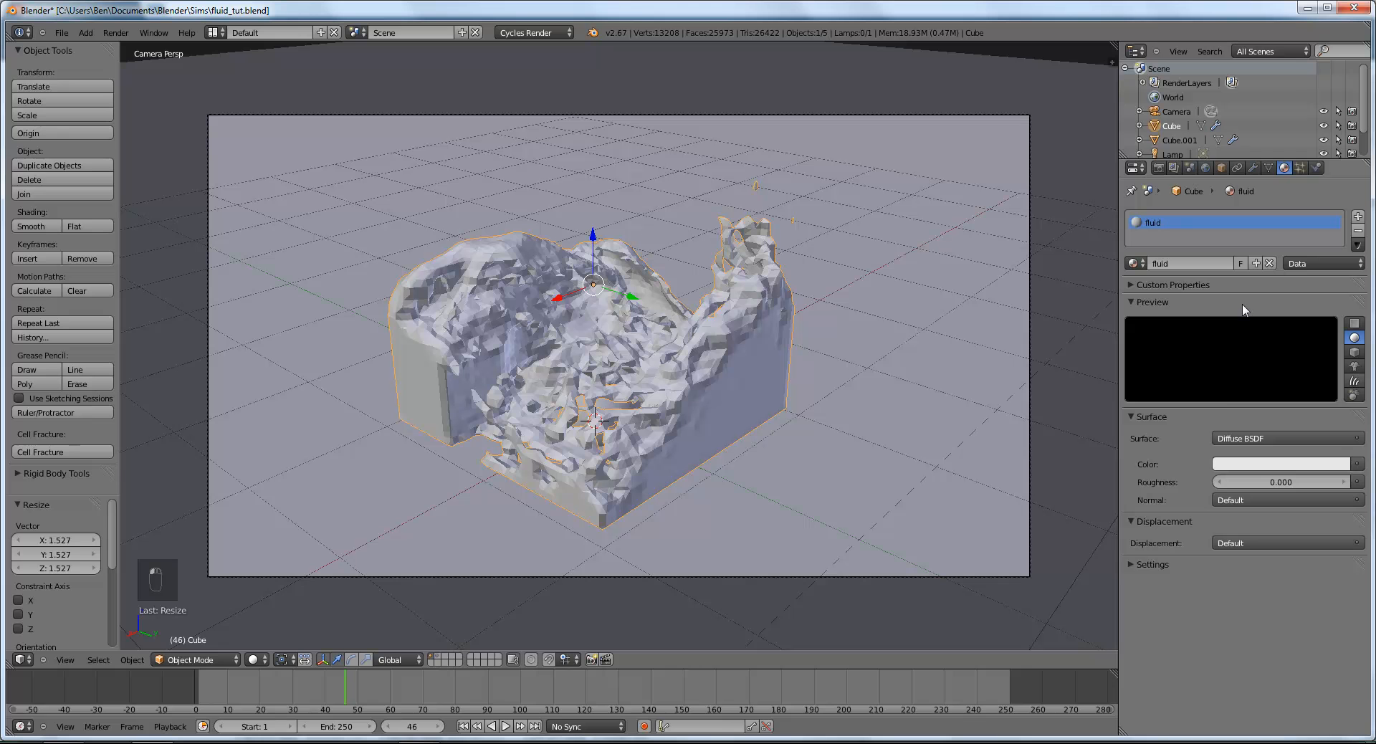
pyautogui.click(1268, 437)
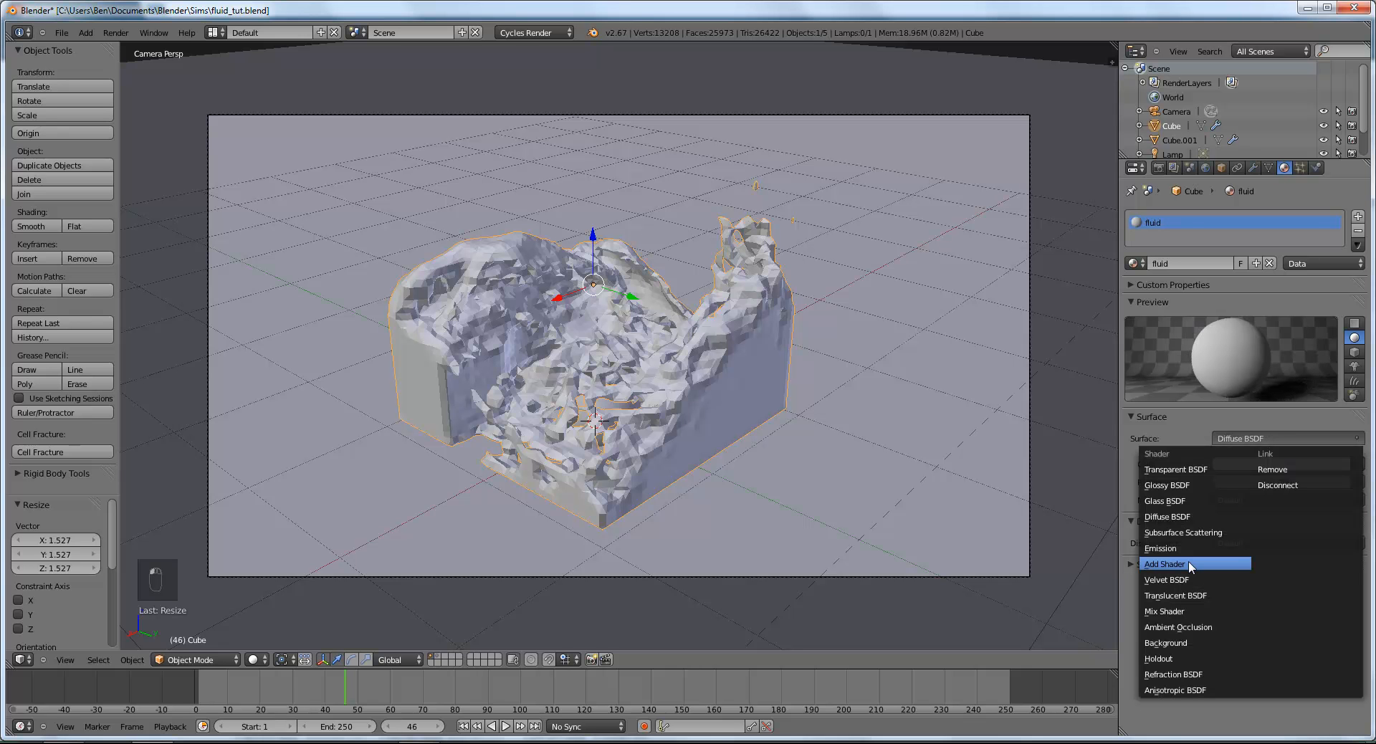
pyautogui.click(1187, 500)
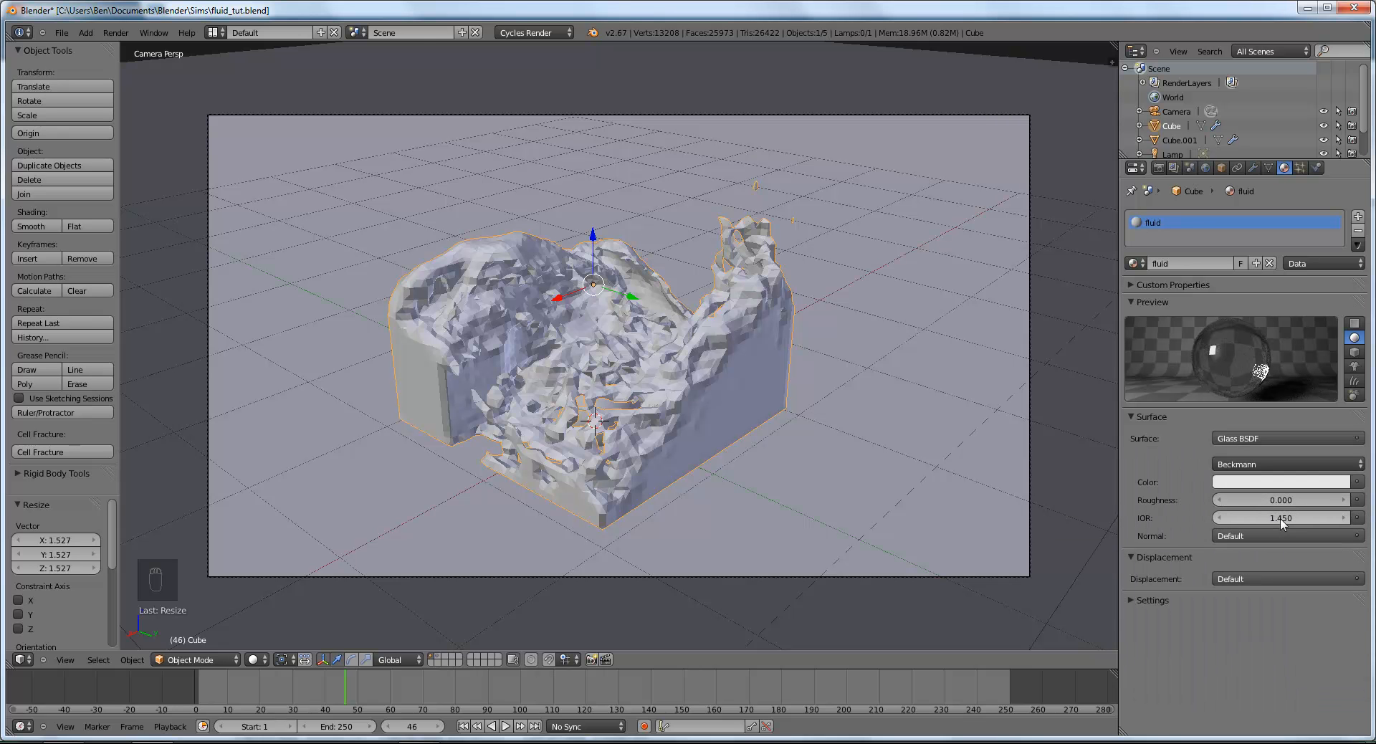
pyautogui.click(1281, 522)
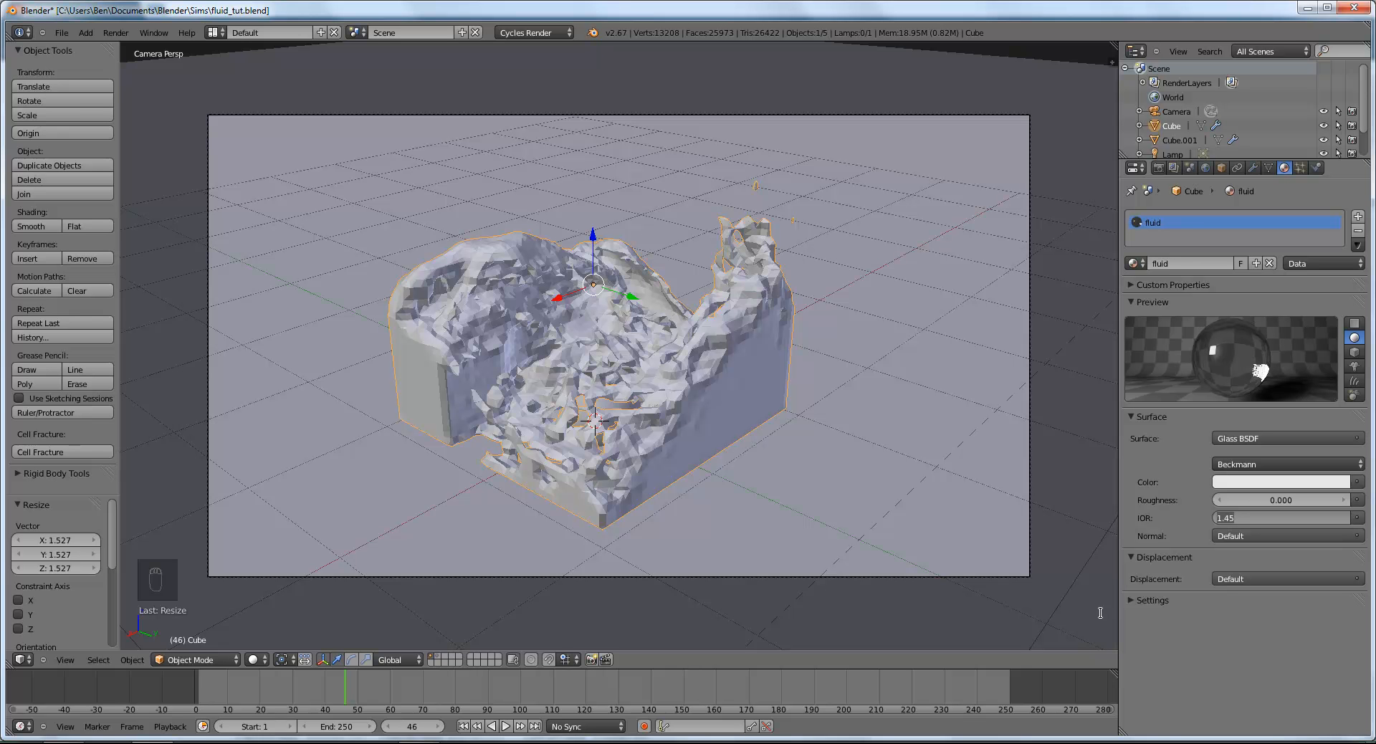
pyautogui.write('1.333')
pyautogui.press('Return')
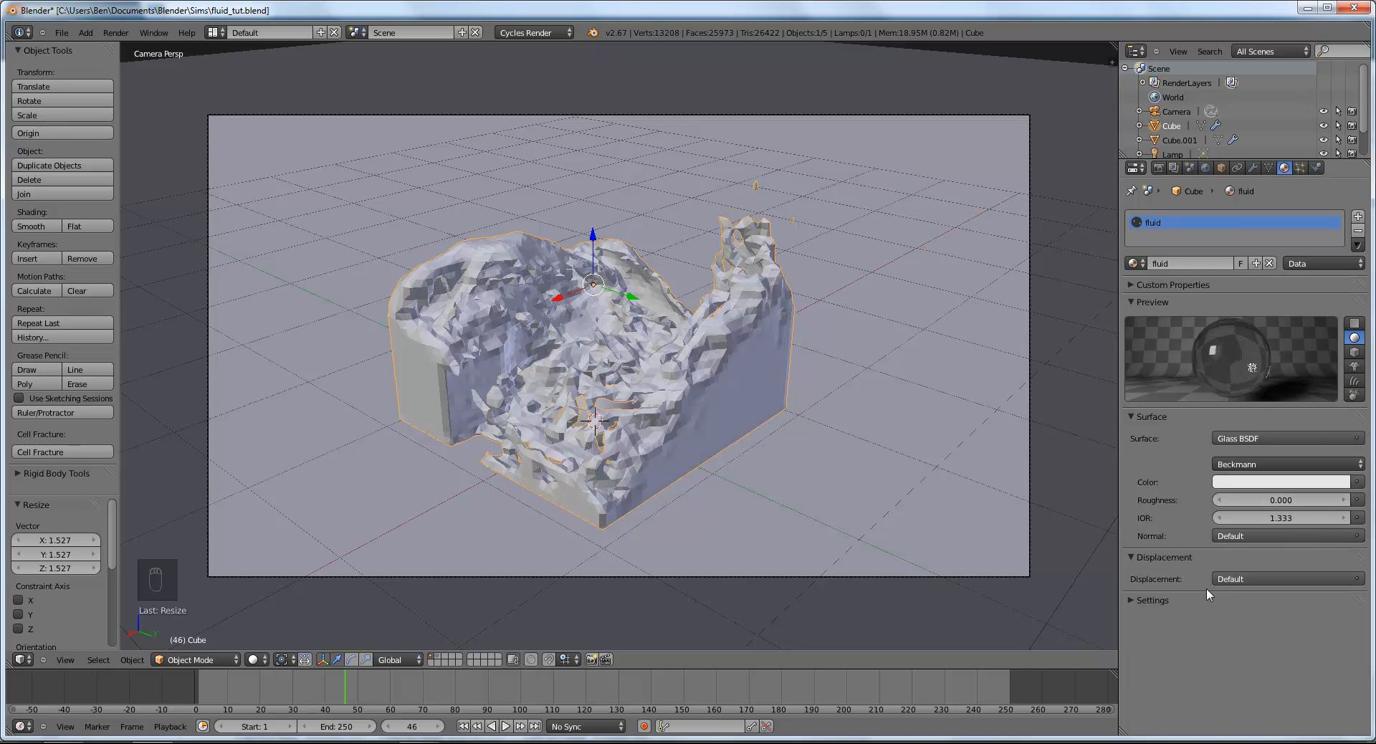
# Step: Try a slight purple tint on the glass shader, then set its color to pure white
pyautogui.click(1251, 483)
pyautogui.moveTo(1278, 330); pyautogui.dragTo(1280, 323)
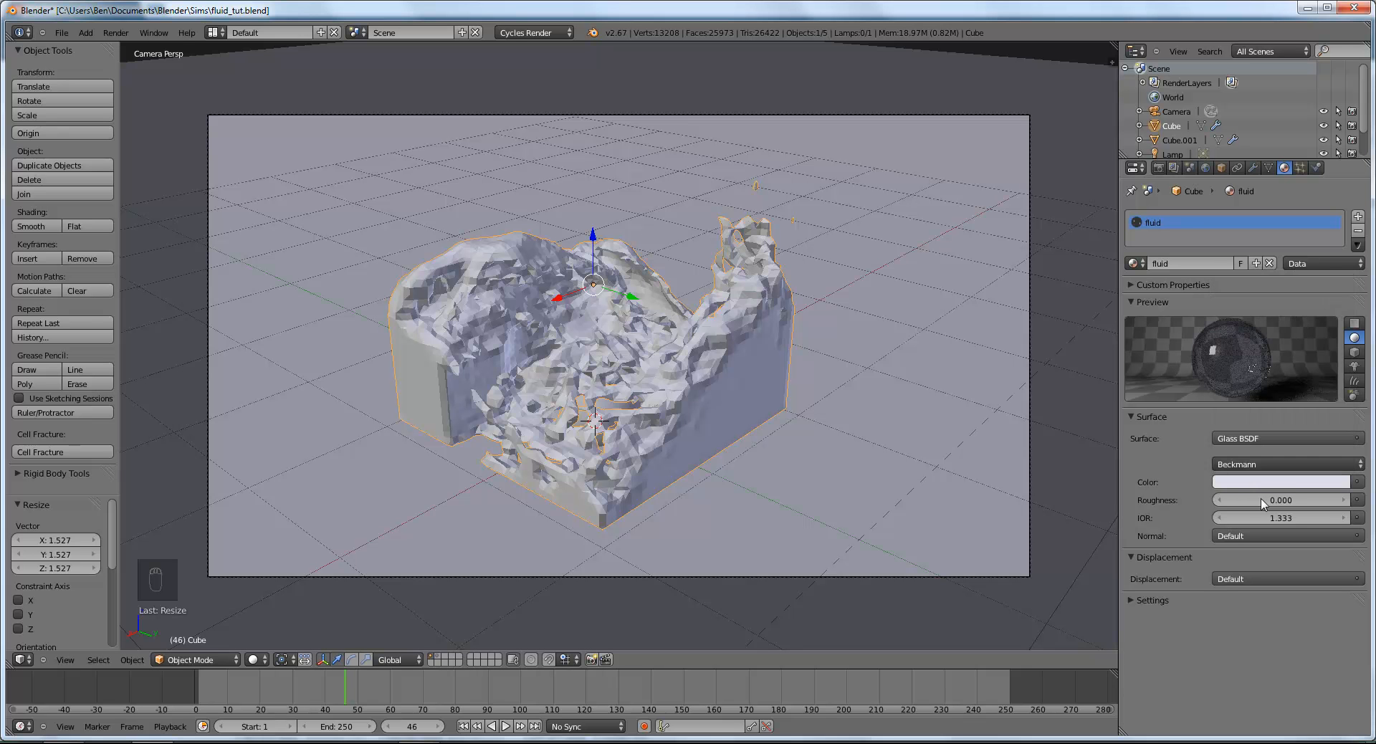
pyautogui.click(1273, 483)
pyautogui.moveTo(1284, 421); pyautogui.dragTo(1335, 447)
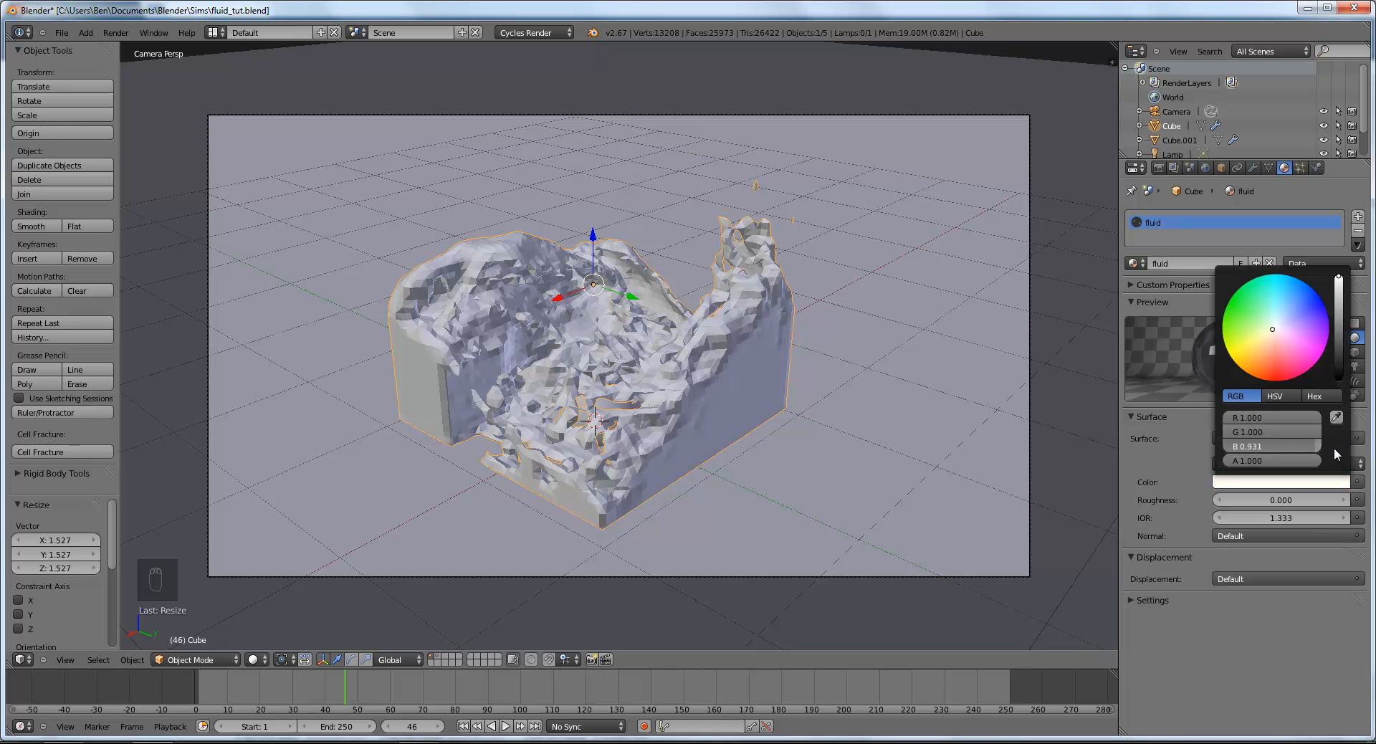
pyautogui.click(1255, 486)
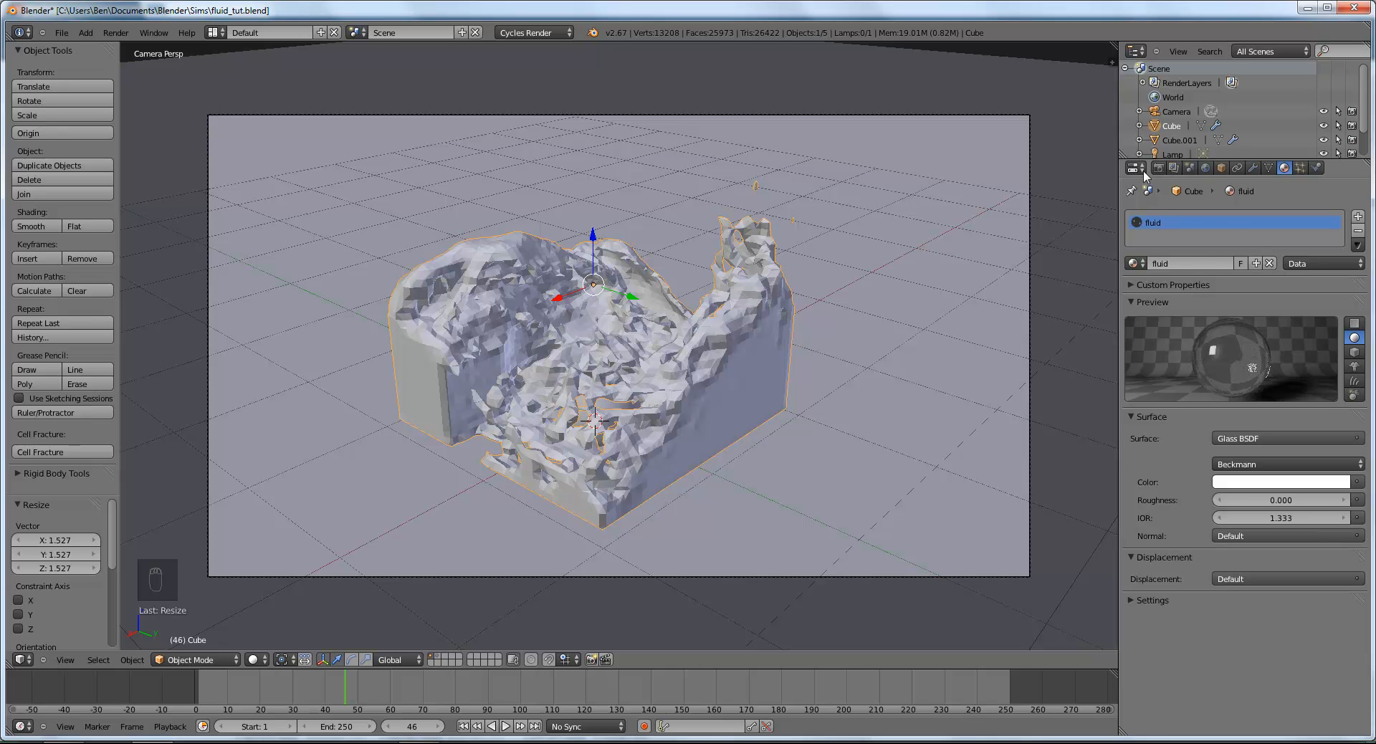
# Step: Try a magenta glass color (R 1.000, G 0.000, B 0.726) and set it back to white
pyautogui.click(1258, 482)
pyautogui.click(1312, 367)
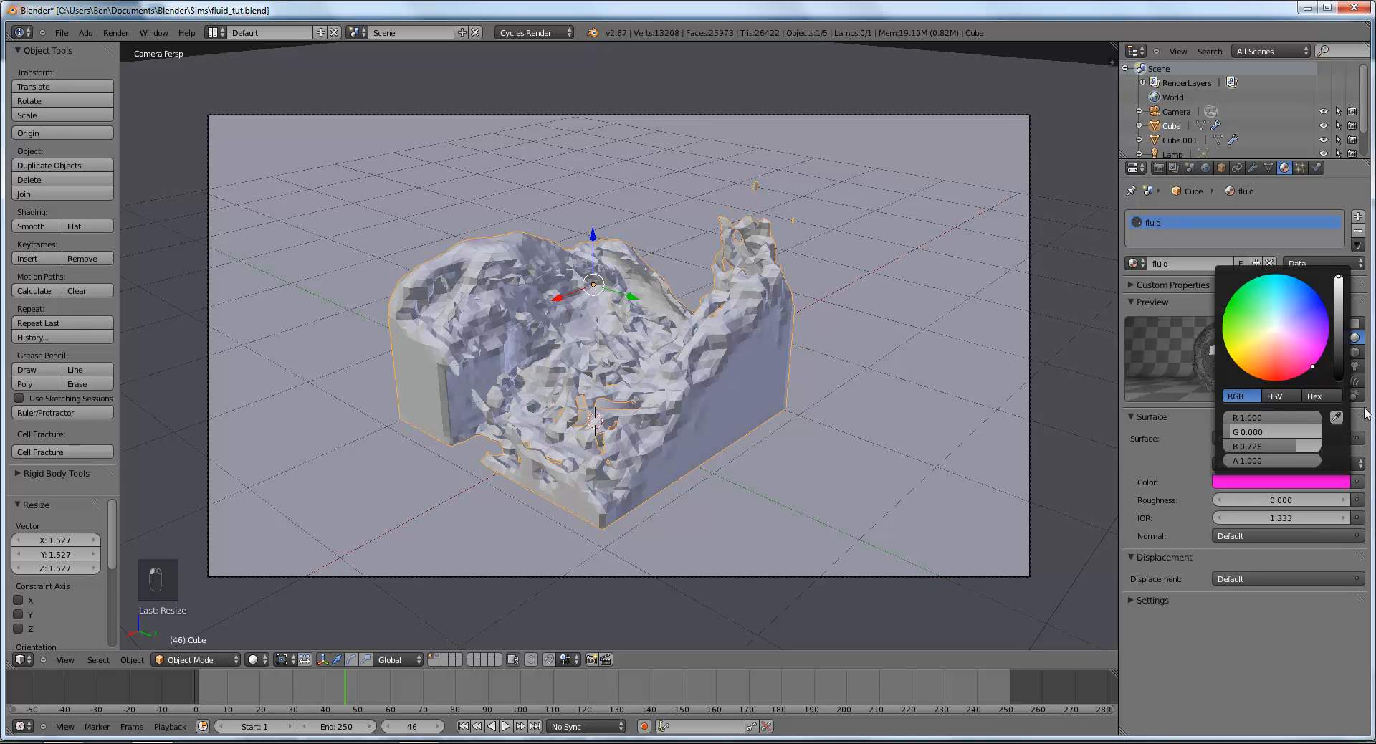
pyautogui.click(1252, 485)
pyautogui.moveTo(1248, 431); pyautogui.dragTo(1330, 445)
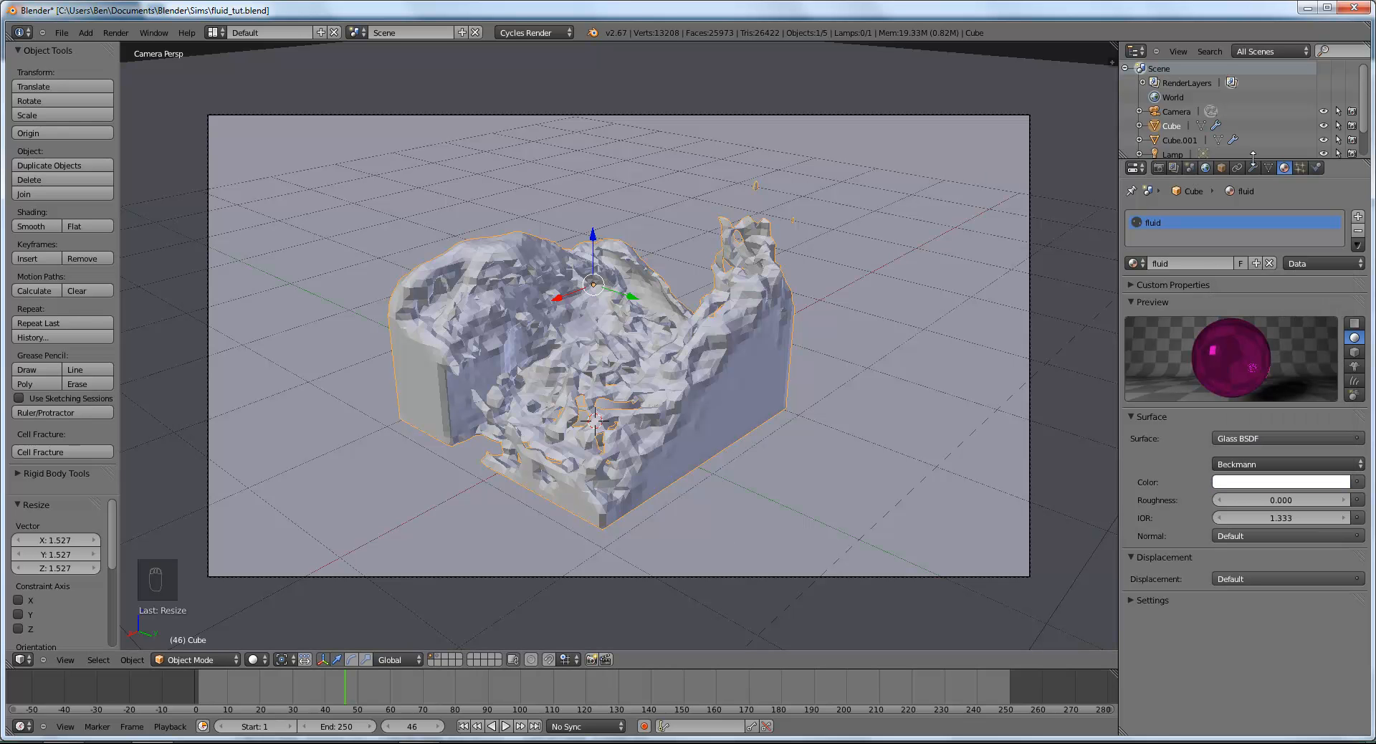
# Step: Apply smooth shading to the fluid domain mesh
pyautogui.scroll(2, 671, 431)
pyautogui.scroll(-2, 671, 431)
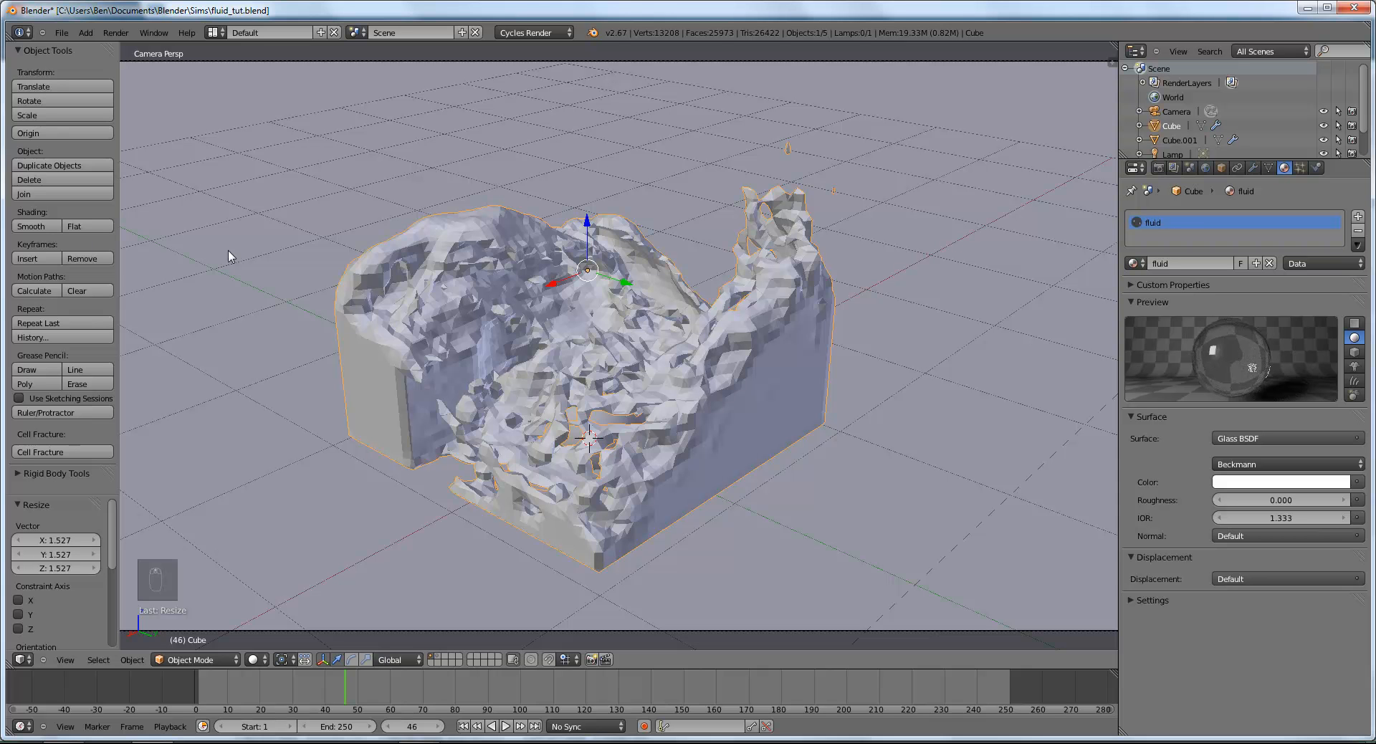
pyautogui.click(32, 227)
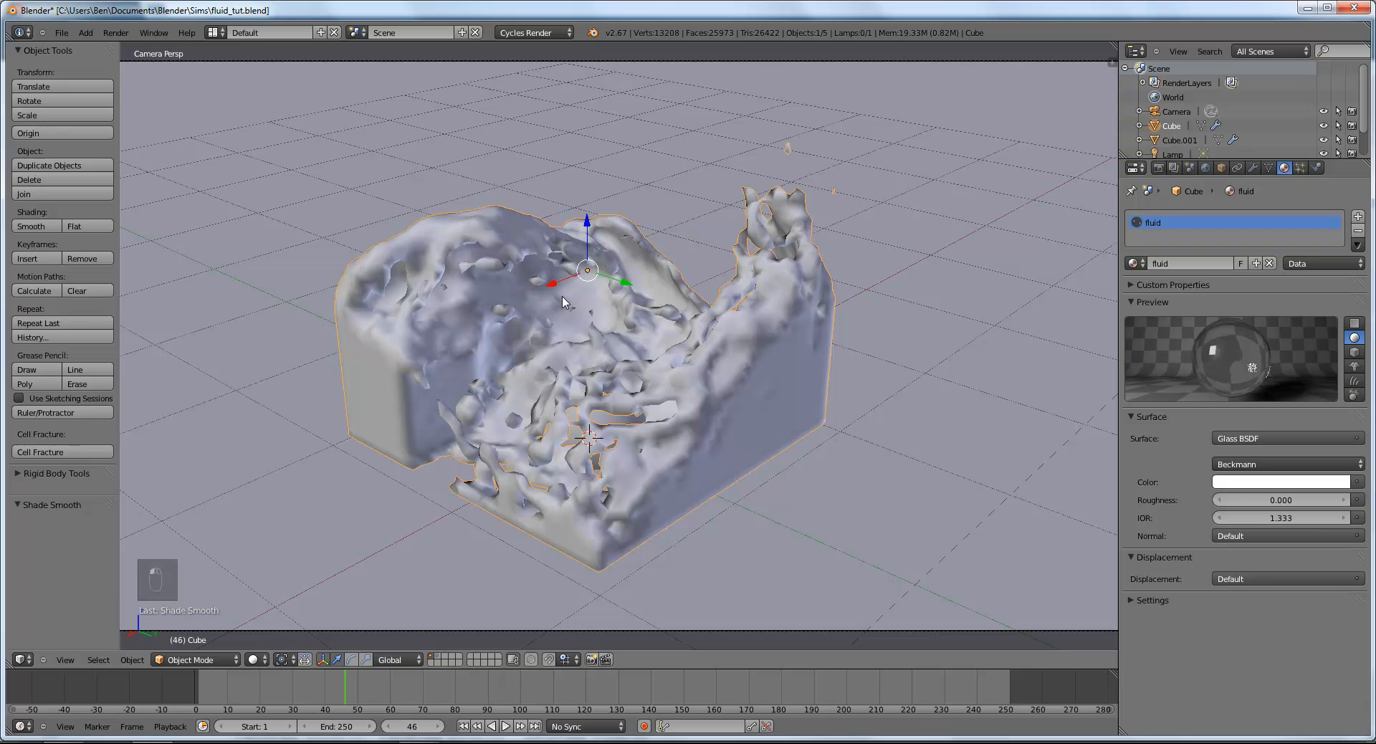
pyautogui.scroll(1, 593, 446)
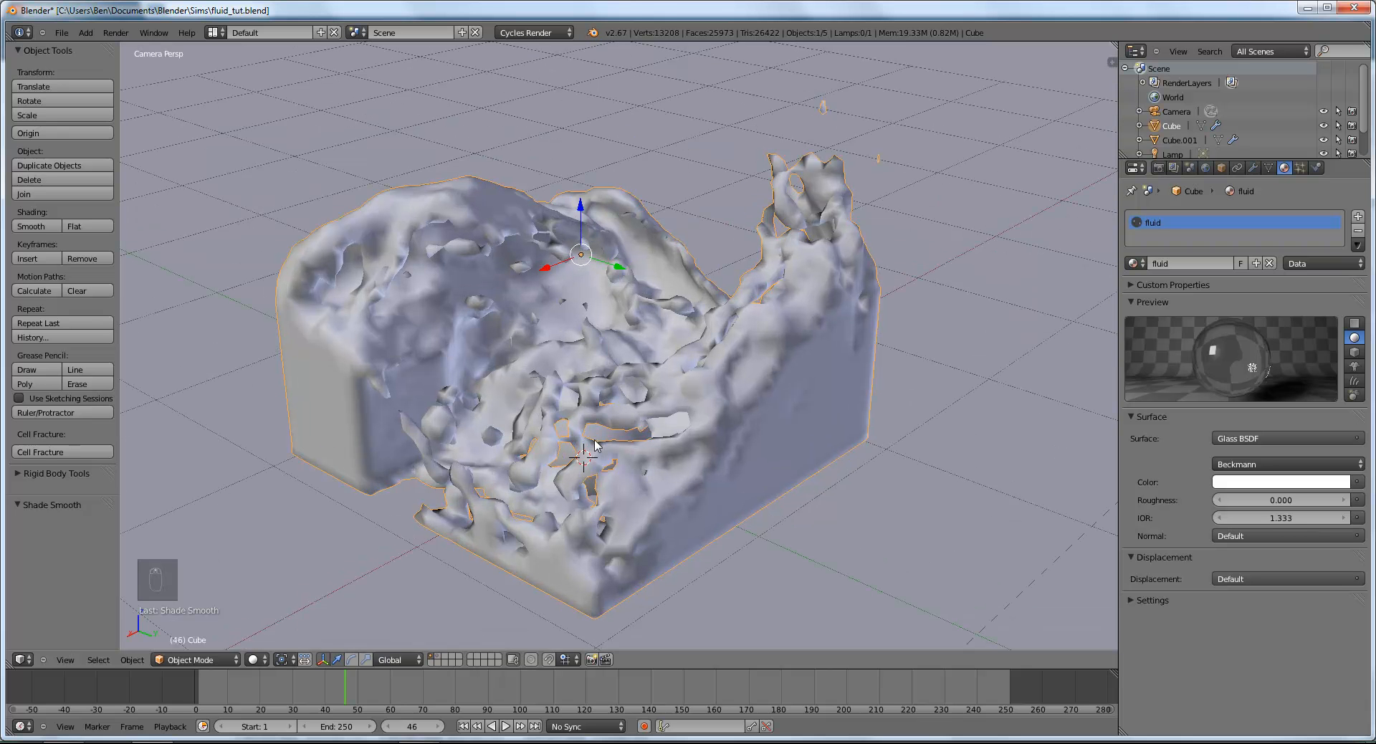
# Step: Save the scene over the existing fluid_tut.blend file
pyautogui.hotkey('ctrl', 's')
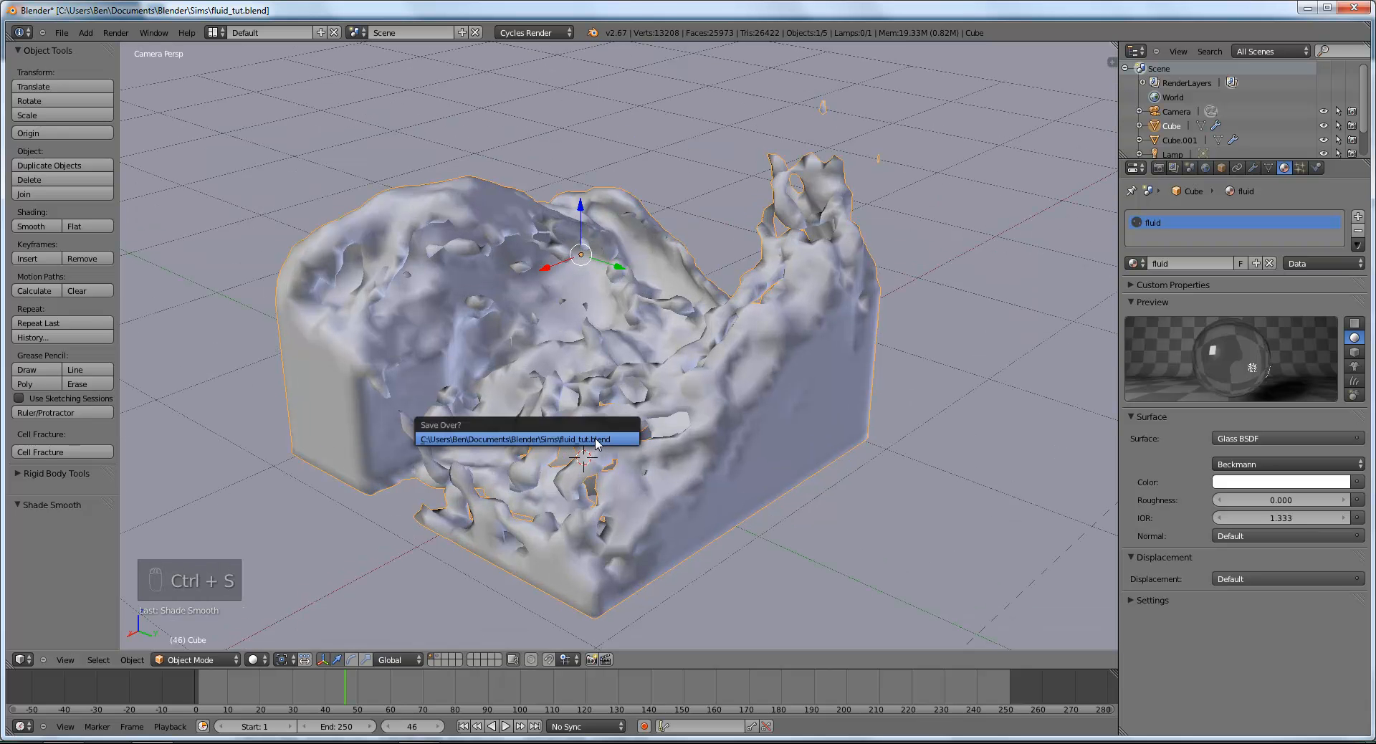
pyautogui.hotkey('ctrl', 's')
pyautogui.click(713, 341)
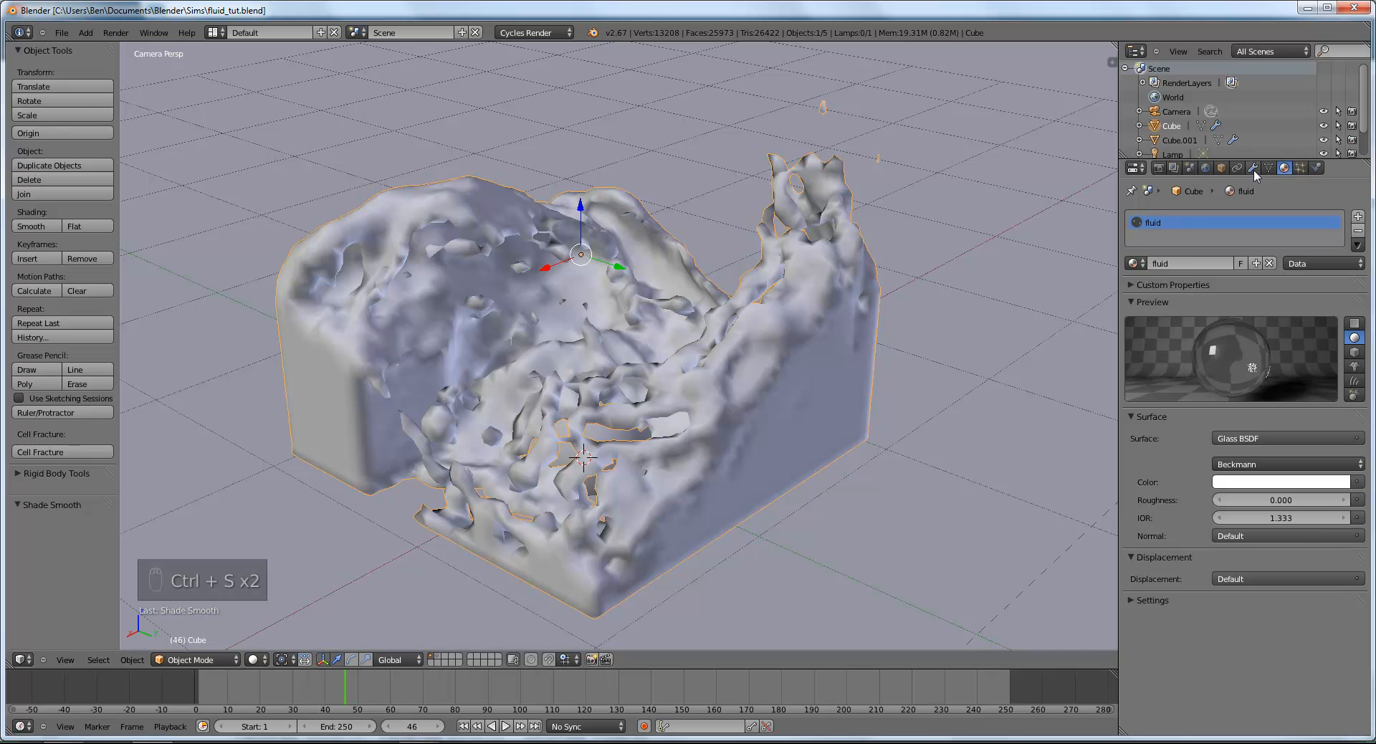
# Step: Delete the point lamp above the fluid
pyautogui.scroll(-4, 620, 371)
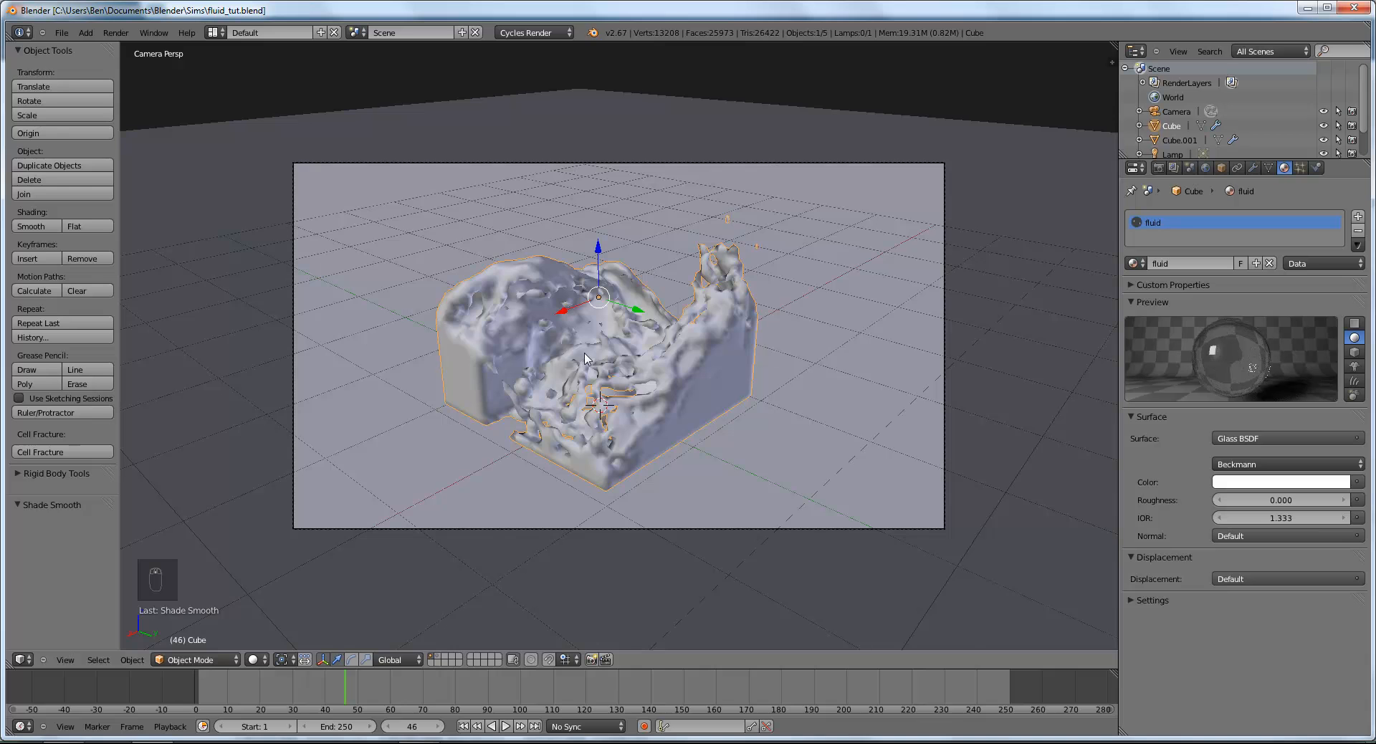
pyautogui.scroll(-2, 506, 363)
pyautogui.moveTo(507, 362); pyautogui.dragTo(542, 377, button='middle')
pyautogui.scroll(-7, 542, 376)
pyautogui.scroll(-2, 543, 376)
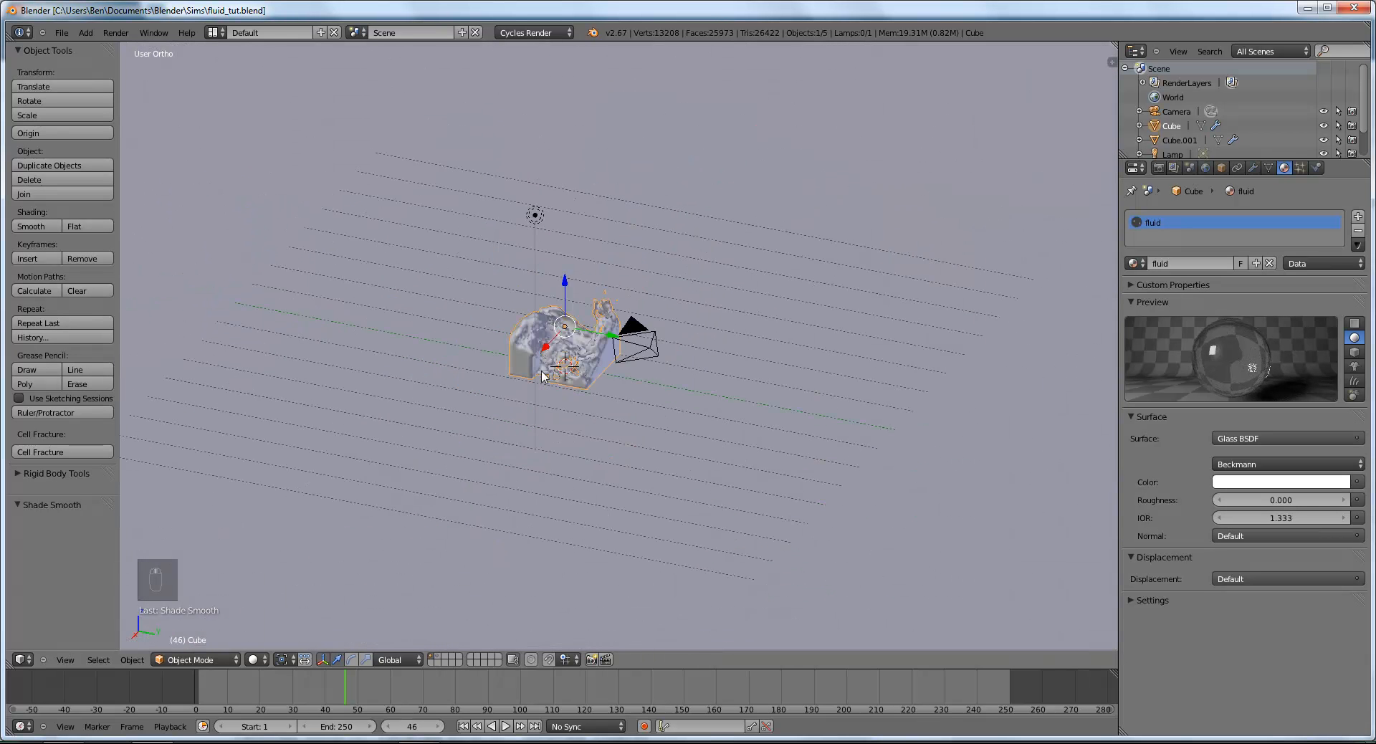
pyautogui.scroll(3, 543, 376)
pyautogui.rightClick(474, 120)
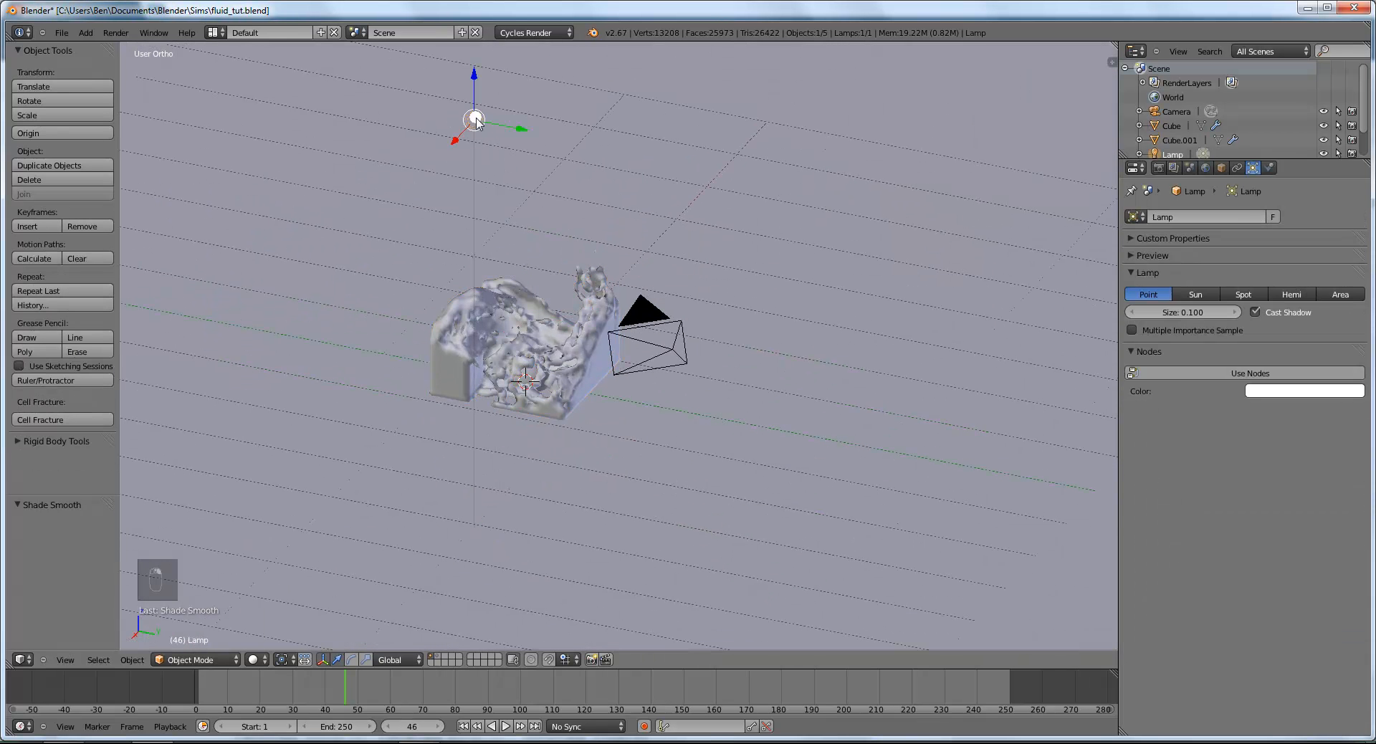
pyautogui.press('Delete')
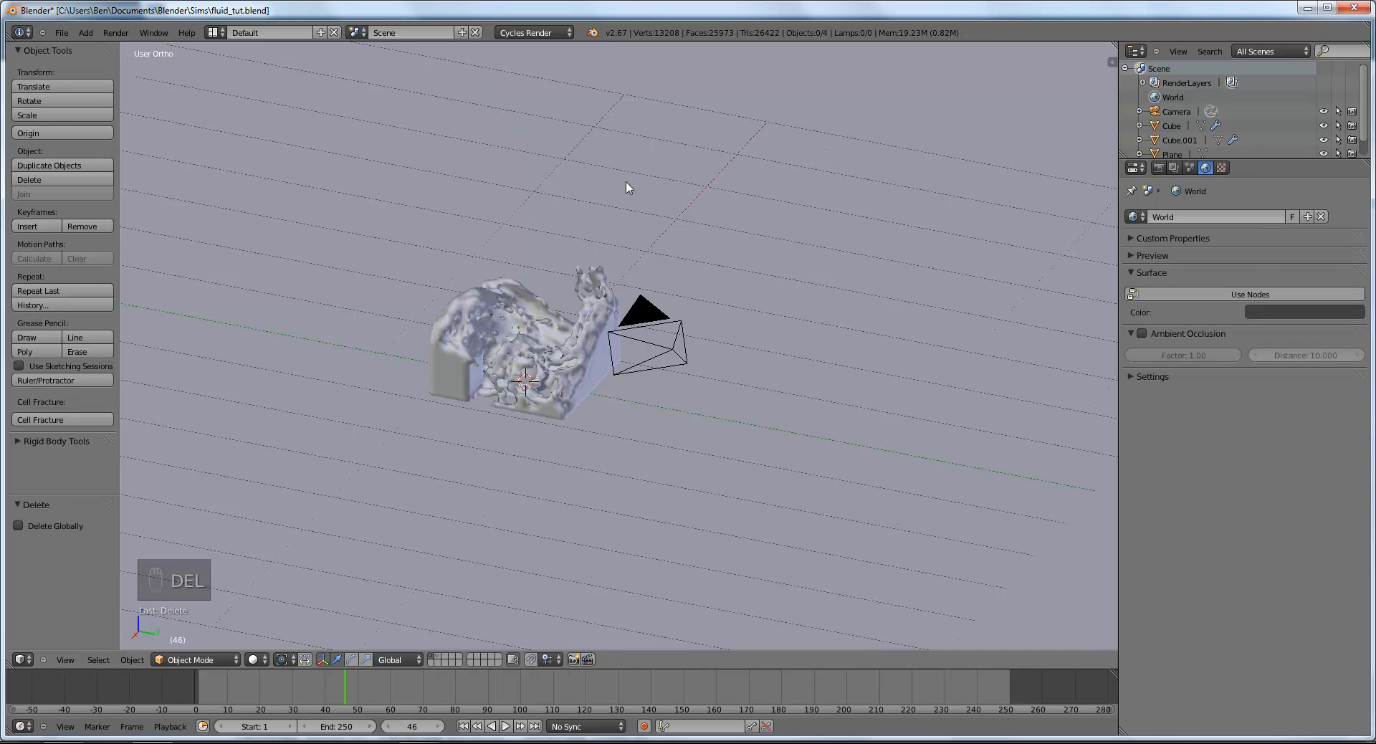
# Step: Add a second plane at the fluid and enlarge it in two passes, the last by about 2.54 times
pyautogui.hotkey('shift', 'a')
pyautogui.moveTo(604, 316)
pyautogui.click(673, 320)
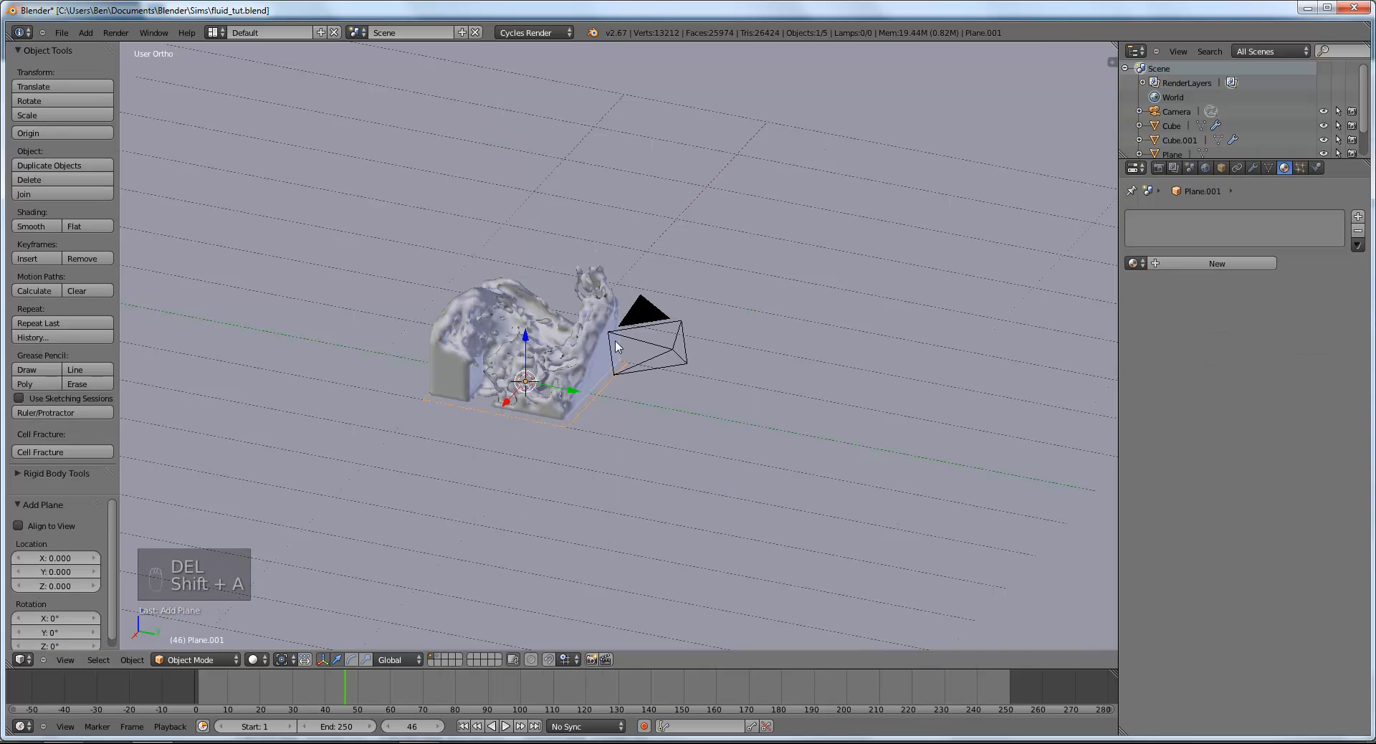
pyautogui.press('s')
pyautogui.click(575, 414)
pyautogui.press('s')
pyautogui.click(657, 439)
# Step: Move the new plane up and off to the side, well above the camera and fluid
pyautogui.press('g')
pyautogui.press('z')
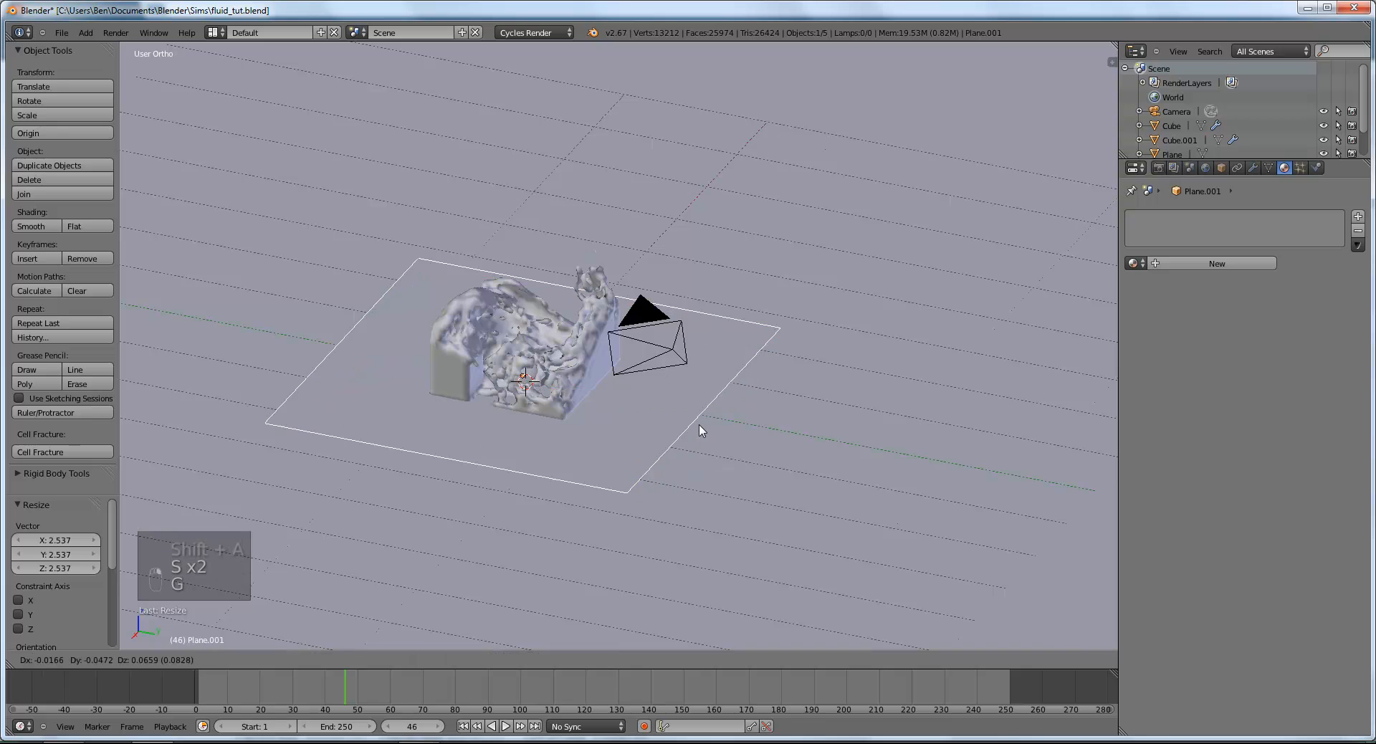
pyautogui.click(642, 258)
pyautogui.scroll(-5, 643, 264)
pyautogui.moveTo(811, 361); pyautogui.dragTo(771, 377, button='middle')
pyautogui.press('g')
pyautogui.click(667, 274)
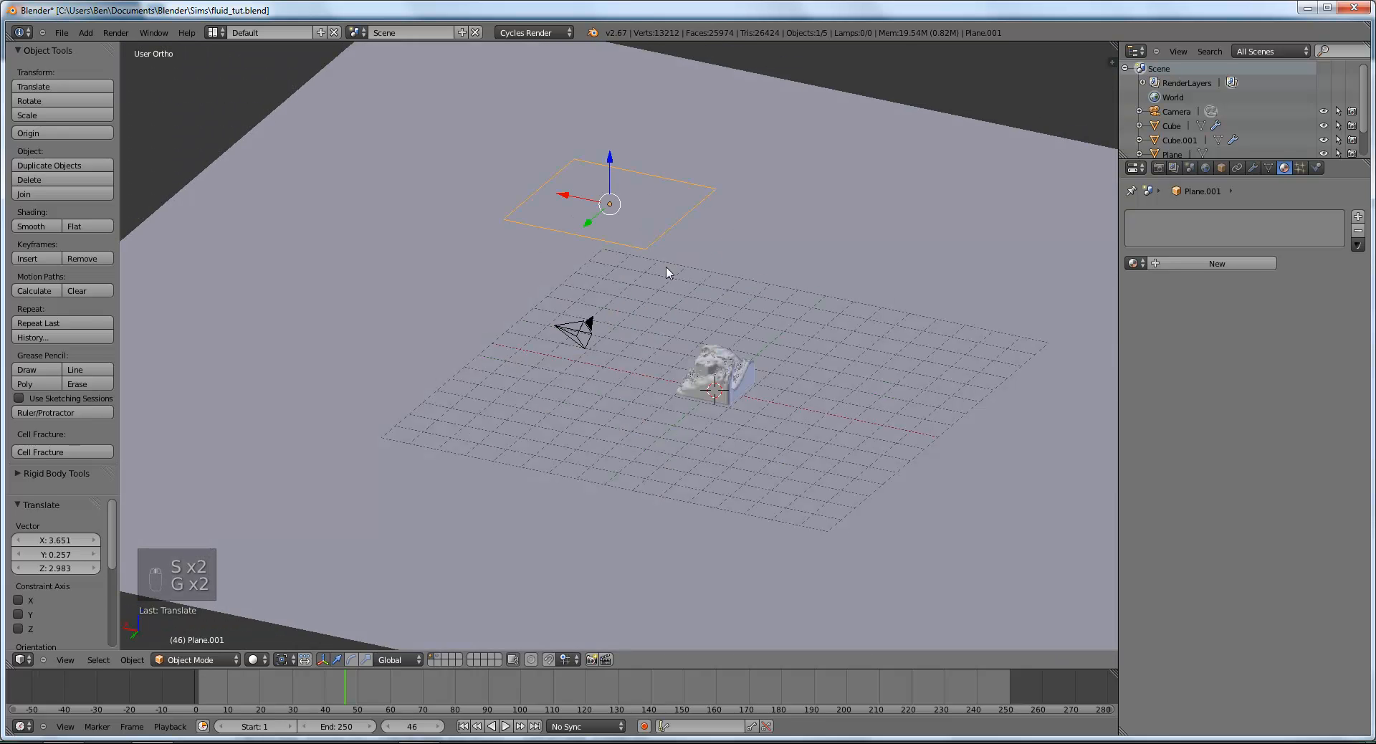
# Step: Tilt the raised plane toward the fluid with free rotations and shift it slightly between them
pyautogui.press('r')
pyautogui.press('r')
pyautogui.click(701, 250)
pyautogui.press('g')
pyautogui.click(706, 242)
pyautogui.press('r')
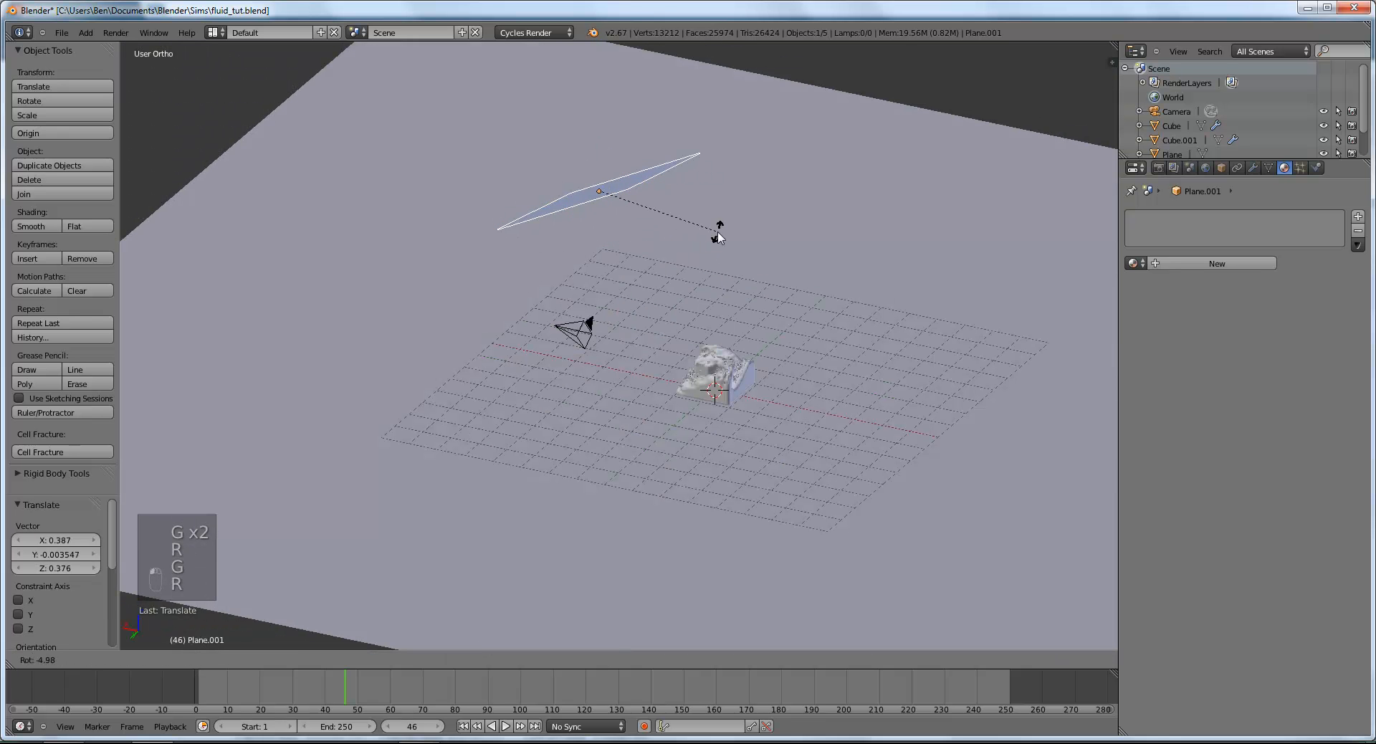
pyautogui.click(719, 232)
# Step: Reposition the tilted plane in small moves, placing it a little higher and farther from the fluid
pyautogui.moveTo(700, 268); pyautogui.dragTo(814, 325, button='middle')
pyautogui.press('g')
pyautogui.click(729, 247)
pyautogui.press('g')
pyautogui.click(730, 243)
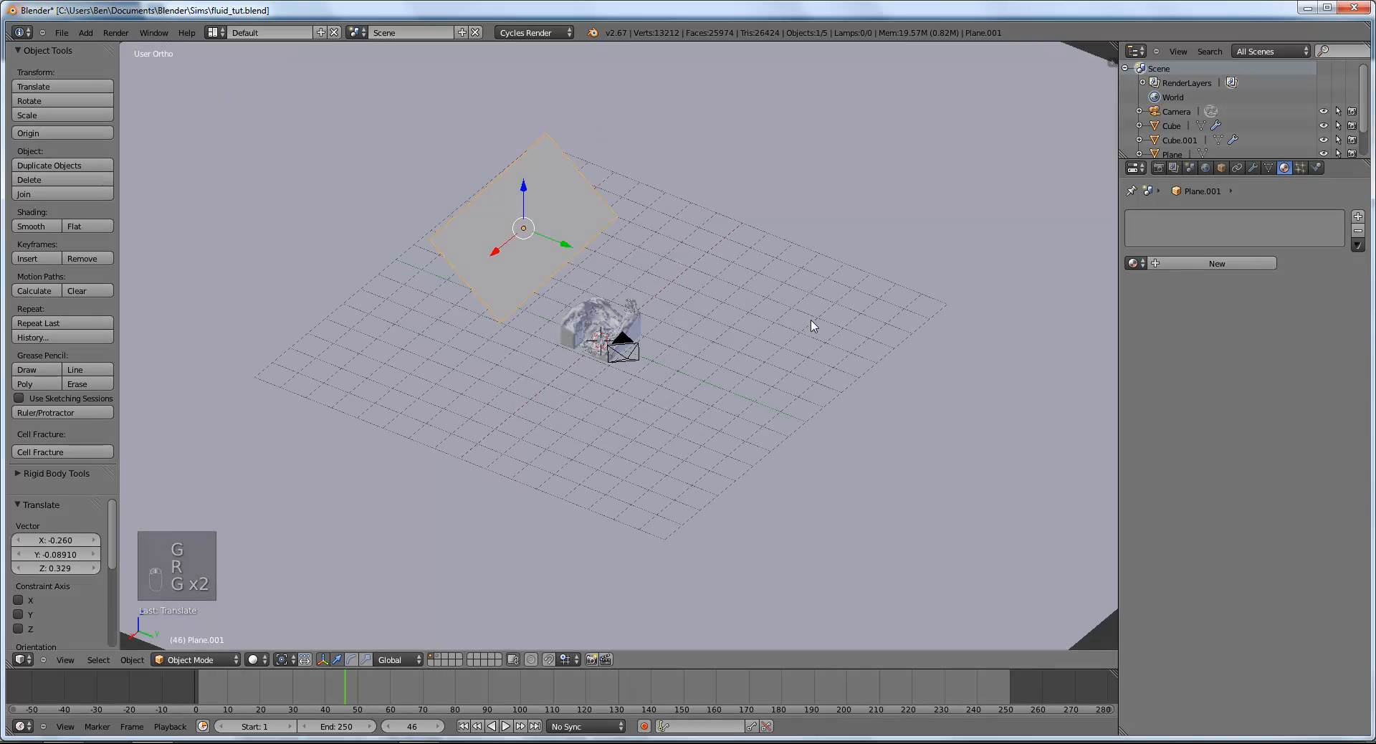
pyautogui.press('g')
pyautogui.click(777, 314)
# Step: Enlarge the tilted plane and refine its angle, finishing with a trackball rotation of about -3.44° and -8.59°
pyautogui.press('s')
pyautogui.click(848, 328)
pyautogui.press('r')
pyautogui.click(786, 307)
pyautogui.press('r')
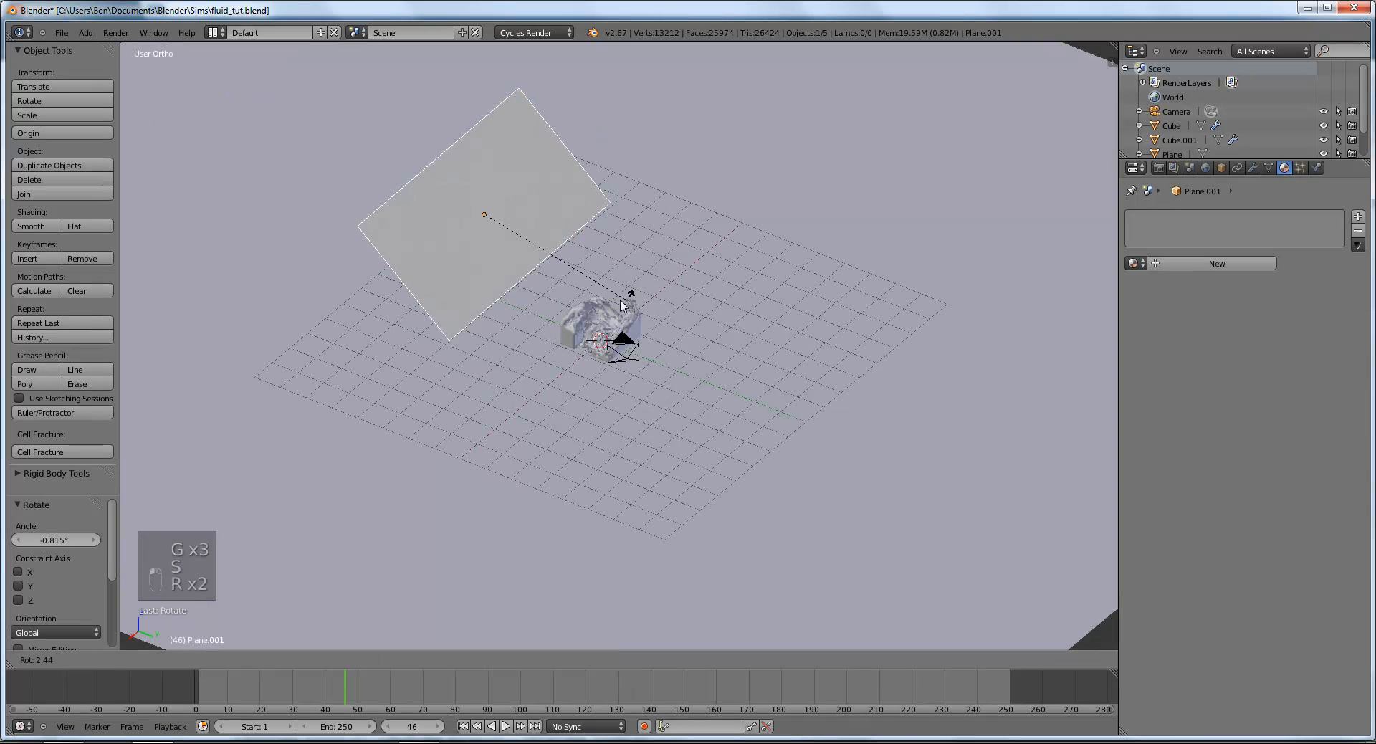
pyautogui.press('r')
pyautogui.click(609, 292)
pyautogui.moveTo(609, 292); pyautogui.dragTo(559, 286, button='middle')
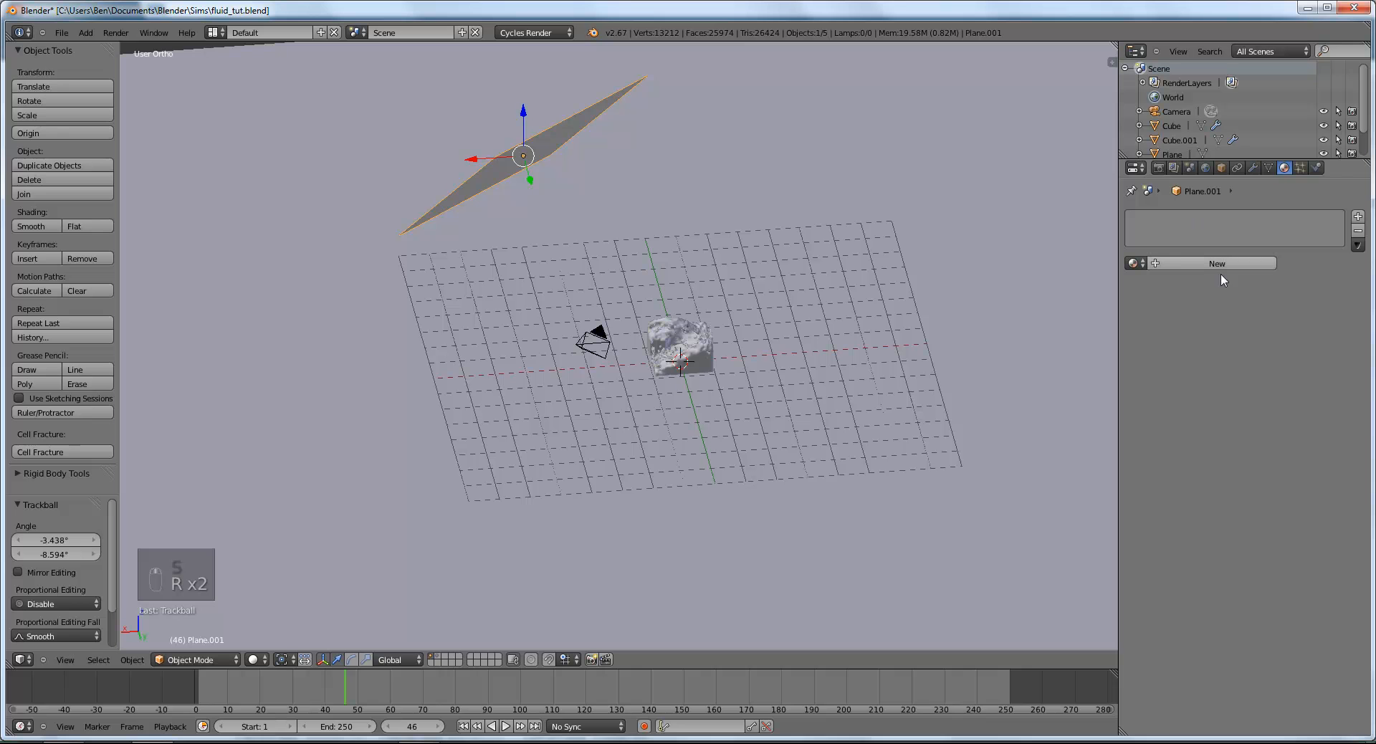
# Step: Give the tilted overhead plane a new material with an Emission surface and a strength of 3
pyautogui.click(1219, 265)
pyautogui.click(1283, 438)
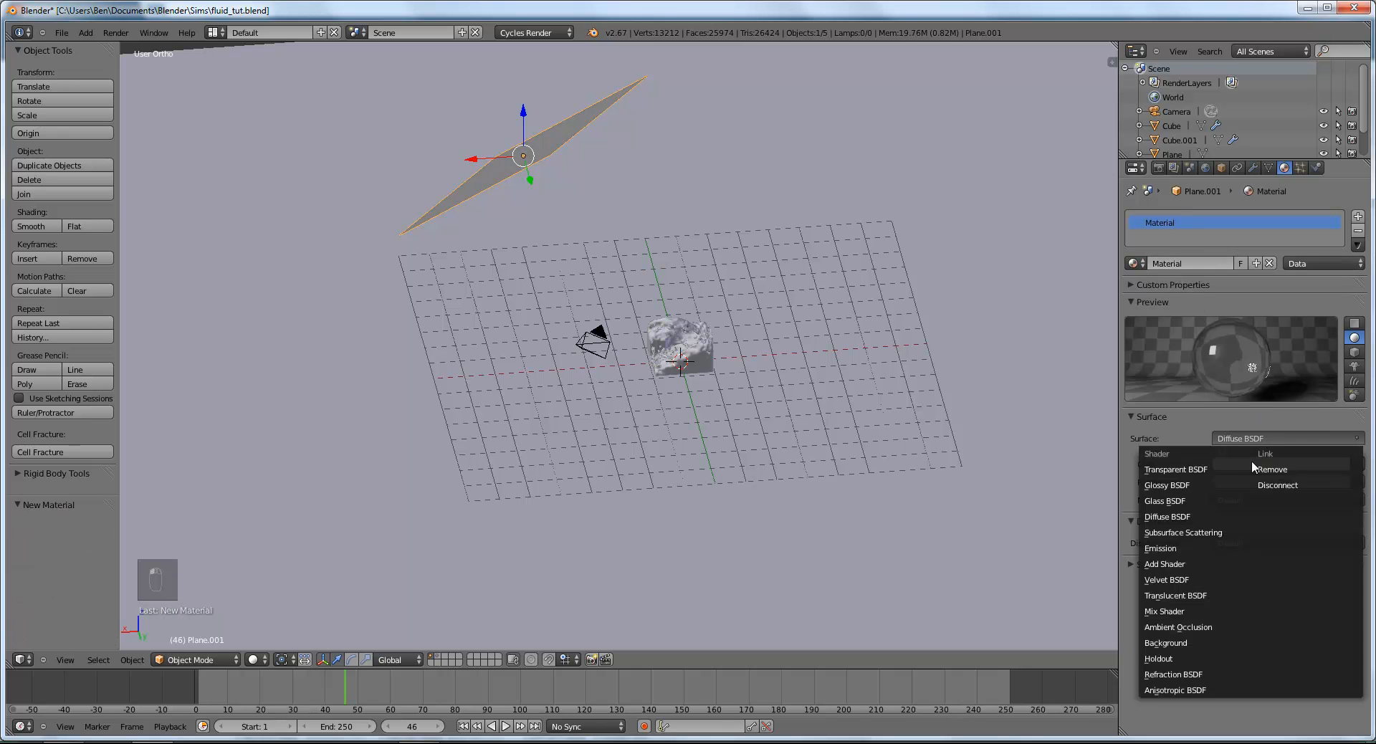
pyautogui.click(1190, 563)
pyautogui.click(1290, 482)
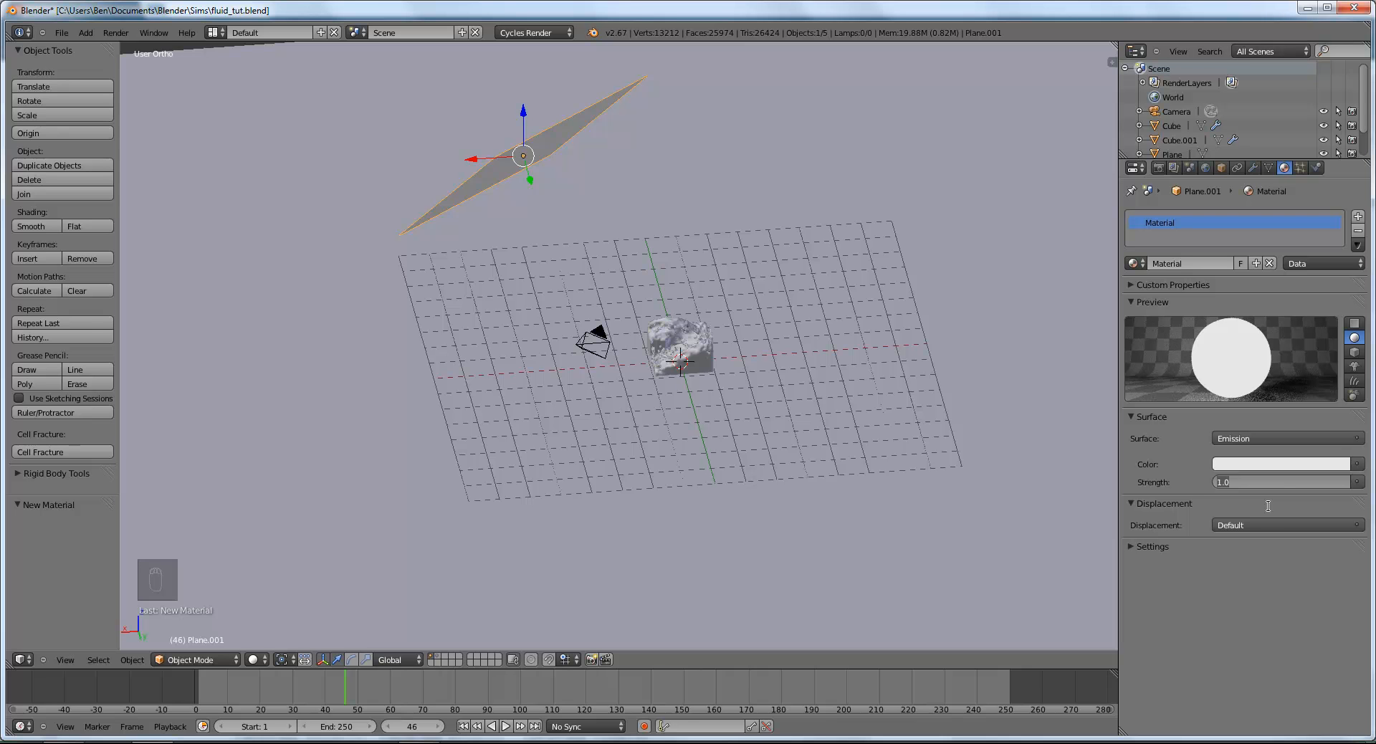
pyautogui.write('3')
pyautogui.press('Return')
# Step: In top view, duplicate the emission plane, move the copy about -3.9 in X and 9.59 in Y, and rotate it beside the camera
pyautogui.moveTo(780, 389); pyautogui.dragTo(820, 428, button='middle')
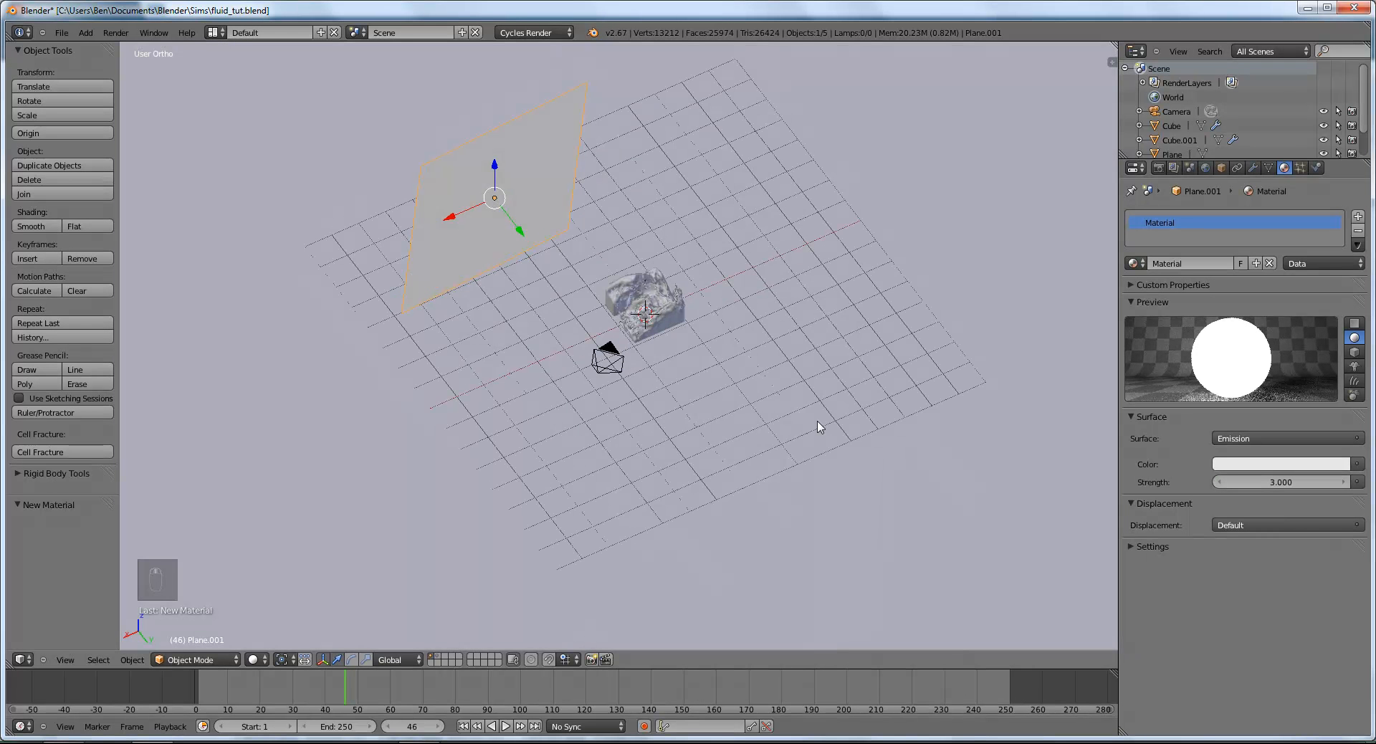
pyautogui.press('KP_7')
pyautogui.scroll(-3, 817, 440)
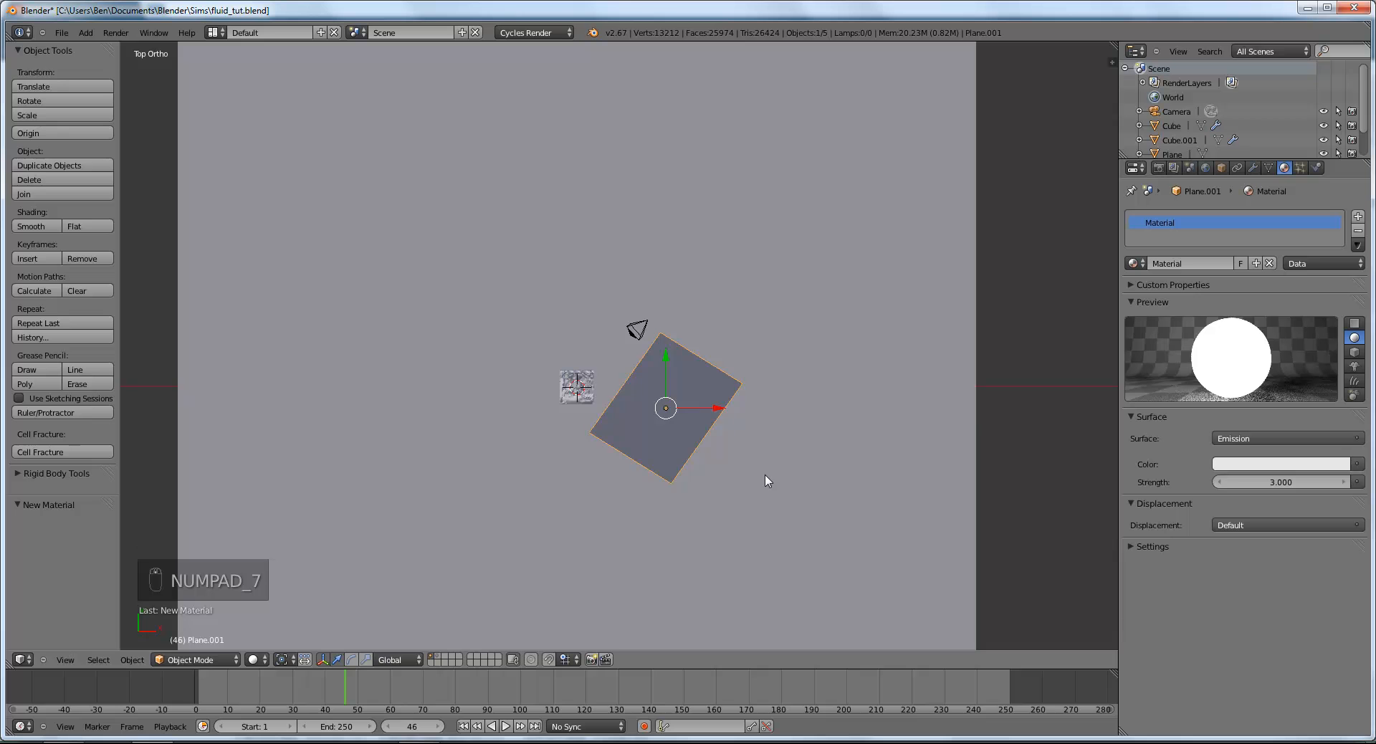
pyautogui.hotkey('shift', 'd')
pyautogui.press('r')
pyautogui.click(783, 342)
pyautogui.press('g')
pyautogui.click(712, 167)
pyautogui.press('r')
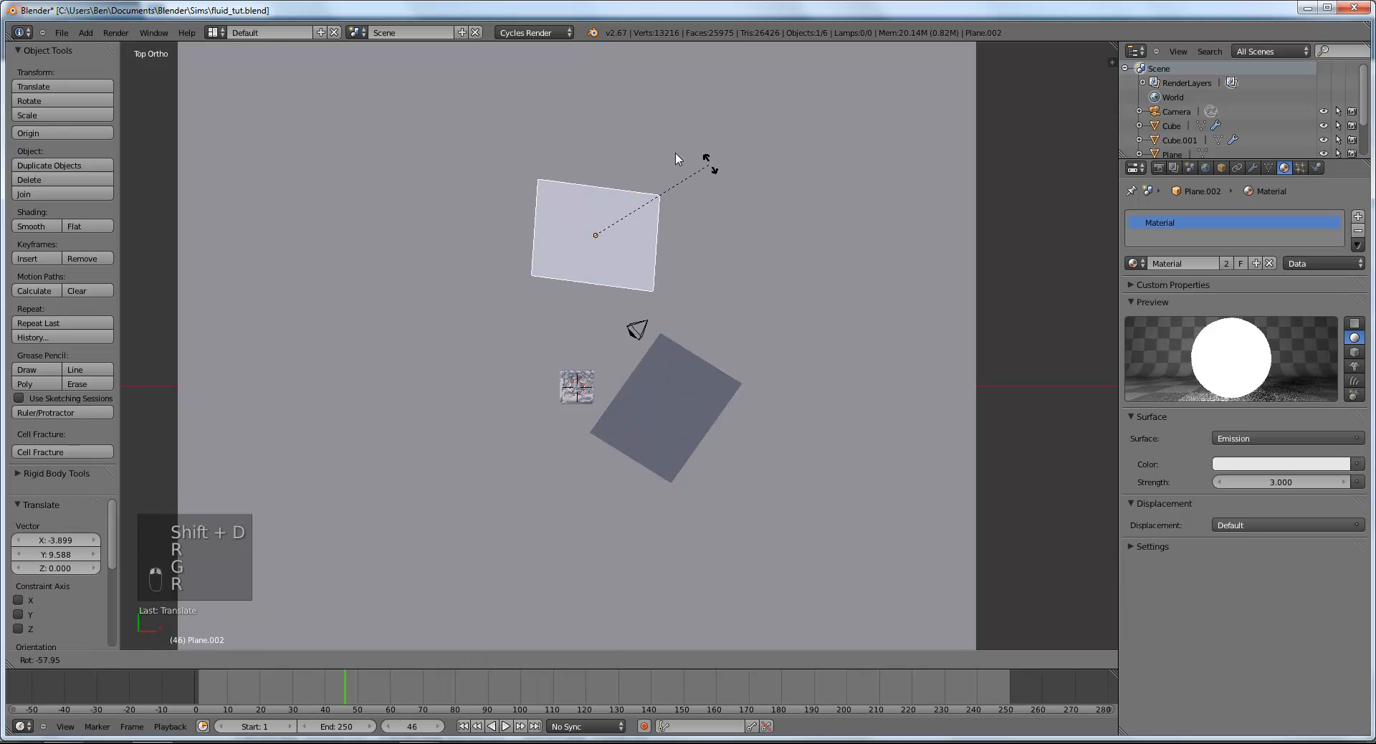
pyautogui.click(676, 141)
pyautogui.press('r')
pyautogui.click(705, 366)
# Step: Duplicate the second emission plane, place the copy on the fluid's opposite side, scale it to about 0.617 and rotate it about -12.7°
pyautogui.hotkey('shift', 'd')
pyautogui.click(707, 365)
pyautogui.press('r')
pyautogui.click(684, 251)
pyautogui.press('g')
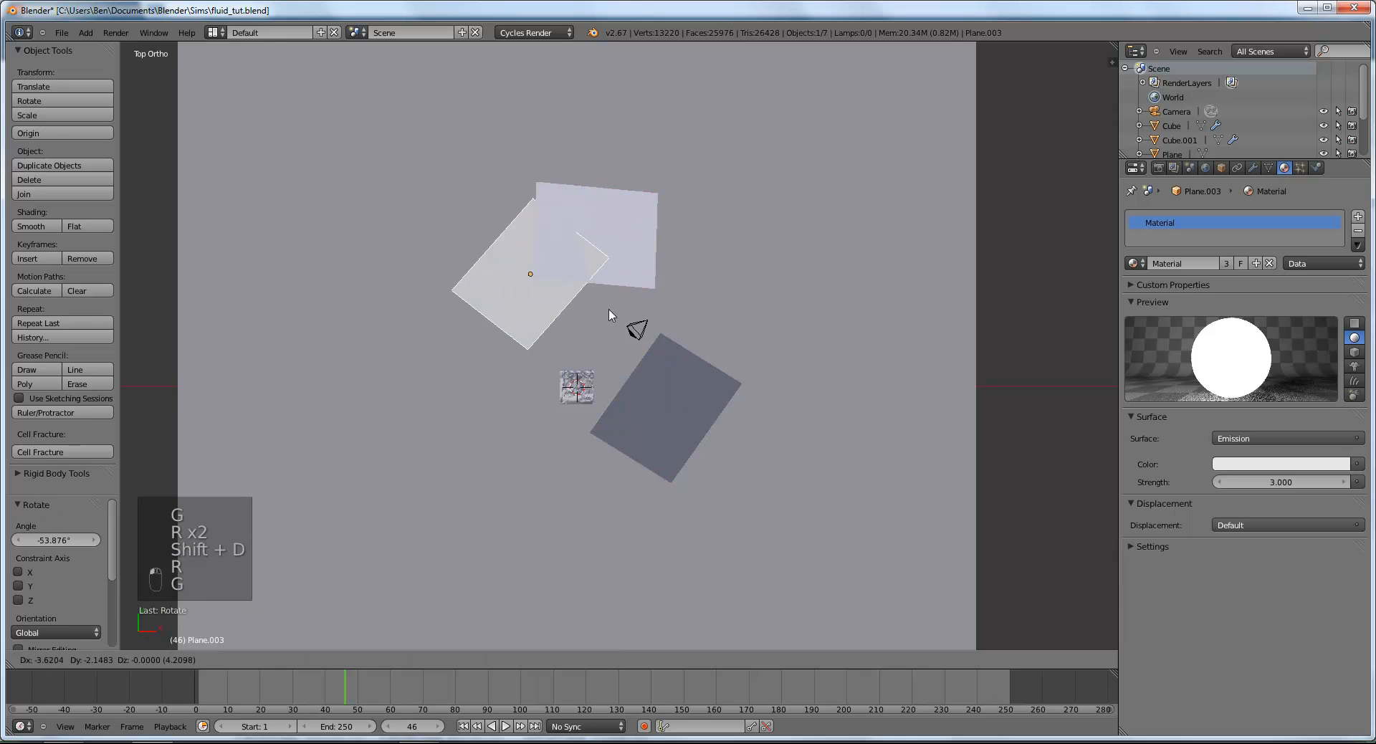
pyautogui.click(490, 448)
pyautogui.press('r')
pyautogui.press('s')
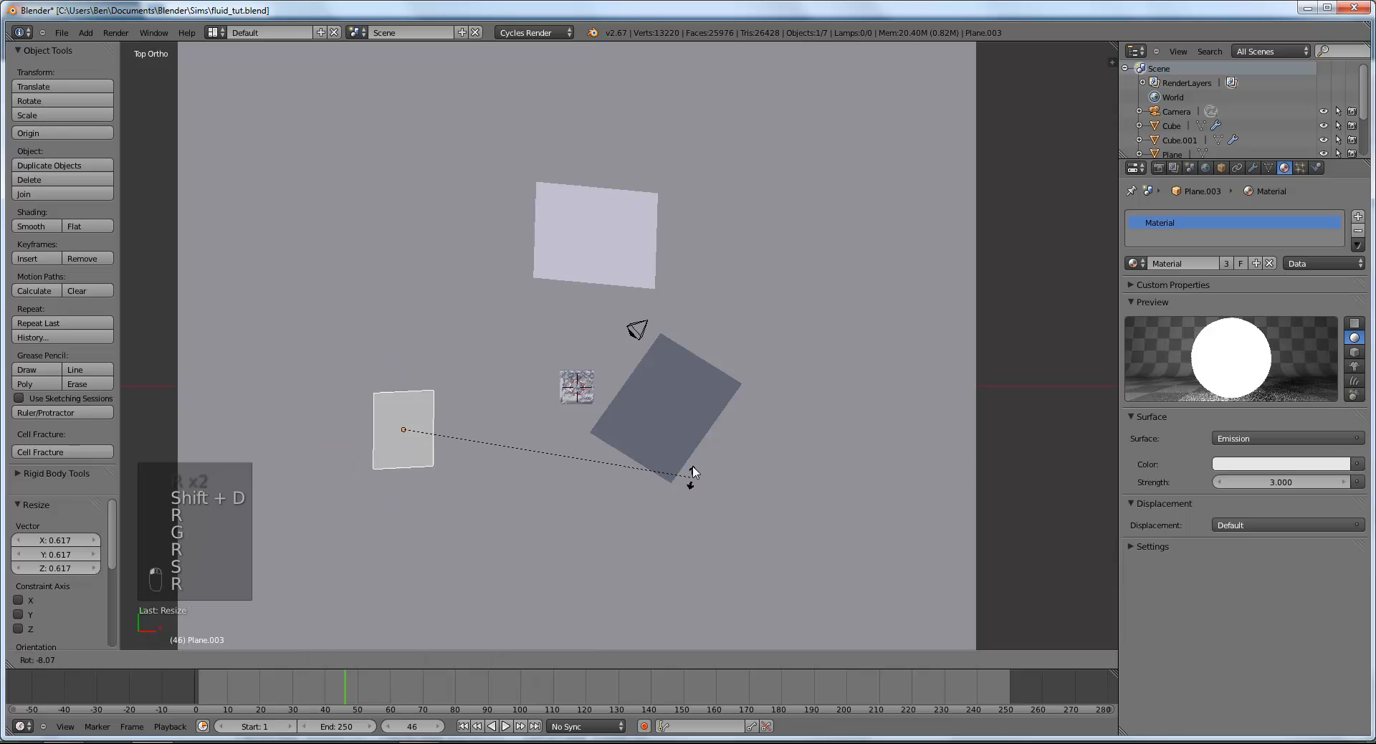
pyautogui.press('r')
pyautogui.click(697, 455)
# Step: Return to the camera view and save over fluid_tut.blend
pyautogui.press('KP_0')
pyautogui.hotkey('ctrl', 's')
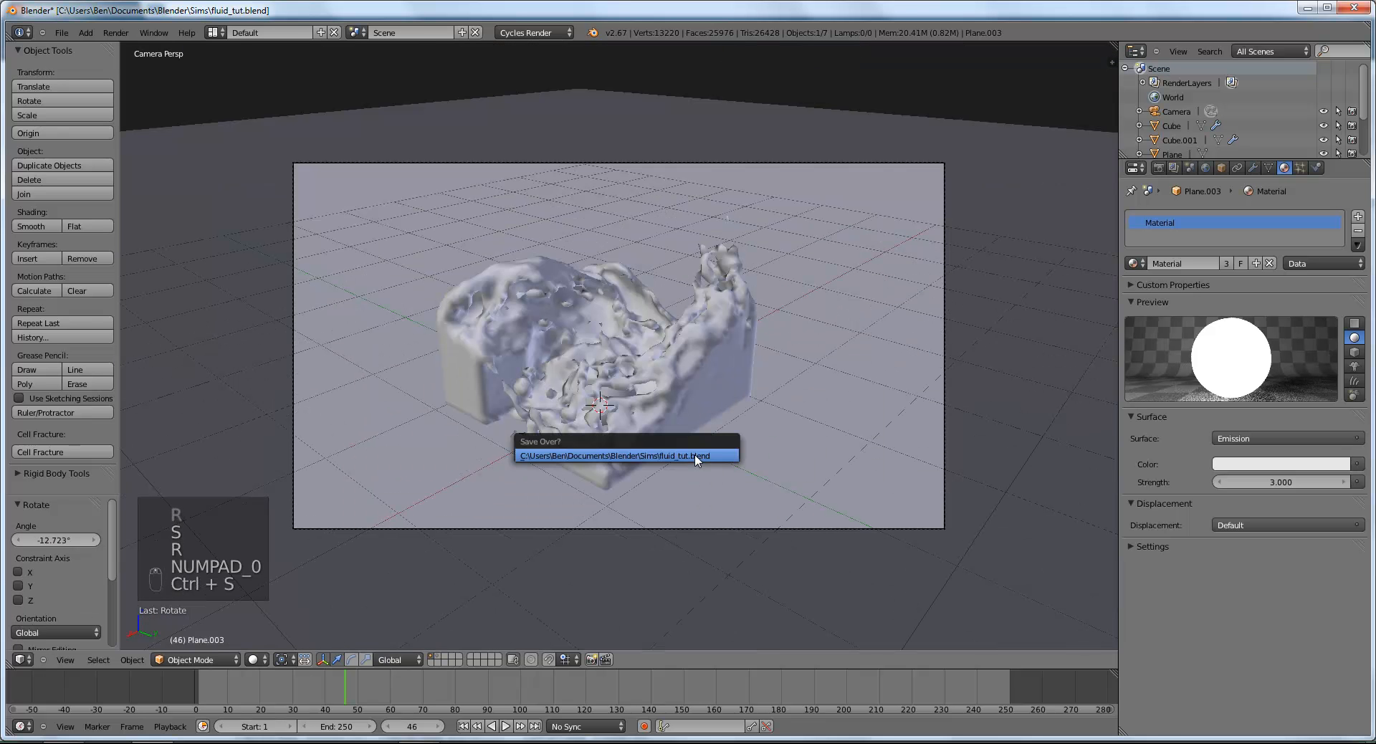
pyautogui.click(700, 455)
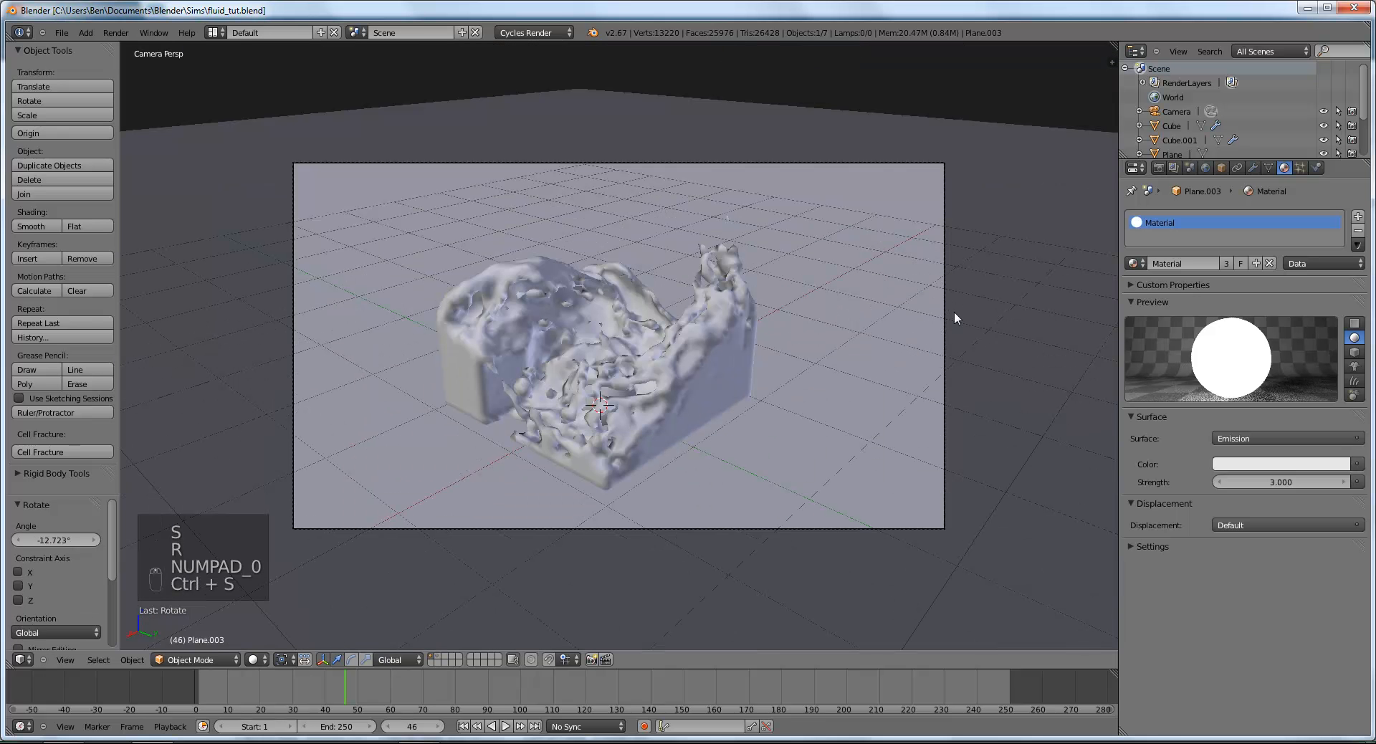
# Step: Examine the world's background colour settings and select the fluid mesh in the camera view
pyautogui.click(1207, 167)
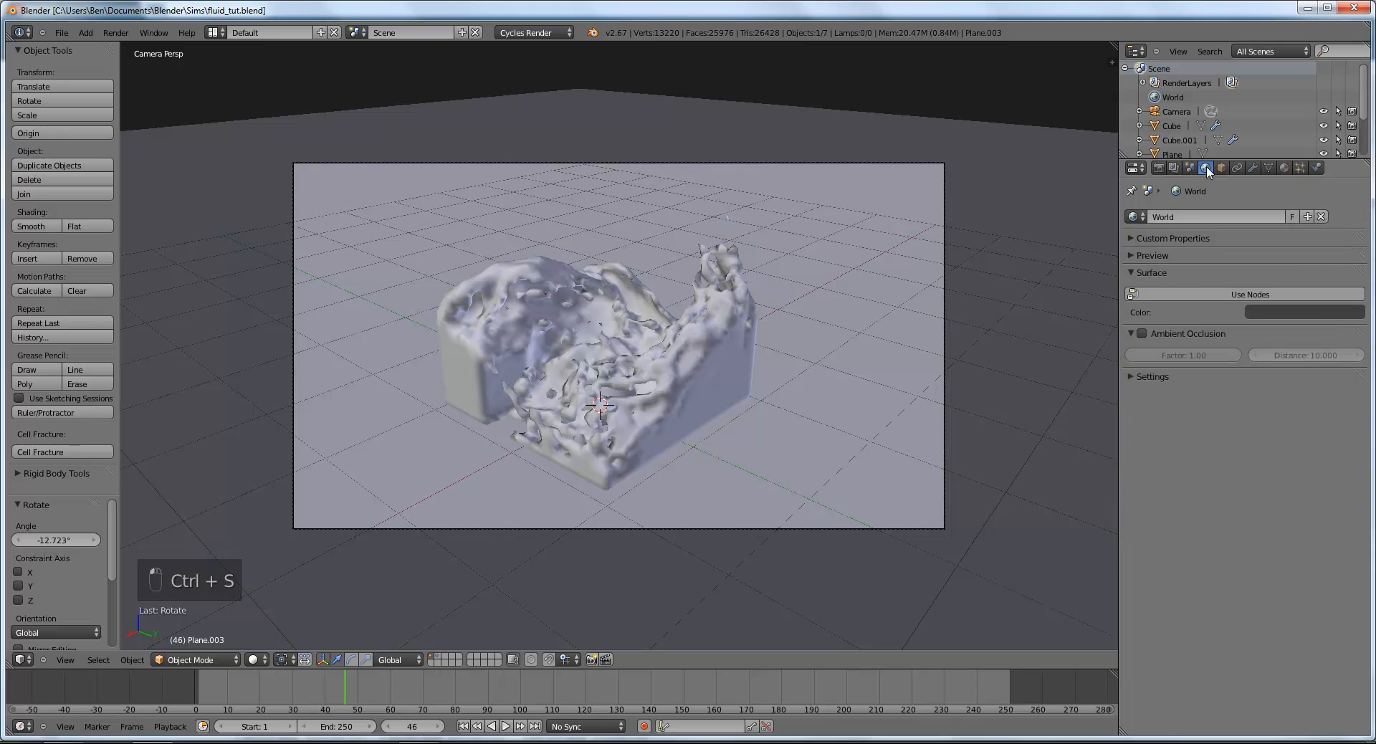
pyautogui.click(1317, 318)
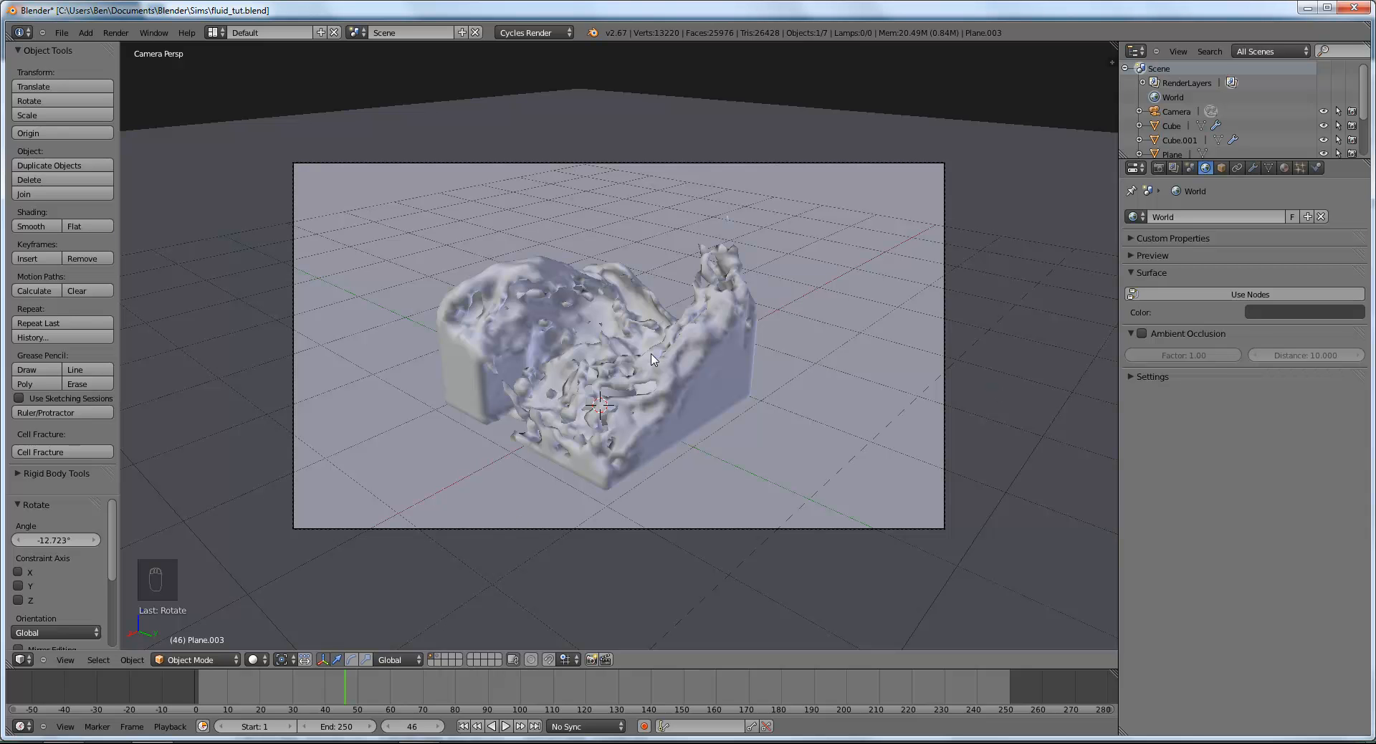
pyautogui.scroll(3, 652, 359)
pyautogui.scroll(-3, 642, 347)
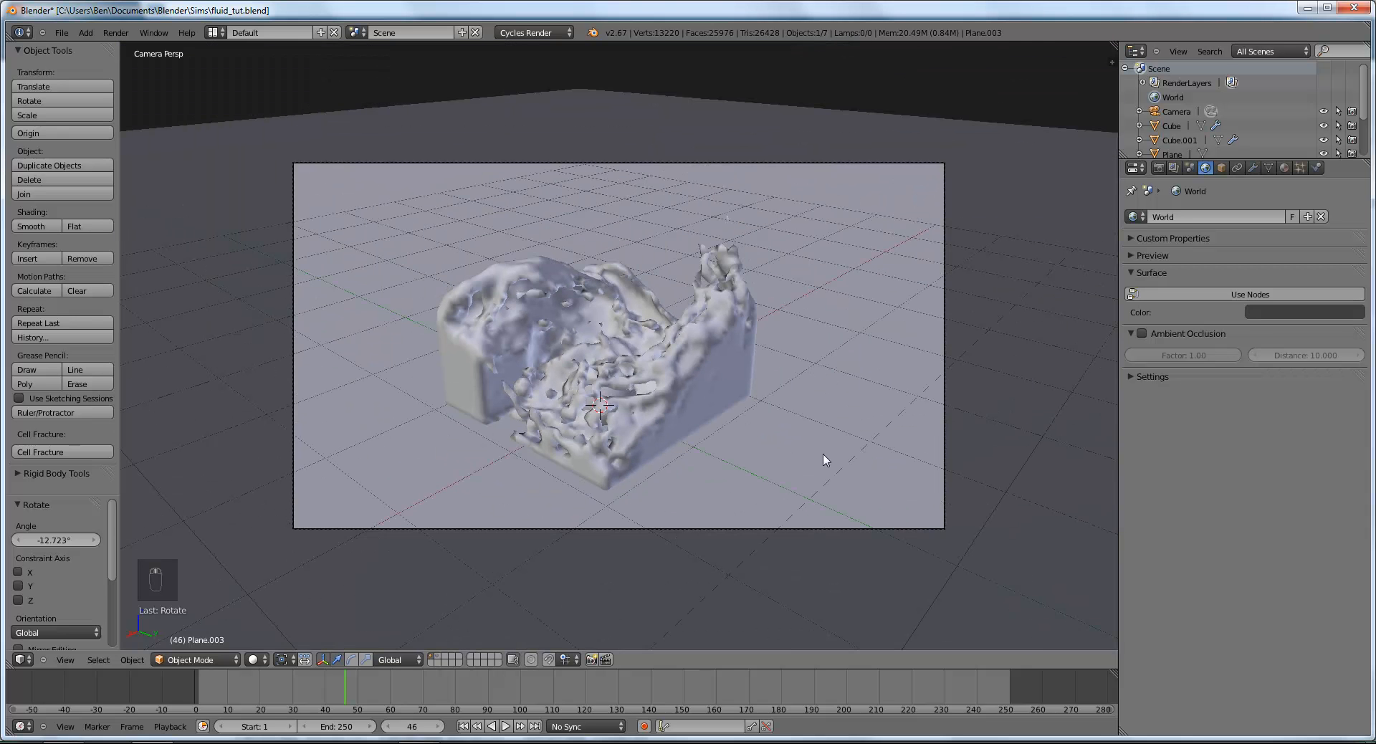
pyautogui.press('Home')
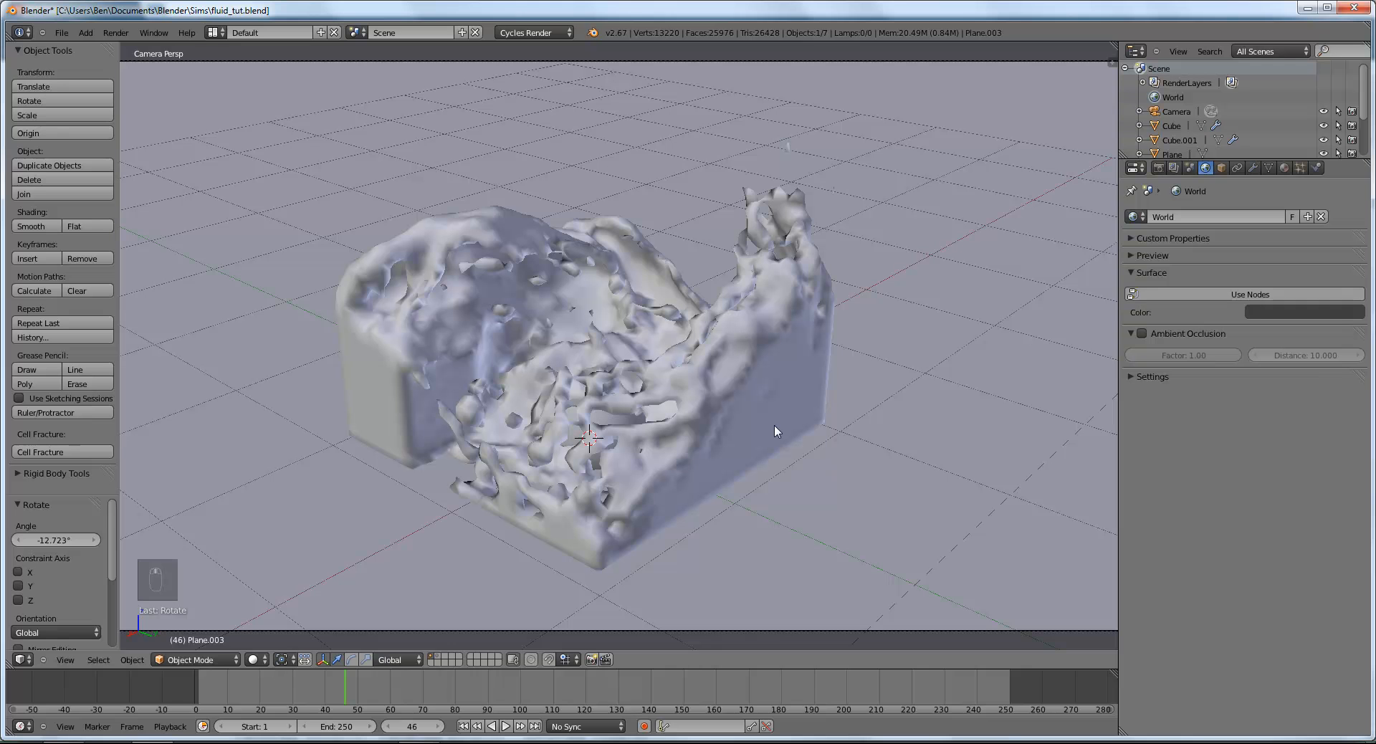
pyautogui.rightClick(748, 383)
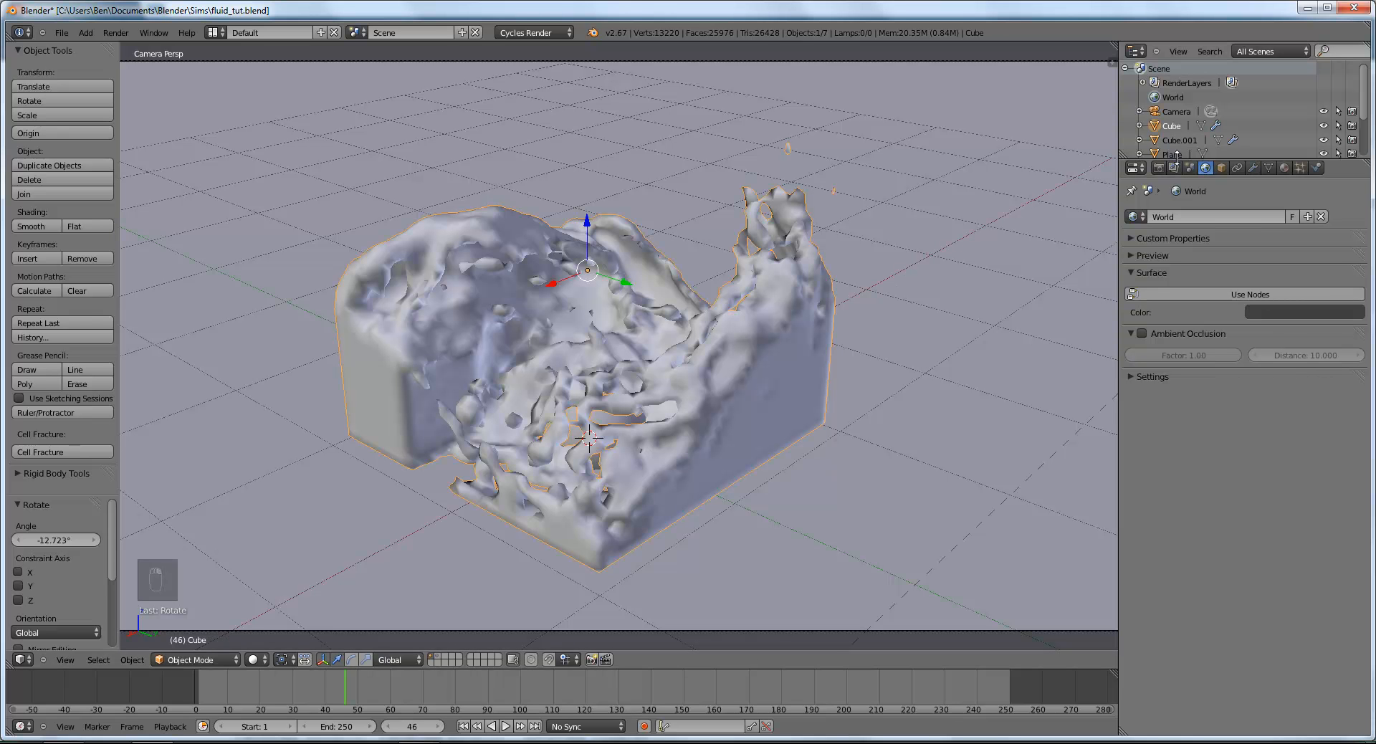
pyautogui.click(1304, 312)
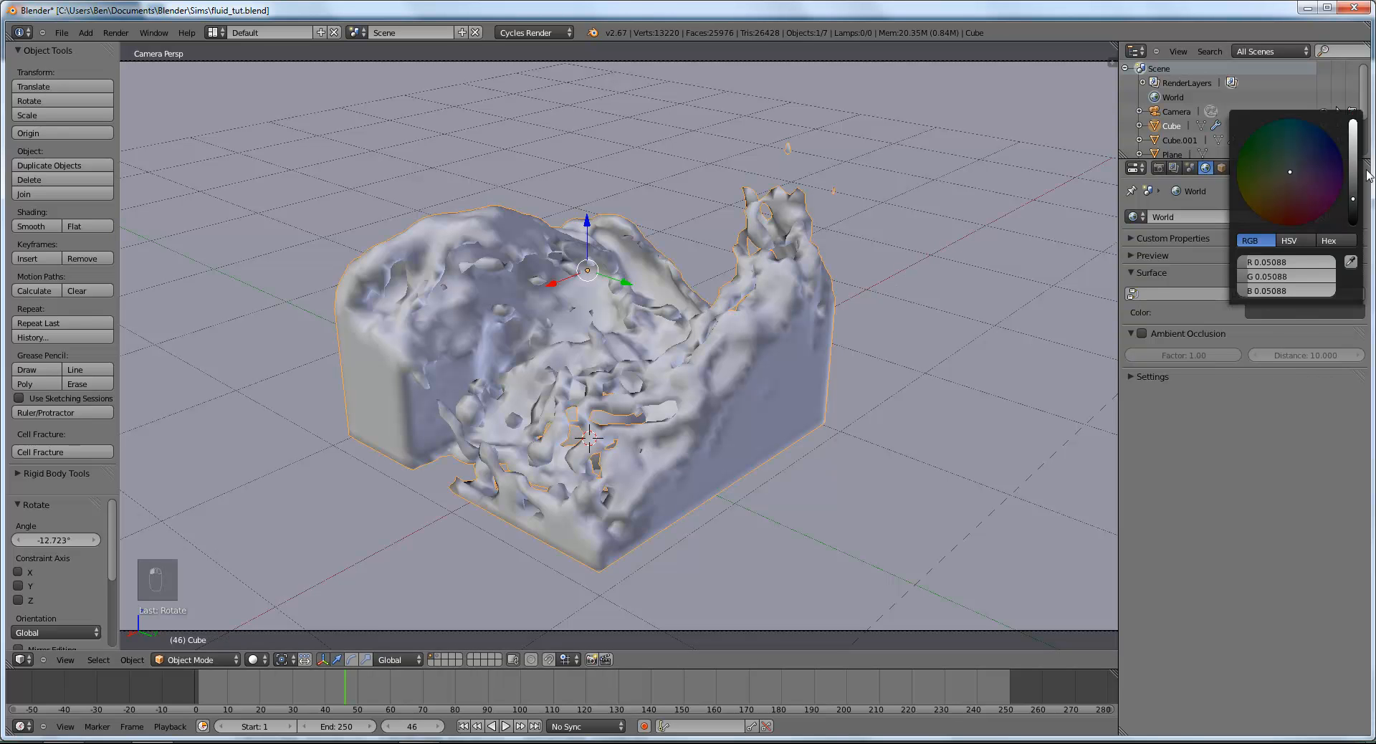
pyautogui.scroll(-5, 528, 229)
pyautogui.scroll(3, 517, 284)
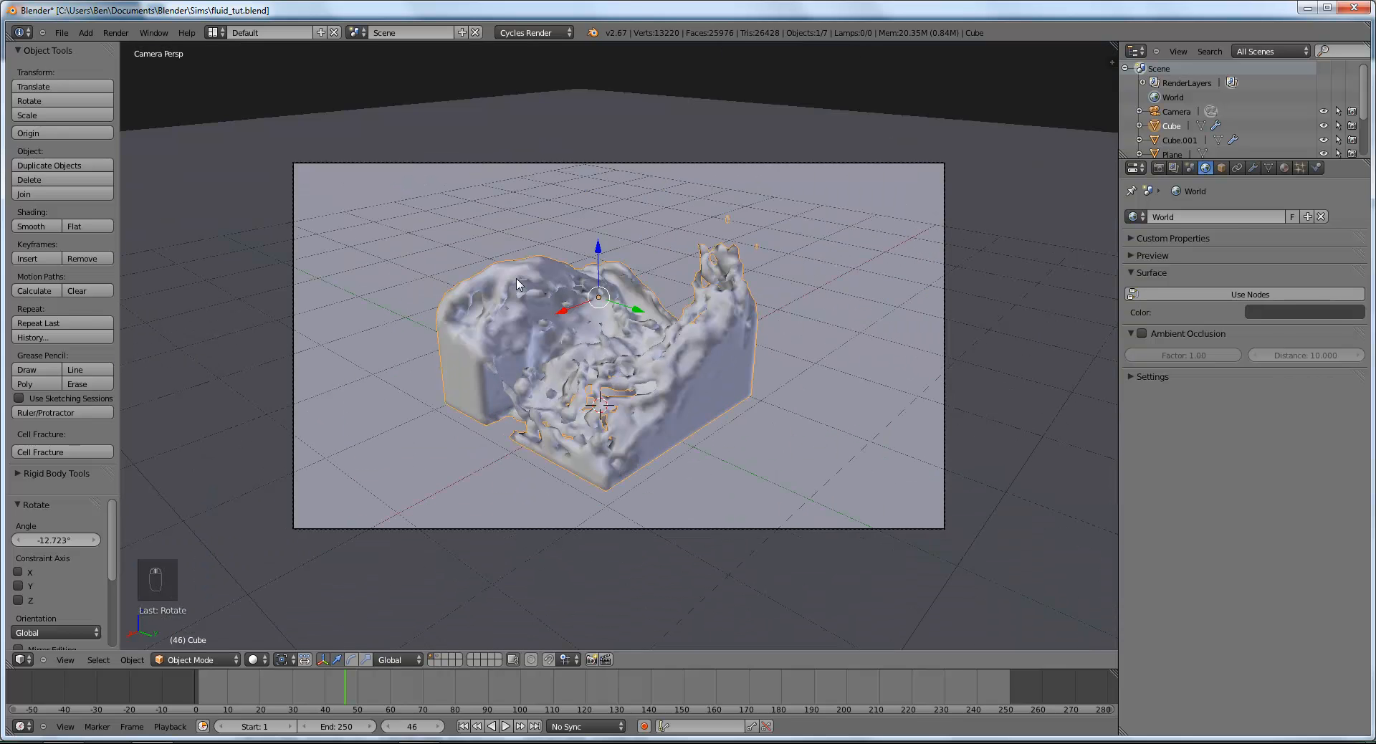
# Step: Inspect the selected fluid mesh up close and check its modifier stack and the modifiers available to add
pyautogui.scroll(5, 715, 381)
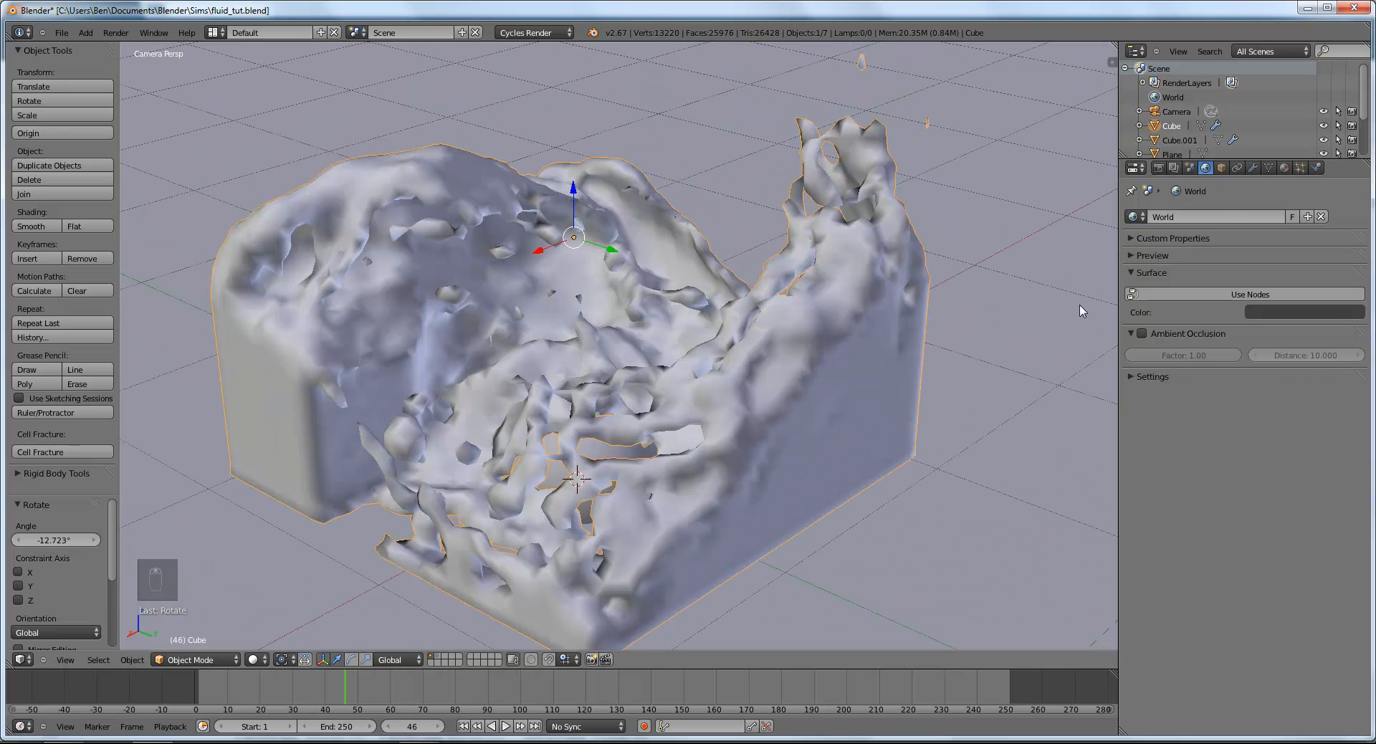
pyautogui.click(1252, 168)
pyautogui.click(1147, 218)
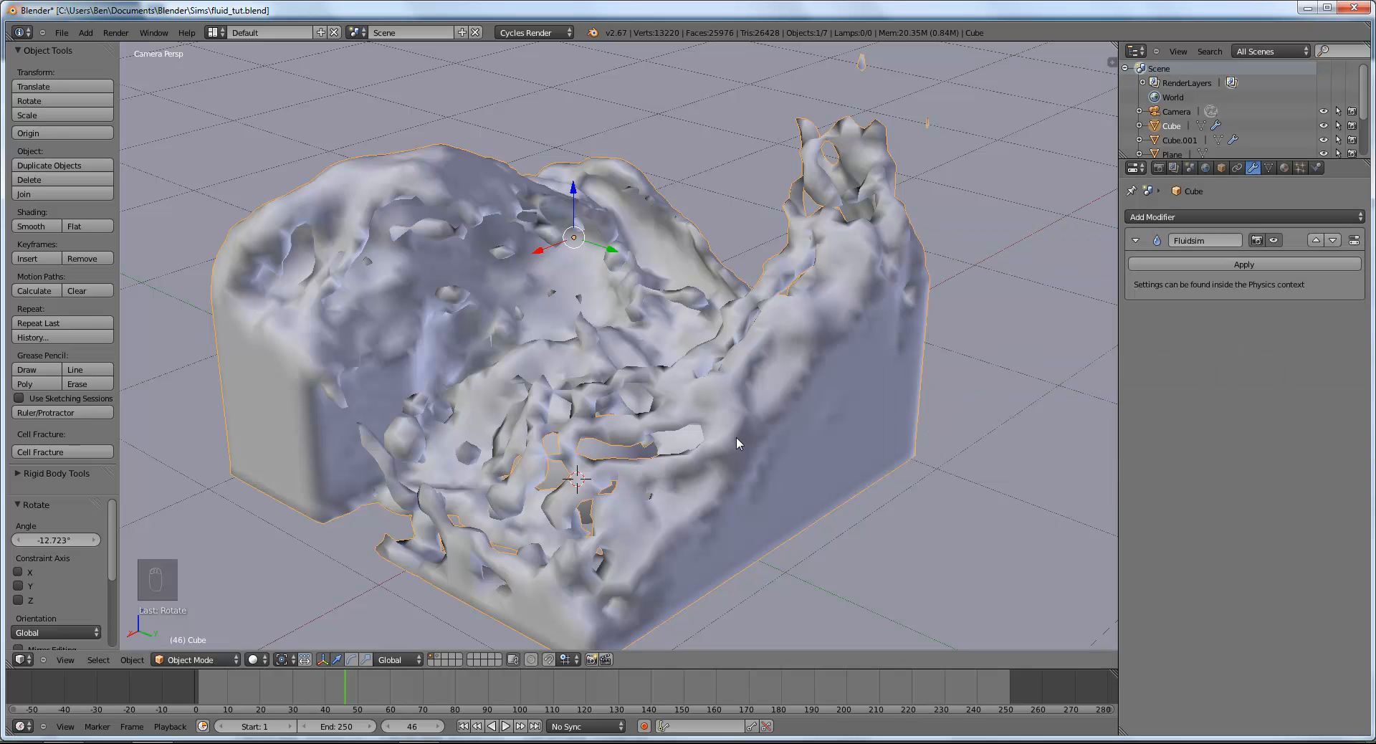
pyautogui.scroll(-3, 532, 549)
pyautogui.scroll(3, 532, 549)
pyautogui.scroll(-2, 438, 387)
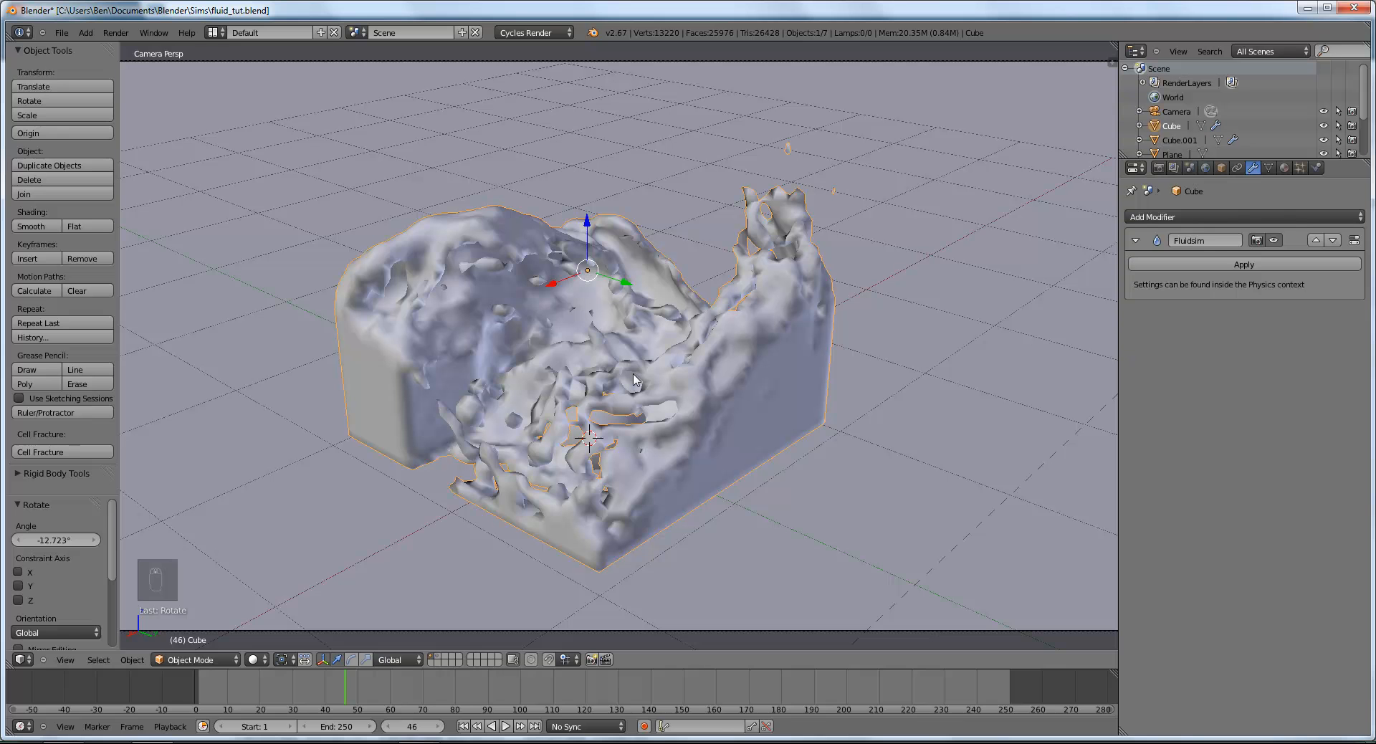
# Step: Save over fluid_tut.blend again and render the current frame from the camera
pyautogui.hotkey('ctrl', 's')
pyautogui.click(635, 377)
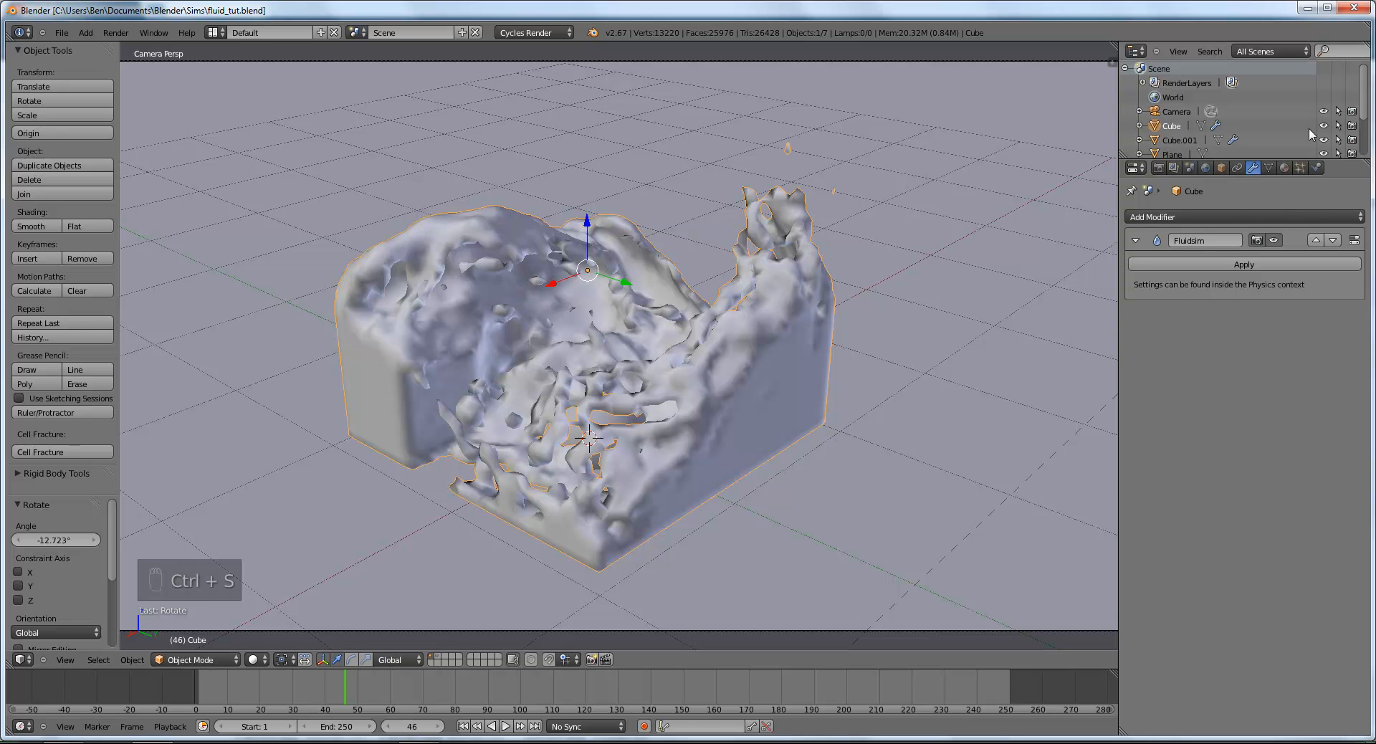
pyautogui.click(1157, 168)
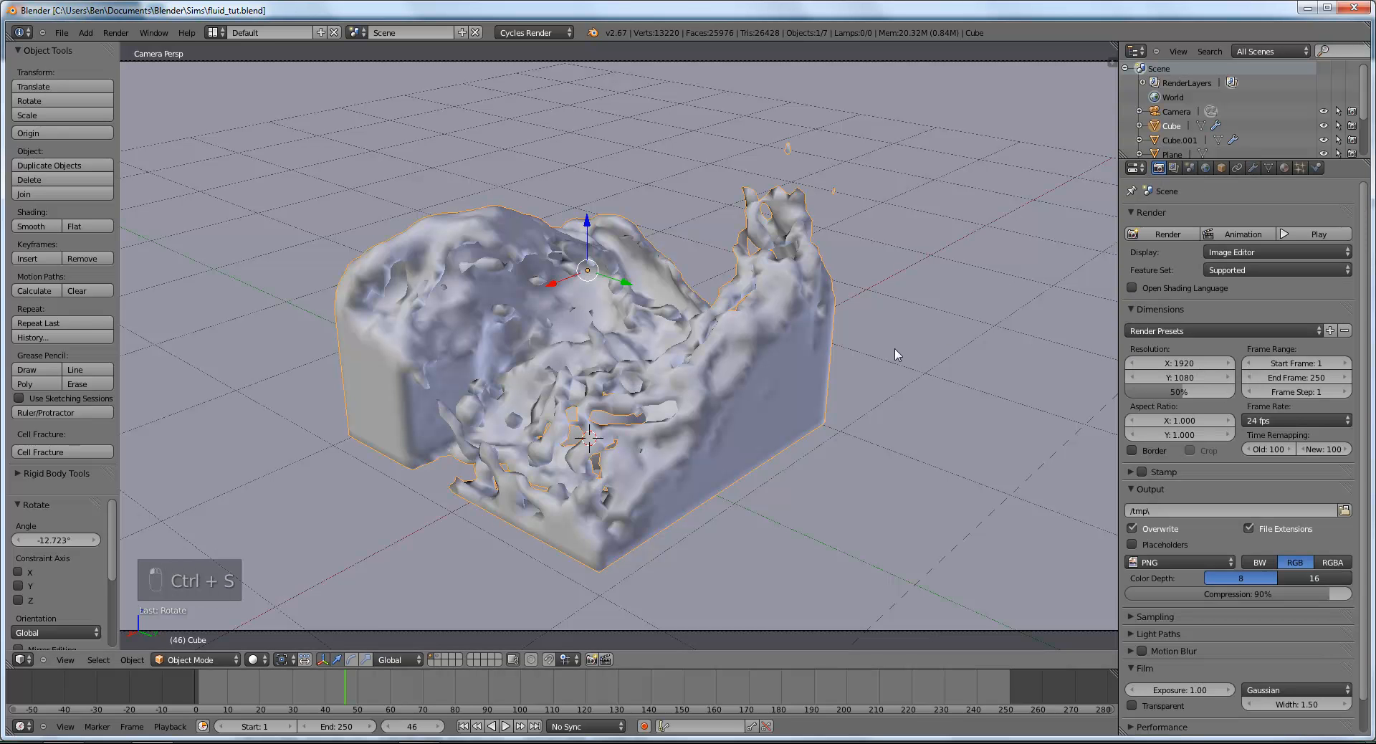
pyautogui.press('F12')
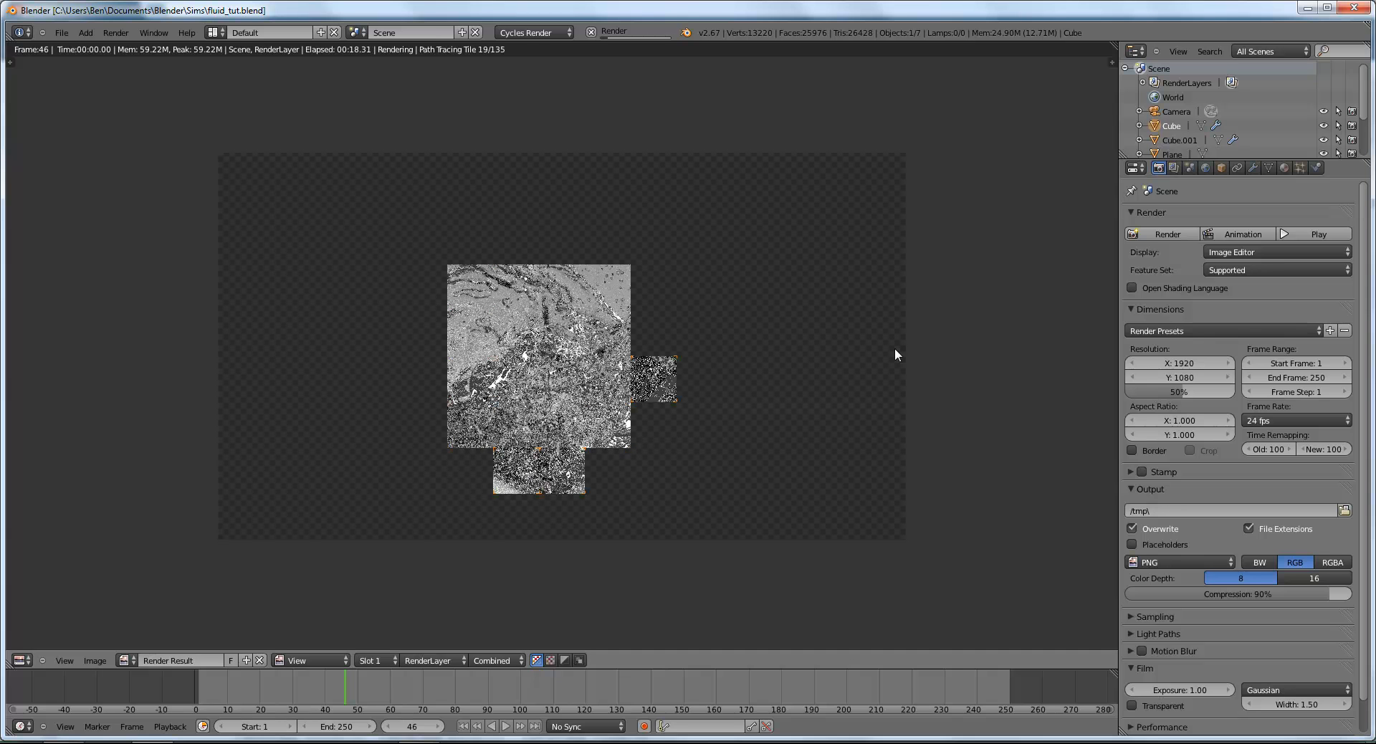
# Step: Examine the fluid, splashes and noise in the developing render at different magnifications, and close the finished render
pyautogui.scroll(2, 760, 331)
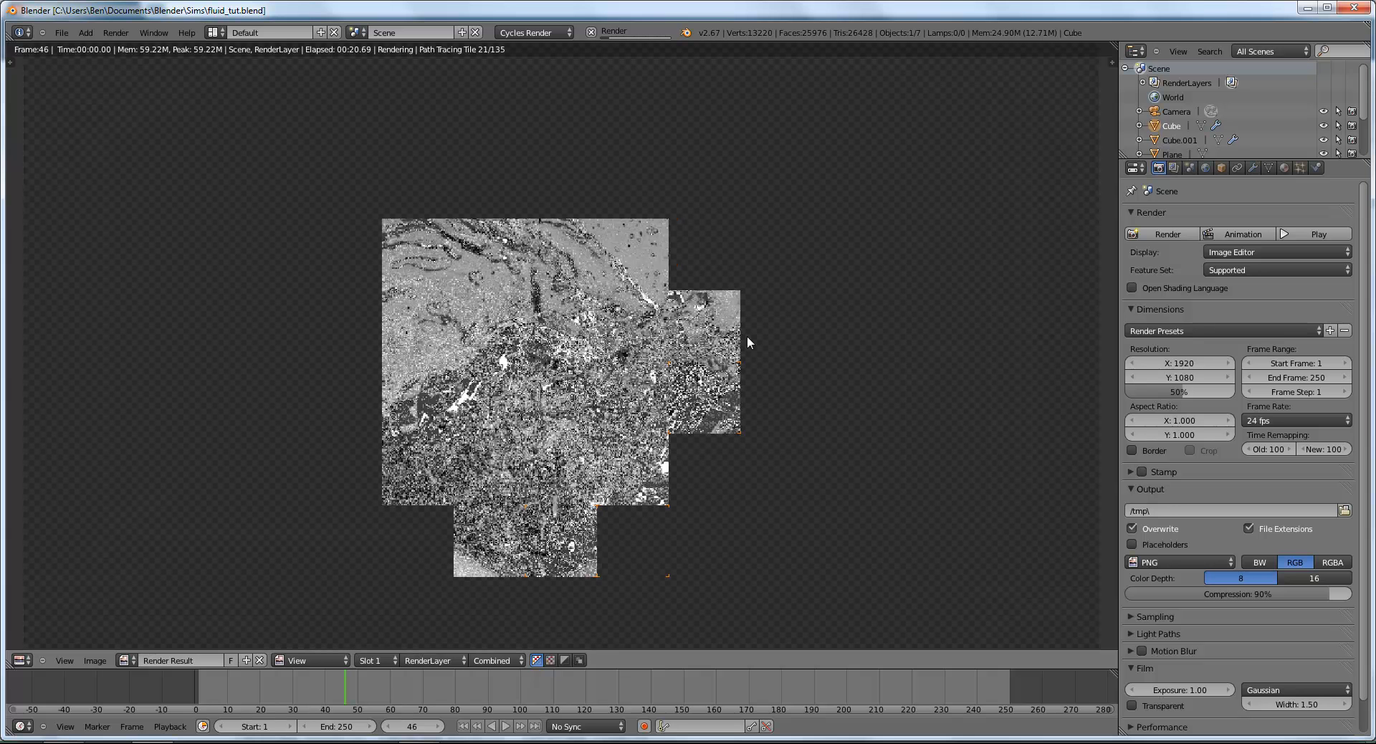
pyautogui.moveTo(723, 337); pyautogui.dragTo(714, 366, button='middle')
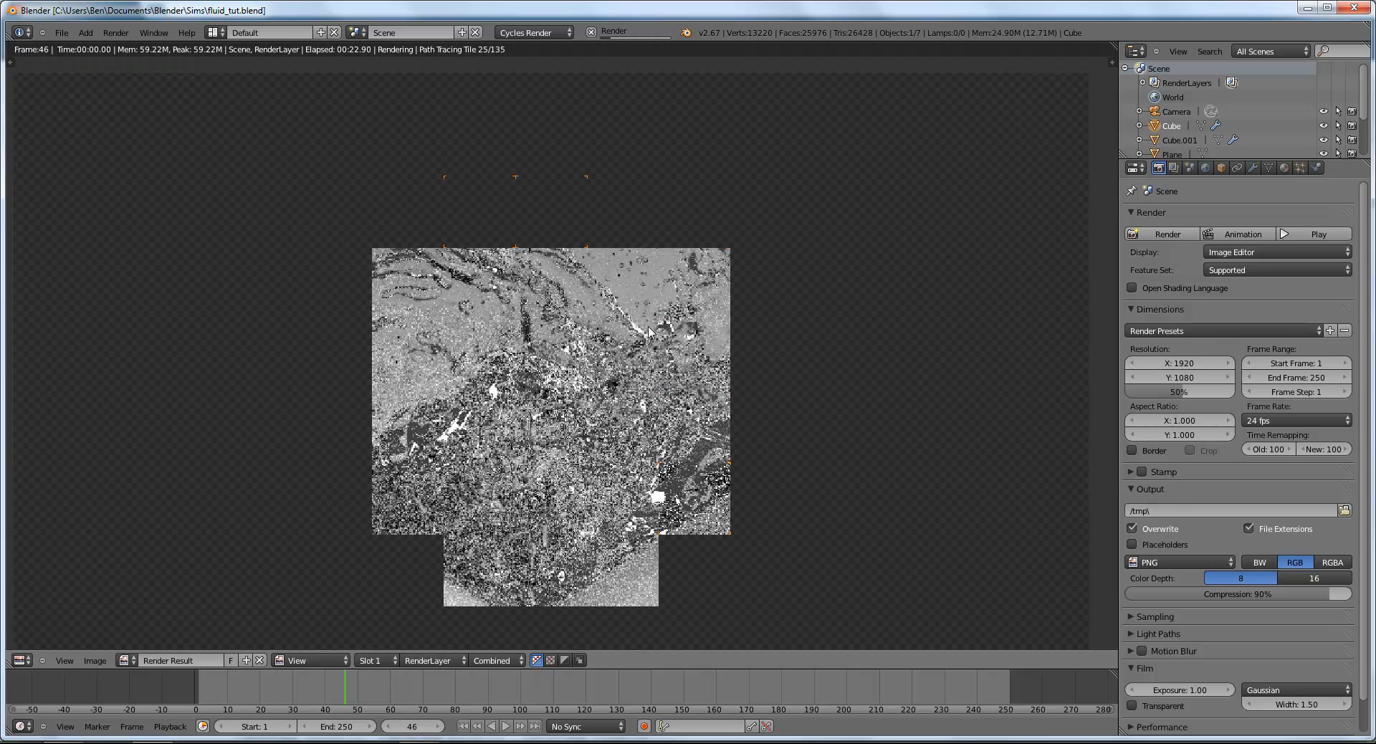
pyautogui.scroll(-2, 637, 329)
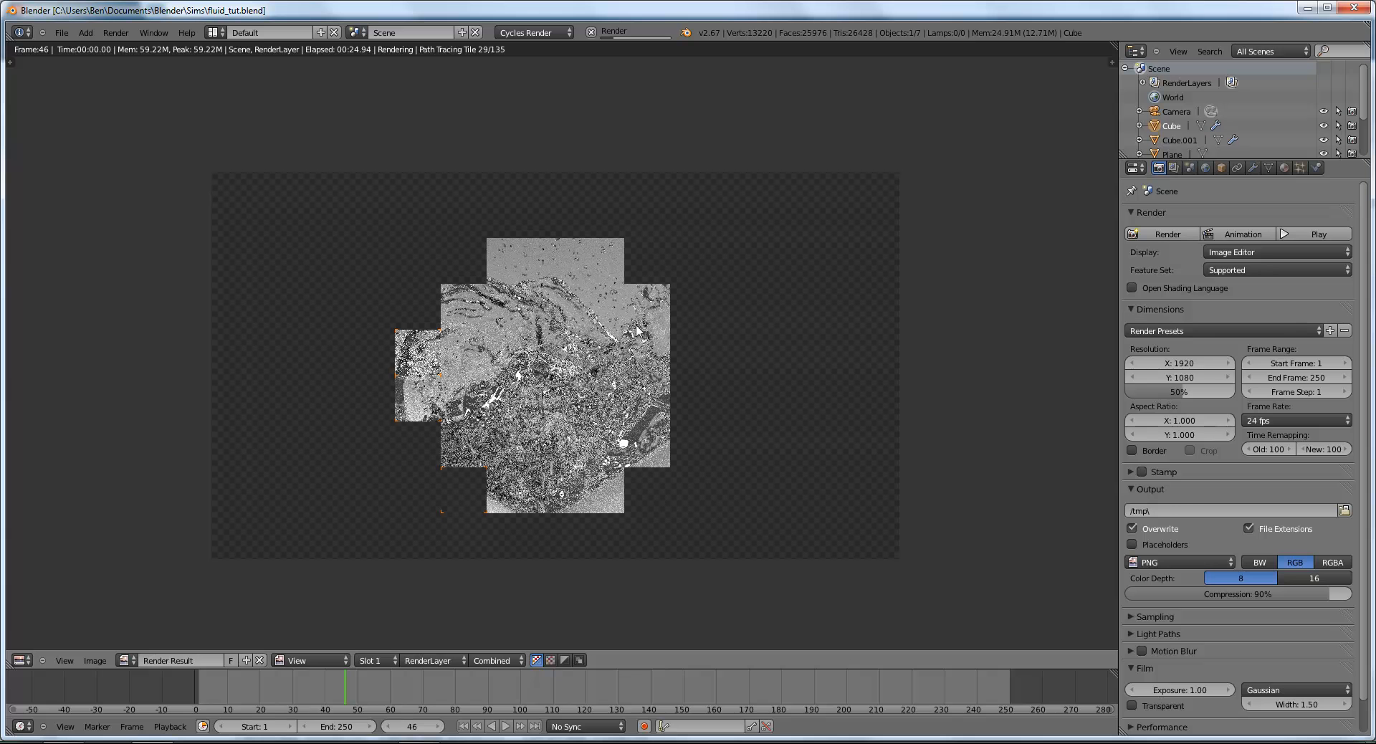
pyautogui.scroll(2, 524, 269)
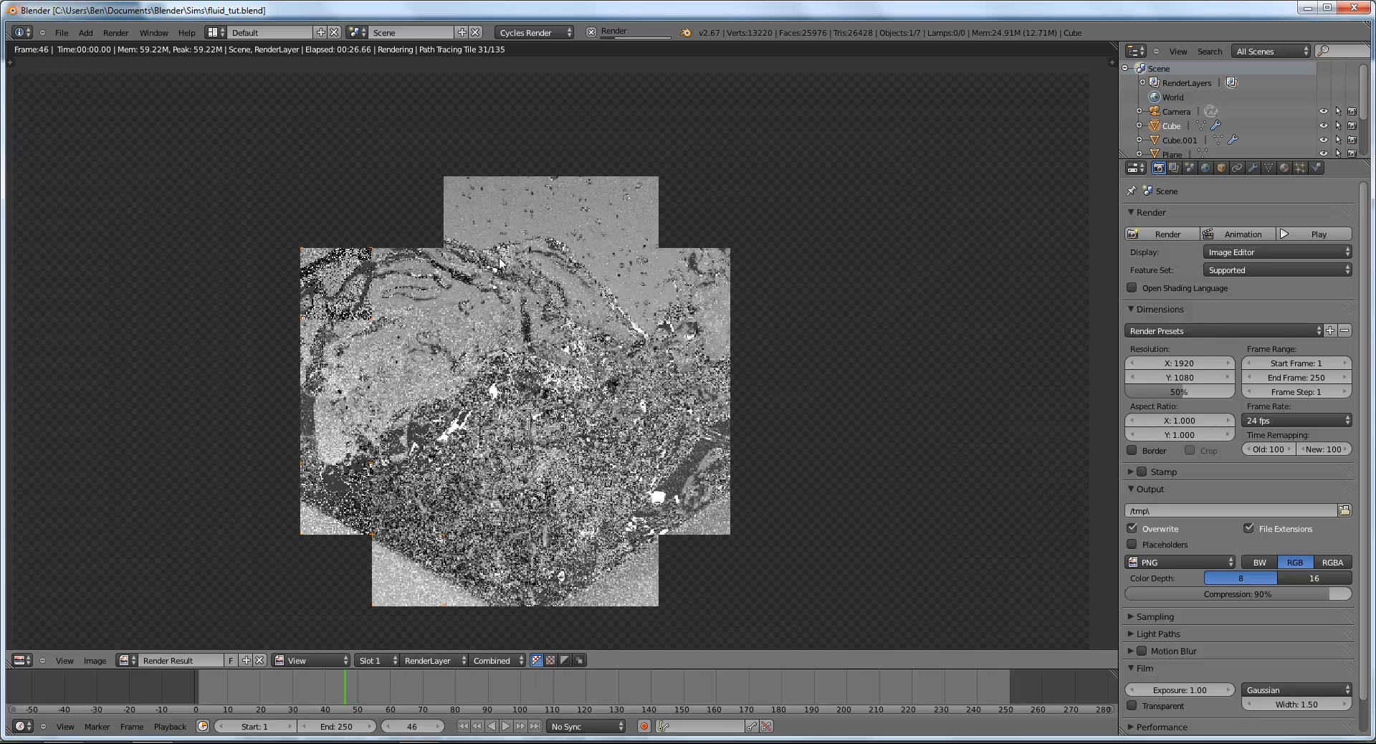
pyautogui.scroll(-1, 525, 268)
pyautogui.scroll(1, 505, 271)
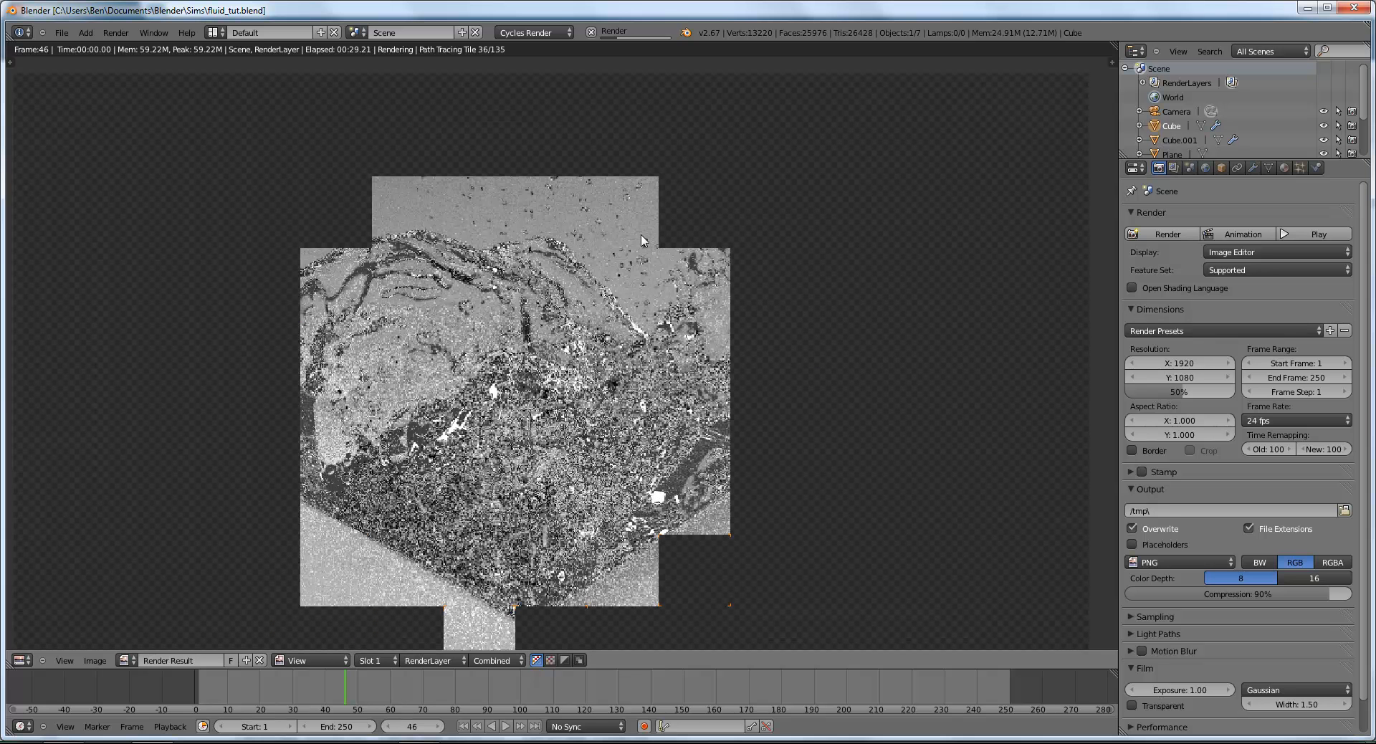
pyautogui.moveTo(500, 191); pyautogui.dragTo(469, 250, button='middle')
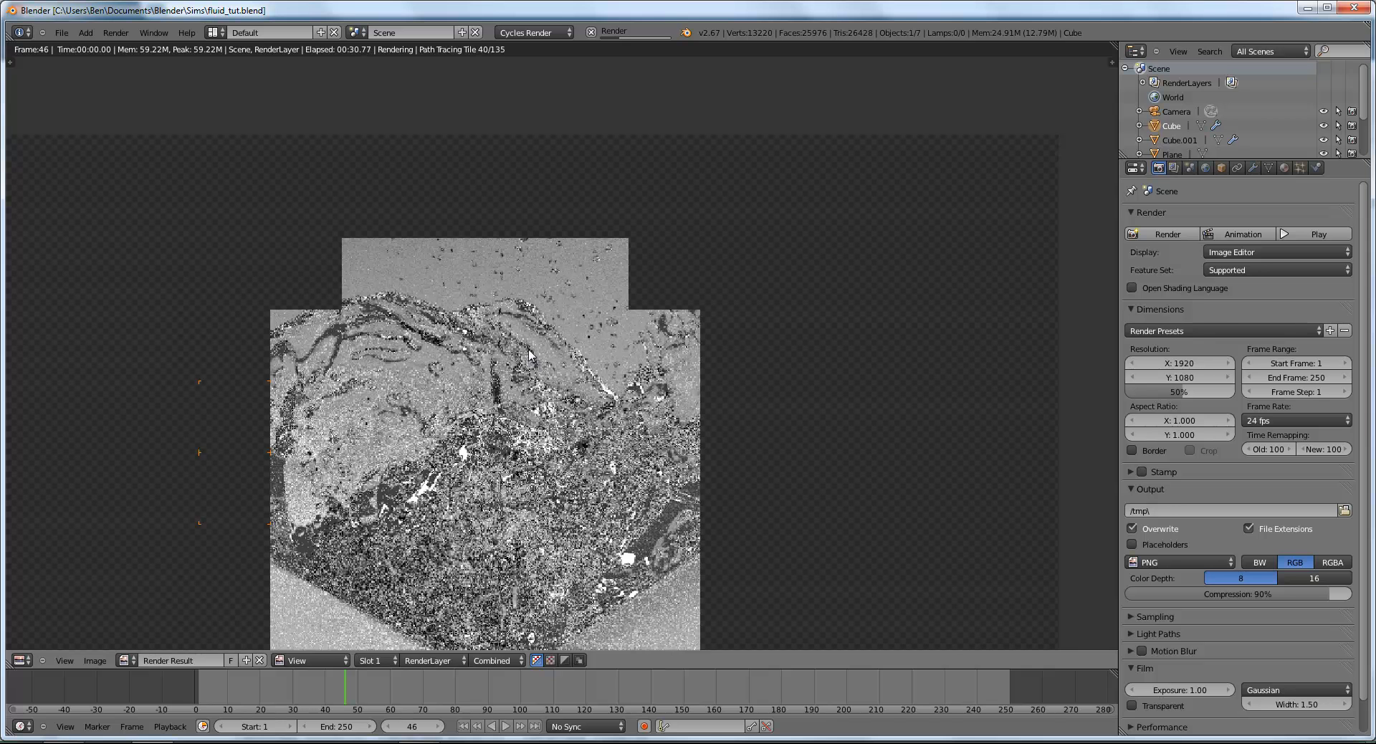
pyautogui.scroll(-2, 505, 291)
pyautogui.scroll(1, 462, 297)
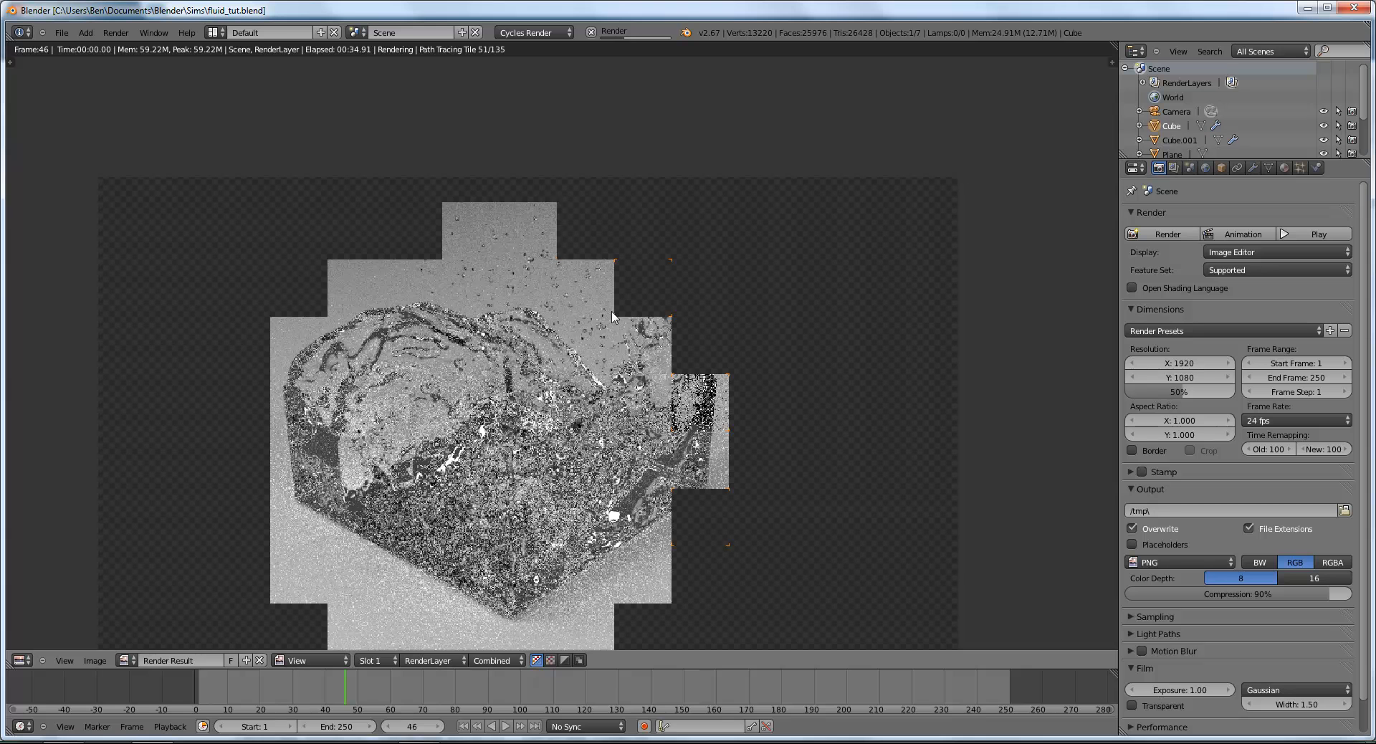
pyautogui.scroll(-2, 552, 306)
pyautogui.scroll(2, 612, 313)
pyautogui.scroll(-2, 612, 314)
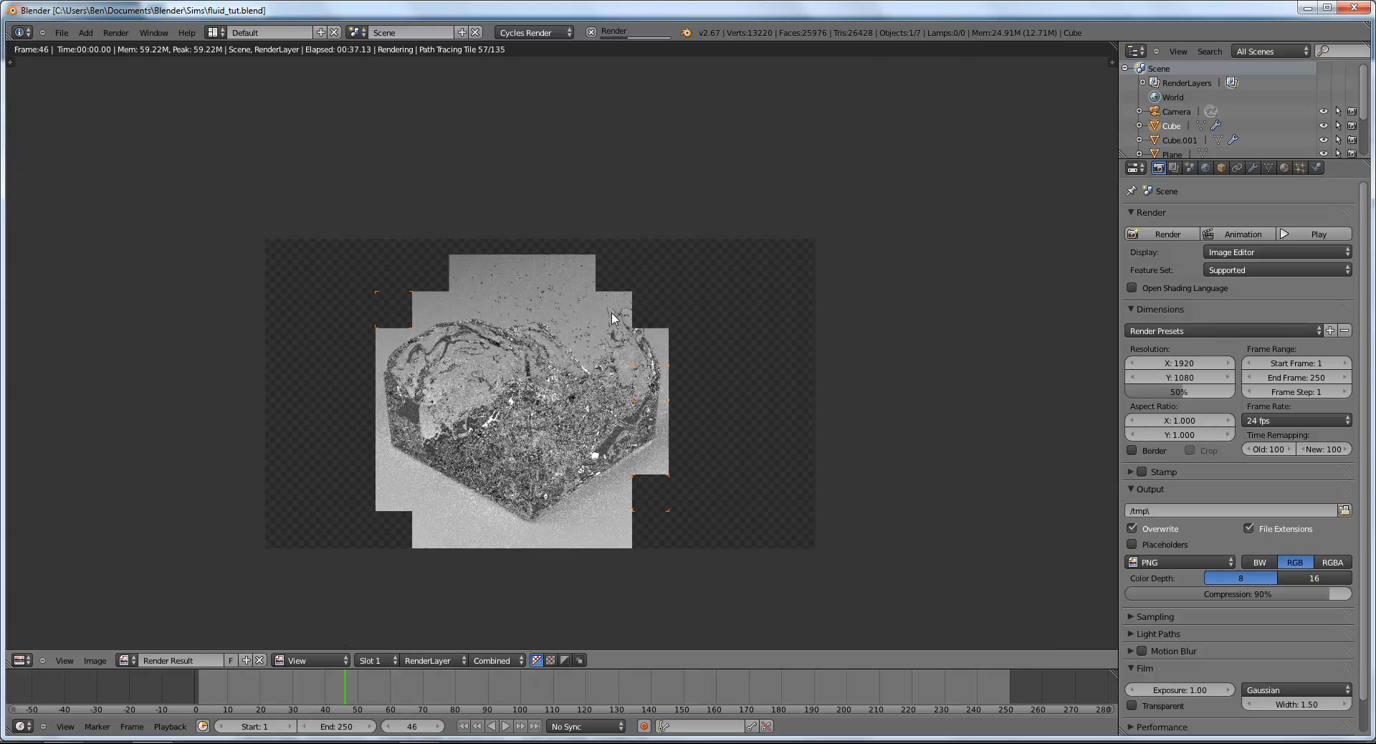
pyautogui.moveTo(664, 450); pyautogui.dragTo(688, 417, button='middle')
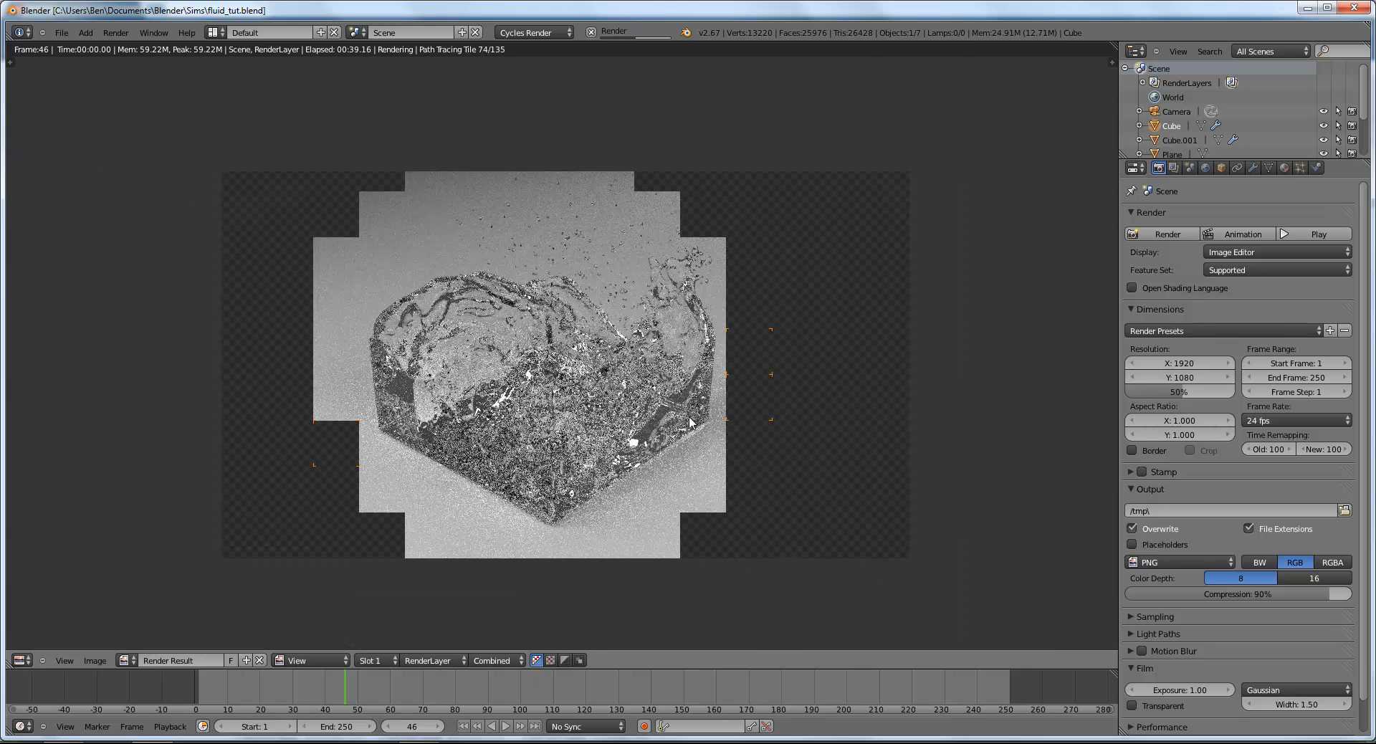
pyautogui.scroll(2, 689, 422)
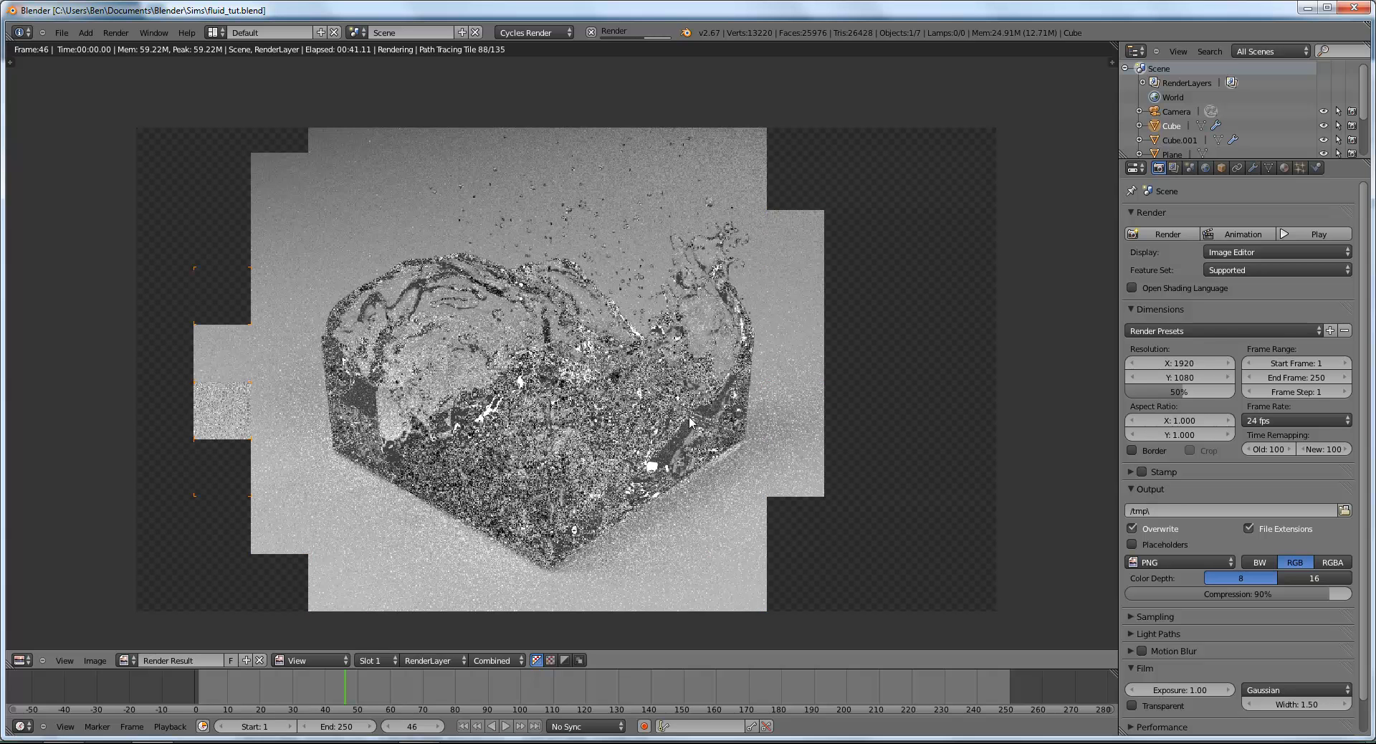
pyautogui.scroll(-1, 690, 422)
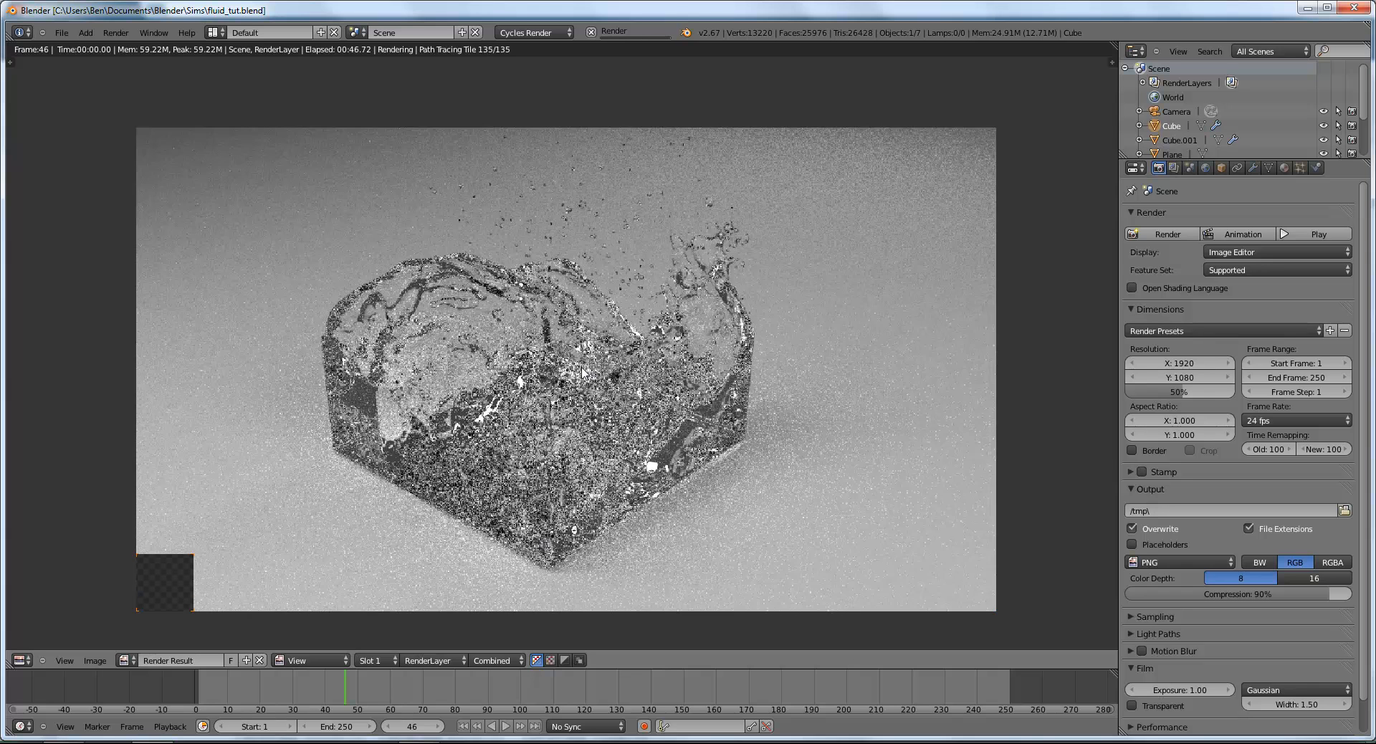
pyautogui.scroll(1, 582, 371)
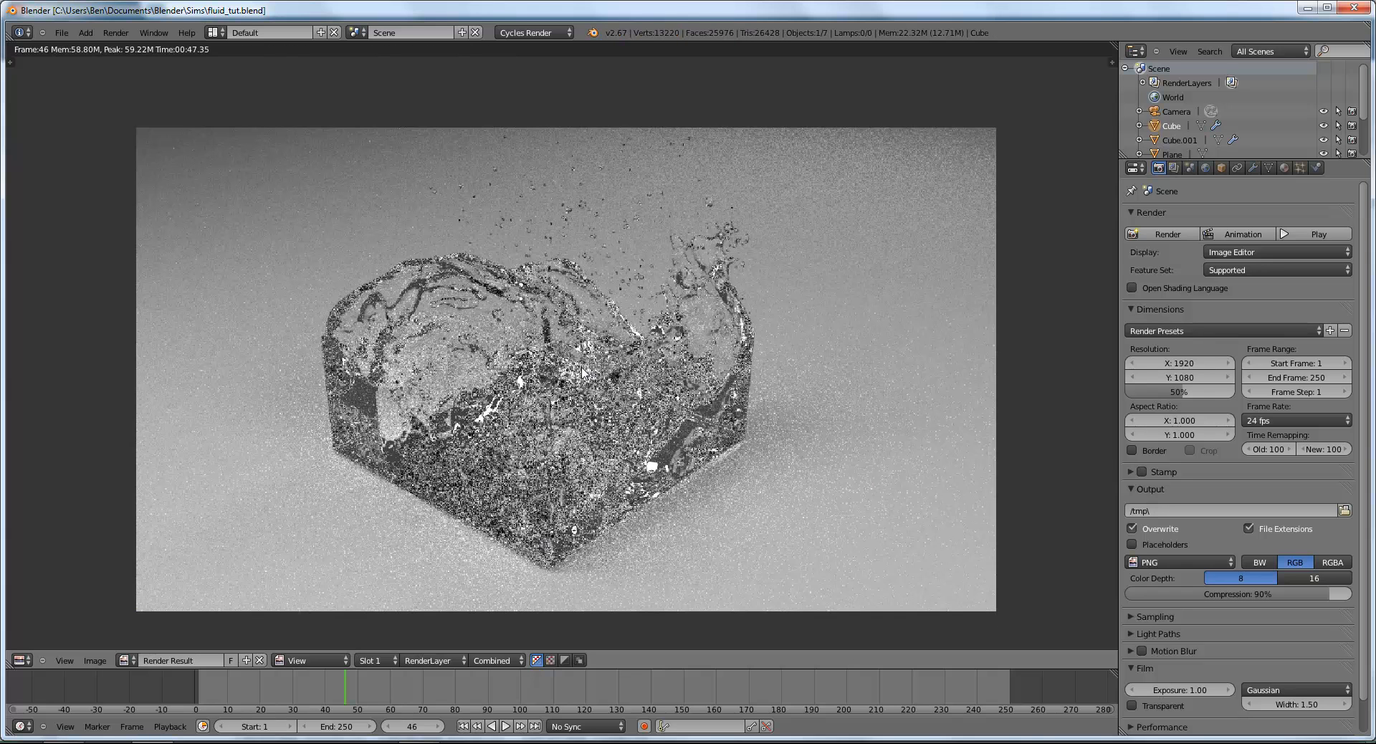
pyautogui.press('Escape')
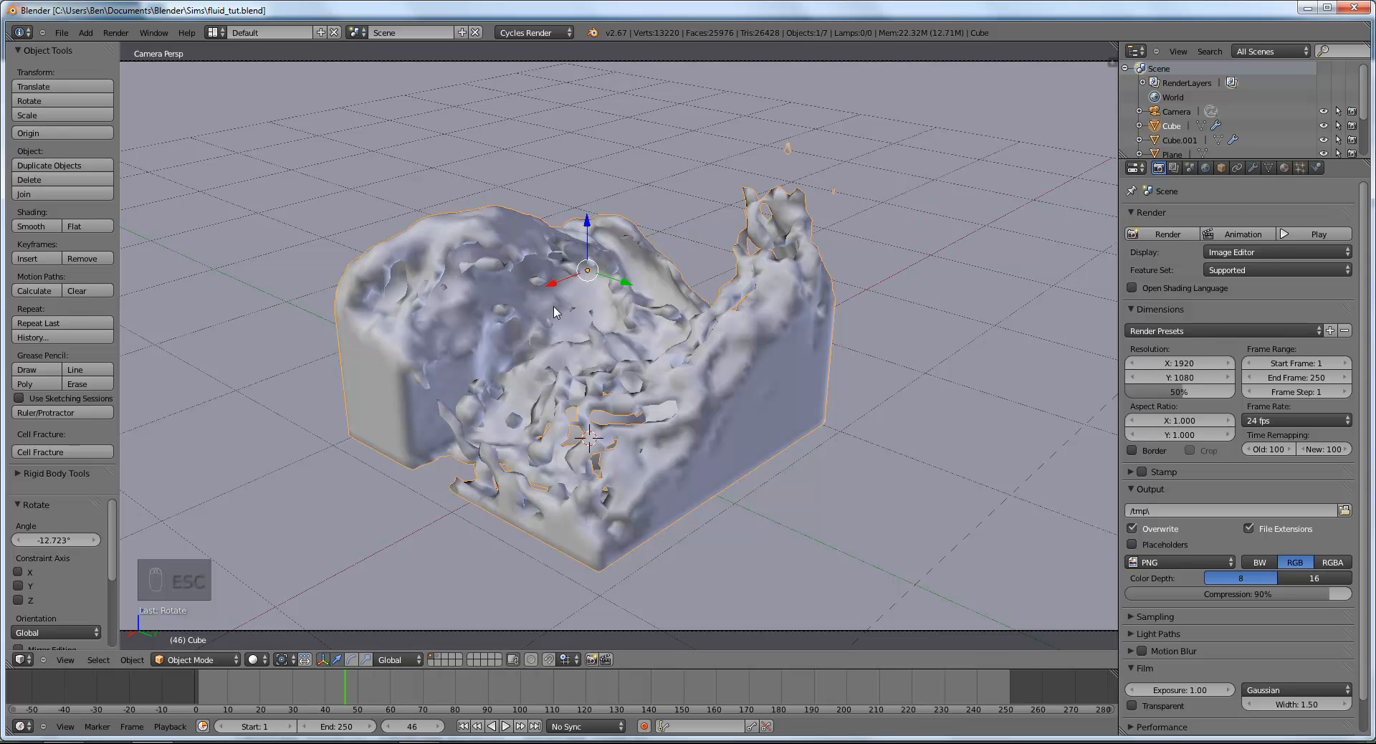
# Step: Review the last render result in the UV/Image Editor, then restore the area to the 3D View
pyautogui.click(22, 659)
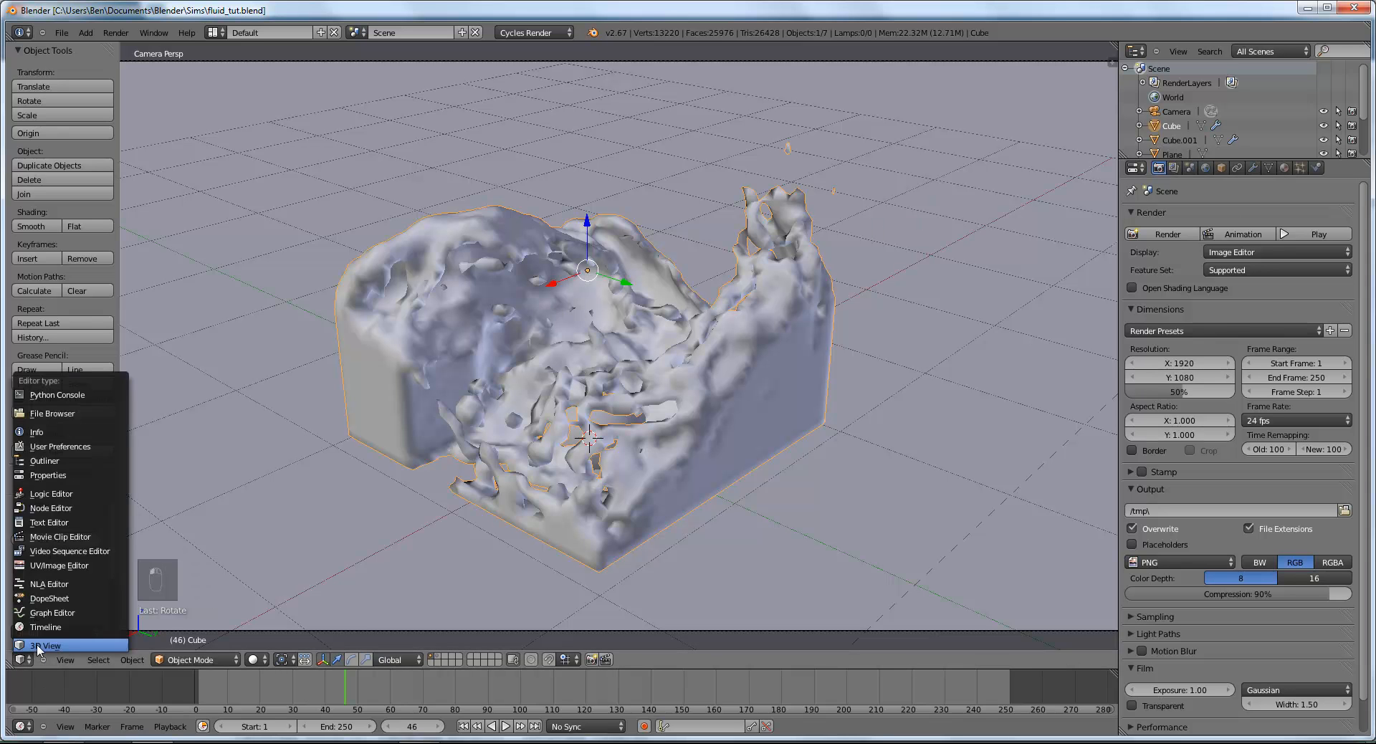
pyautogui.click(66, 566)
pyautogui.scroll(1, 299, 525)
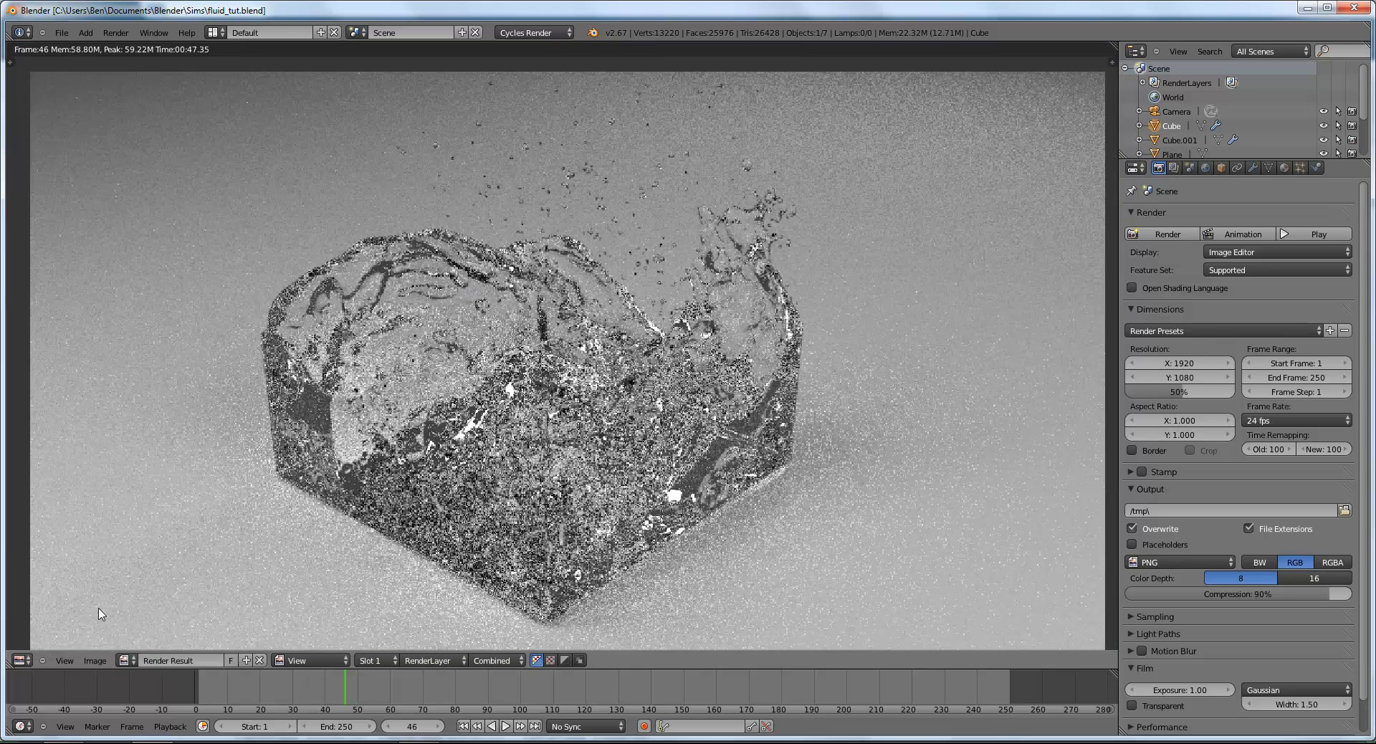
pyautogui.click(20, 660)
pyautogui.click(43, 644)
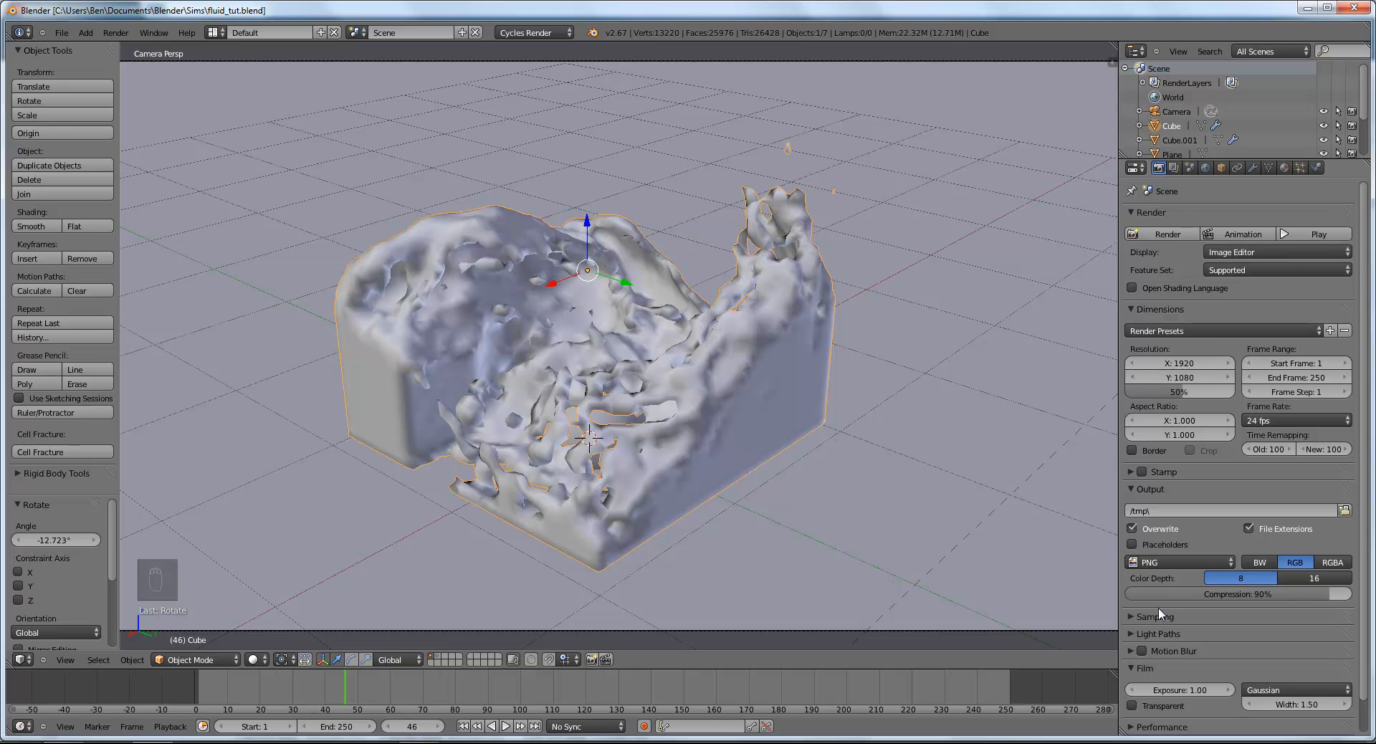
# Step: Set the Cycles render samples to 30 and save over fluid_tut.blend
pyautogui.scroll(-1, 1158, 608)
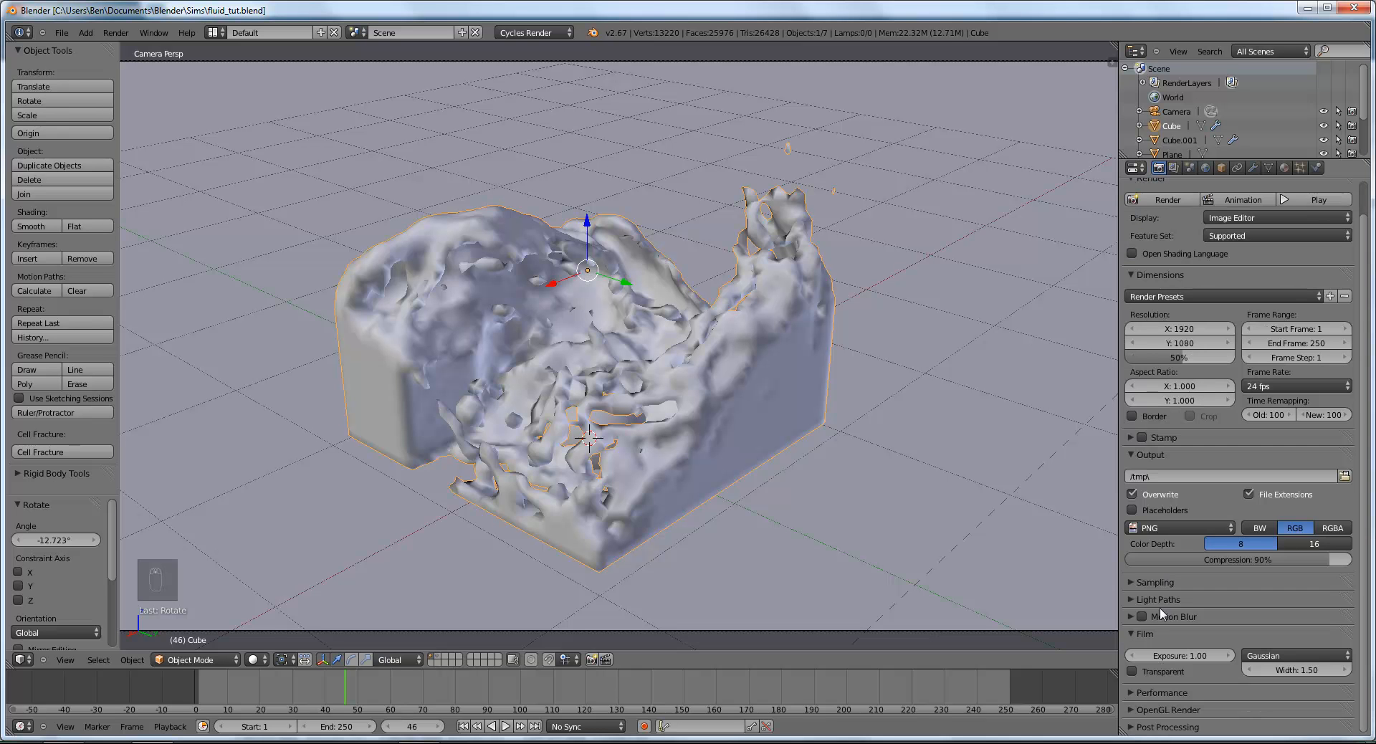
pyautogui.click(1134, 581)
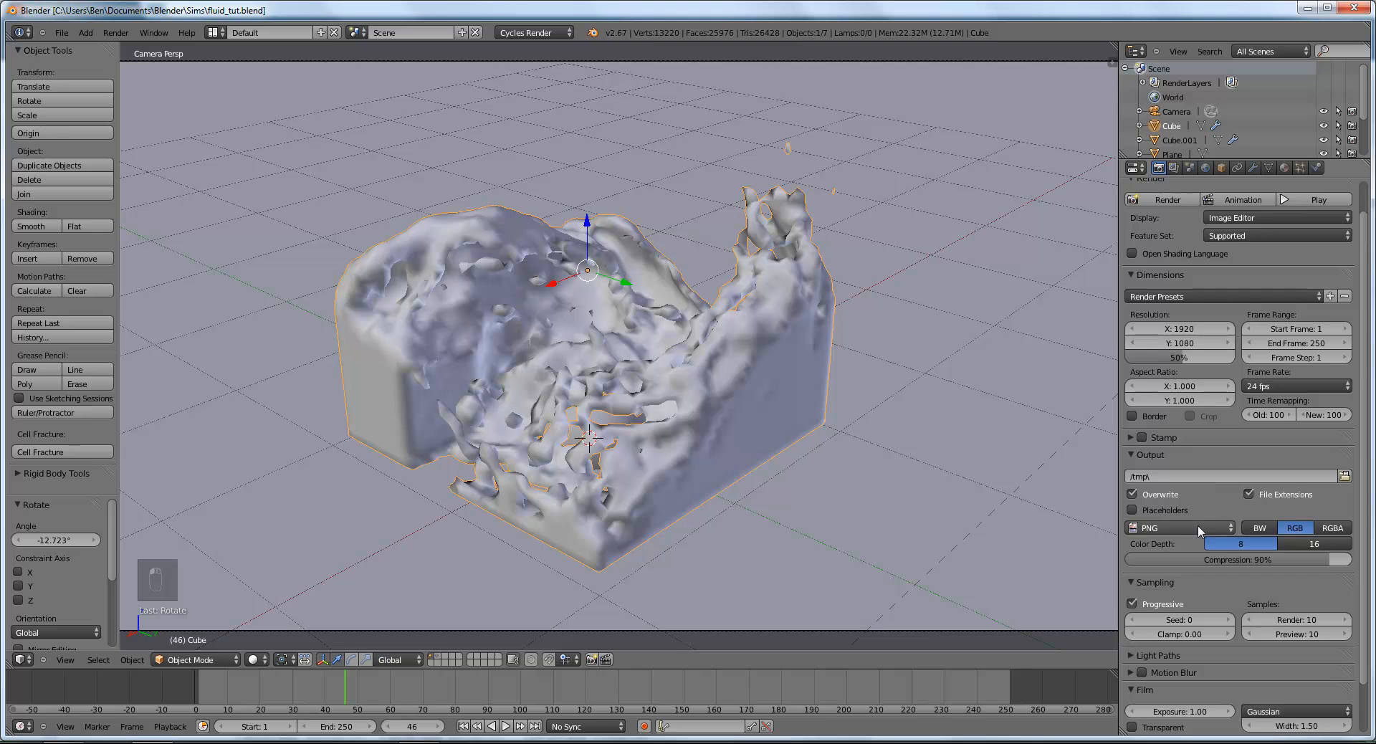
pyautogui.scroll(-2, 1197, 525)
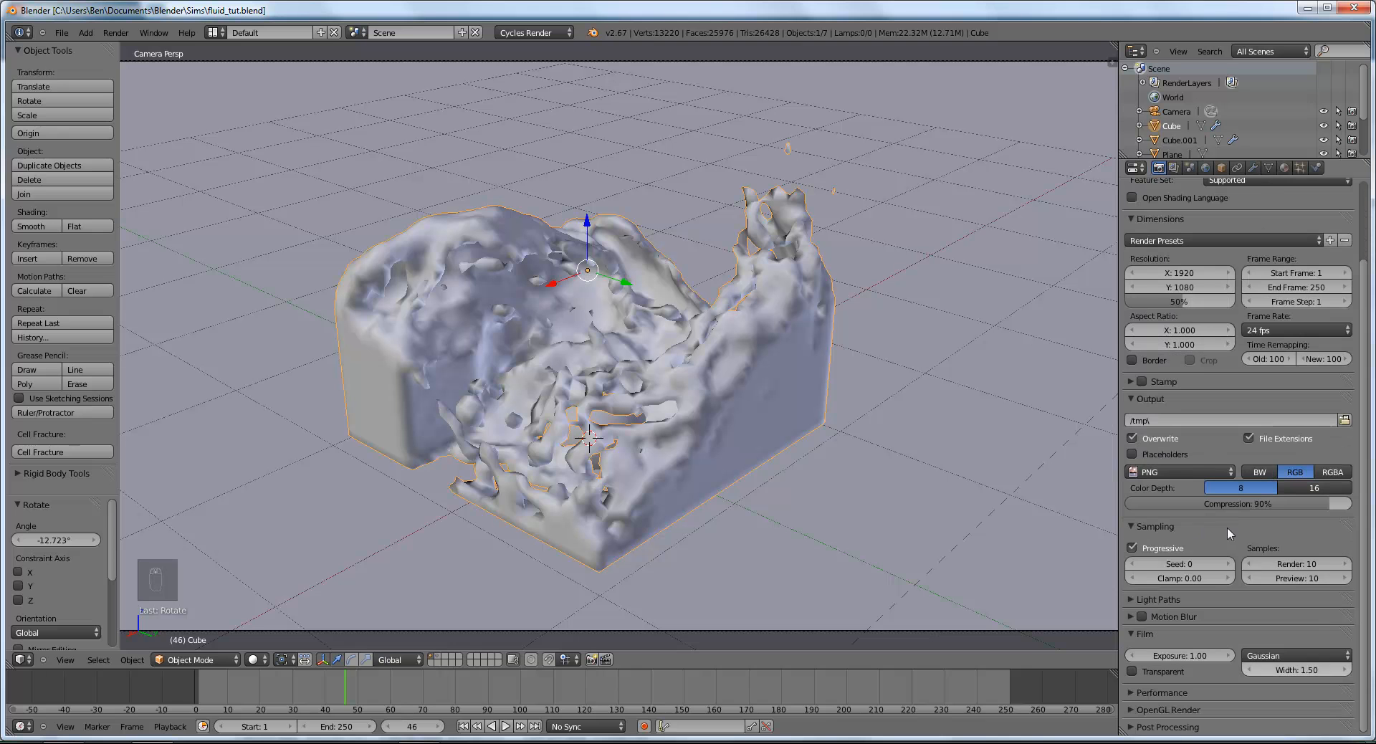
pyautogui.click(1305, 563)
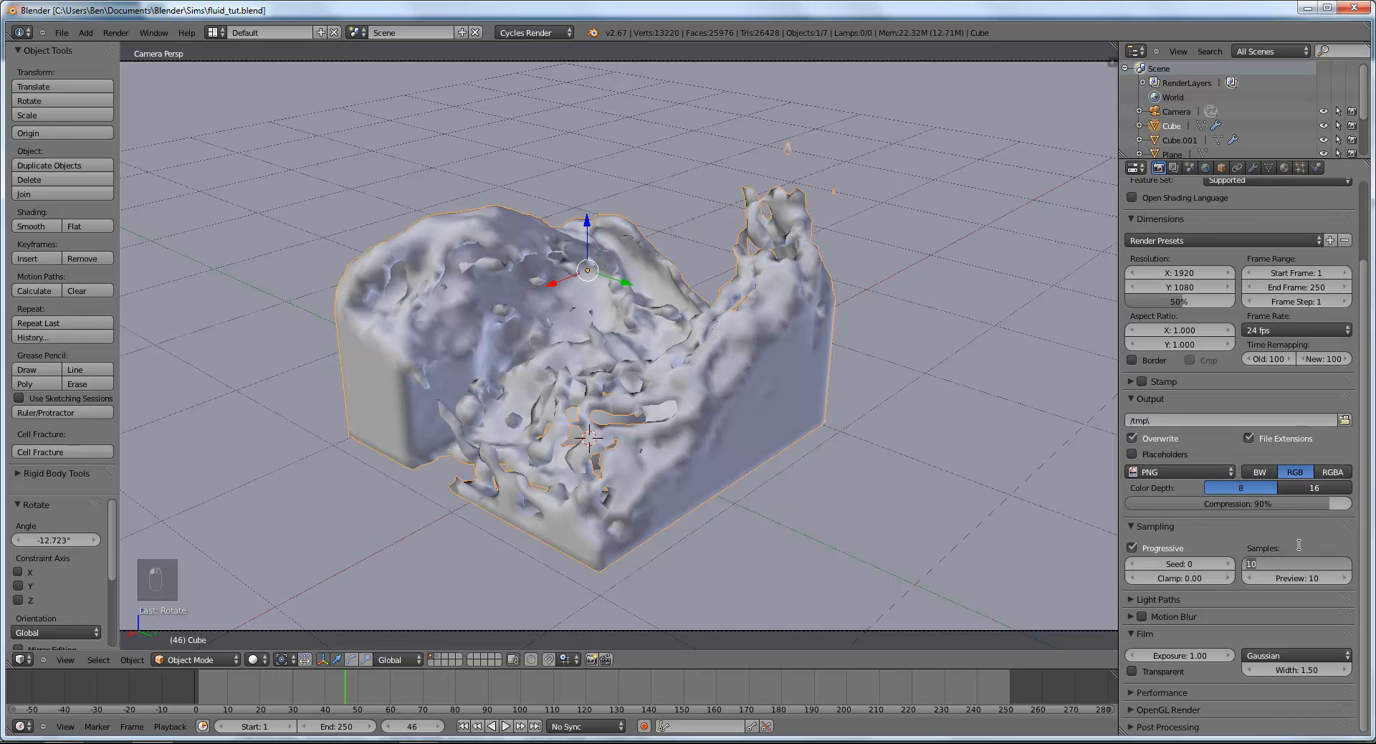
pyautogui.write('30')
pyautogui.press('Return')
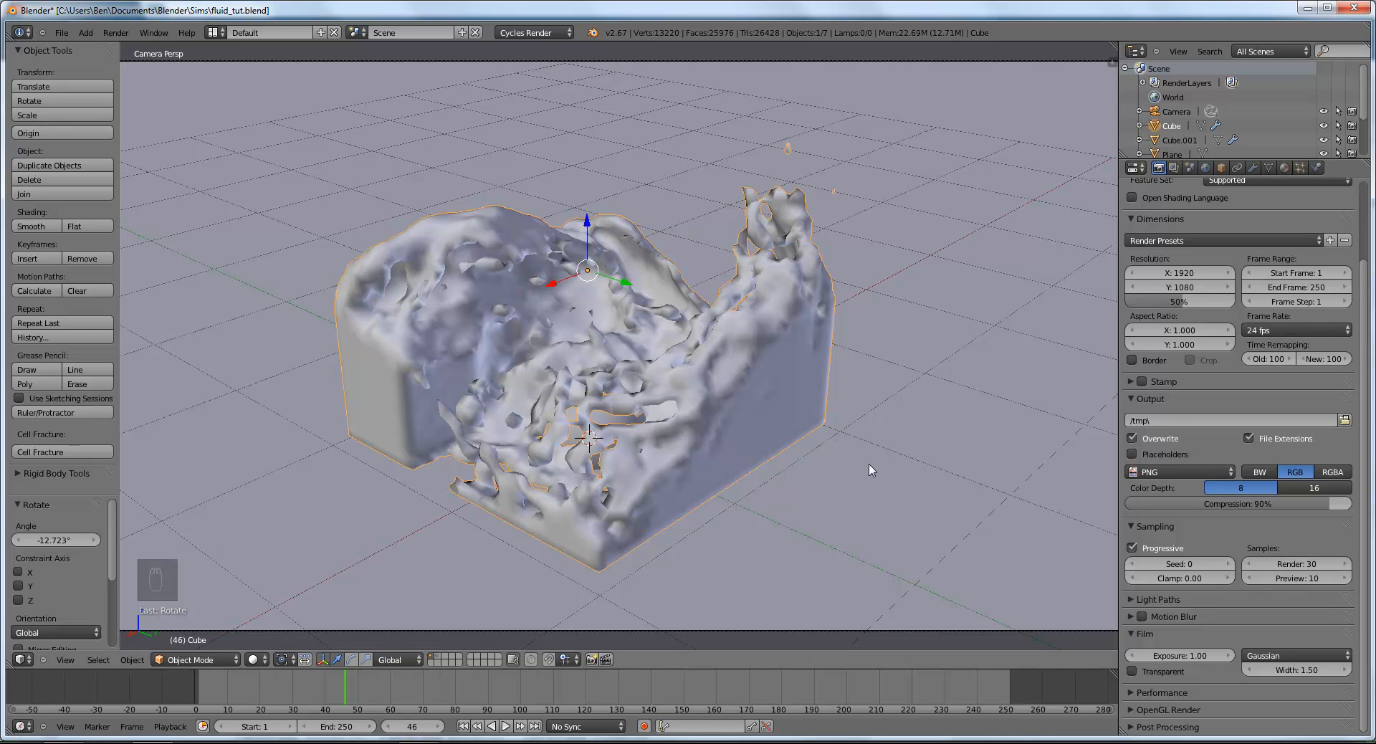
pyautogui.hotkey('ctrl', 's')
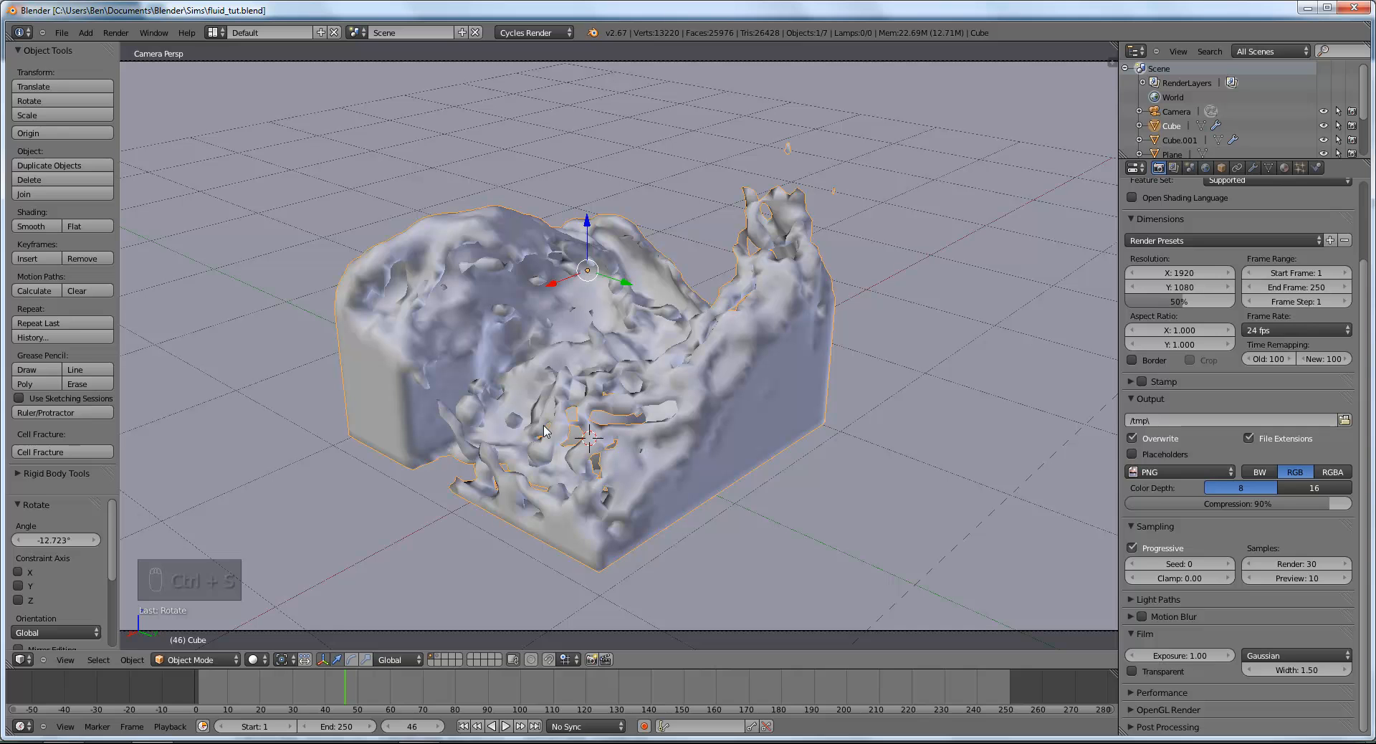
# Step: Examine the arrangement of the emission planes, camera and fluid mesh from outside the camera view
pyautogui.click(260, 660)
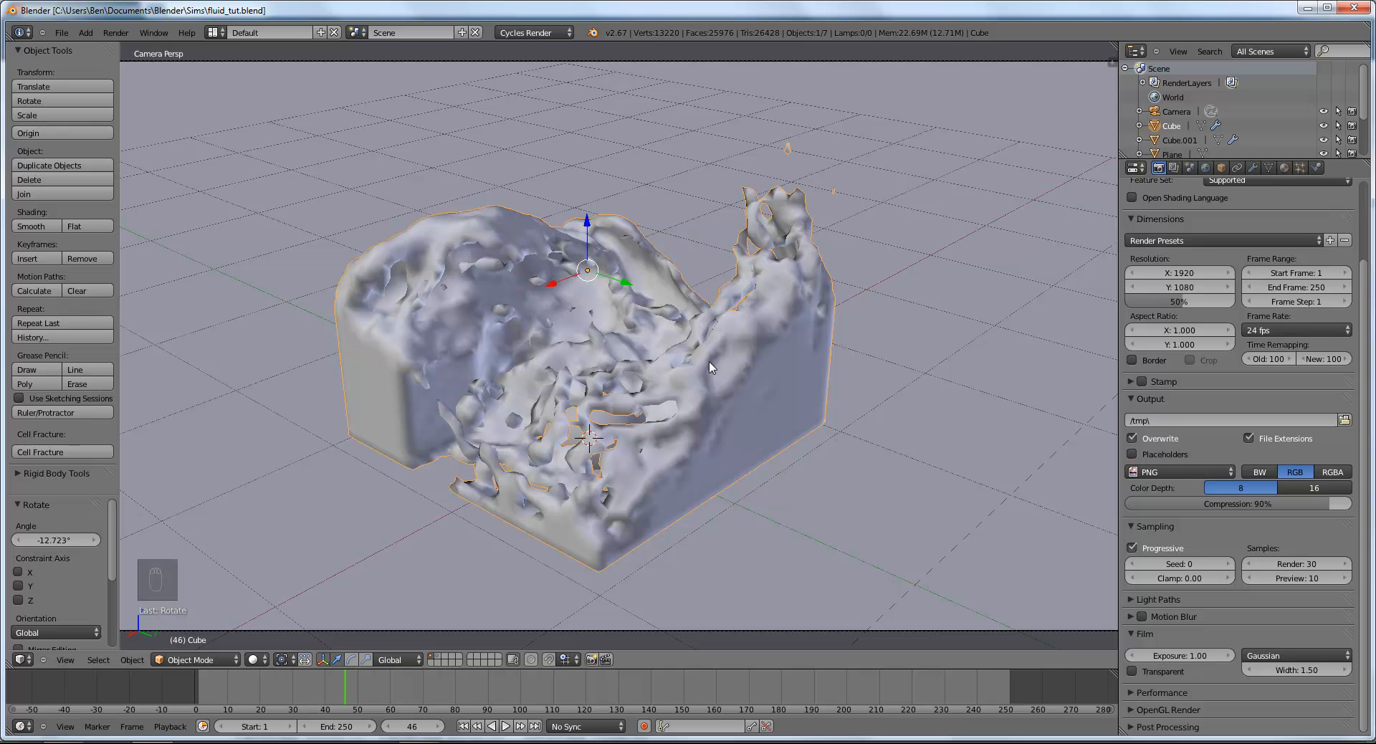
pyautogui.scroll(-5, 664, 395)
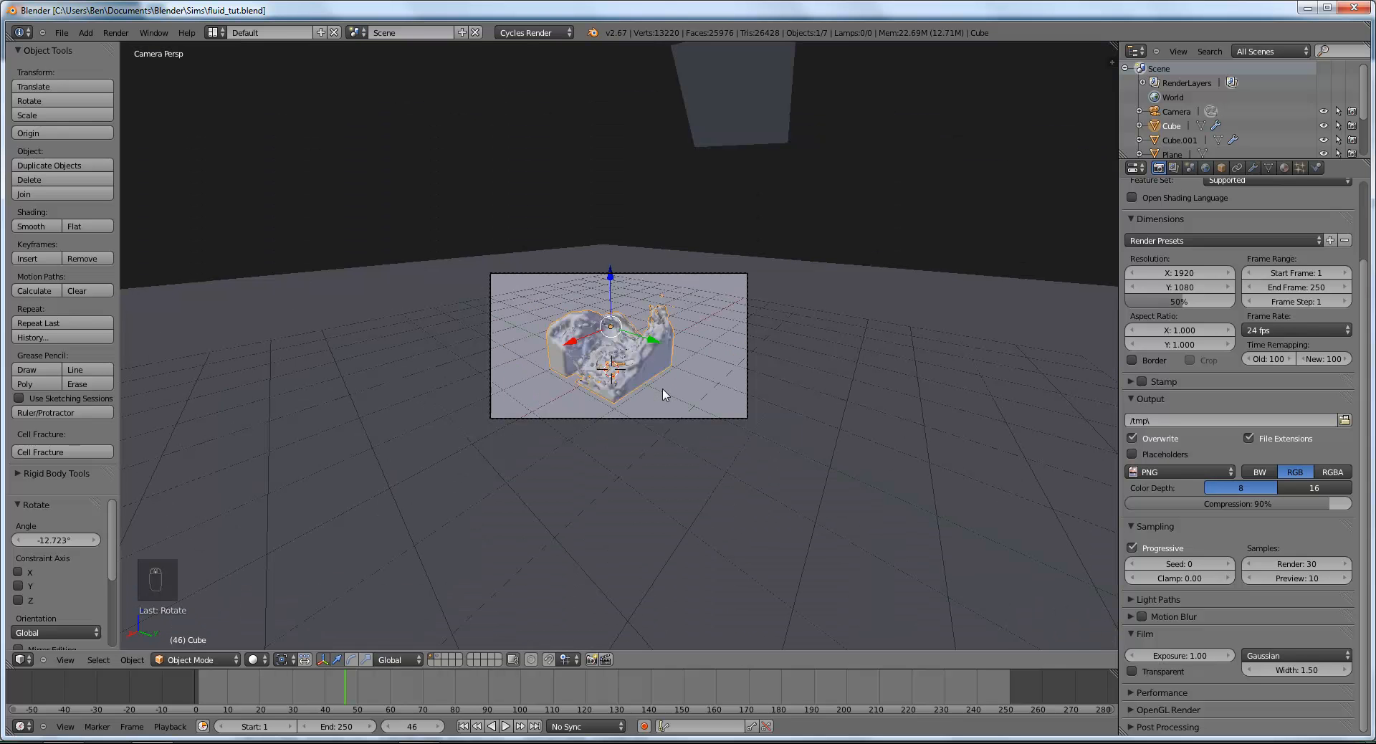
pyautogui.scroll(5, 665, 394)
pyautogui.moveTo(665, 394); pyautogui.dragTo(712, 405, button='middle')
pyautogui.scroll(-5, 712, 405)
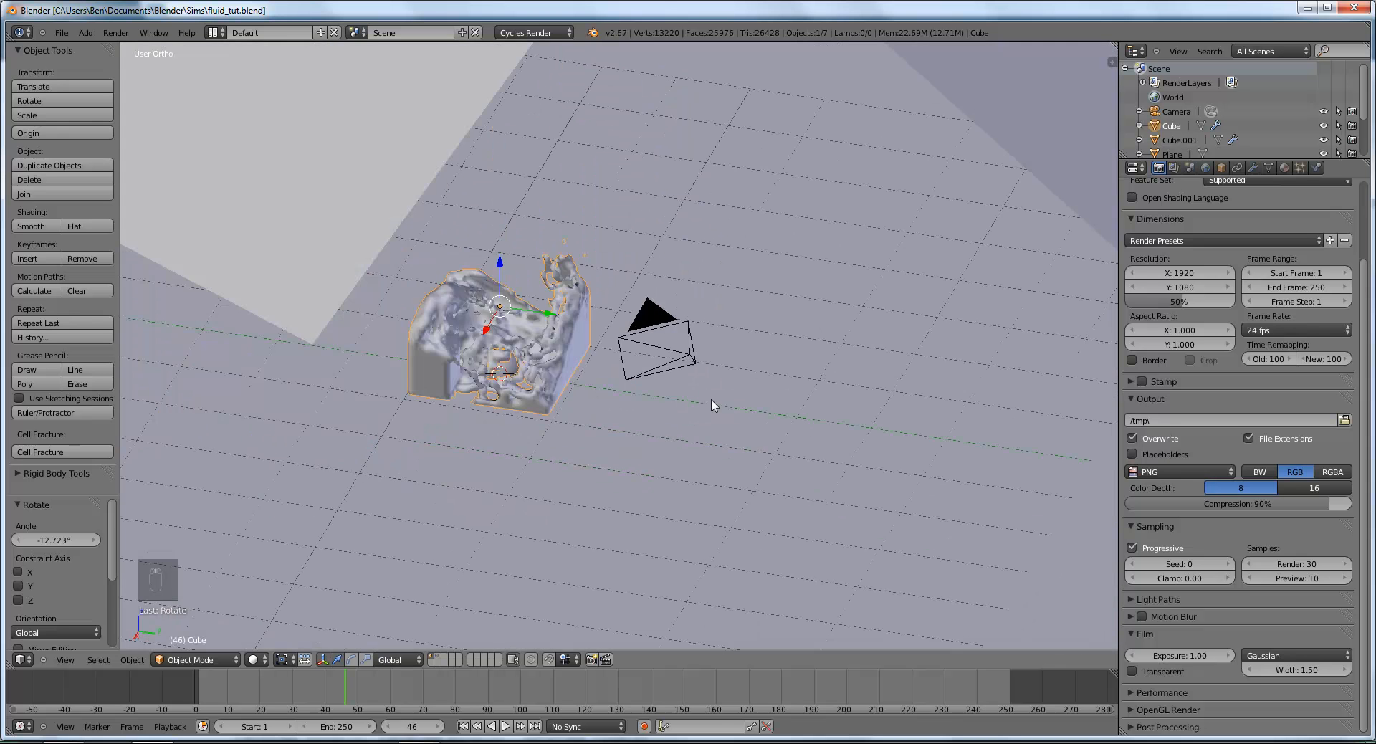
pyautogui.scroll(-5, 711, 405)
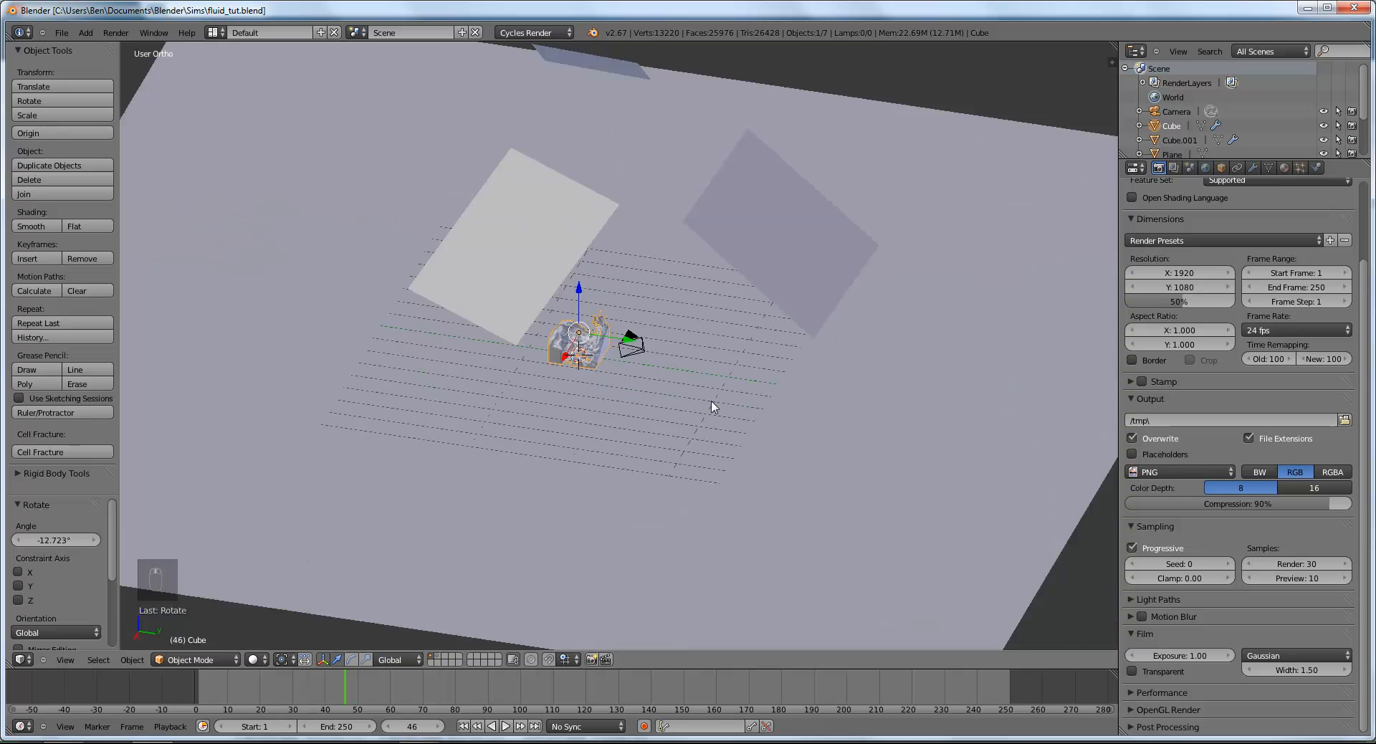
pyautogui.scroll(5, 713, 409)
pyautogui.scroll(-5, 713, 409)
pyautogui.scroll(8, 712, 412)
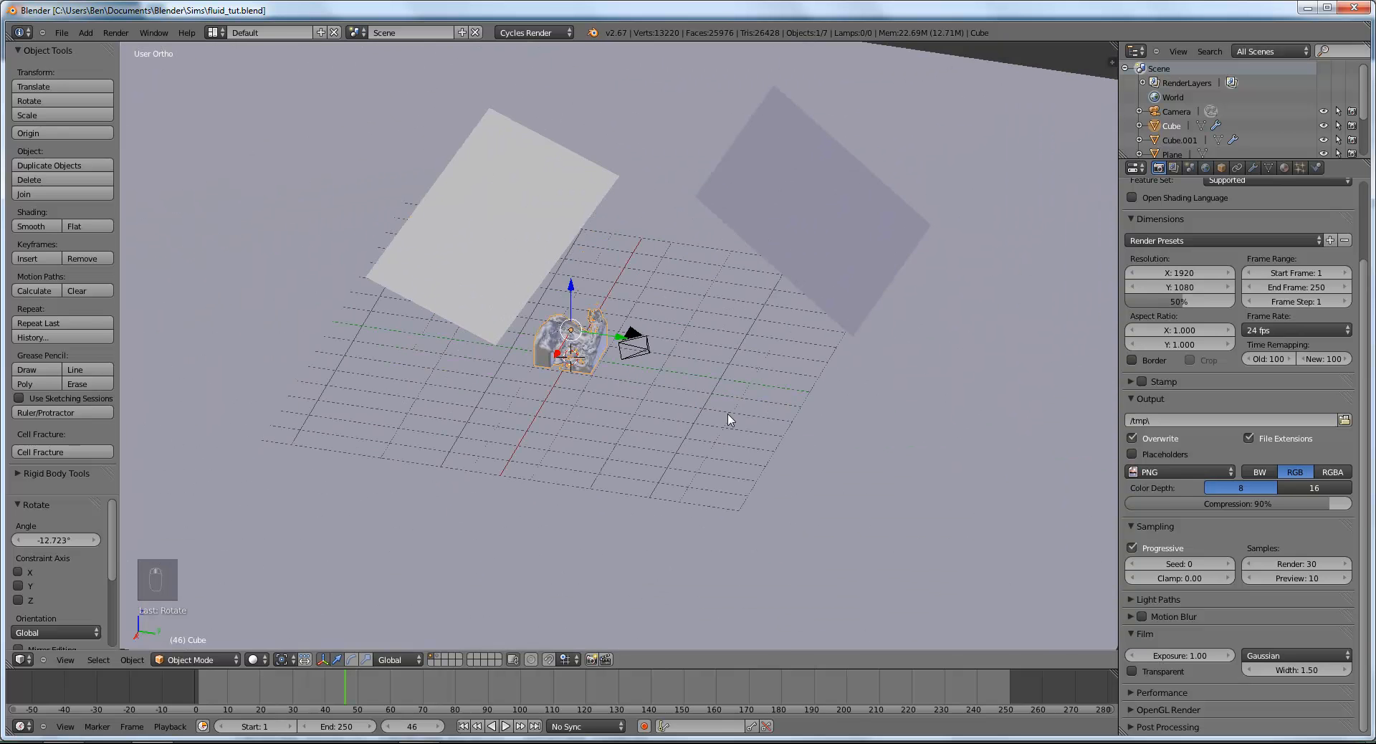
pyautogui.moveTo(728, 425); pyautogui.dragTo(720, 427, button='middle')
# Step: Preview the glass fluid and its lighting through the camera in Rendered shading, and return to Solid shading
pyautogui.press('KP_0')
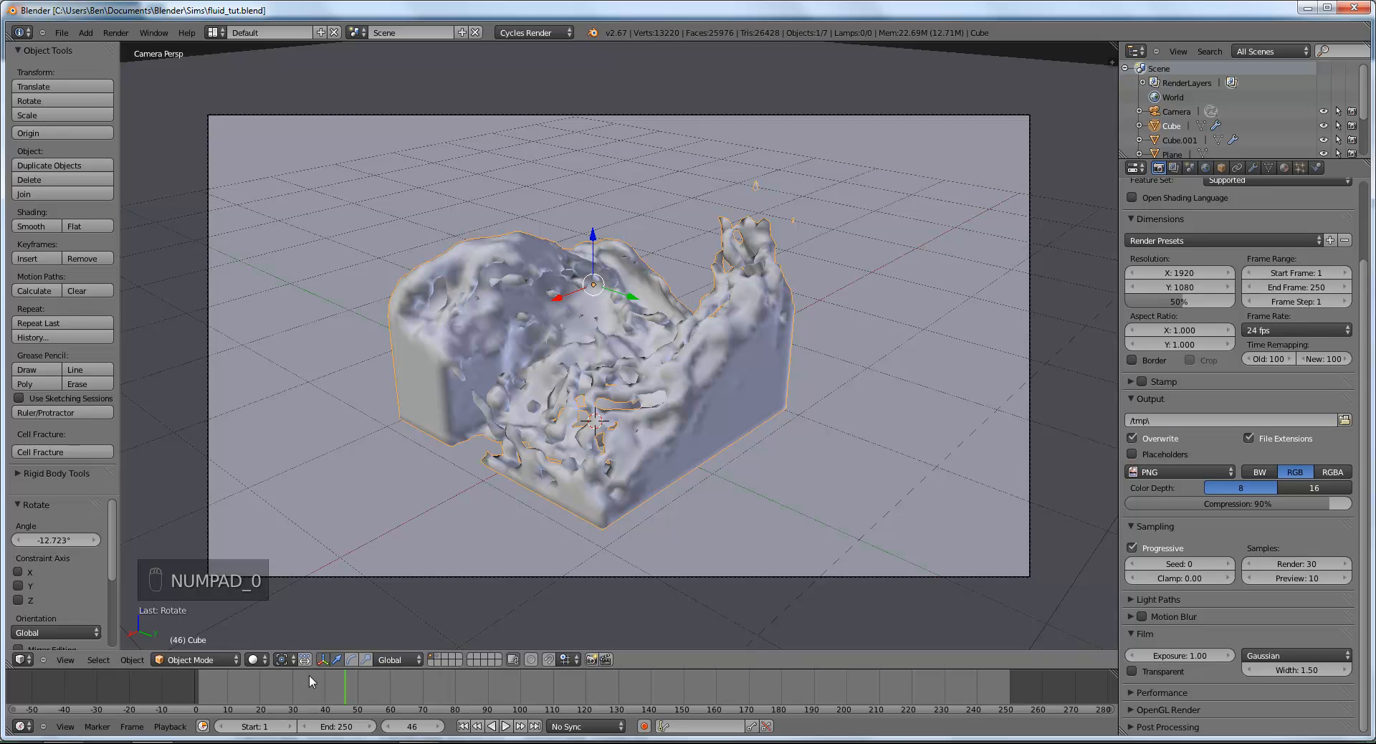
pyautogui.click(254, 659)
pyautogui.click(291, 570)
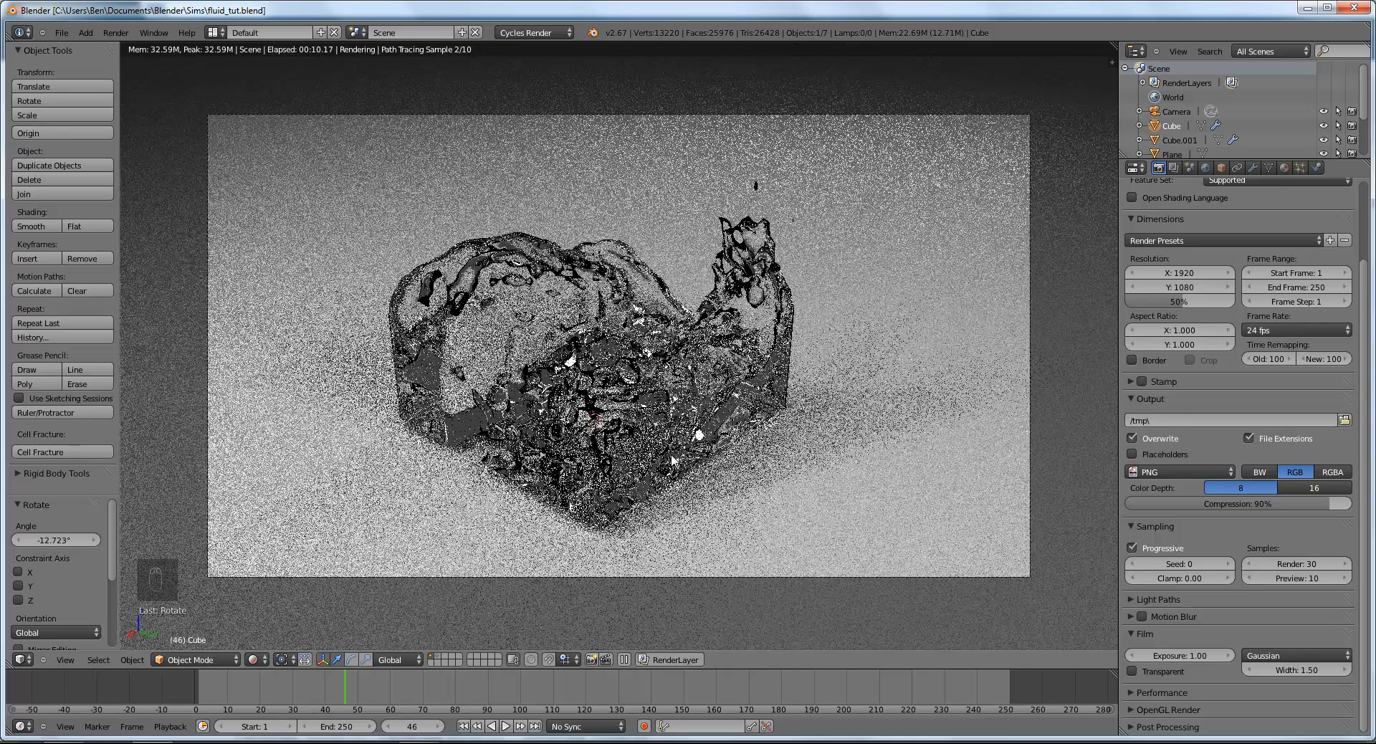
pyautogui.press('z')
pyautogui.press('z')
# Step: Brighten the world's background colour to a lighter grey
pyautogui.moveTo(520, 536); pyautogui.dragTo(629, 480, button='middle')
pyautogui.scroll(-3, 631, 481)
pyautogui.scroll(-3, 630, 484)
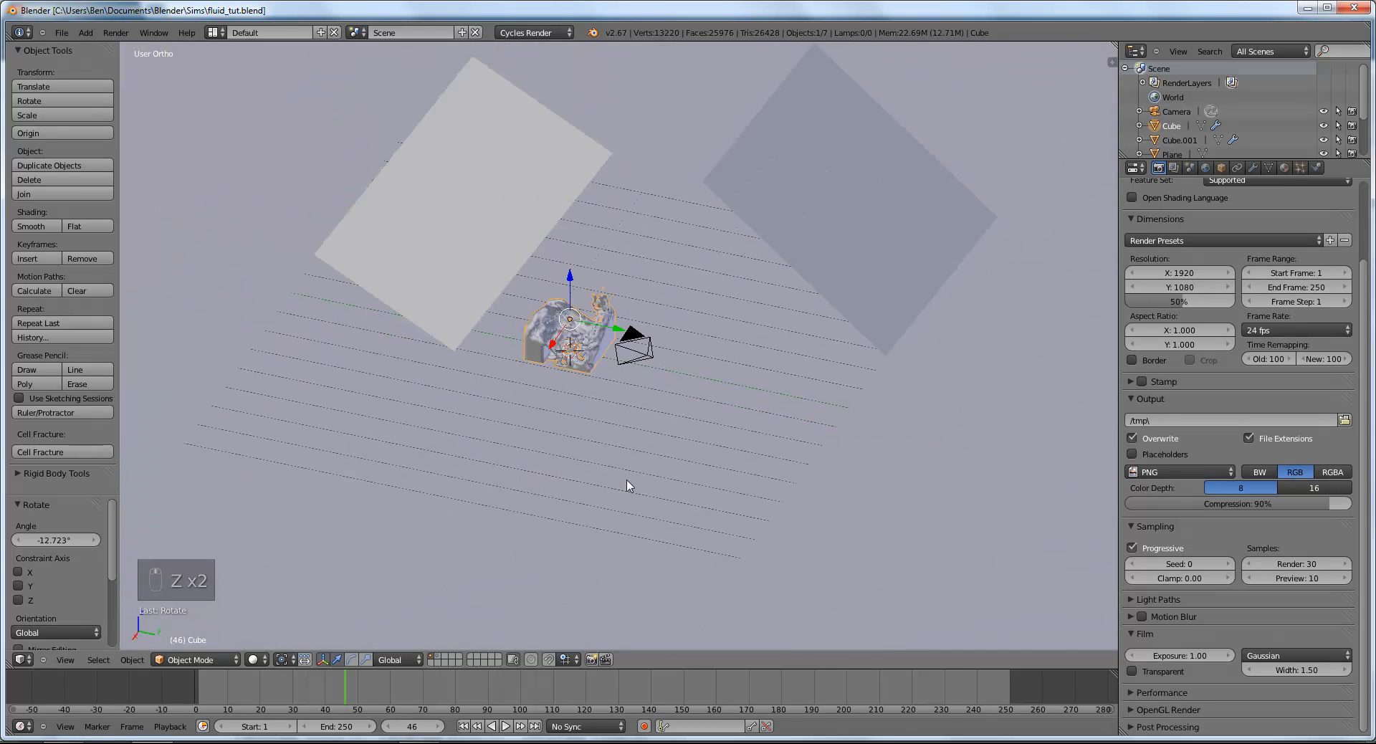
pyautogui.click(1174, 168)
pyautogui.click(1206, 168)
pyautogui.click(1263, 313)
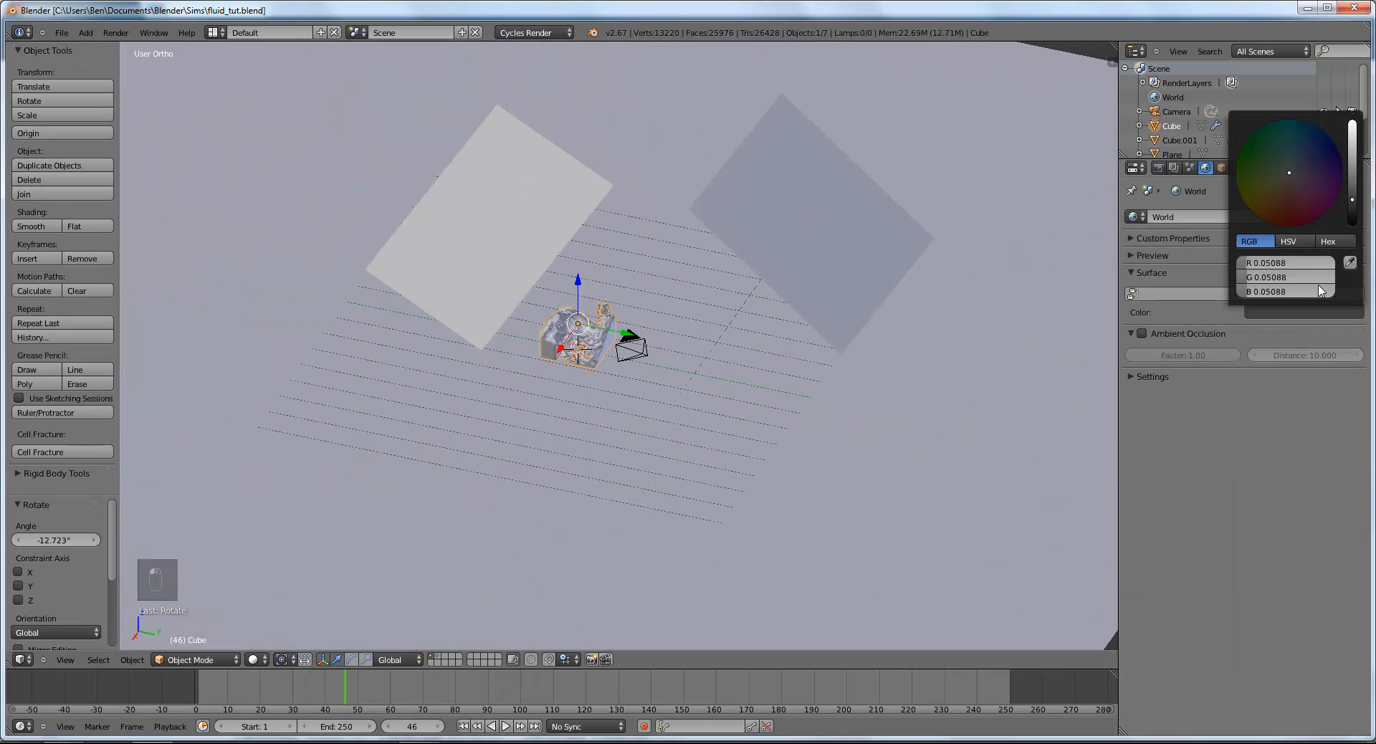
pyautogui.moveTo(1352, 204); pyautogui.dragTo(1353, 167)
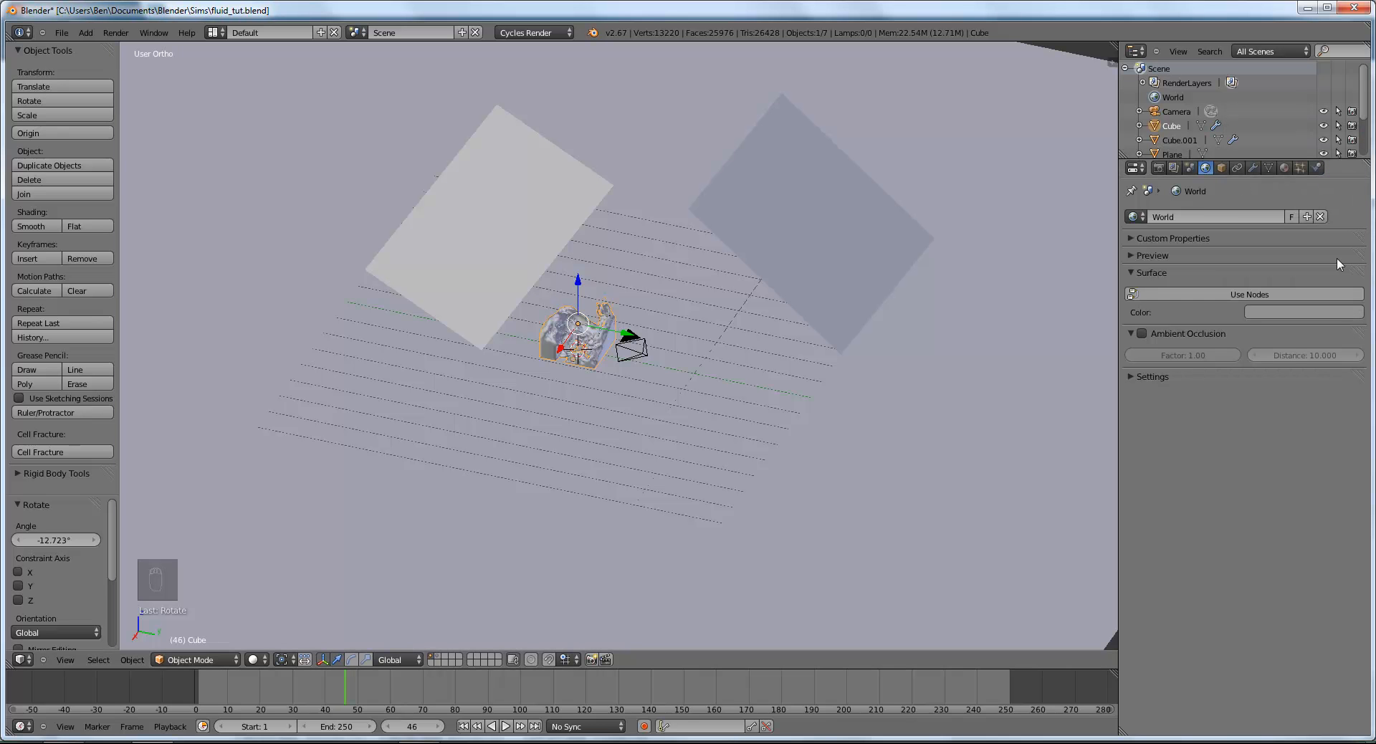
pyautogui.click(1322, 313)
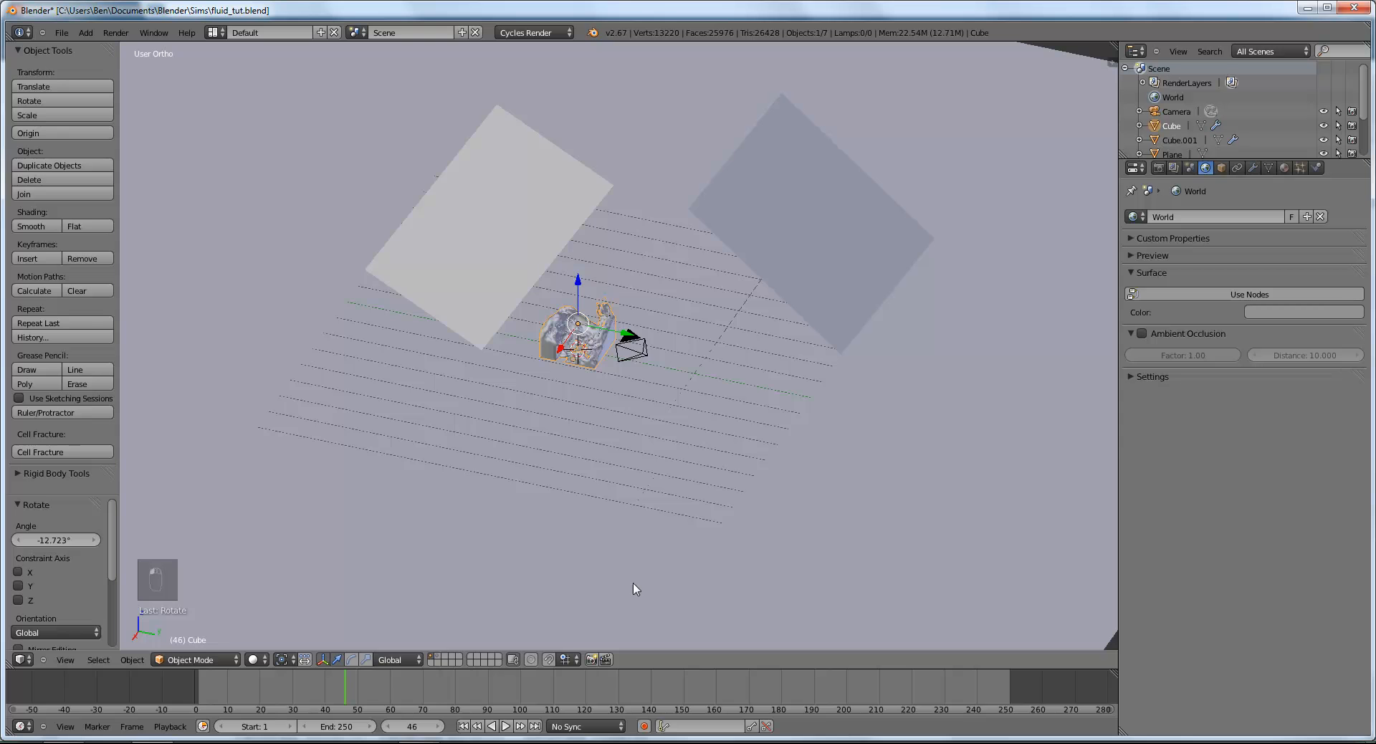
# Step: Check the brighter world background through the camera in Rendered shading, and switch back to Solid shading
pyautogui.press('KP_0')
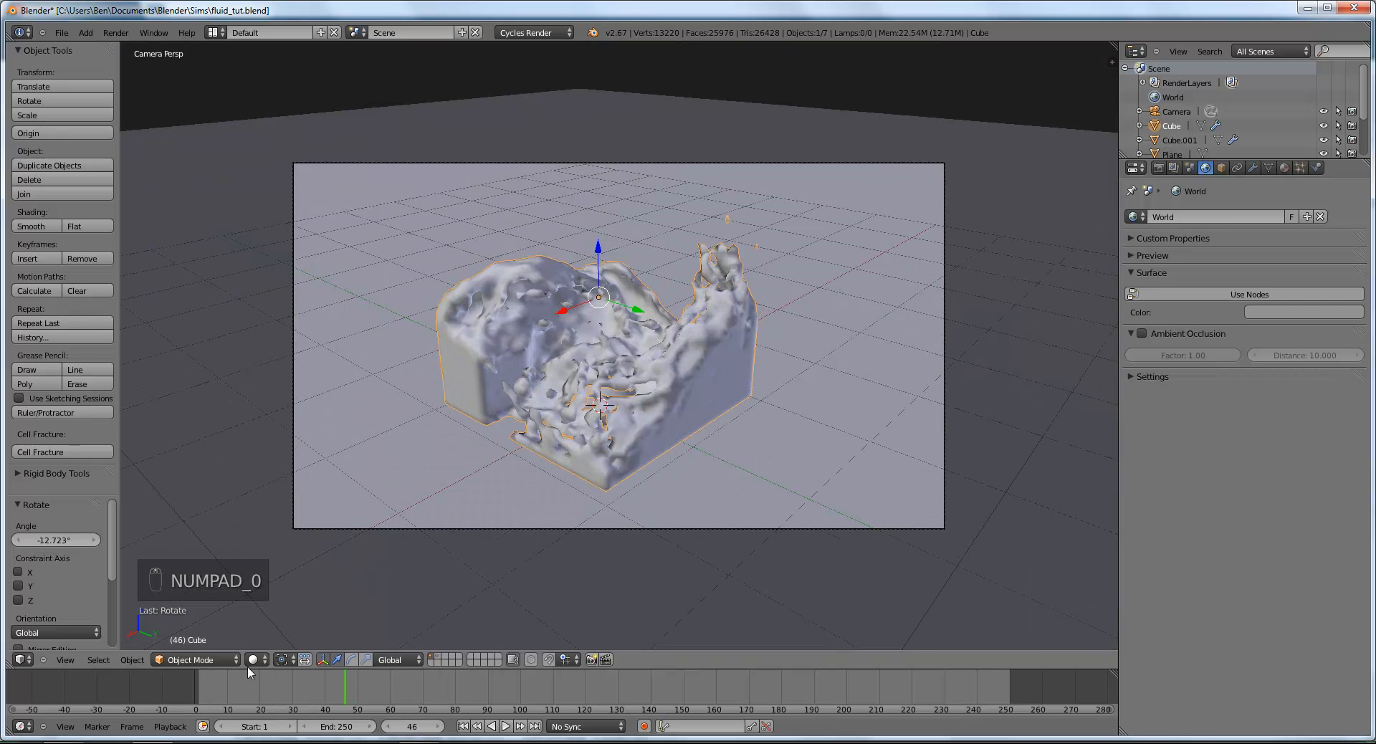
pyautogui.click(253, 659)
pyautogui.click(273, 566)
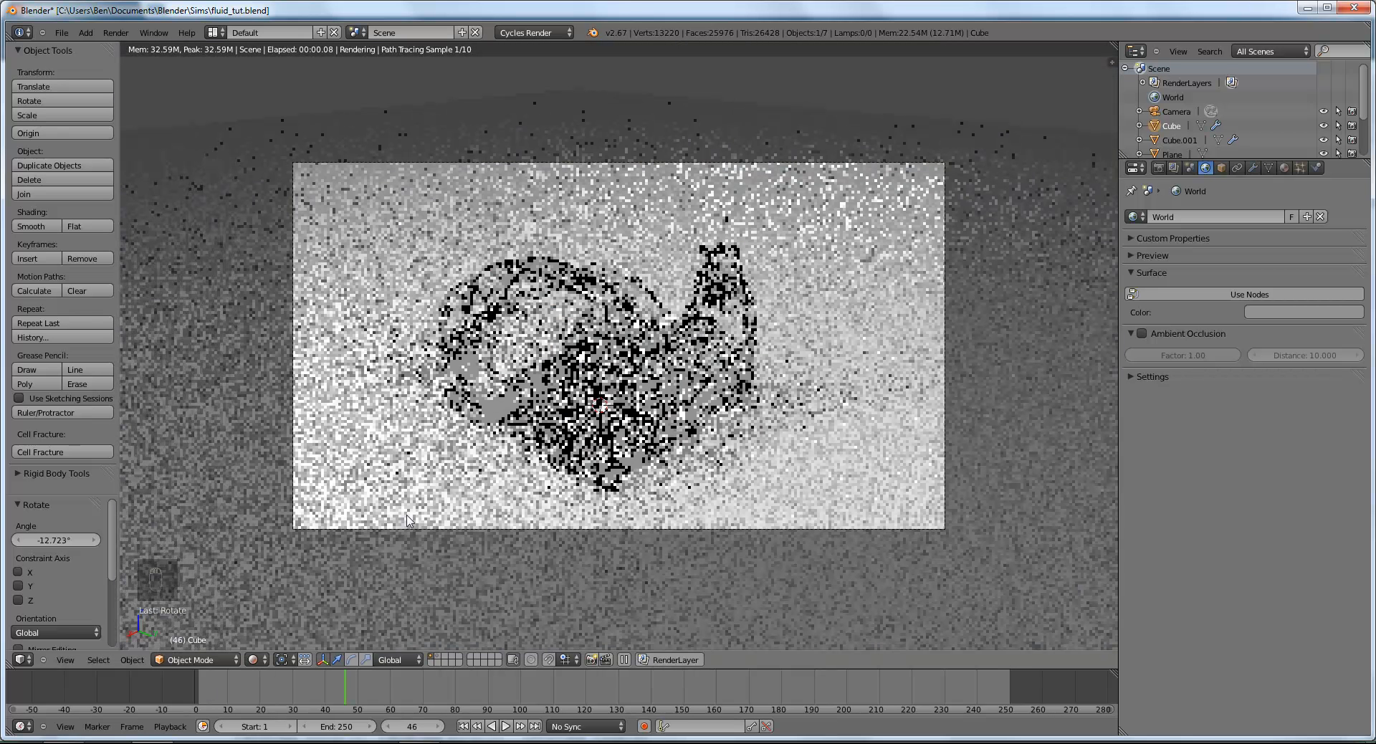
pyautogui.press('z')
pyautogui.press('z')
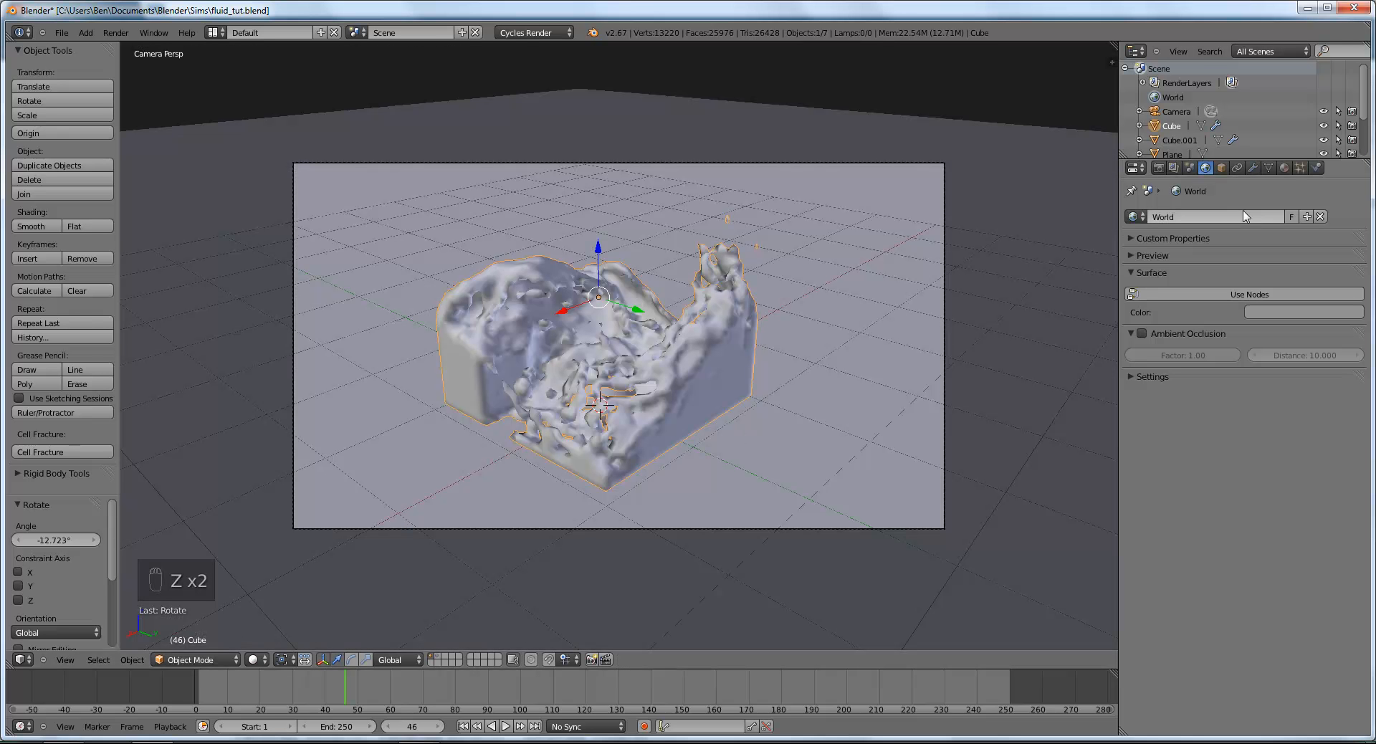
# Step: Change the Glass BSDF colour of the fluid material to a bright pink
pyautogui.click(1271, 169)
pyautogui.click(1283, 167)
pyautogui.click(1281, 482)
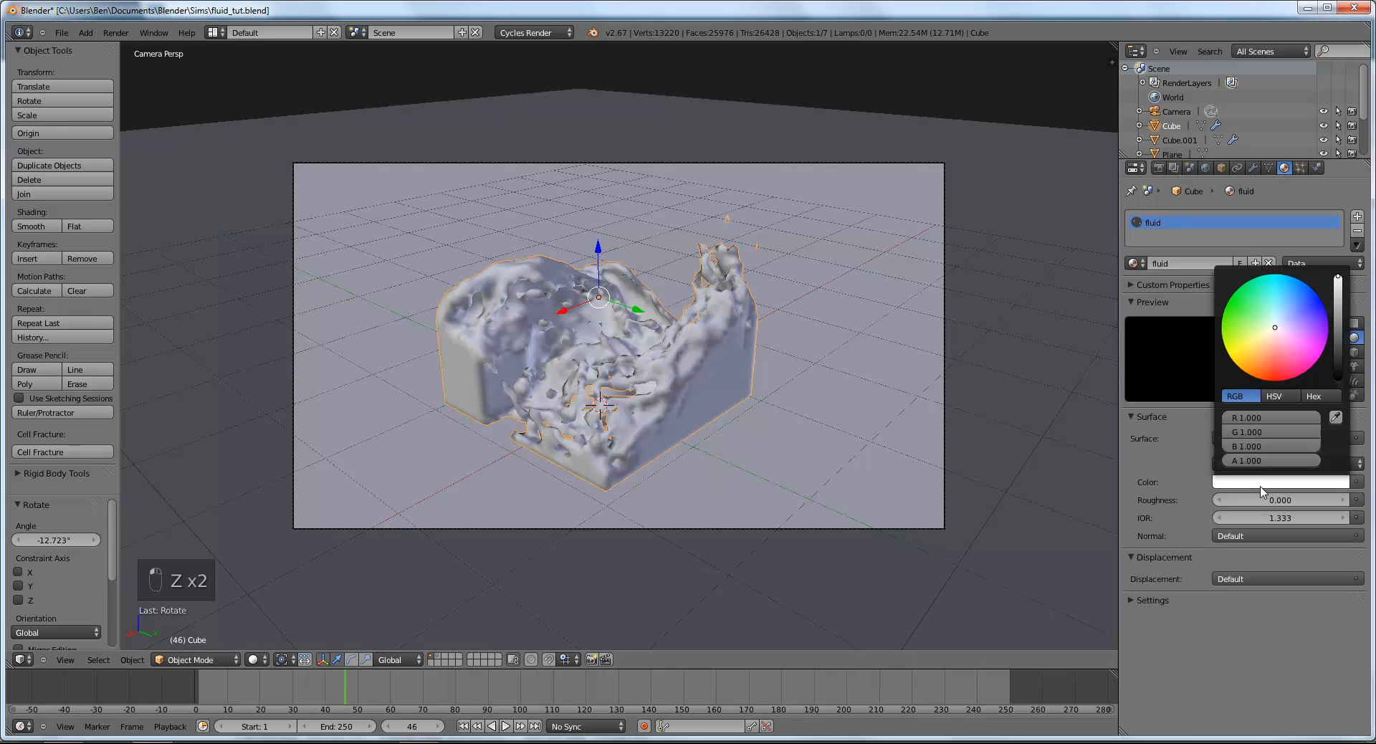
pyautogui.moveTo(1299, 311); pyautogui.dragTo(1299, 385)
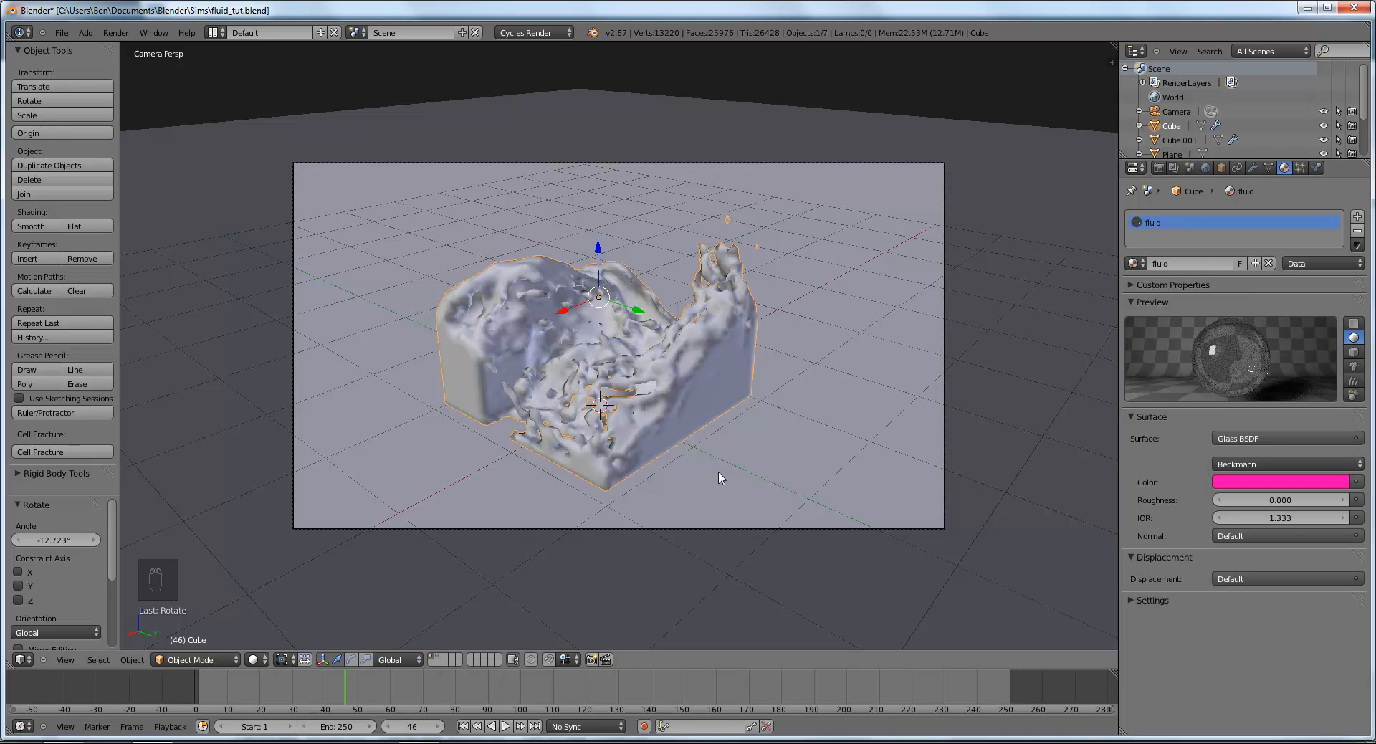
# Step: Preview the pink glass fluid in Rendered shading and return the viewport to Solid
pyautogui.click(254, 660)
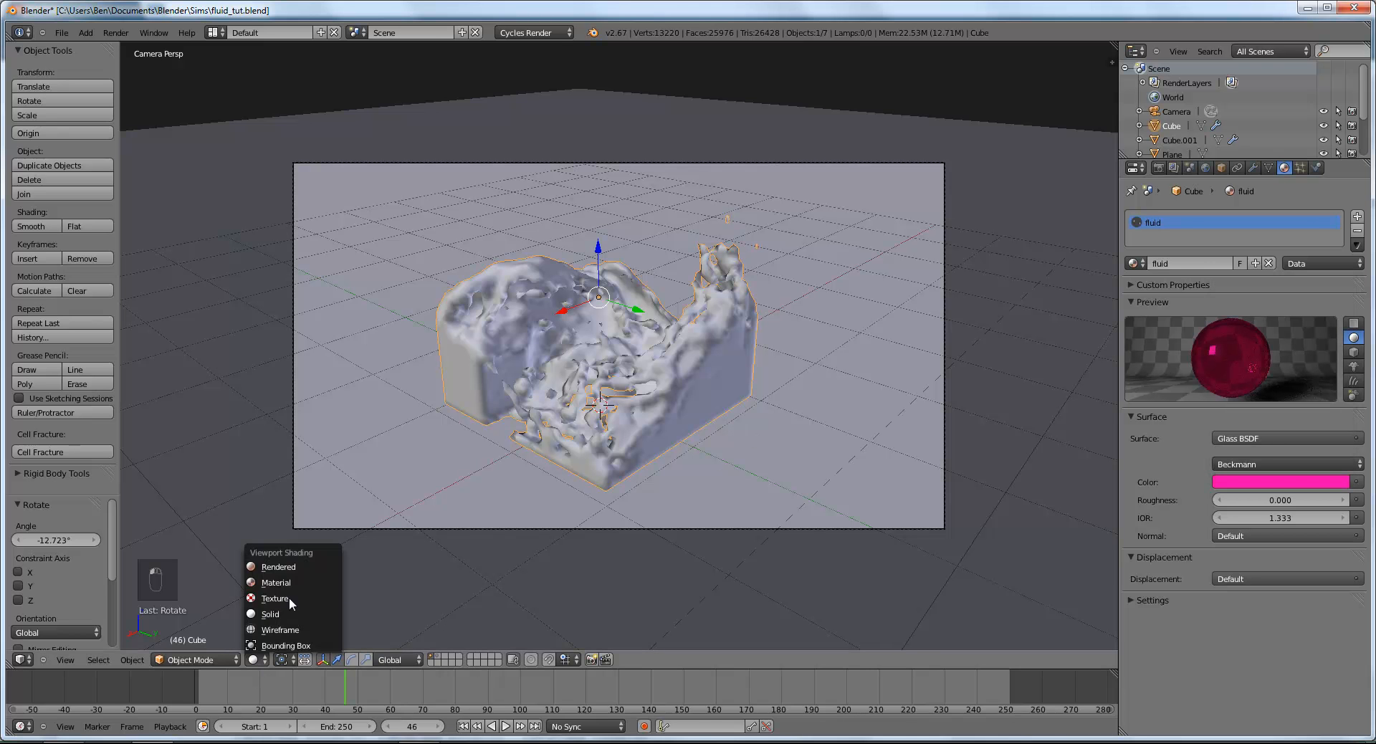
pyautogui.click(280, 567)
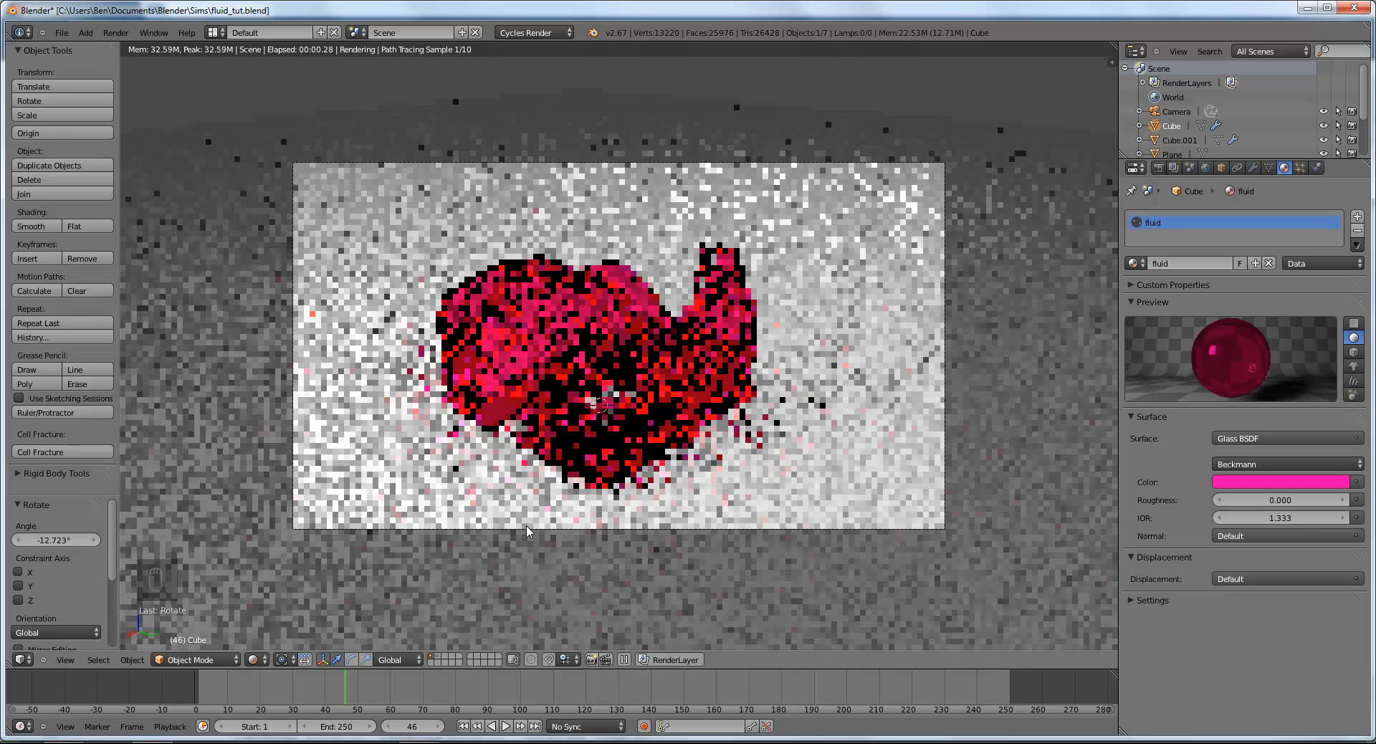
pyautogui.press('z')
pyautogui.press('z')
pyautogui.press('z')
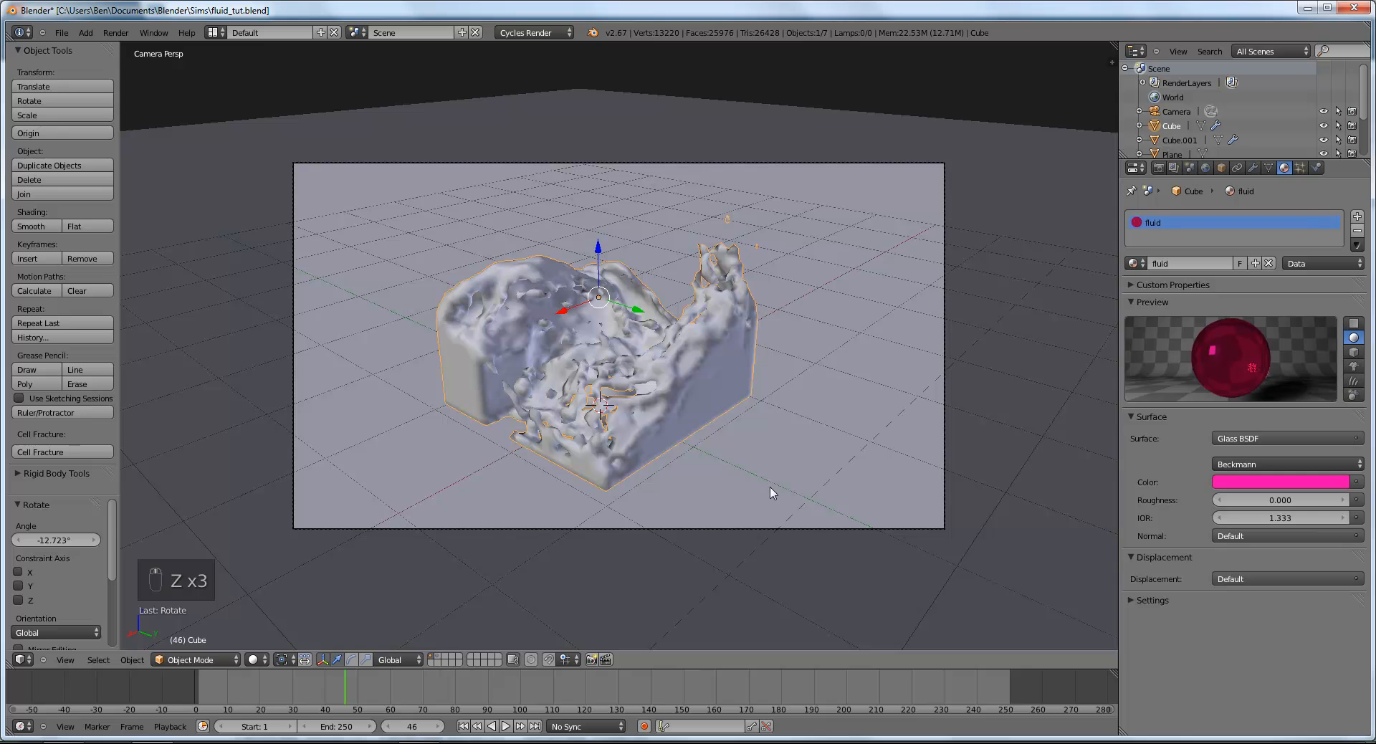
# Step: Save over fluid_tut.blend and render the current frame with the pink fluid
pyautogui.moveTo(703, 480); pyautogui.dragTo(701, 487, button='middle')
pyautogui.hotkey('ctrl', 's')
pyautogui.click(702, 483)
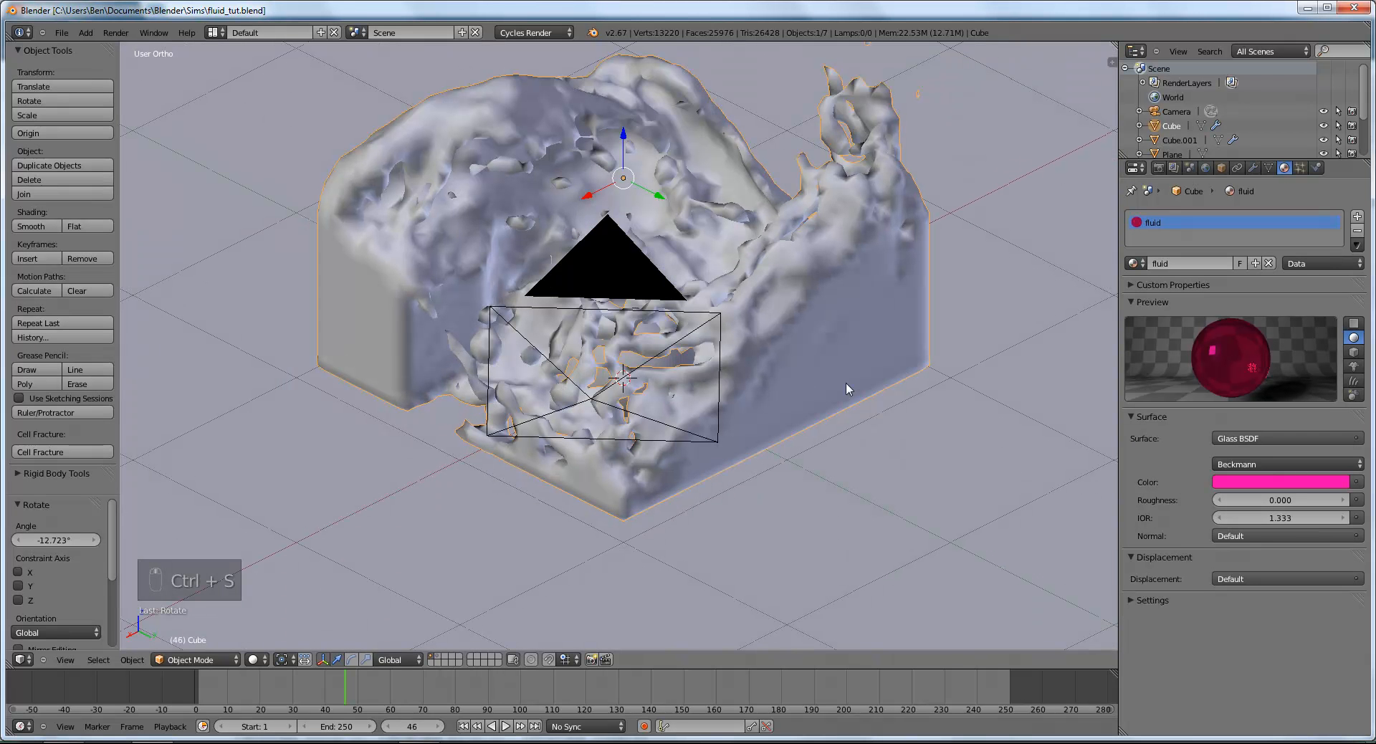
pyautogui.press('F12')
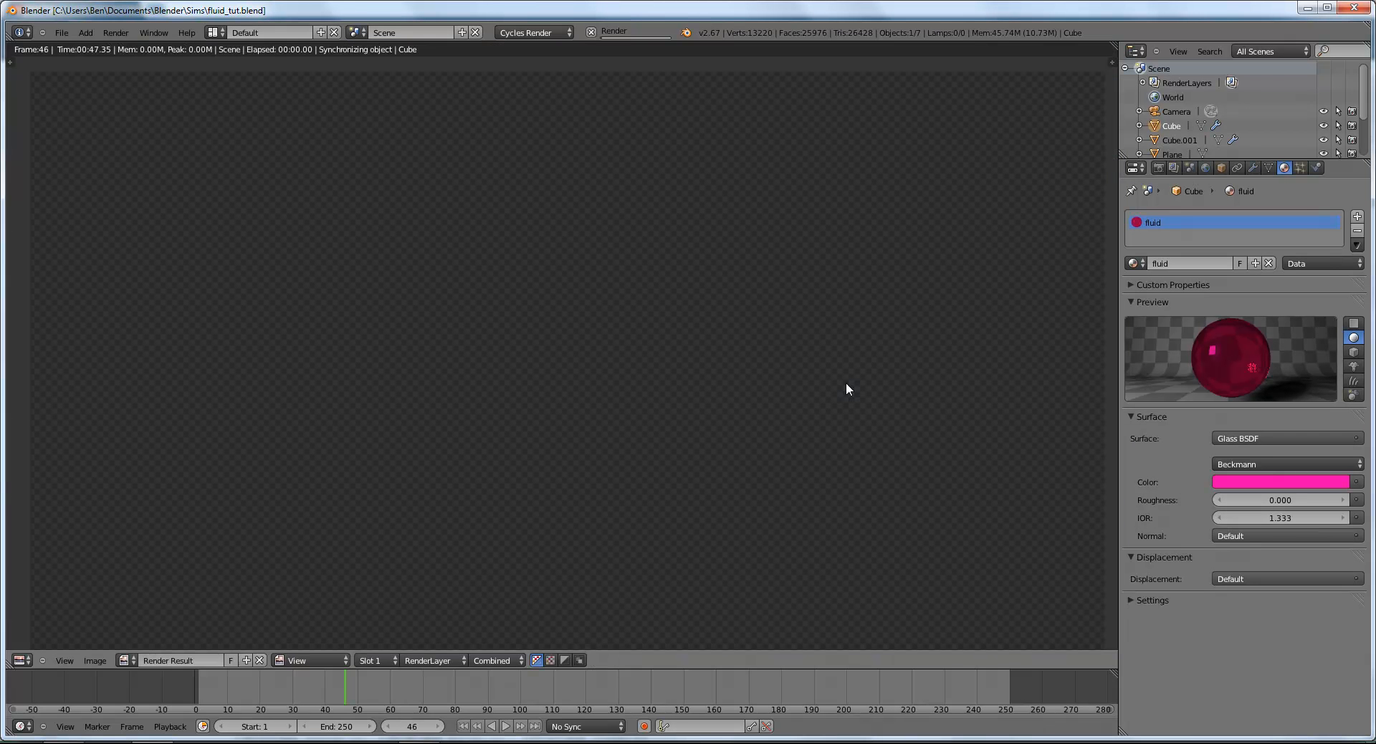
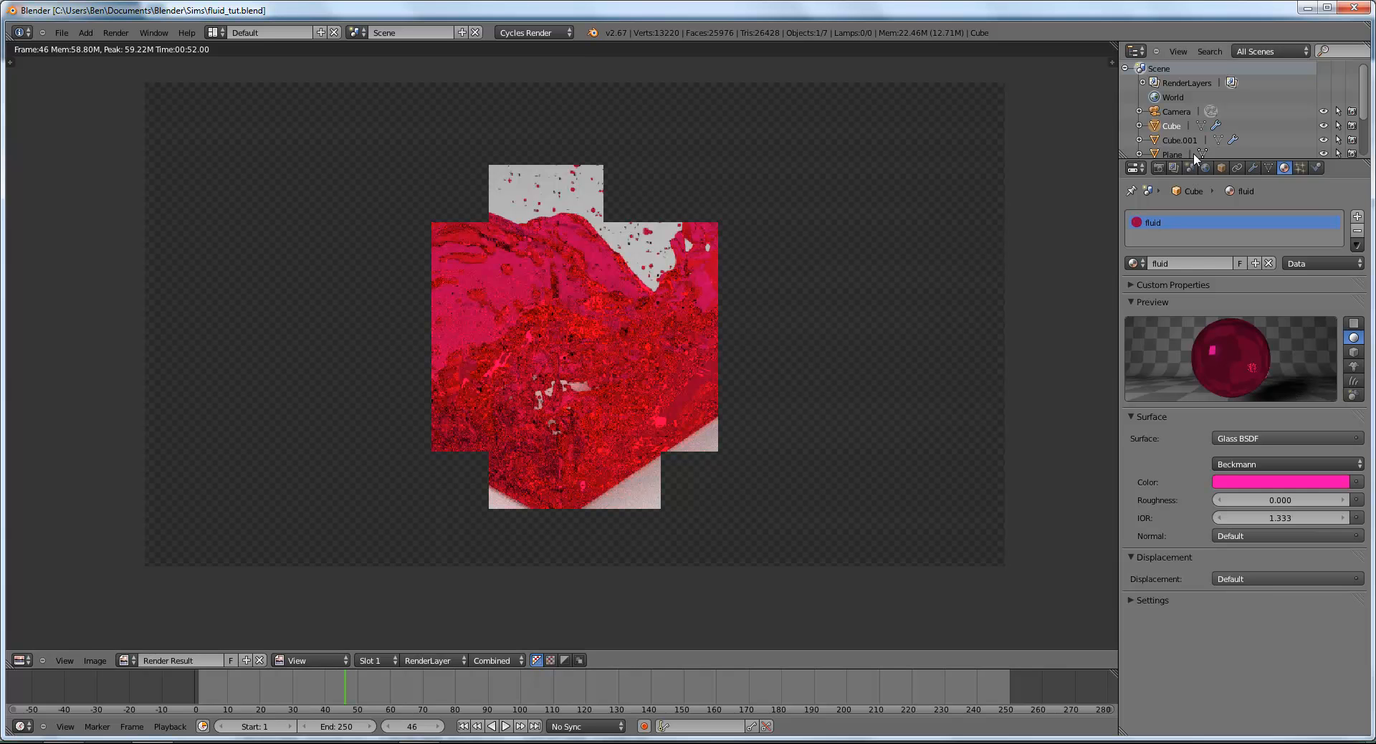
# Step: Raise the Cycles render samples to 75 and save over fluid_tut.blend
pyautogui.click(1158, 167)
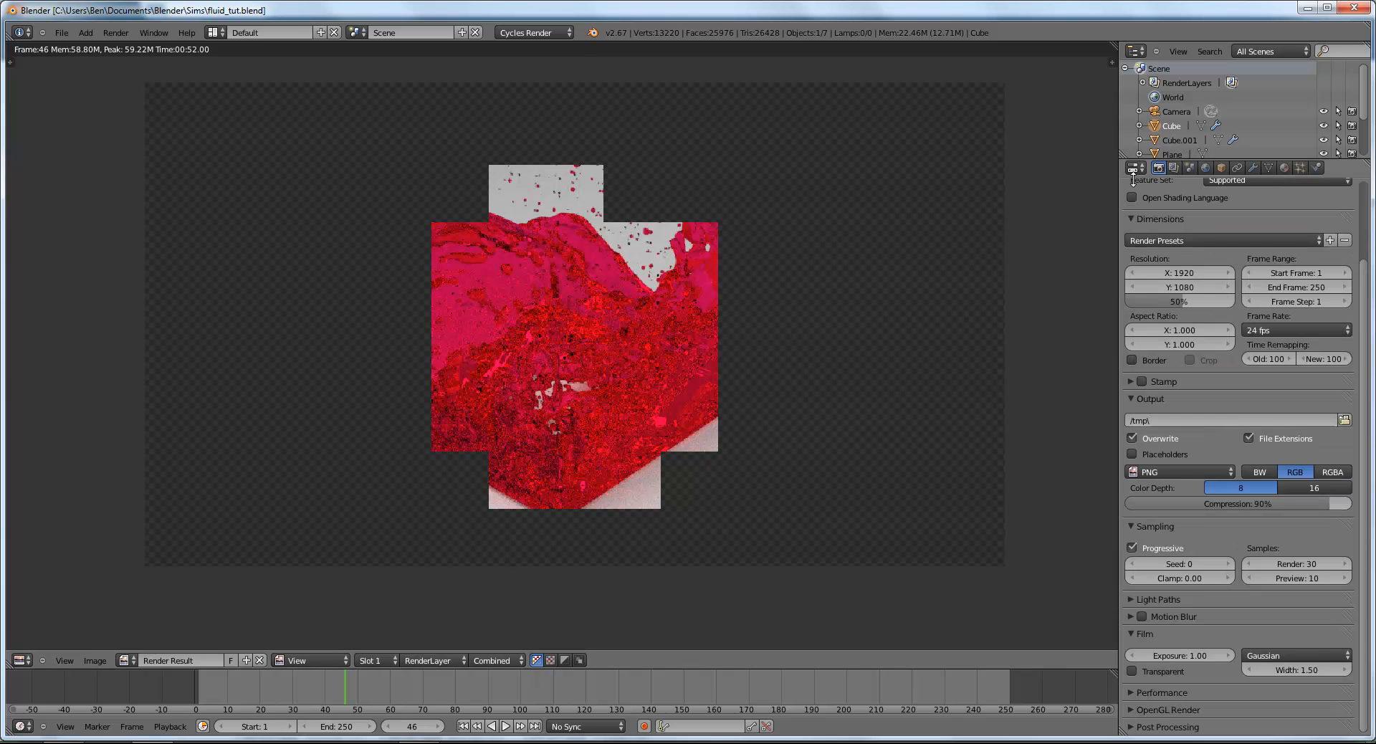
pyautogui.click(1305, 565)
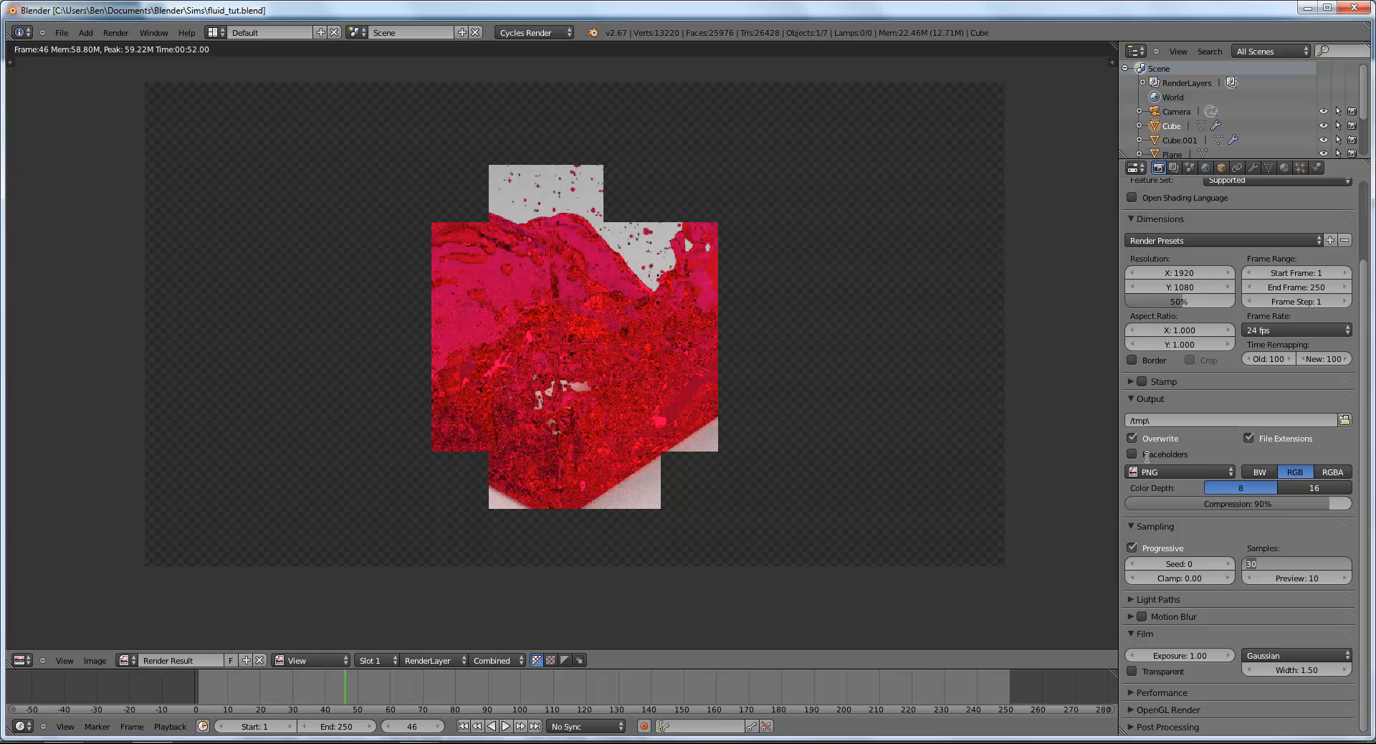
pyautogui.write('75')
pyautogui.press('Return')
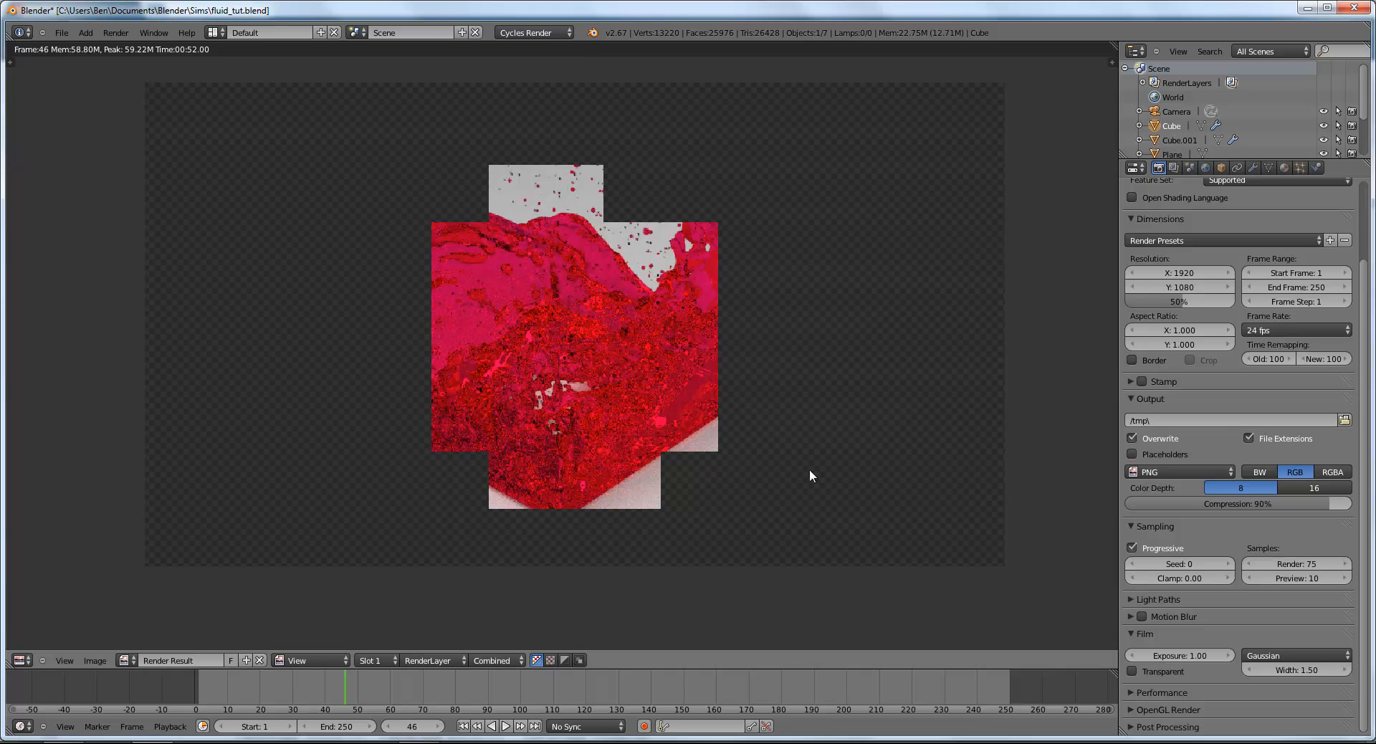
pyautogui.hotkey('ctrl', 's')
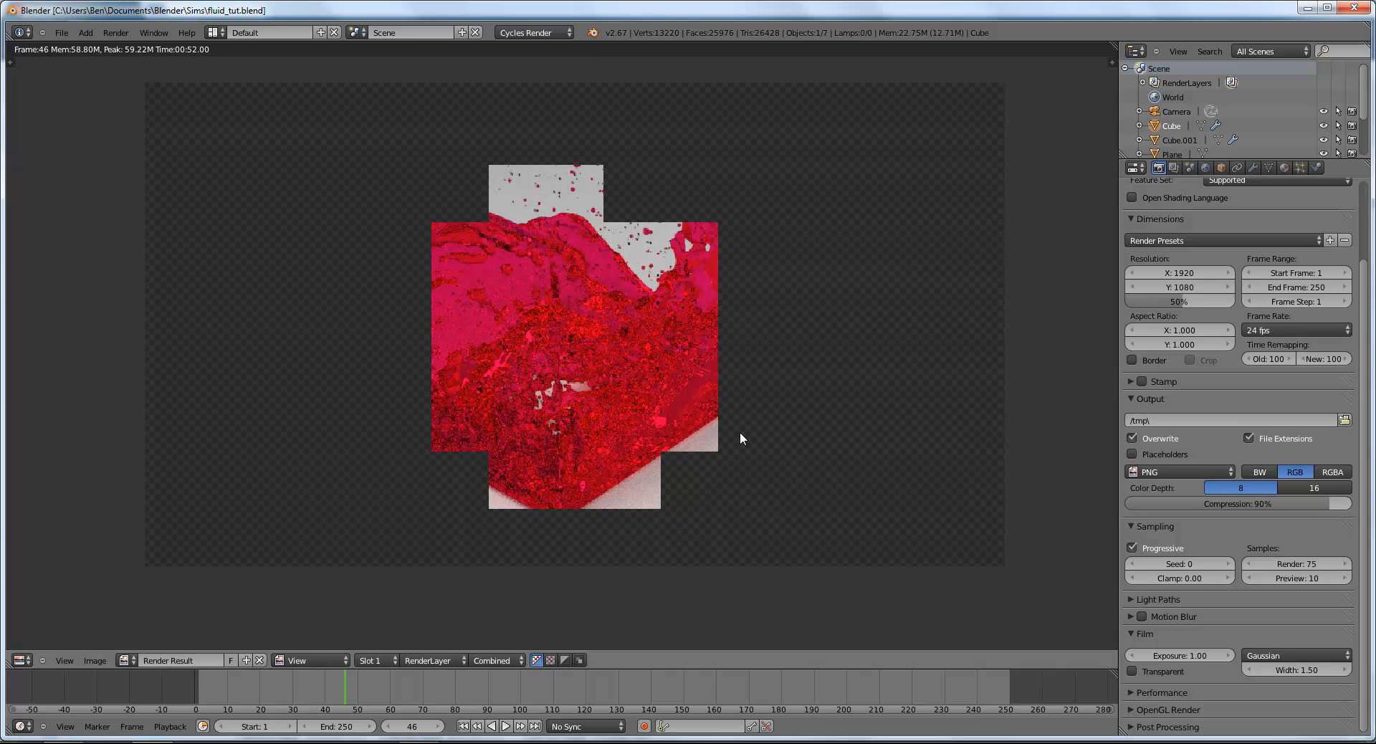
# Step: Return to the 3D view and rename the material shared by the light planes to emission
pyautogui.click(23, 660)
pyautogui.click(43, 625)
pyautogui.moveTo(442, 434); pyautogui.dragTo(486, 470, button='middle')
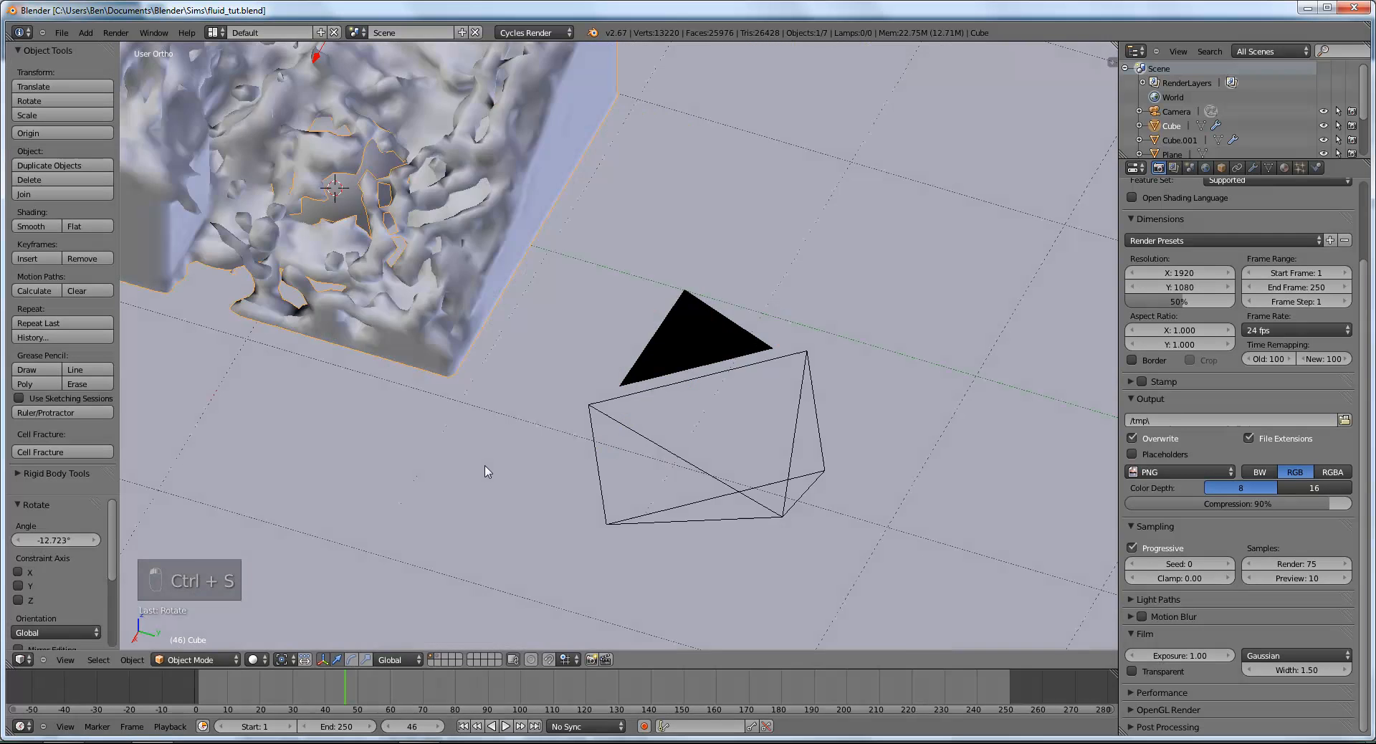
pyautogui.scroll(-11, 554, 321)
pyautogui.rightClick(556, 320)
pyautogui.click(1284, 167)
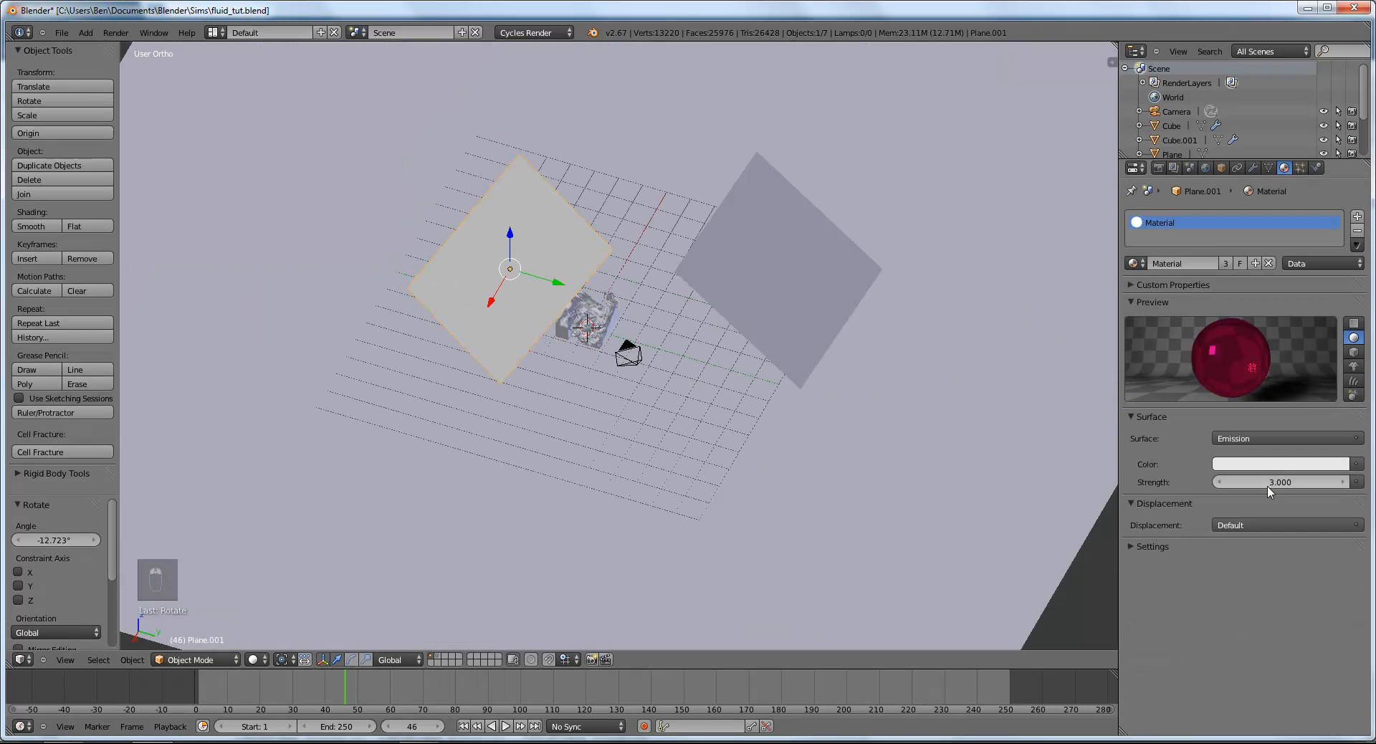
pyautogui.doubleClick(1183, 269)
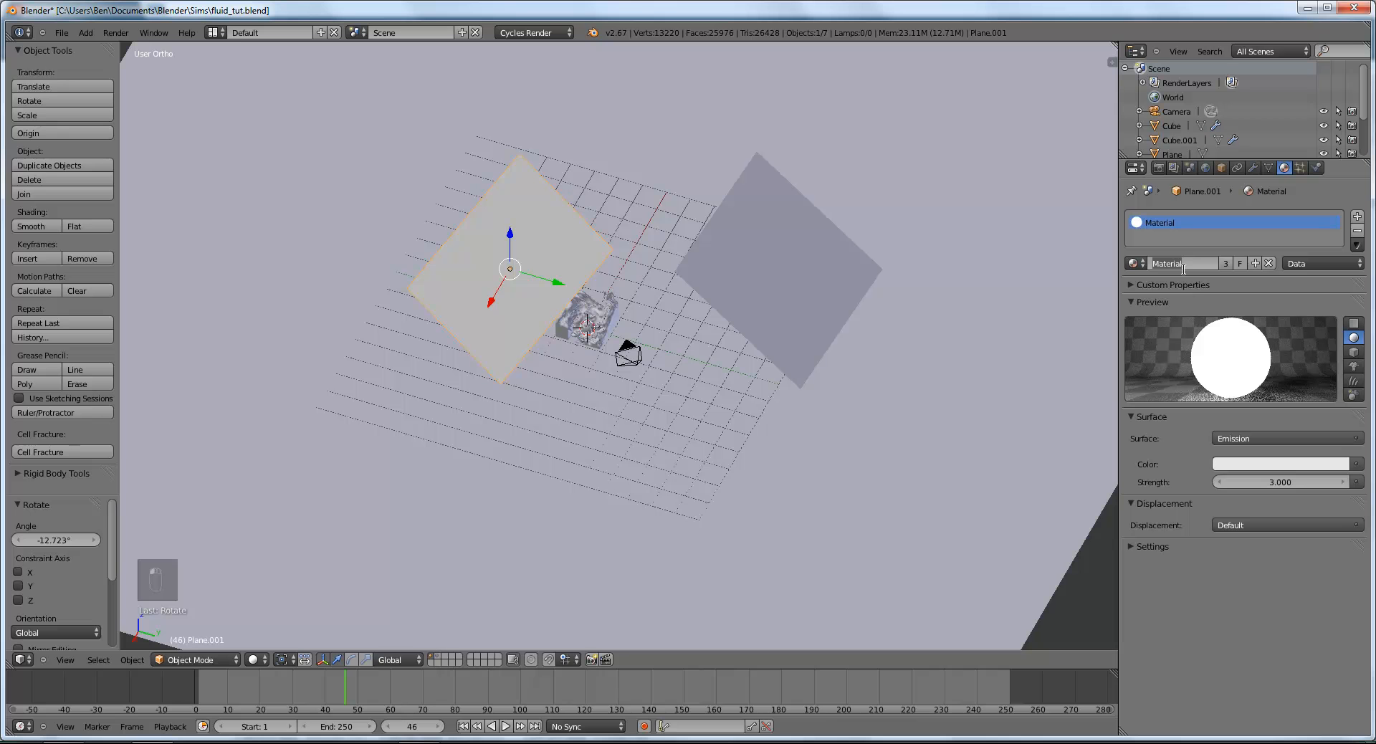
pyautogui.write('emission')
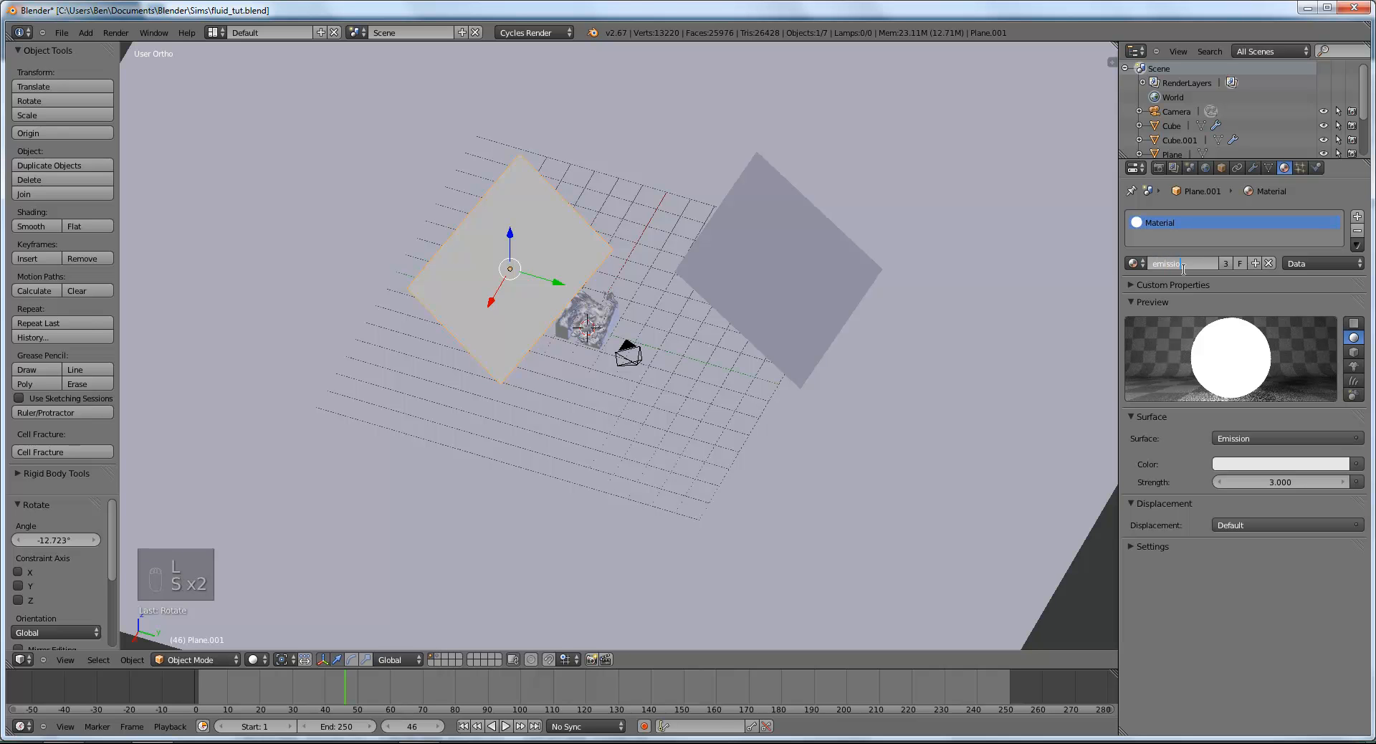
pyautogui.click(1126, 269)
# Step: Scale up the light plane Plane.003 by a factor of about 1.63
pyautogui.rightClick(768, 279)
pyautogui.moveTo(769, 292); pyautogui.dragTo(827, 297, button='middle')
pyautogui.rightClick(826, 294)
pyautogui.press('s')
pyautogui.click(905, 356)
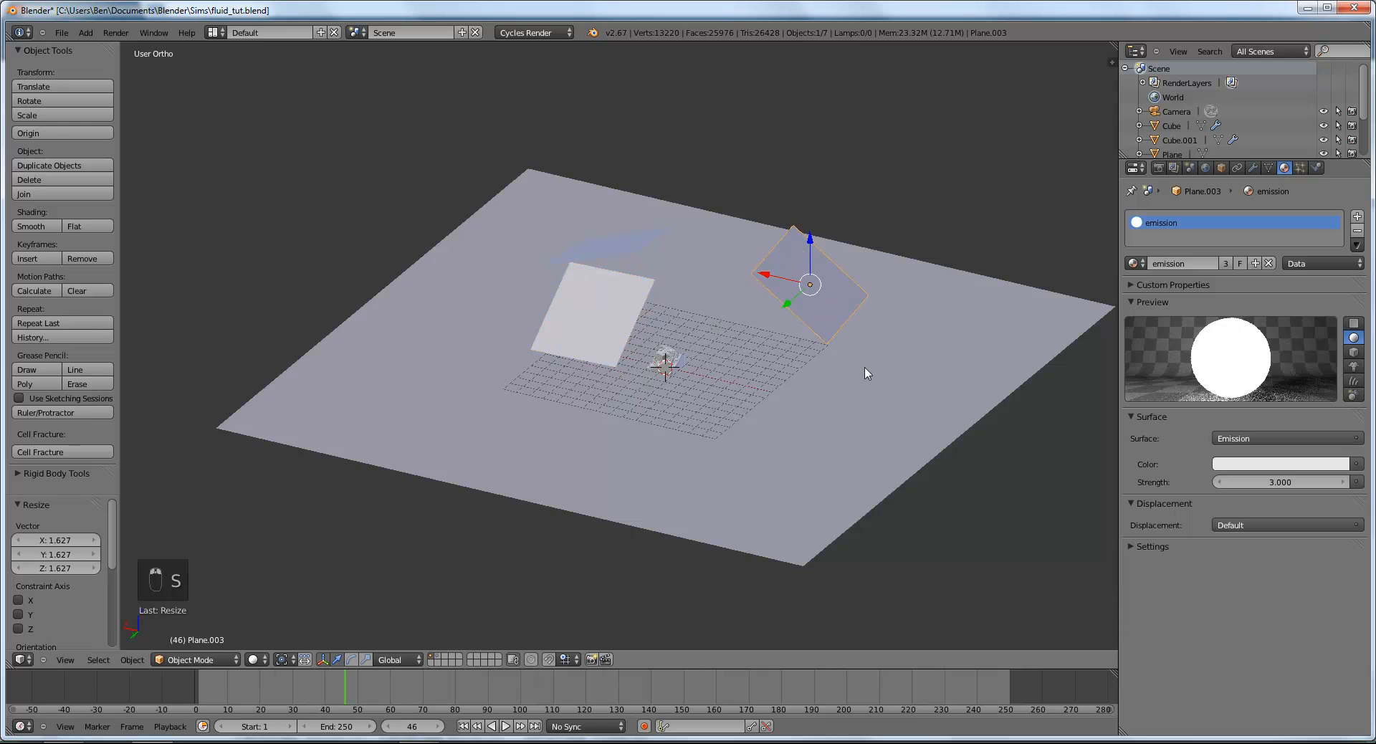
# Step: Move the light plane Plane.002 lower and closer to the fluid
pyautogui.moveTo(869, 375); pyautogui.dragTo(997, 340, button='middle')
pyautogui.rightClick(701, 269)
pyautogui.moveTo(702, 271); pyautogui.dragTo(867, 273, button='middle')
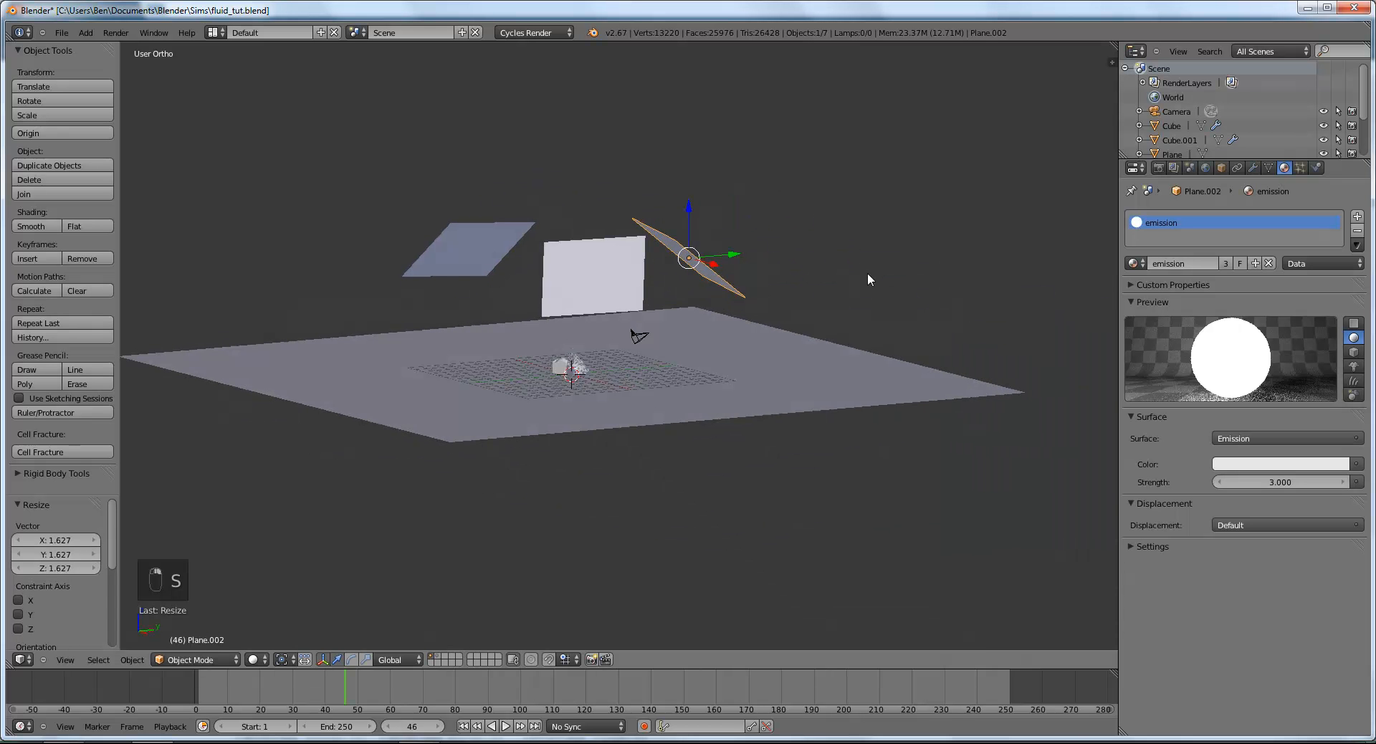
pyautogui.press('g')
pyautogui.click(828, 312)
# Step: Move the light plane Plane.001 by about X -1.26, Y 0.71 and Z -2.24, toward the fluid
pyautogui.rightClick(627, 296)
pyautogui.moveTo(695, 291); pyautogui.dragTo(853, 279, button='middle')
pyautogui.press('g')
pyautogui.click(835, 311)
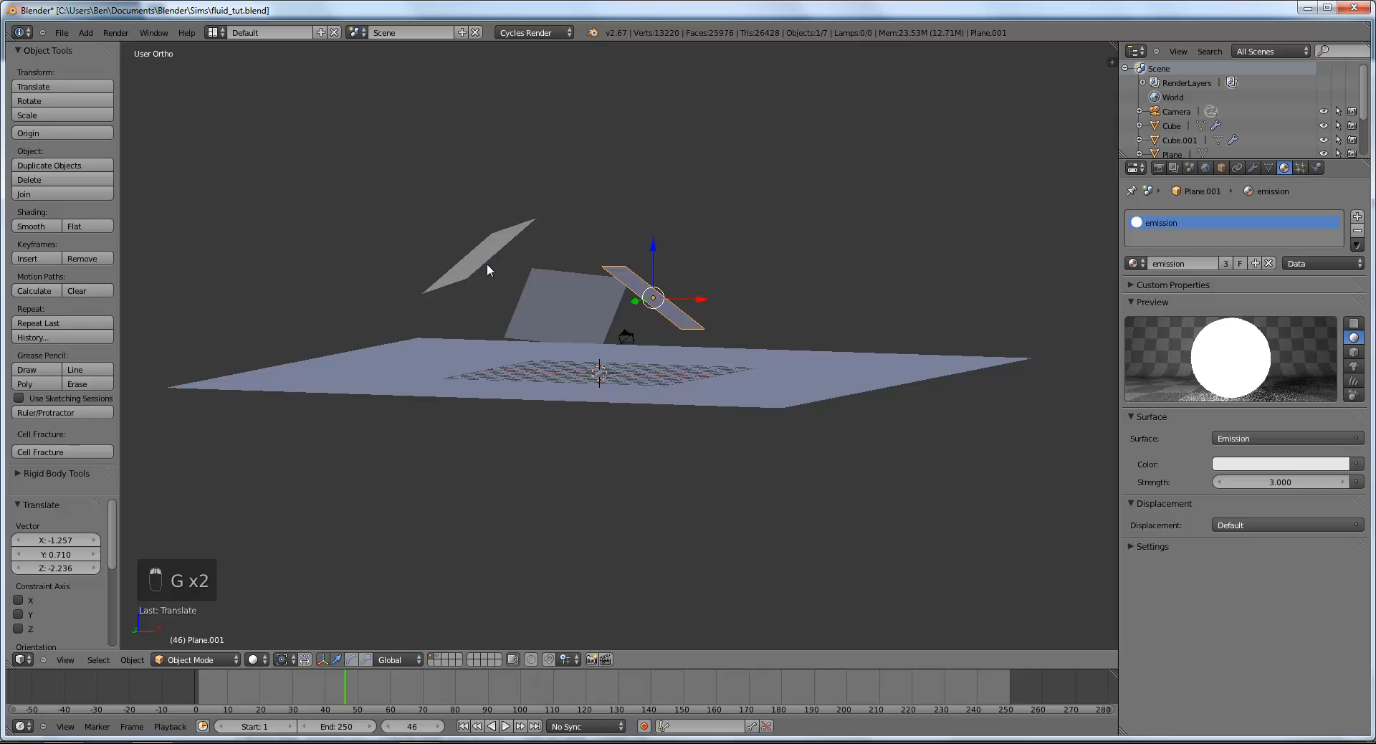
# Step: Move the enlarged light plane Plane.003 down and inward toward the fluid
pyautogui.rightClick(488, 264)
pyautogui.press('g')
pyautogui.click(505, 281)
pyautogui.press('g')
pyautogui.click(708, 368)
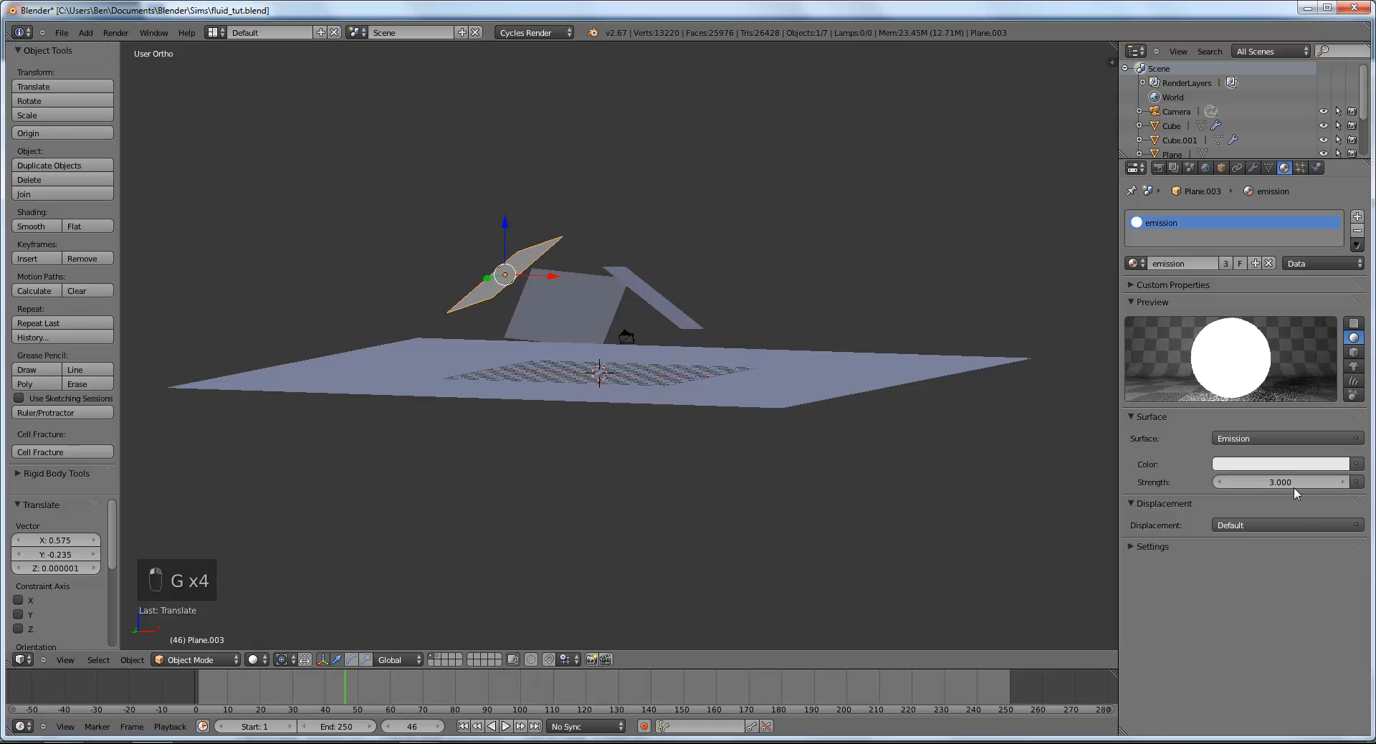
# Step: Set the emission material's strength to 5
pyautogui.click(1275, 484)
pyautogui.write('5')
pyautogui.press('Return')
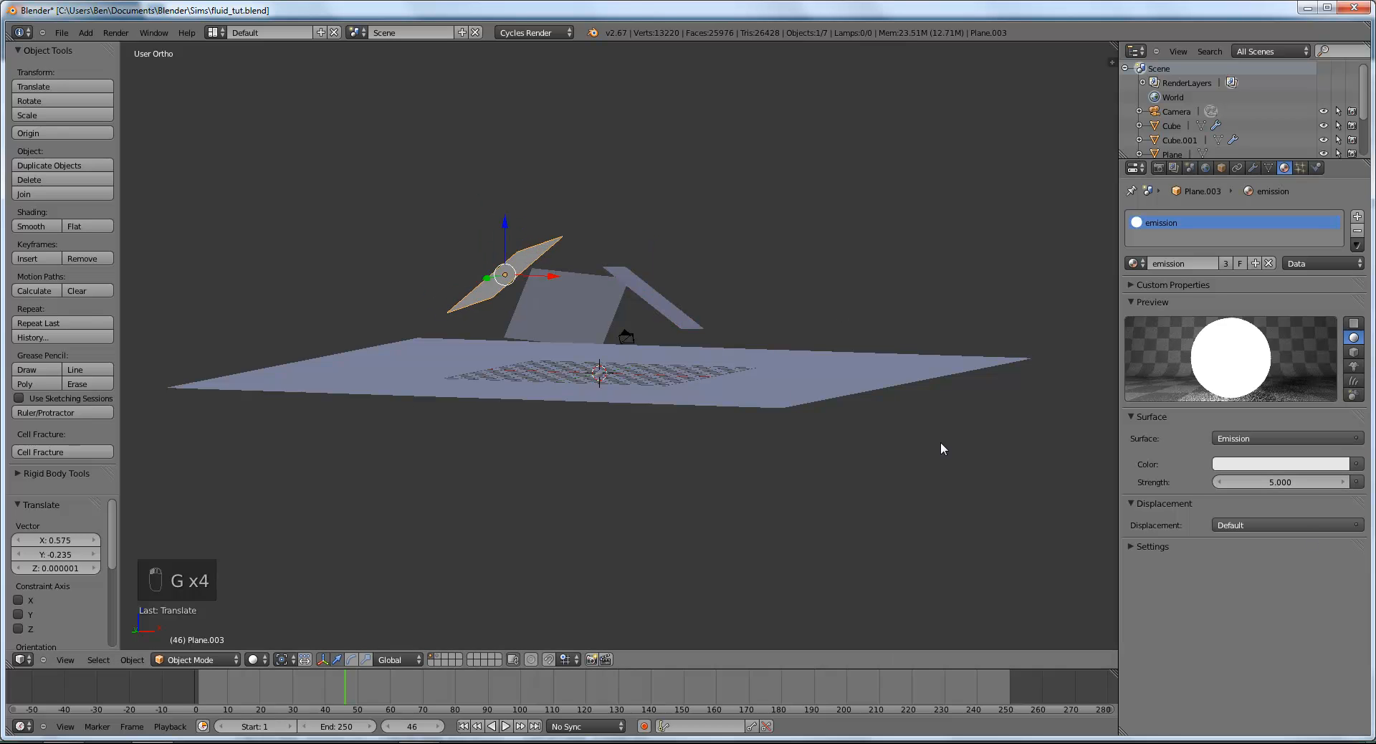
# Step: Preview the brighter lighting through the camera in Rendered shading and return the viewport to Solid
pyautogui.press('KP_0')
pyautogui.click(256, 659)
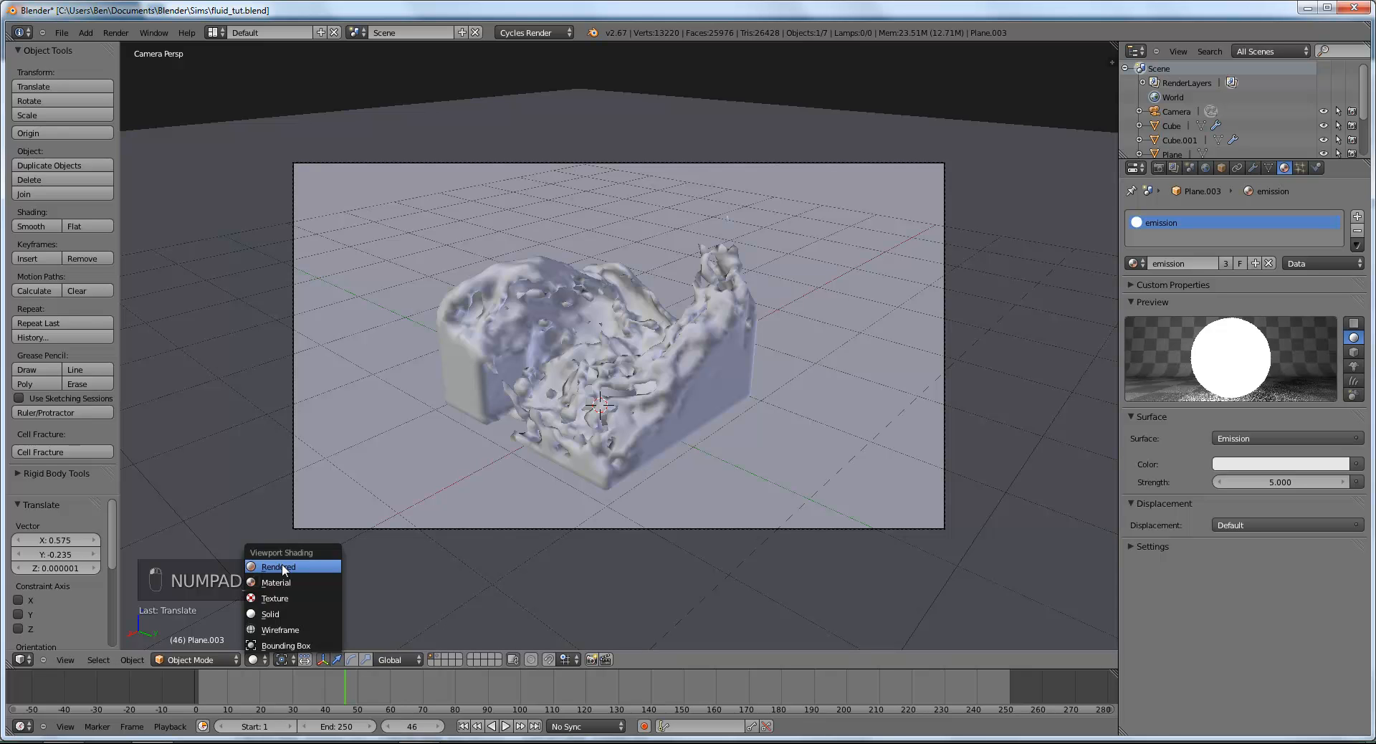
pyautogui.click(281, 564)
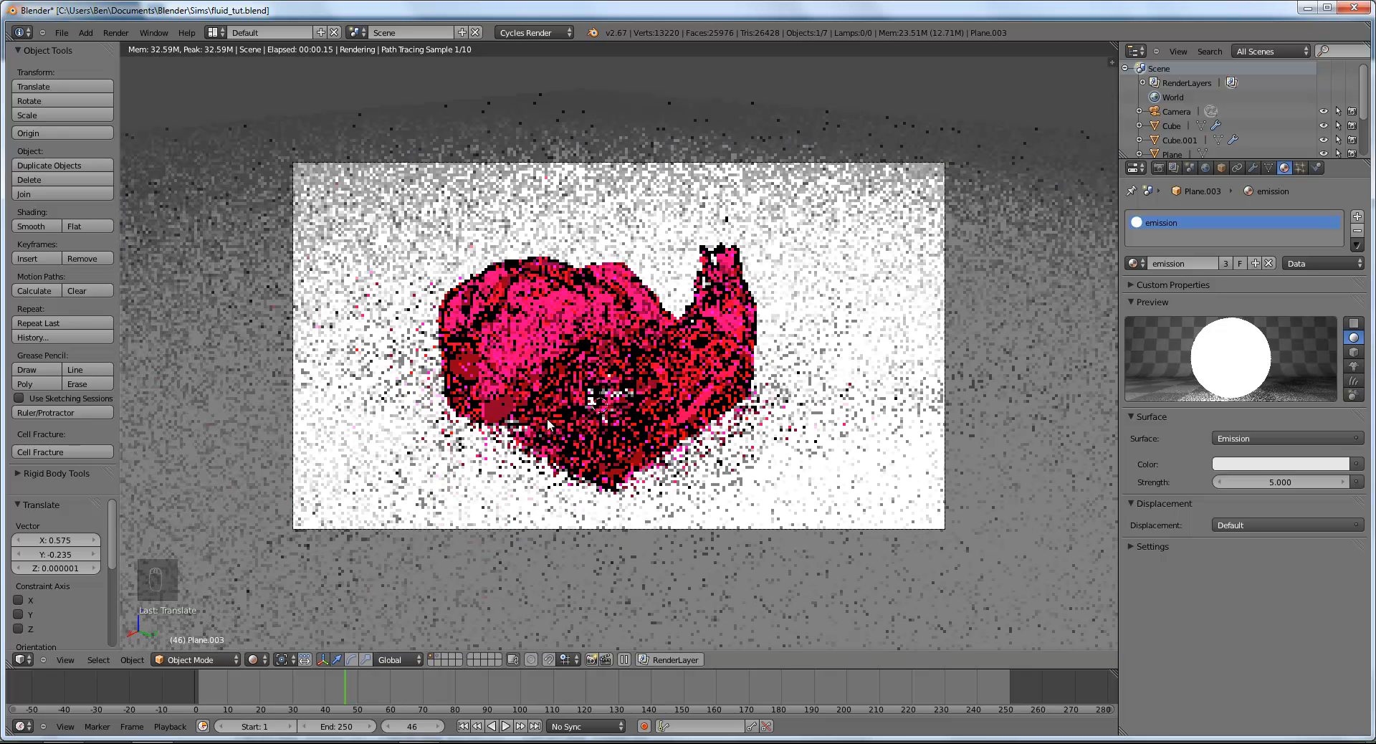
pyautogui.press('z')
pyautogui.press('z')
# Step: Give the sphere inside the fluid a new Diffuse BSDF material with a dark grey colour
pyautogui.rightClick(592, 405)
pyautogui.rightClick(615, 395)
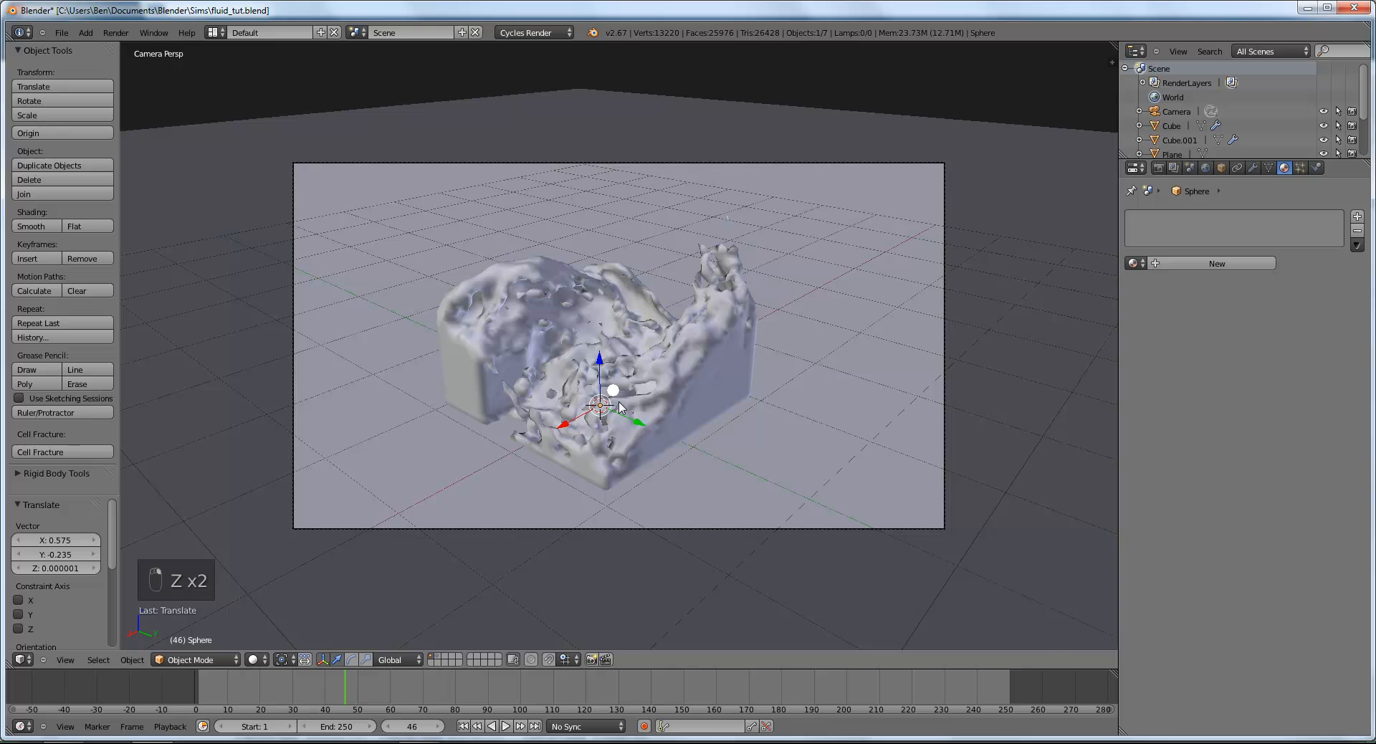
pyautogui.scroll(5, 619, 402)
pyautogui.press('z')
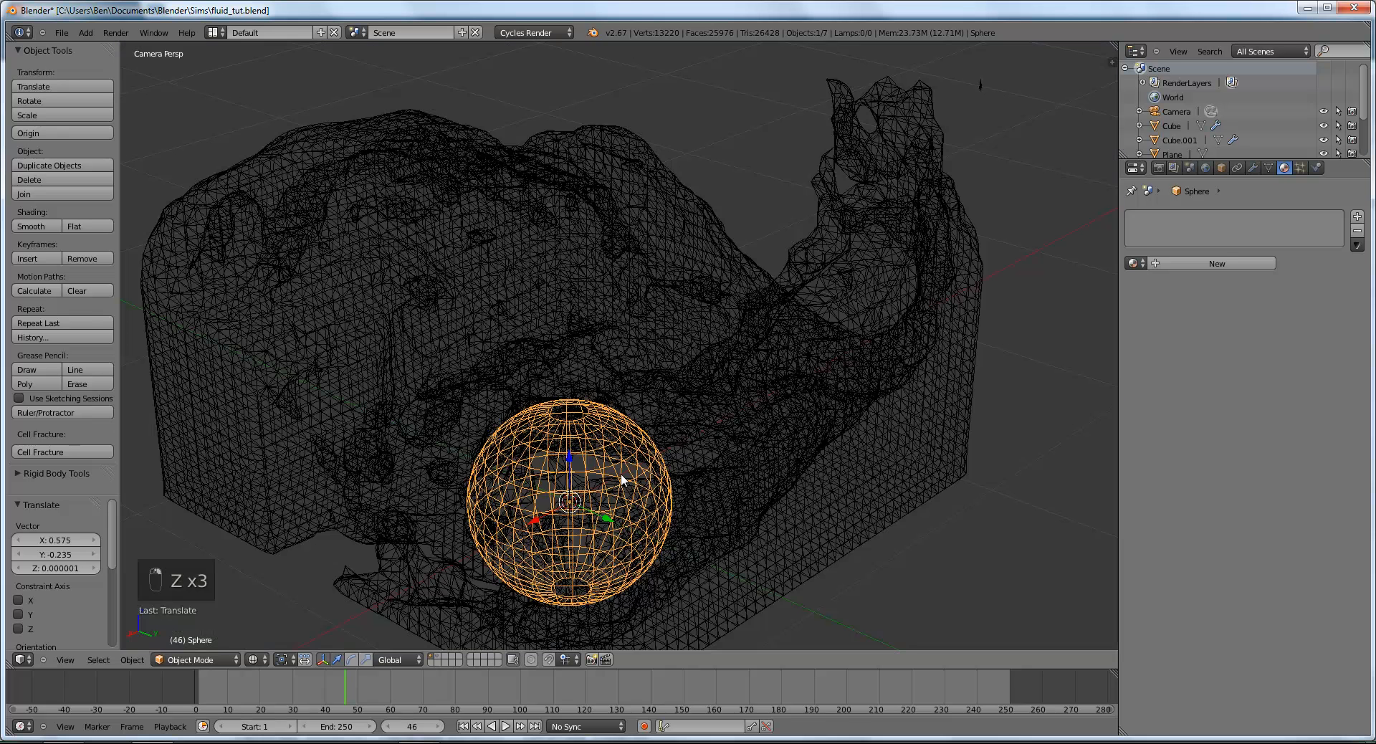
pyautogui.press('z')
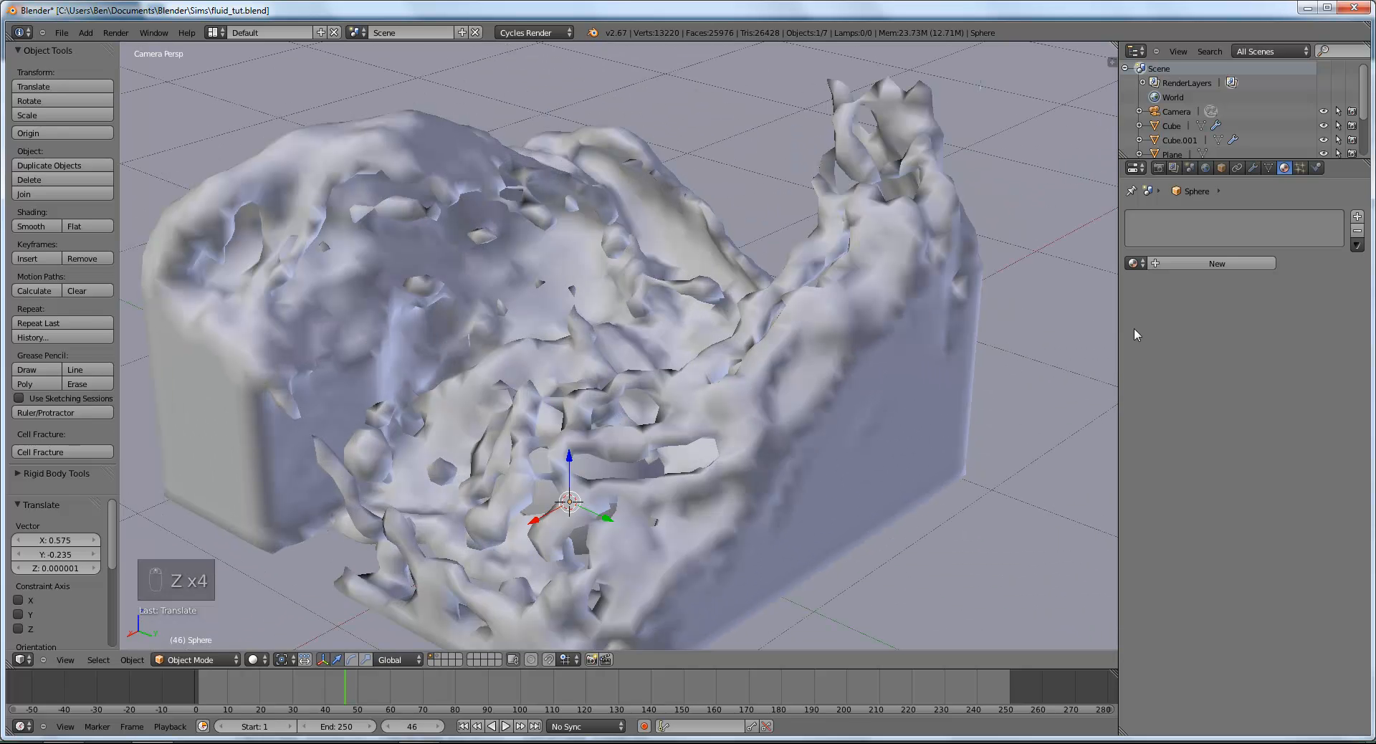
pyautogui.click(1217, 263)
pyautogui.click(1288, 466)
pyautogui.moveTo(1337, 288); pyautogui.dragTo(1337, 326)
pyautogui.press('z')
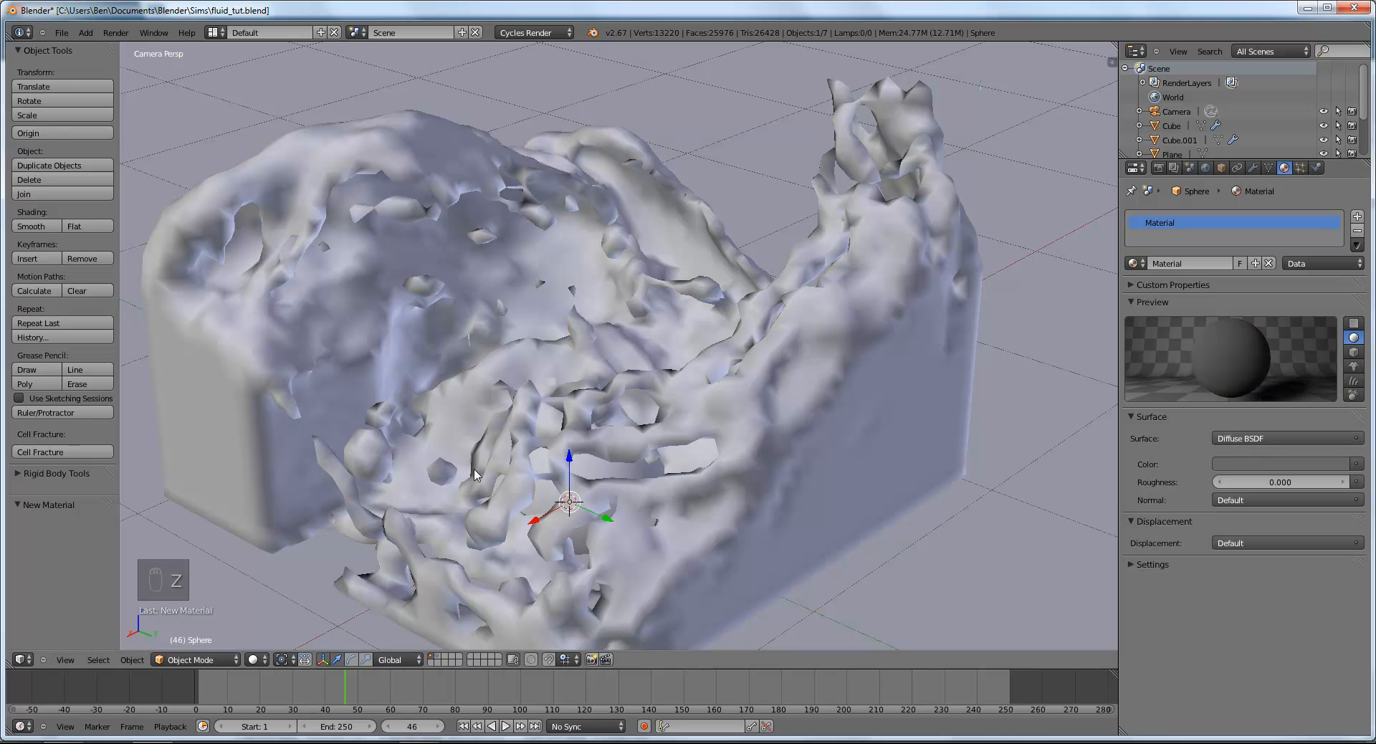
pyautogui.press('z')
pyautogui.press('z')
pyautogui.press('z')
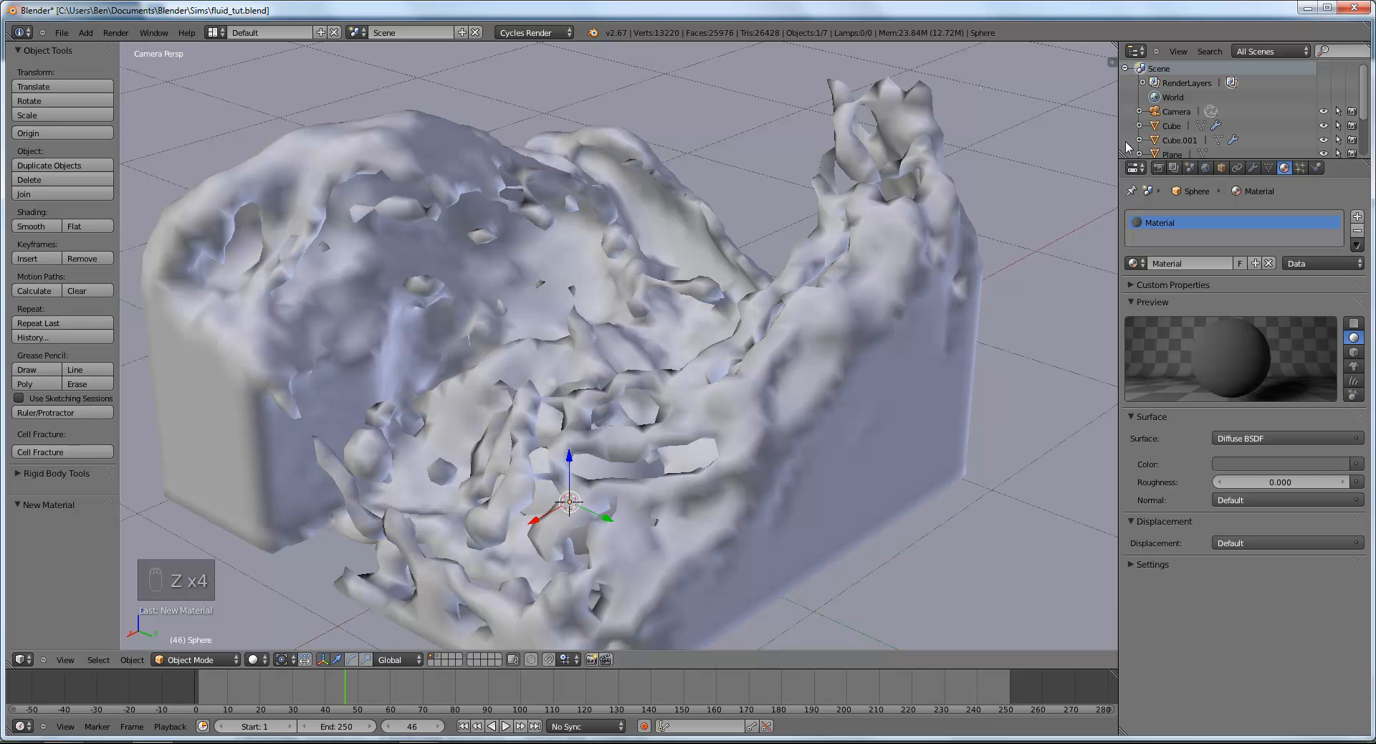
# Step: Save the scene over fluid_tut.blend
pyautogui.click(1159, 168)
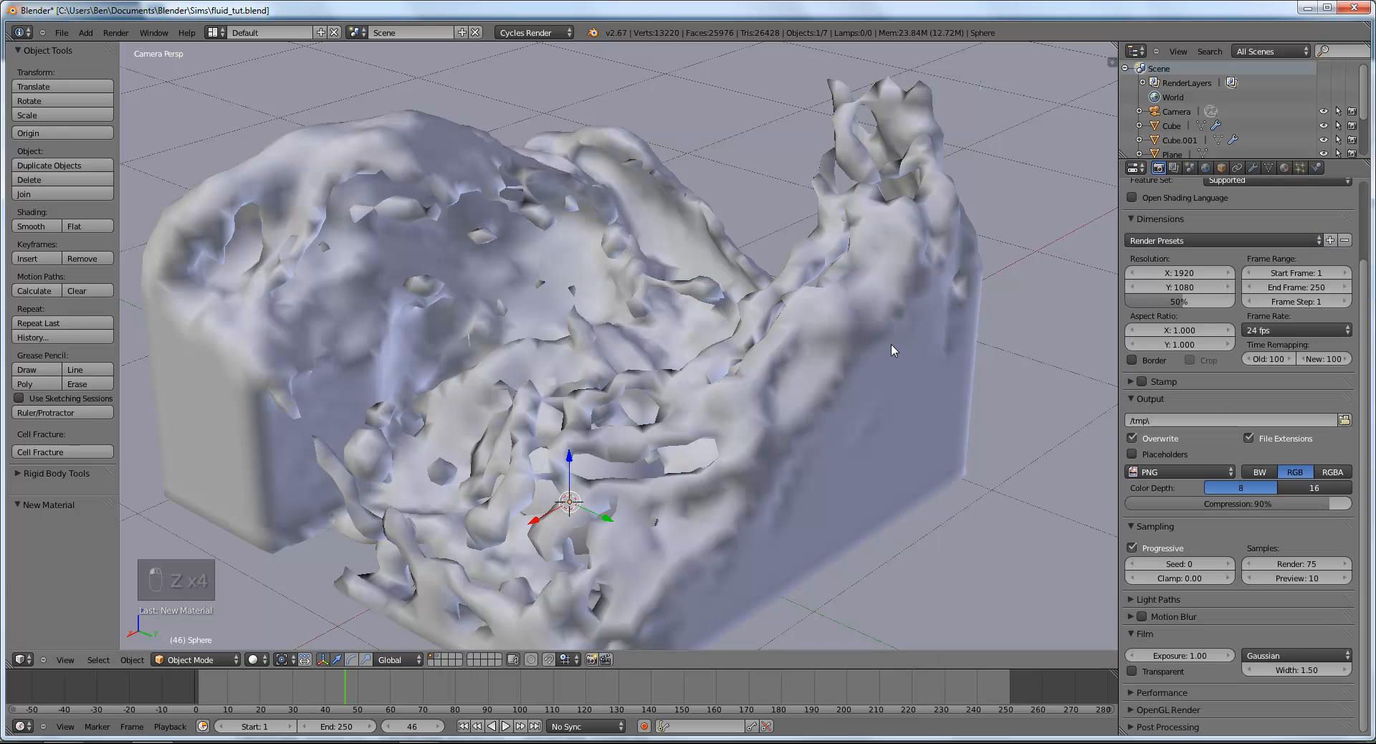
pyautogui.hotkey('ctrl', 's')
pyautogui.click(891, 346)
pyautogui.scroll(-3, 865, 338)
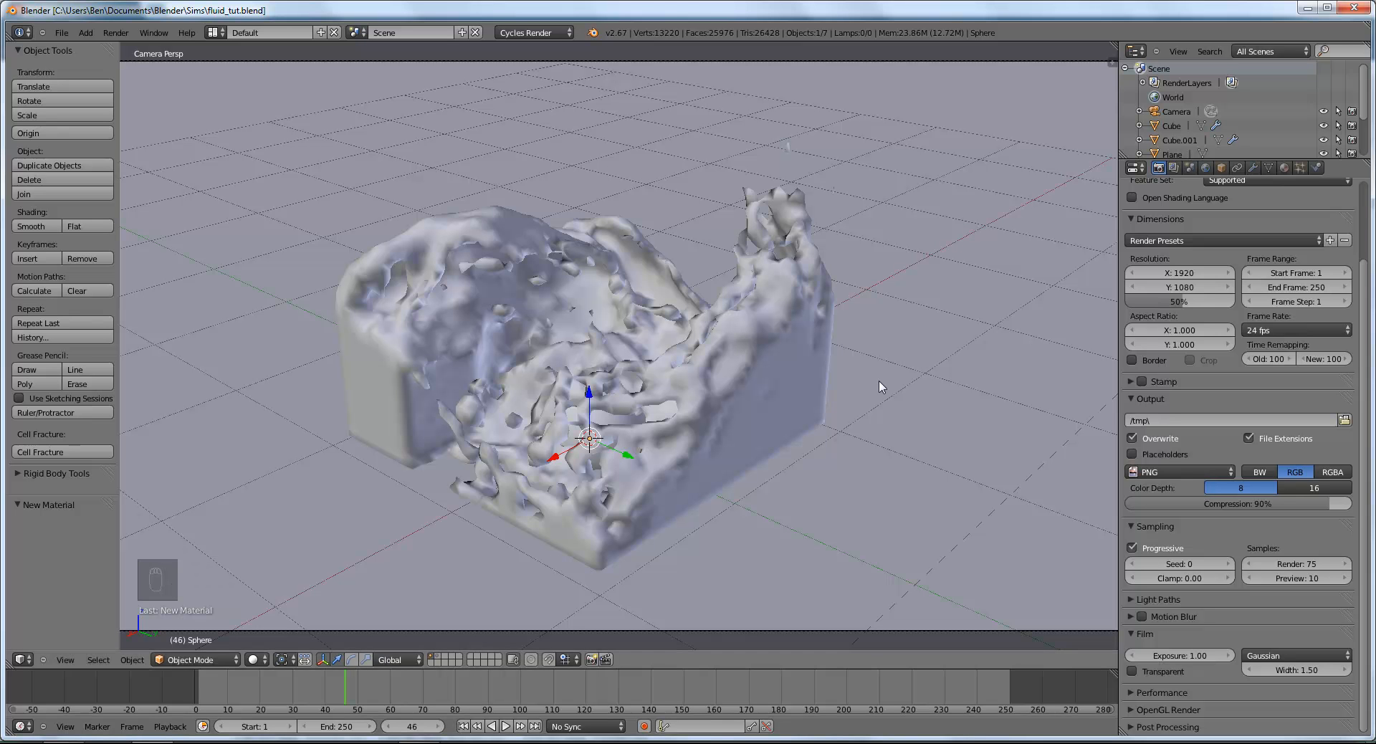
# Step: Set the render resolution to 1280 by 720 and render the current frame
pyautogui.click(1176, 272)
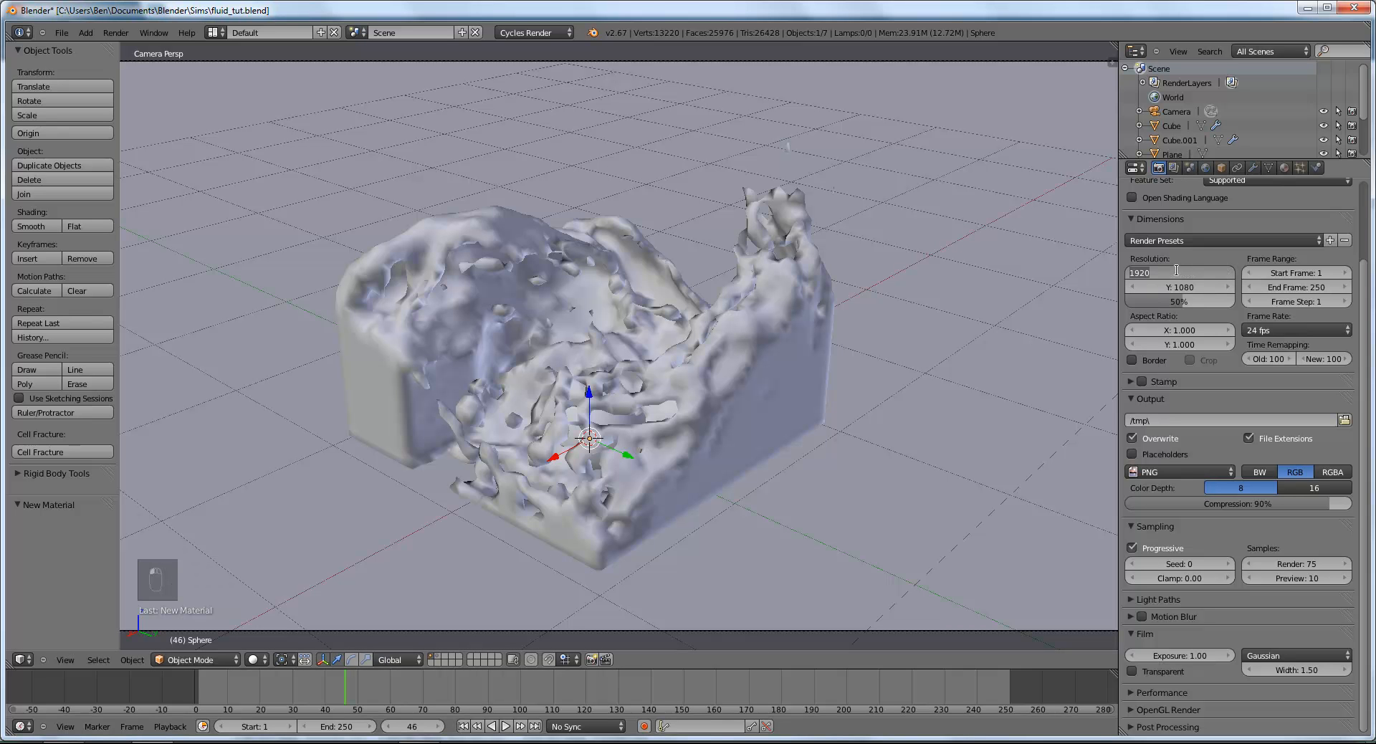
pyautogui.write('1280')
pyautogui.click(1168, 285)
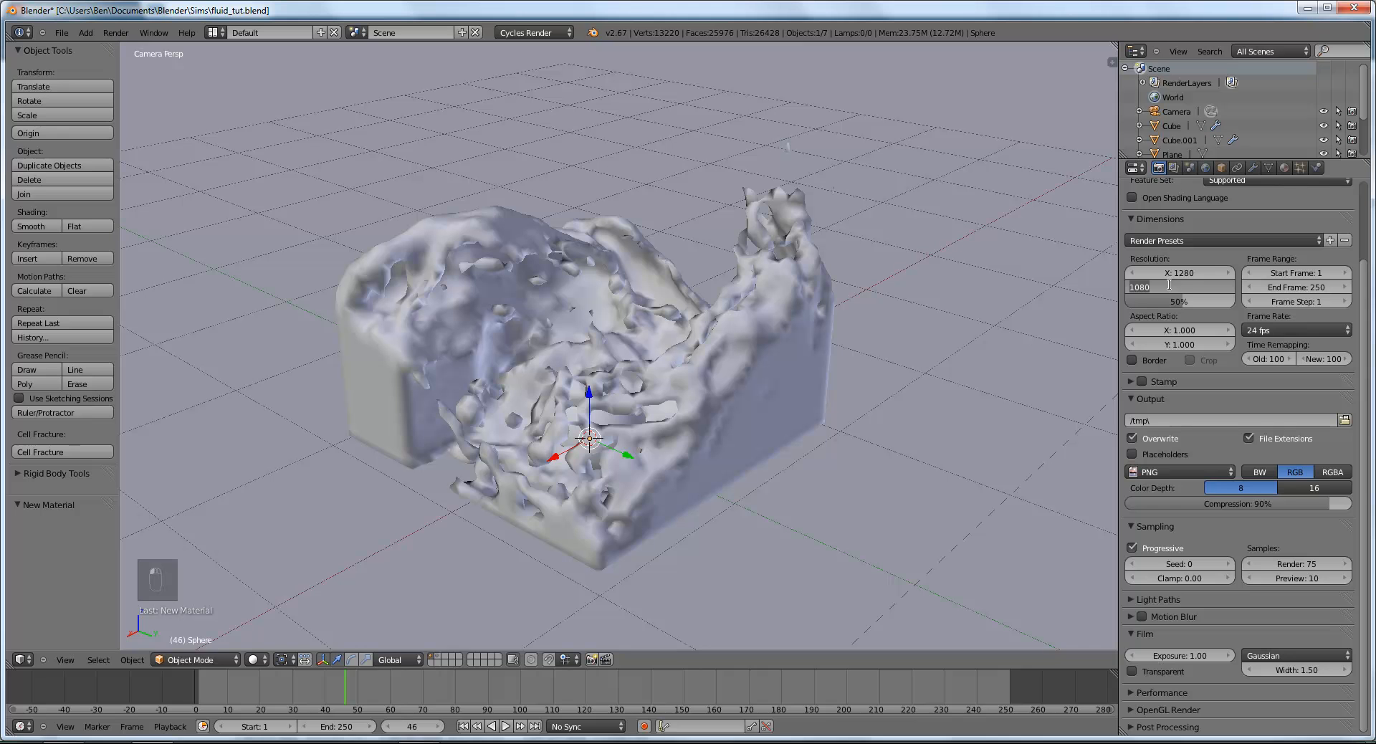
pyautogui.write('720')
pyautogui.press('Return')
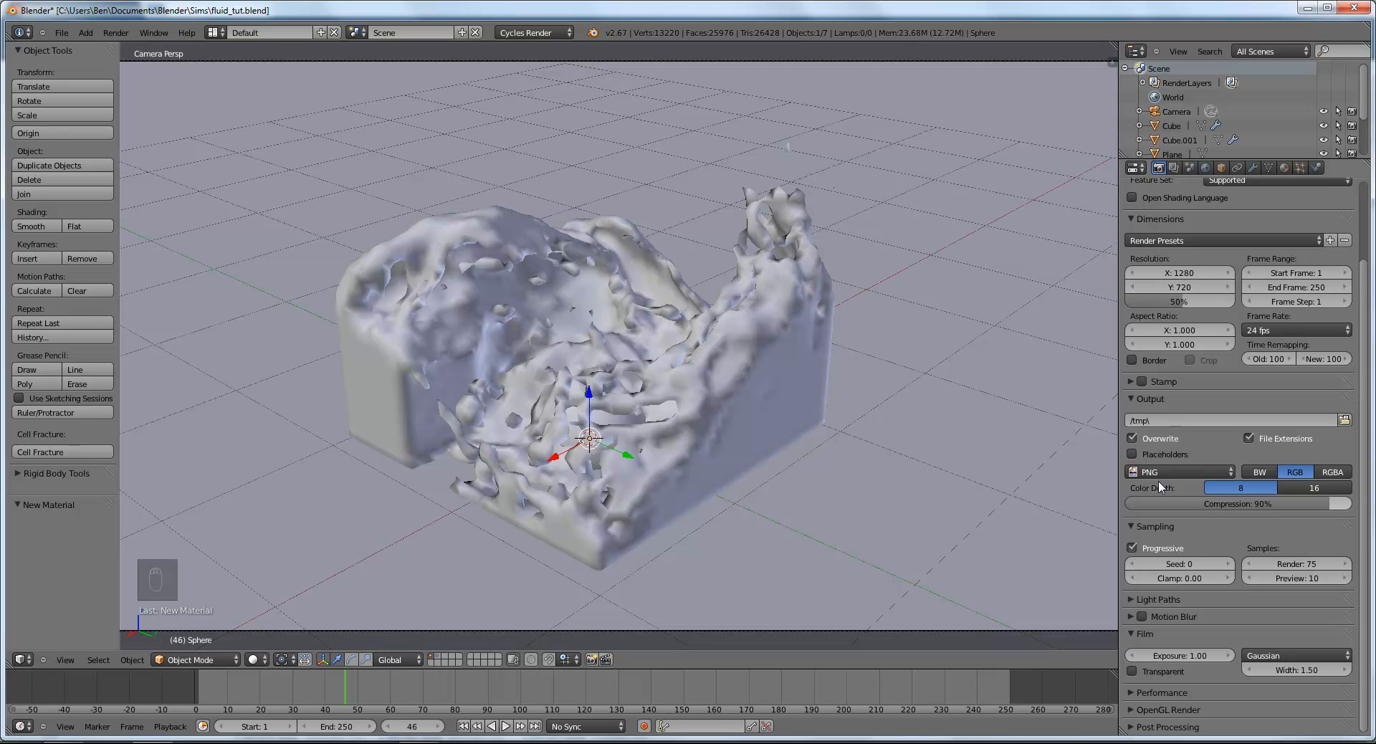
pyautogui.scroll(3, 1188, 229)
pyautogui.click(1158, 205)
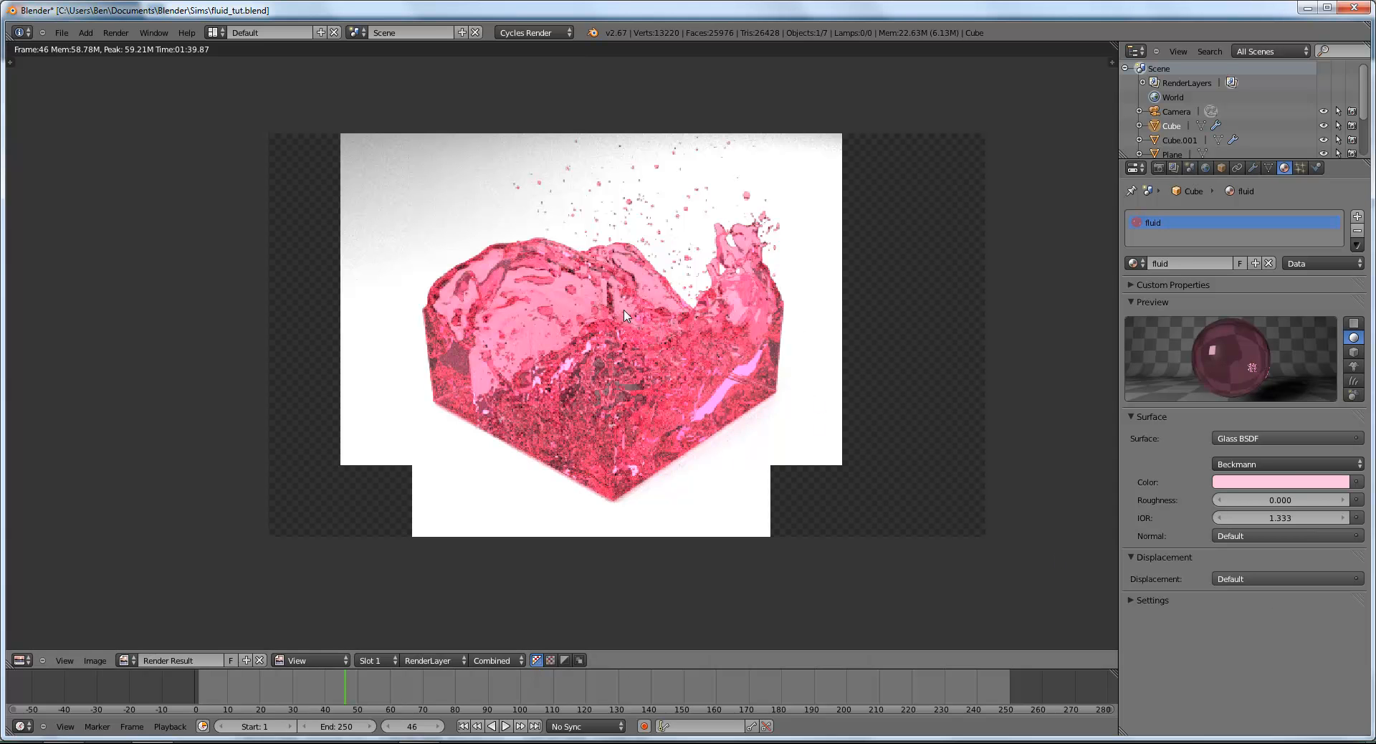
# Step: Lighten the fluid material's Glass BSDF colour to a very pale pink and inspect the rendered image
pyautogui.click(1280, 484)
pyautogui.click(1269, 484)
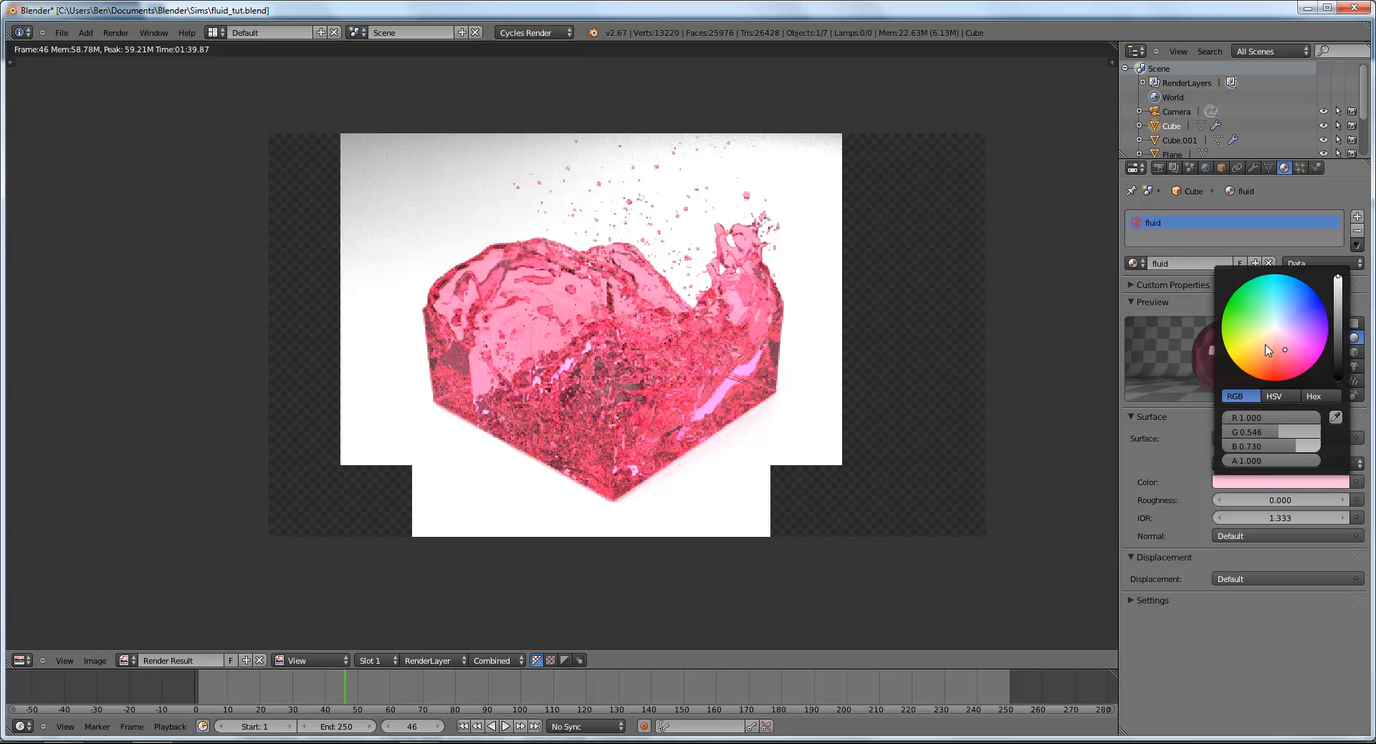
pyautogui.scroll(2, 579, 356)
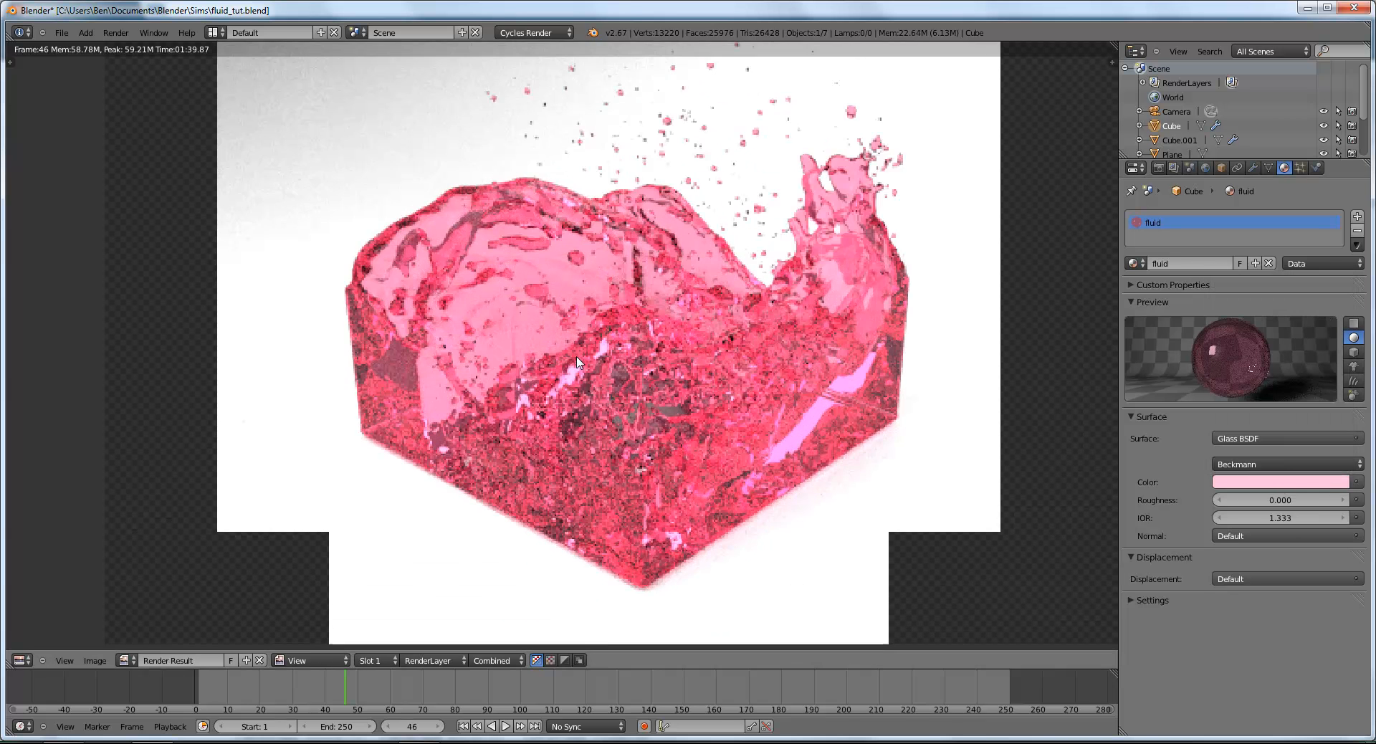
pyautogui.scroll(-2, 579, 357)
pyautogui.click(1280, 482)
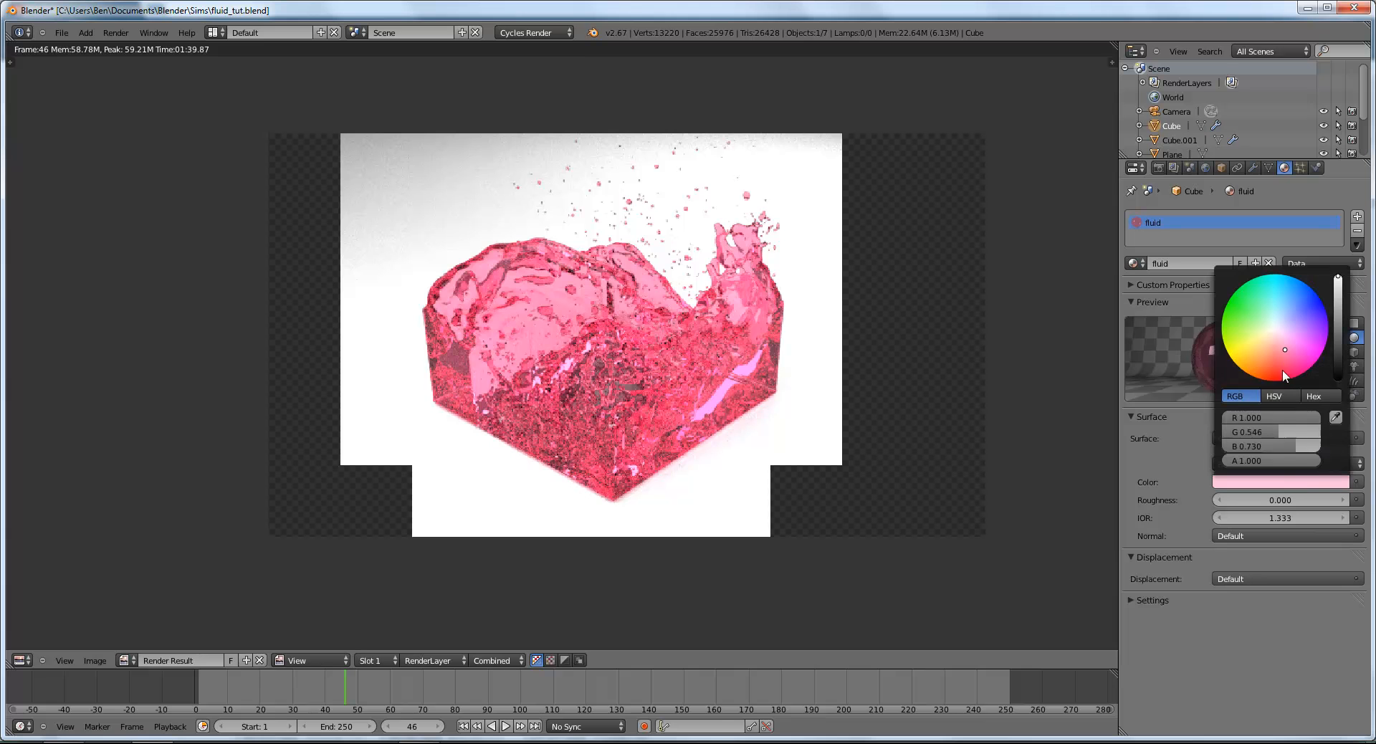
pyautogui.moveTo(1283, 368)
pyautogui.mouseDown()
pyautogui.moveTo(1264, 328)
pyautogui.moveTo(1291, 334)
pyautogui.moveTo(1263, 321)
pyautogui.moveTo(1288, 340)
pyautogui.moveTo(1289, 384)
pyautogui.moveTo(1280, 341)
pyautogui.mouseUp()
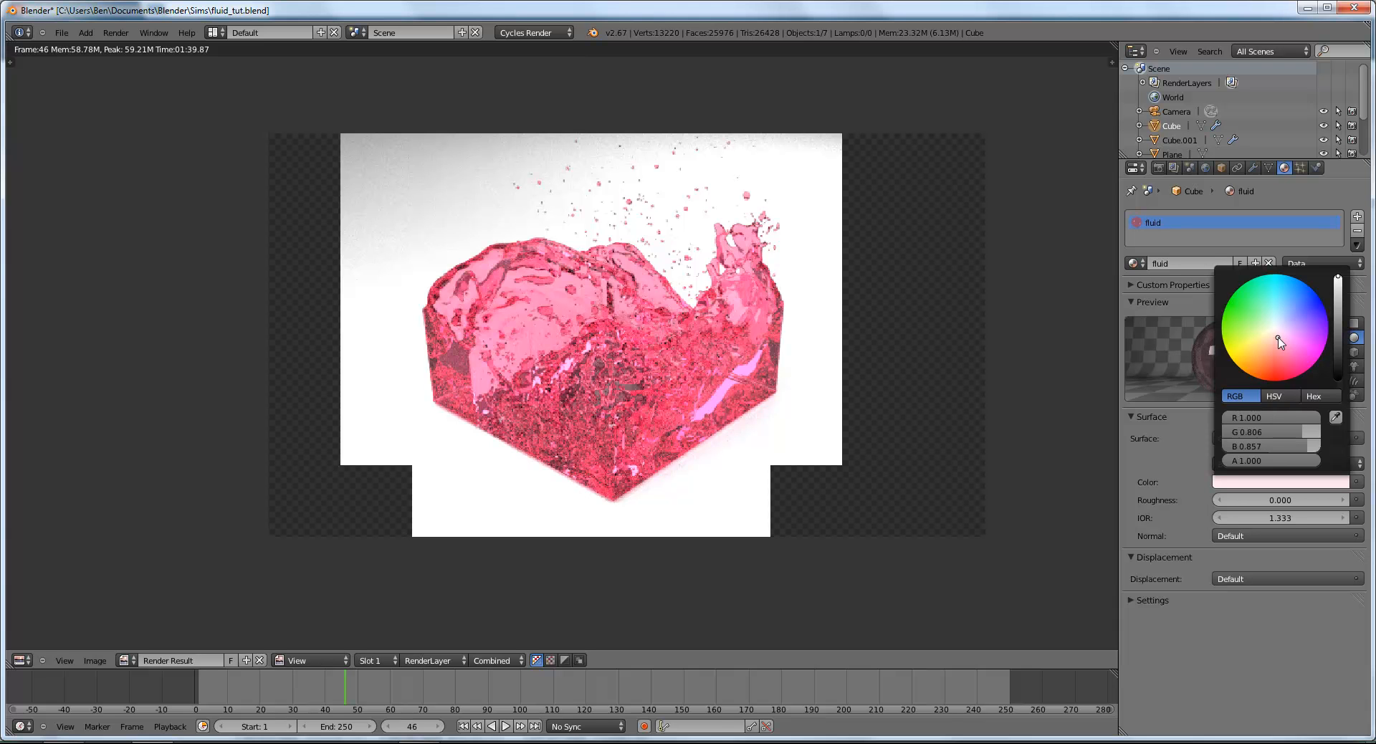
pyautogui.moveTo(1281, 342); pyautogui.dragTo(1280, 349)
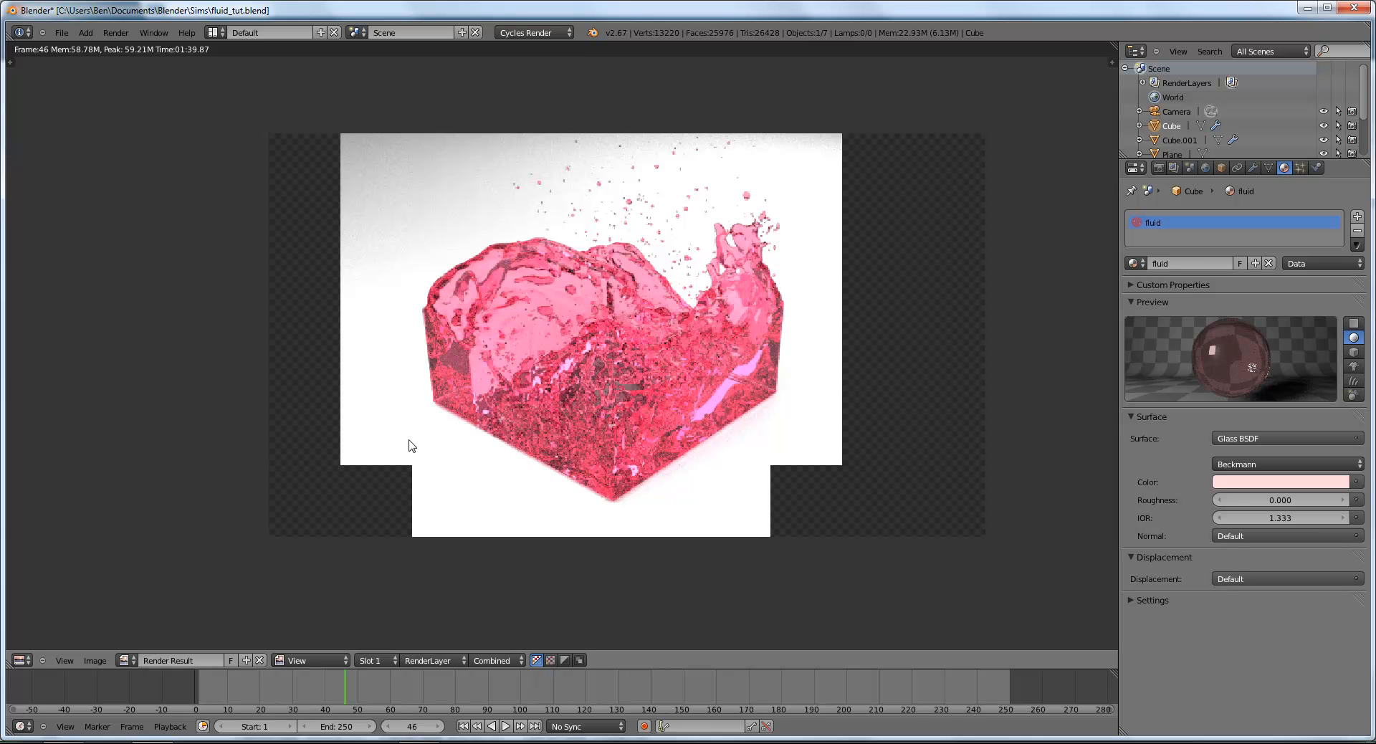
pyautogui.scroll(1, 552, 335)
pyautogui.scroll(-3, 552, 335)
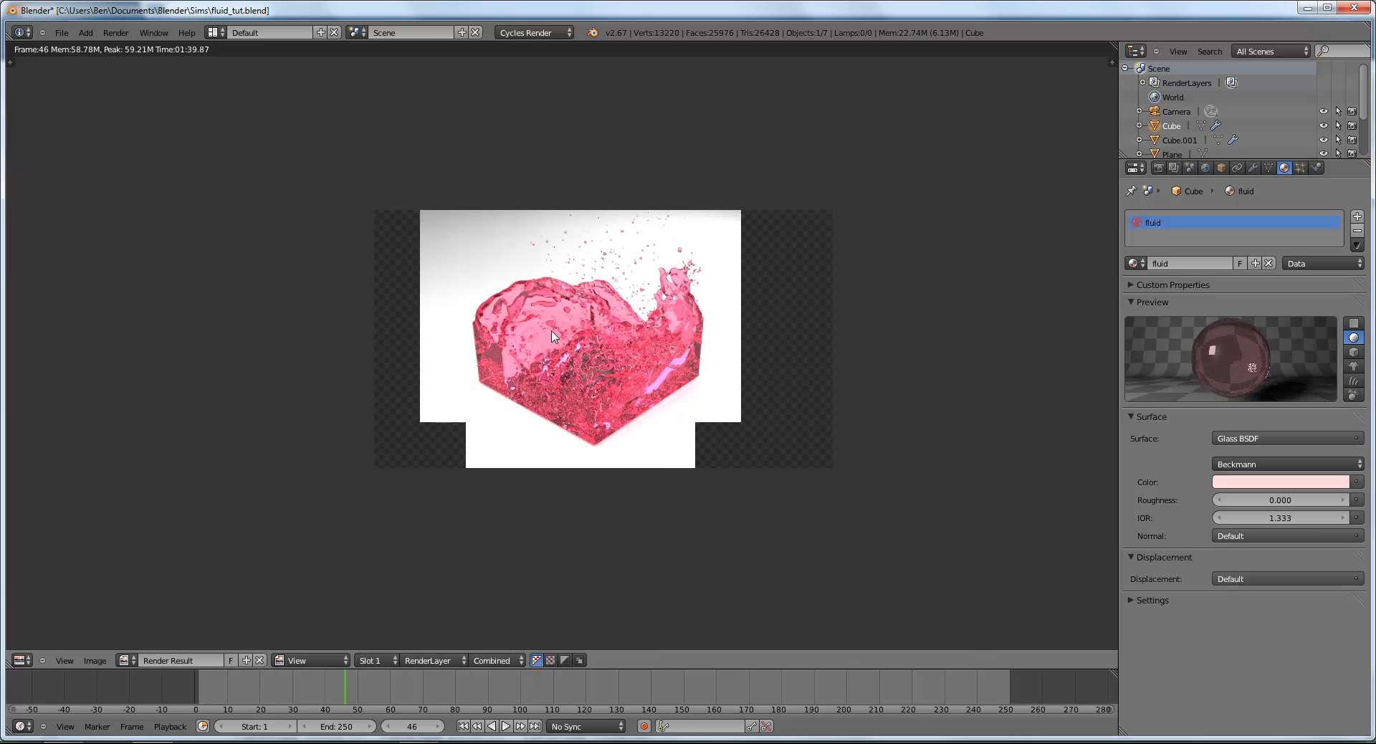
pyautogui.scroll(4, 552, 335)
pyautogui.scroll(-1, 573, 329)
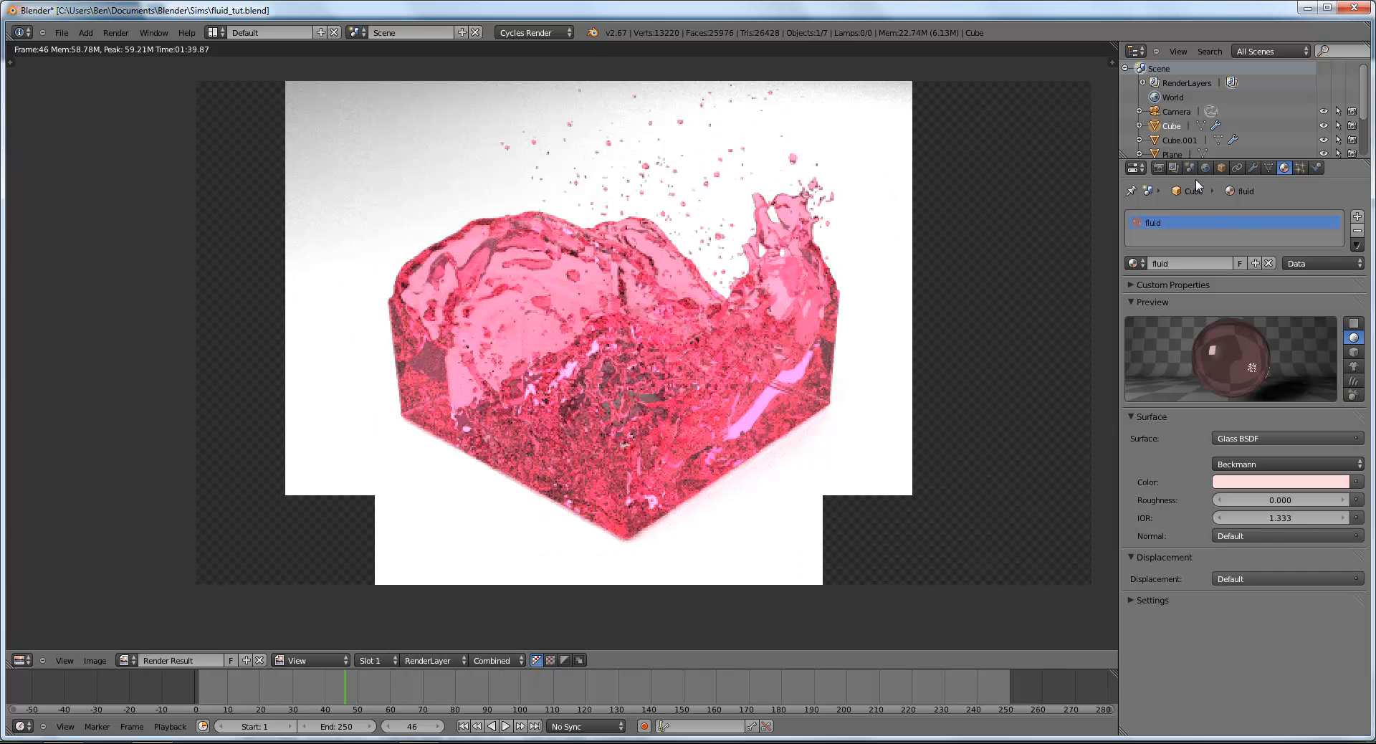
# Step: Check the Cycles render samples in the render settings
pyautogui.click(1158, 168)
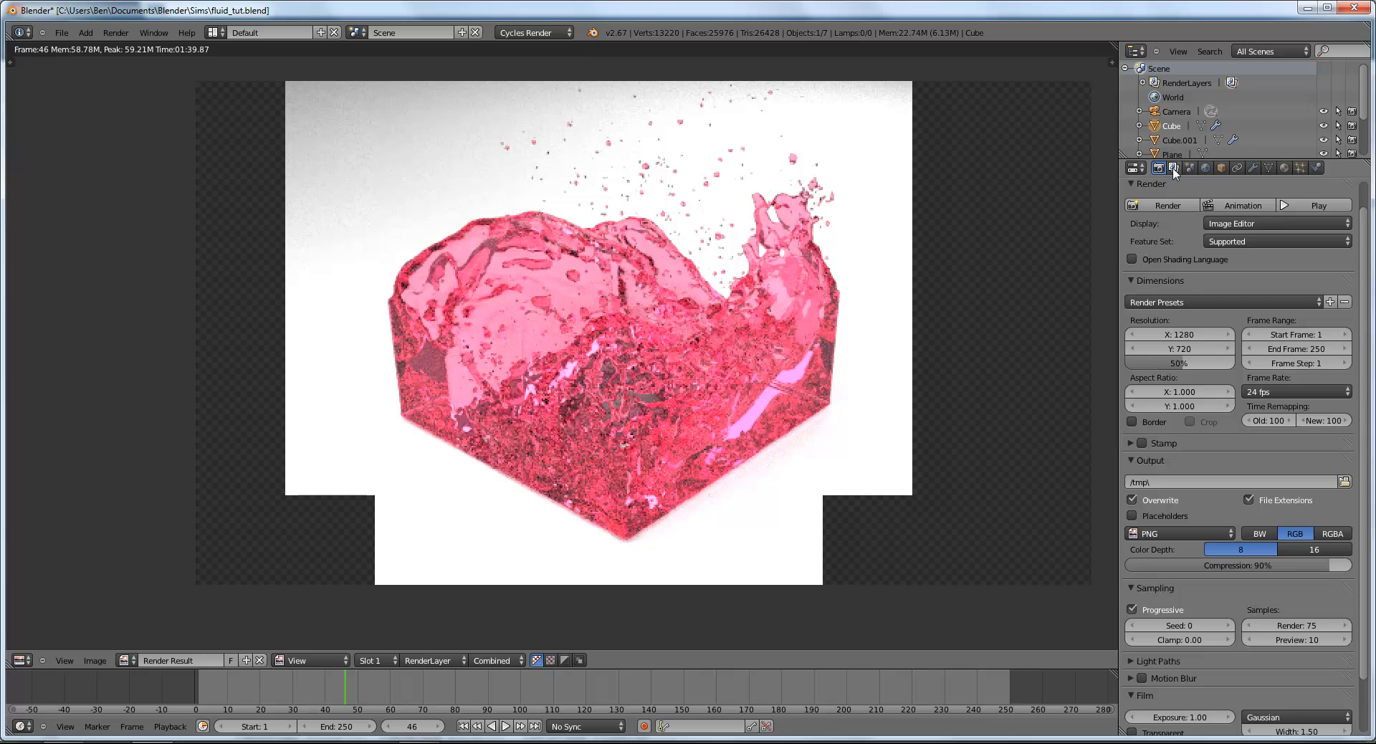
pyautogui.scroll(-2, 1197, 446)
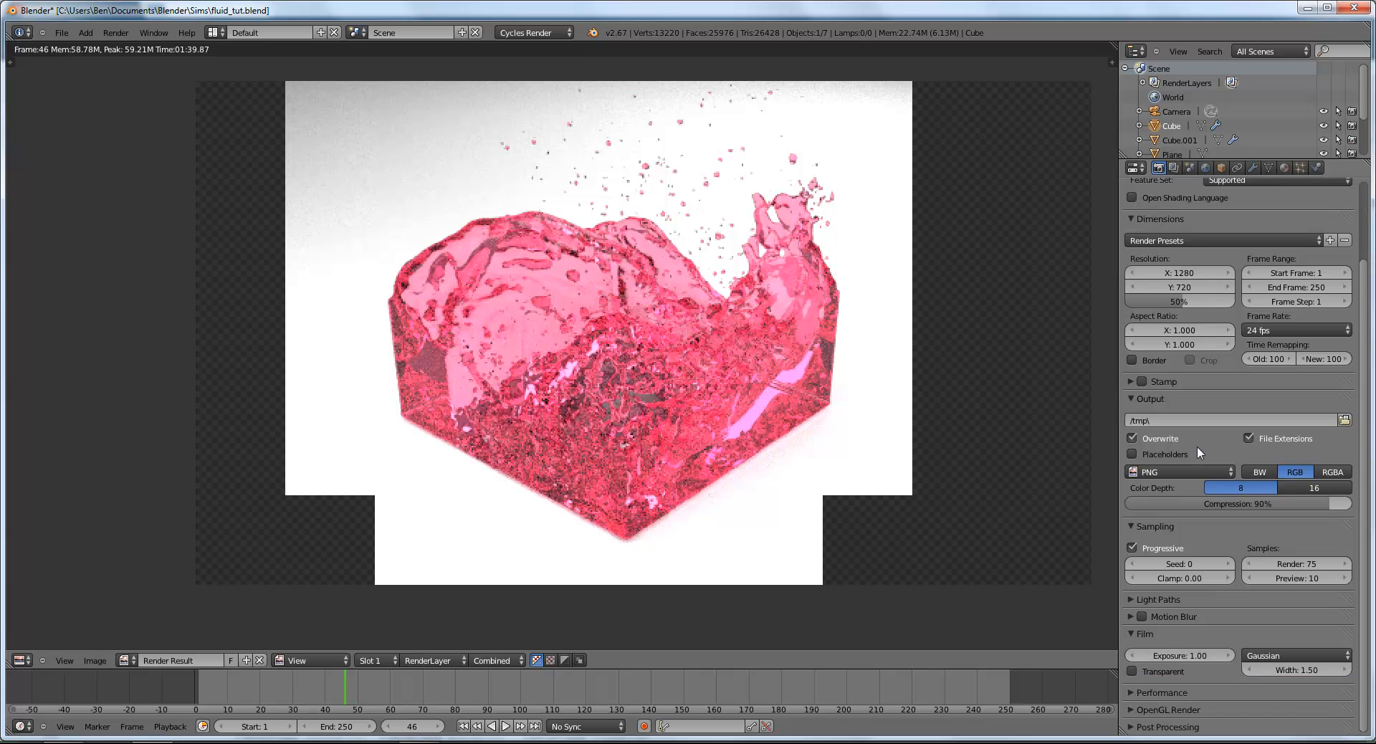
pyautogui.click(1306, 568)
pyautogui.press('Return')
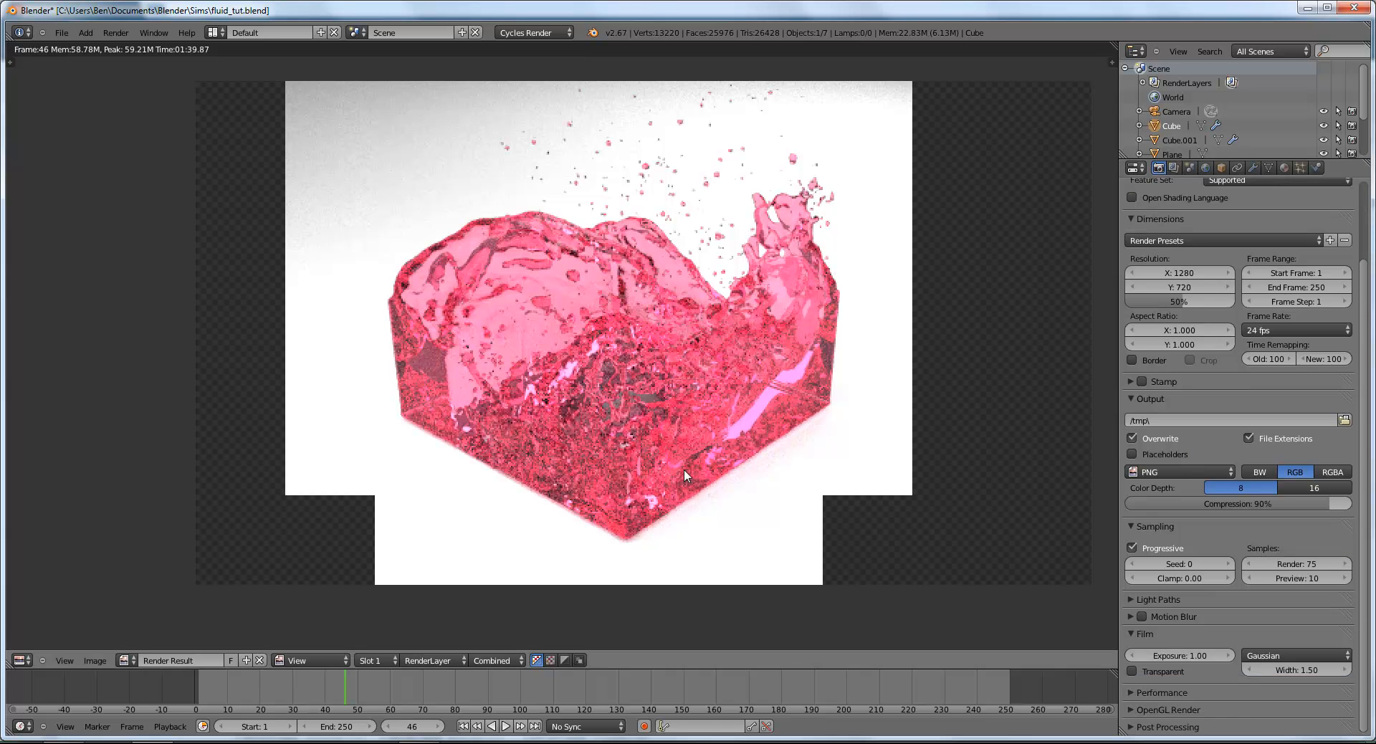